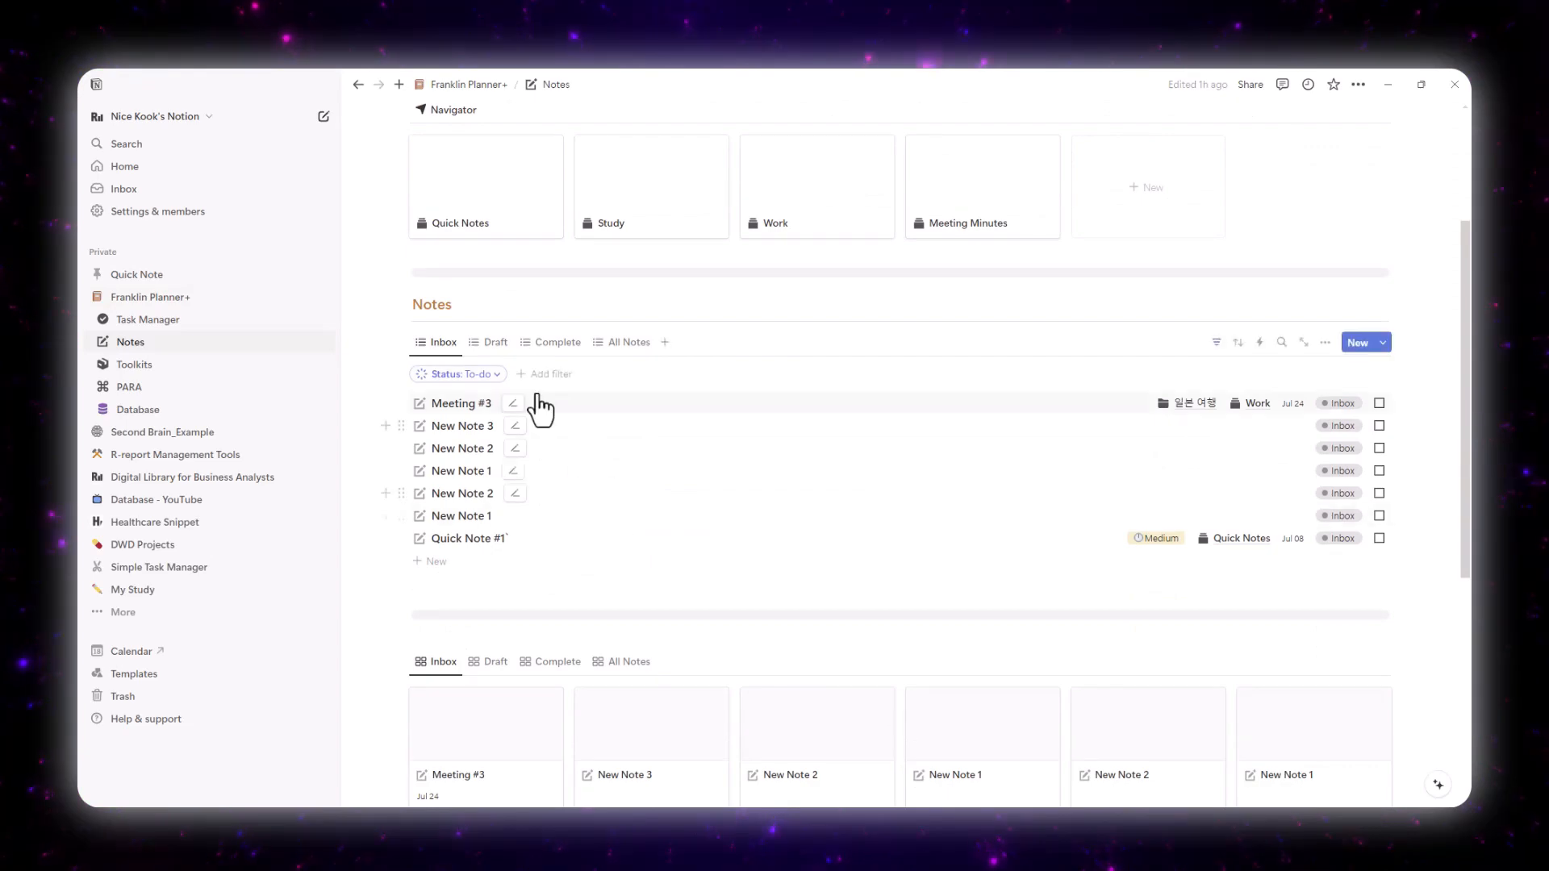
Look through the completed notes list and the note gallery on the Franklin Planner+ Notes page.
left_click(549, 342)
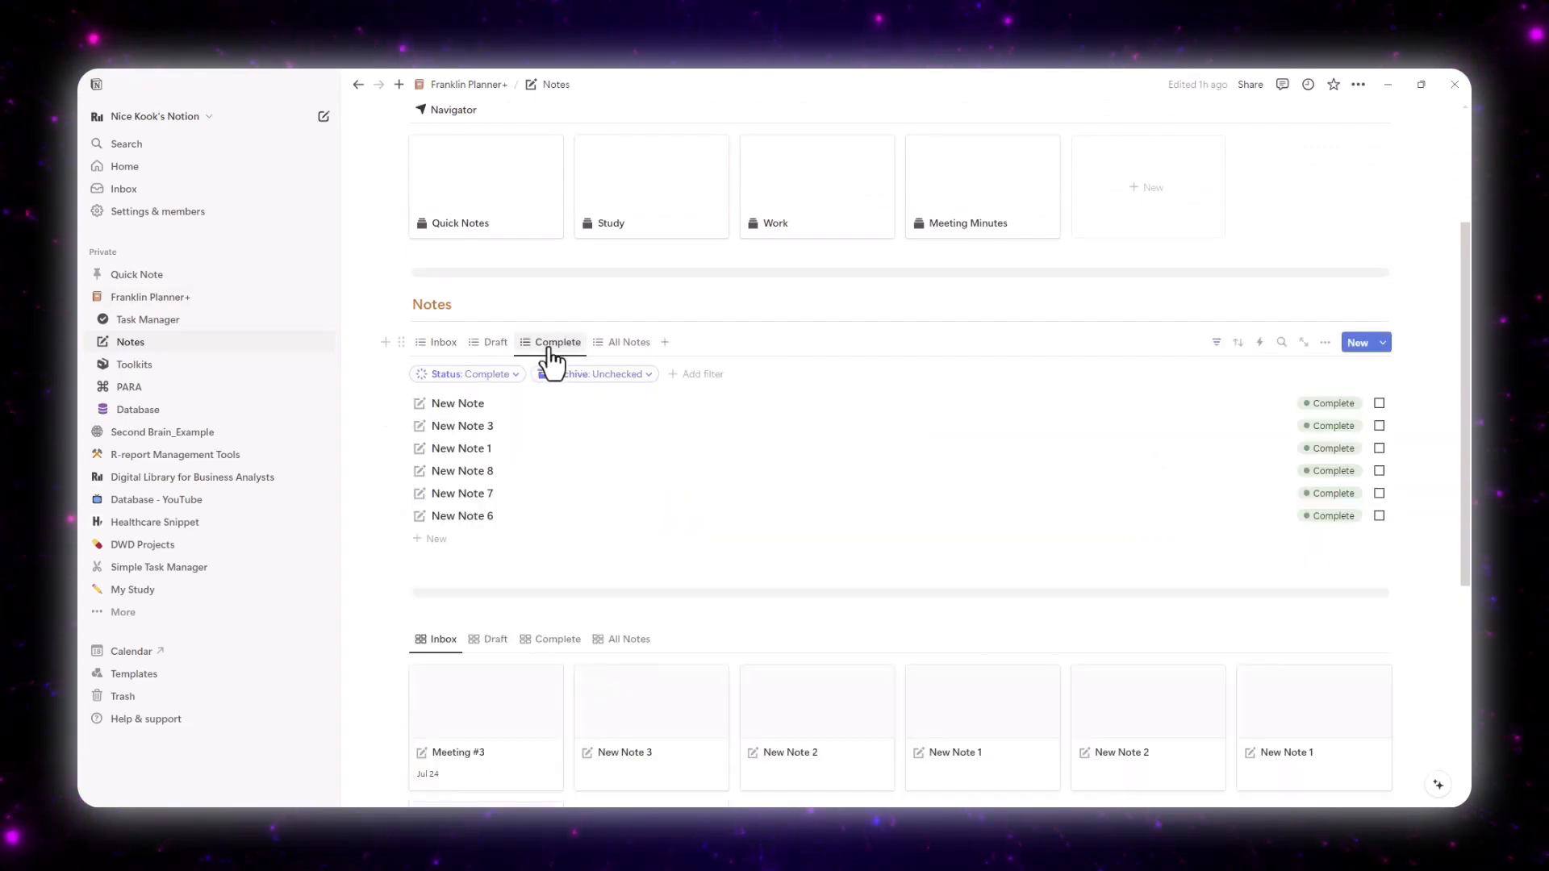
scroll(645, 496, "down", 4)
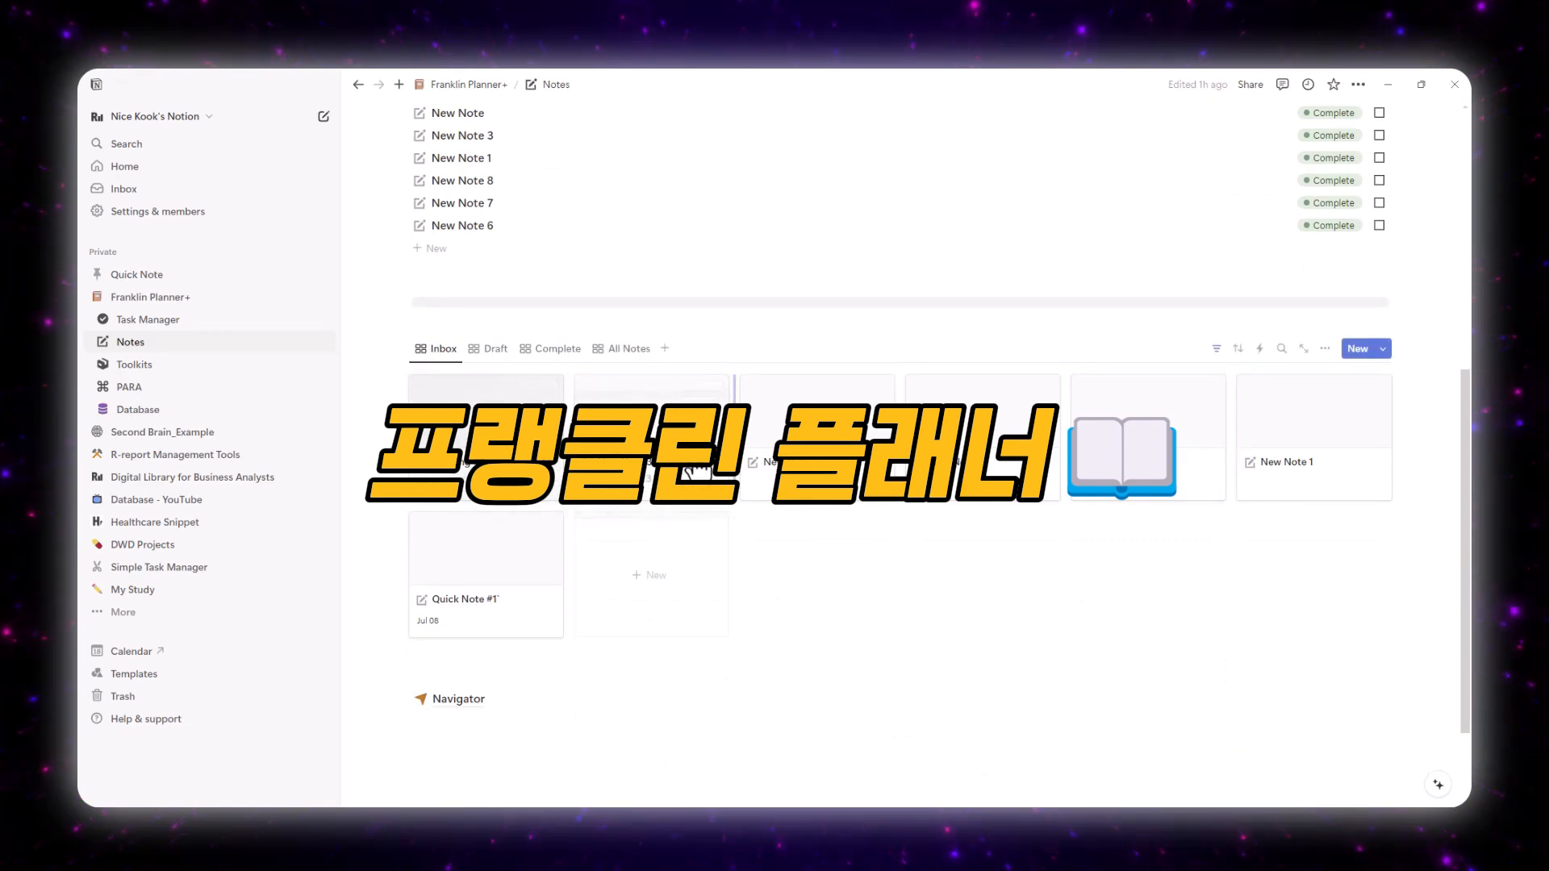
left_click_drag(697, 471, 692, 474)
scroll(651, 610, "down", 2)
scroll(652, 610, "up", 2)
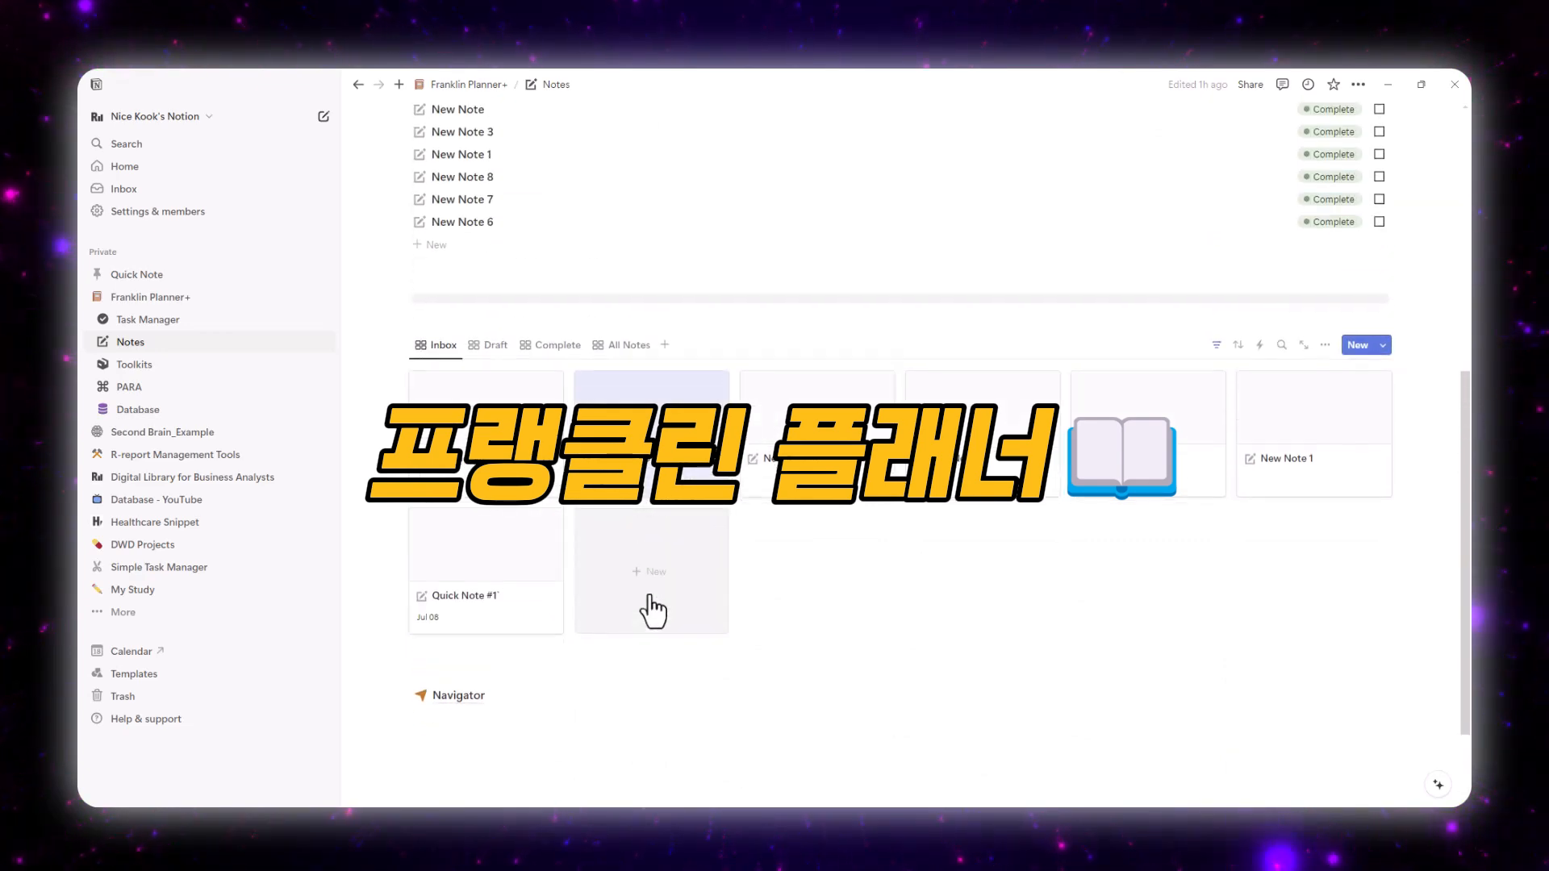
scroll(652, 610, "up", 6)
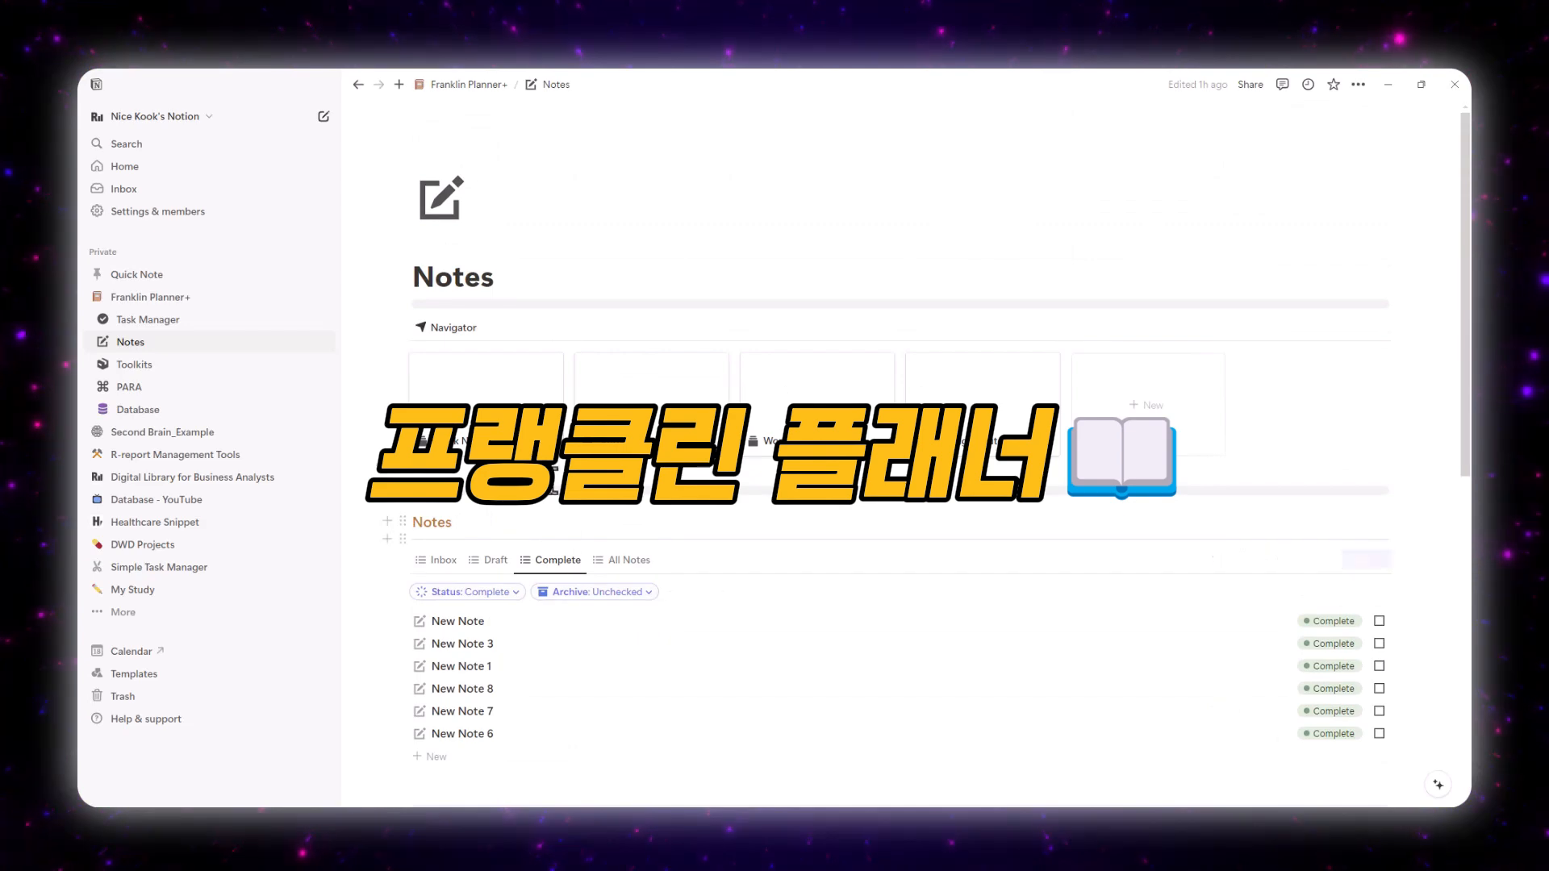
left_click(521, 443)
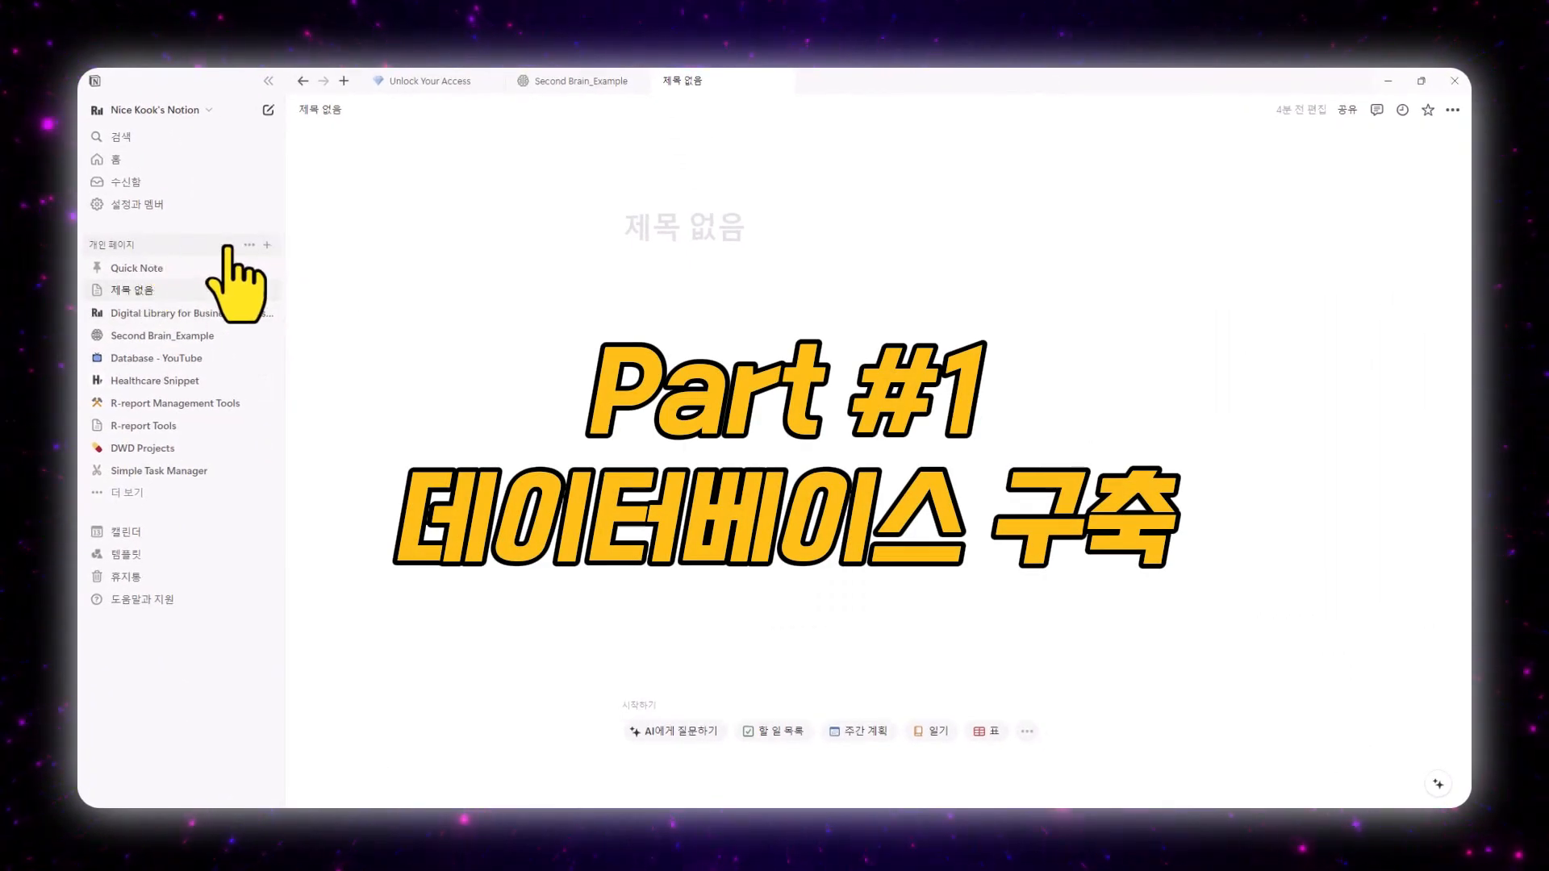
left_click(267, 245)
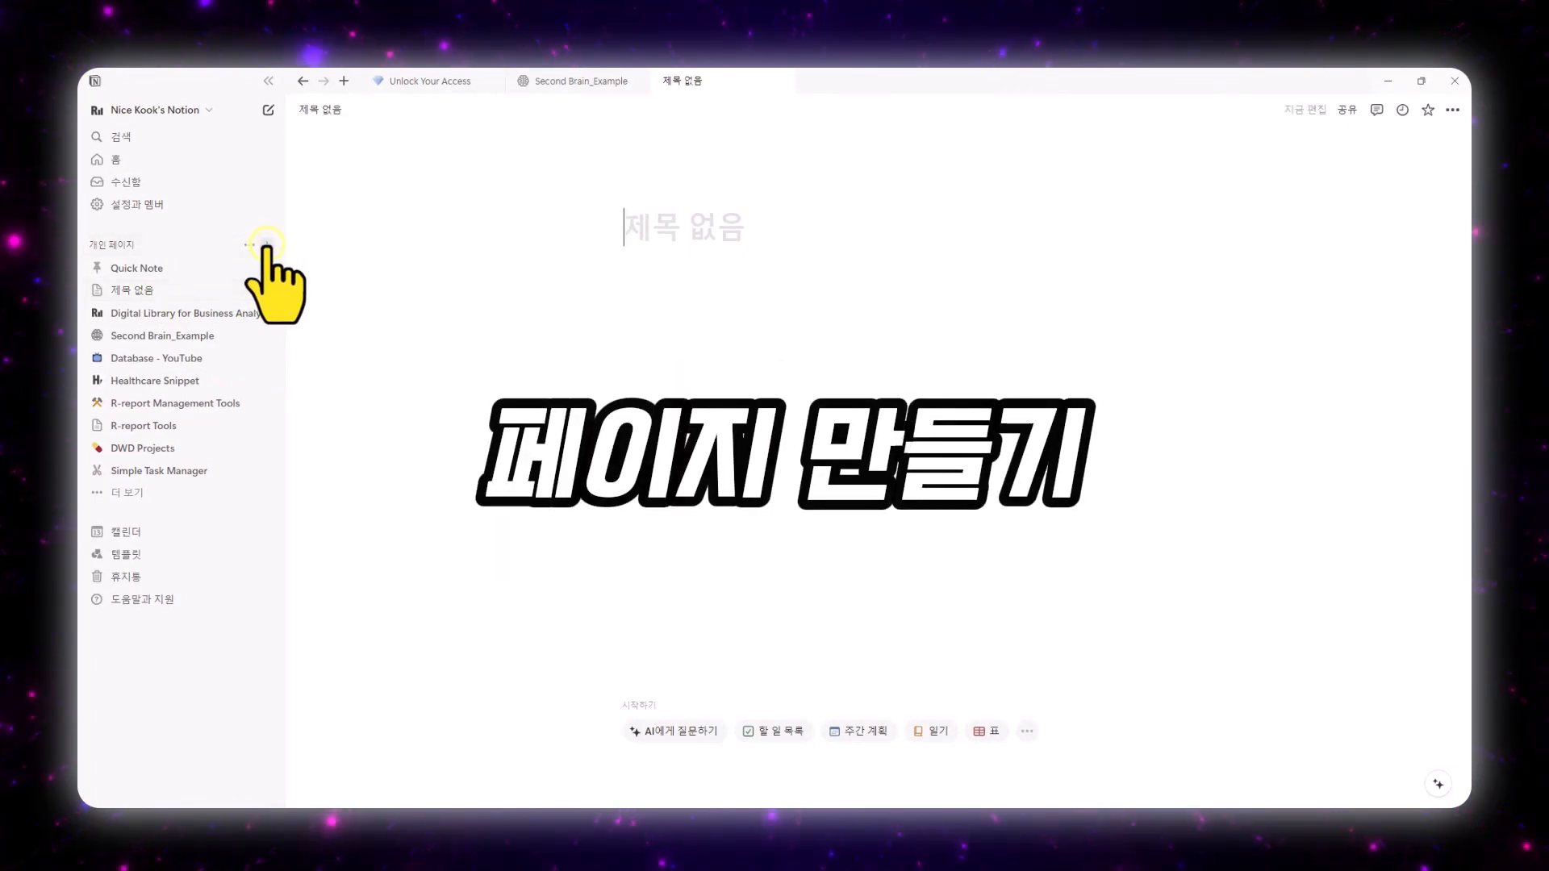
left_click(142, 494)
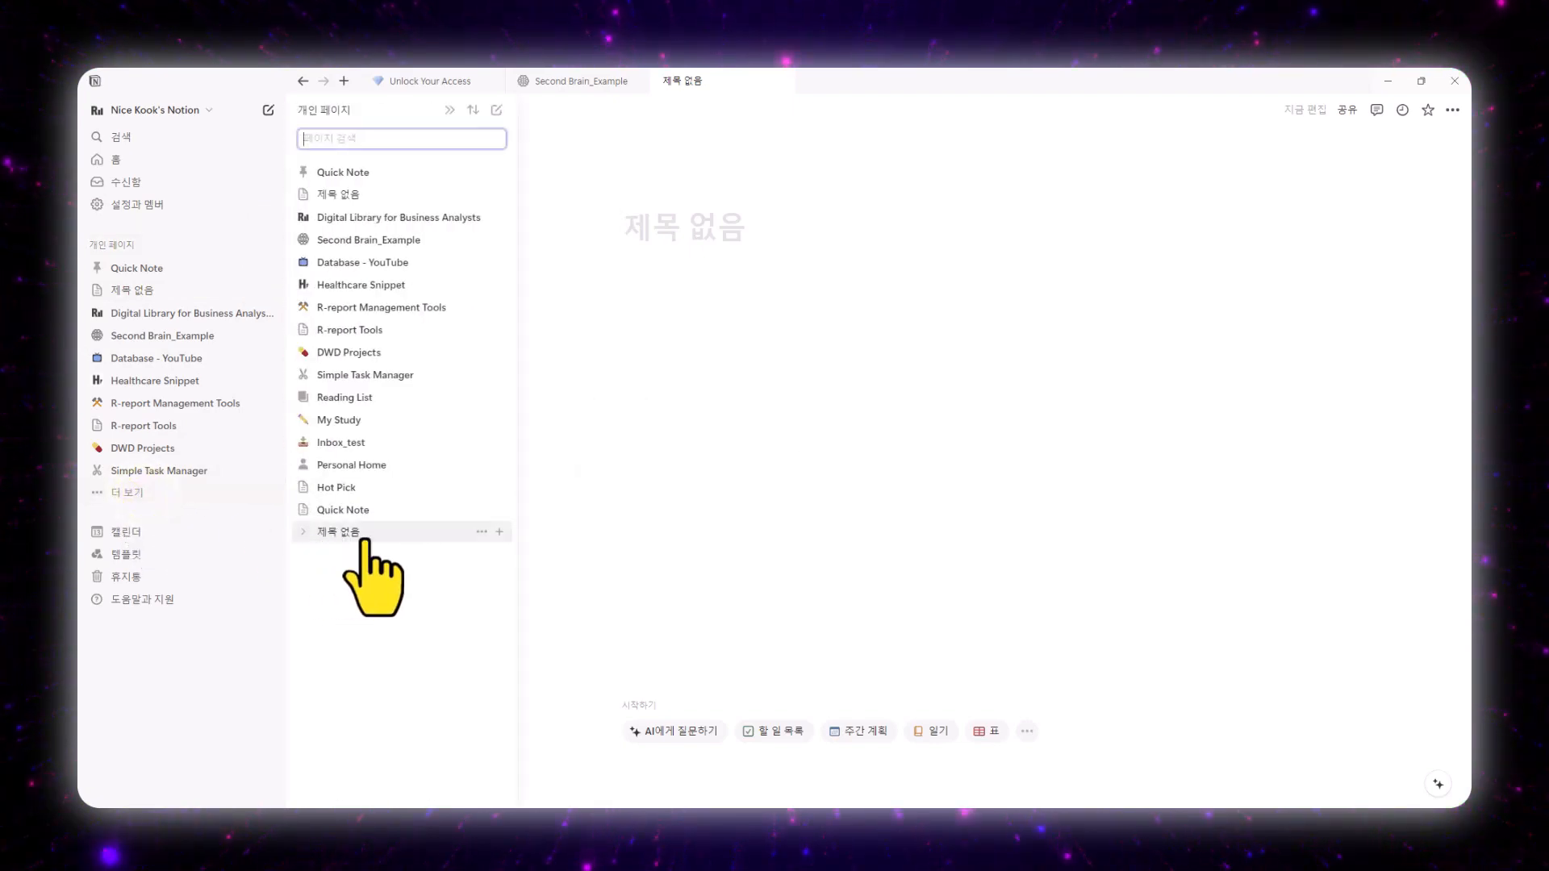
left_click(482, 532)
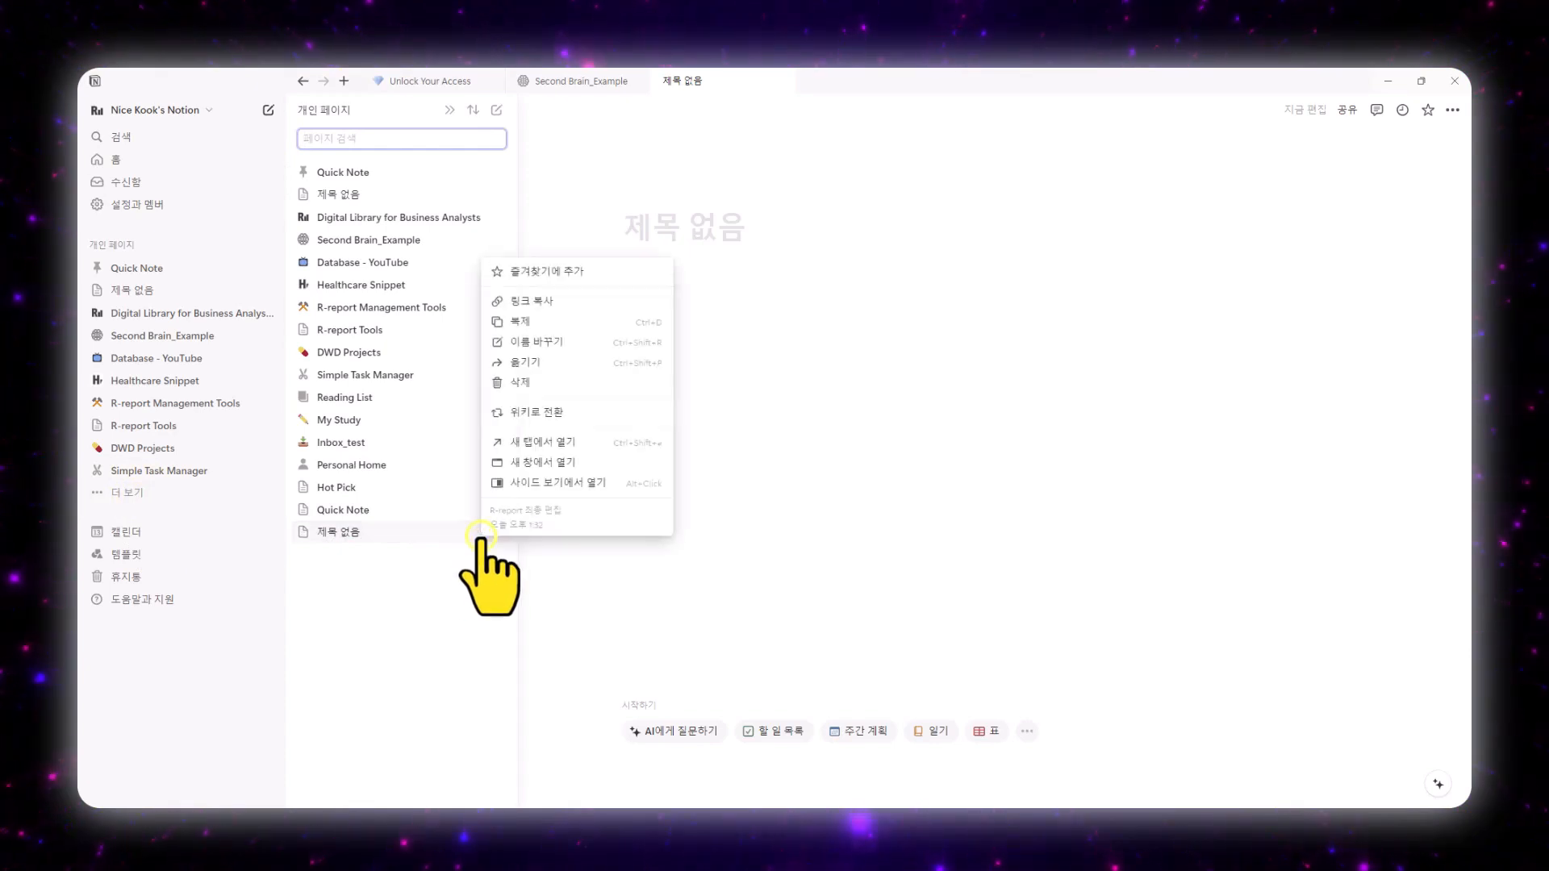
left_click(524, 383)
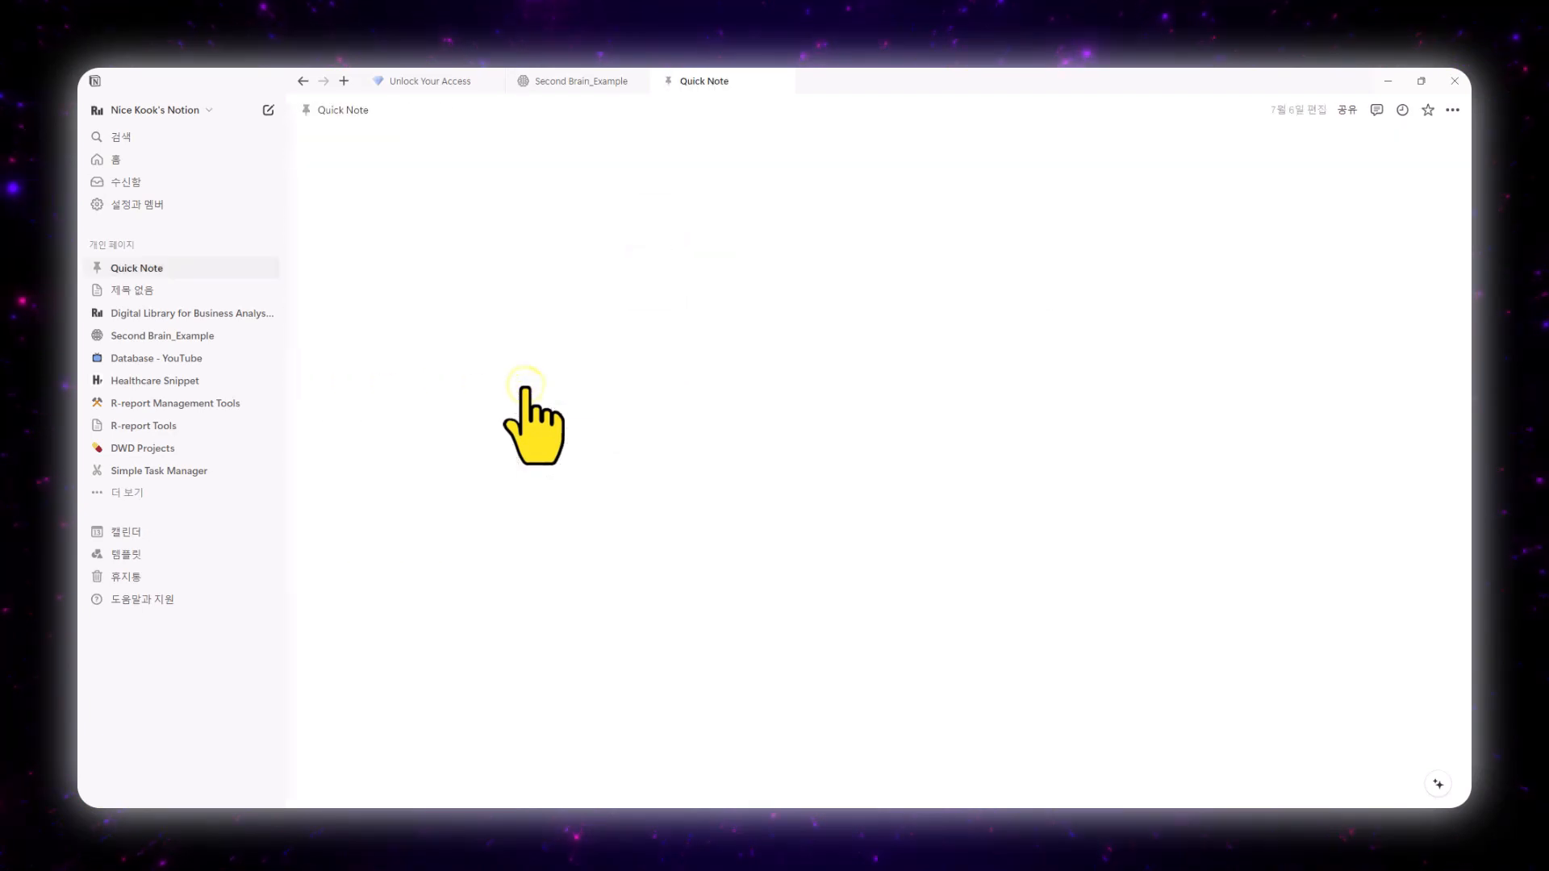
Title the untitled private page 세컨드 브레인 and upload the Brain Icon image as its page icon.
left_click(179, 290)
type("세컨드 브레인")
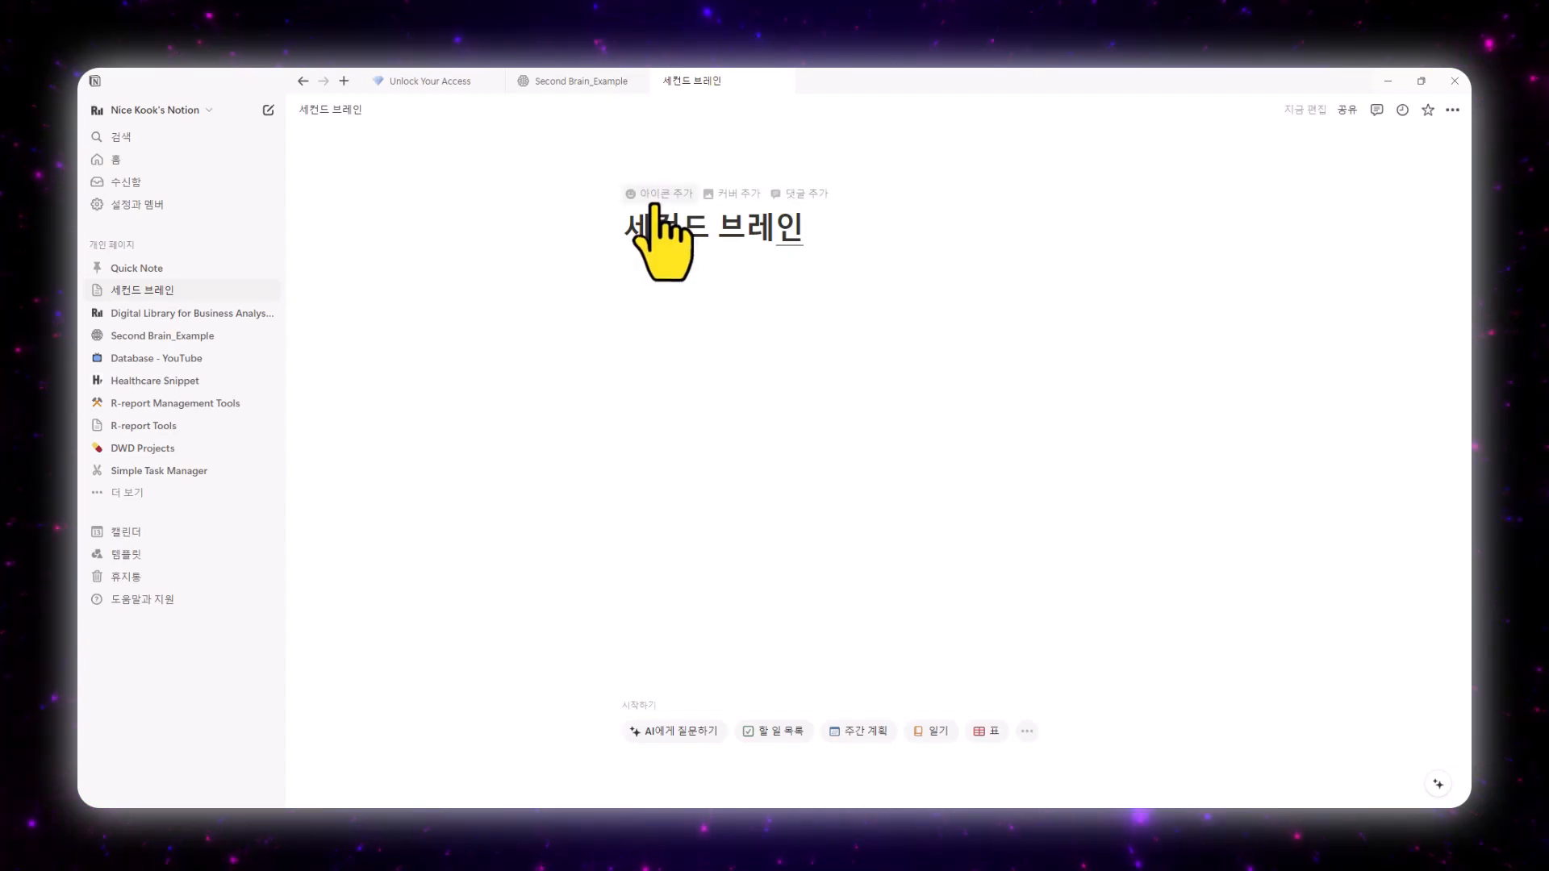
left_click(655, 193)
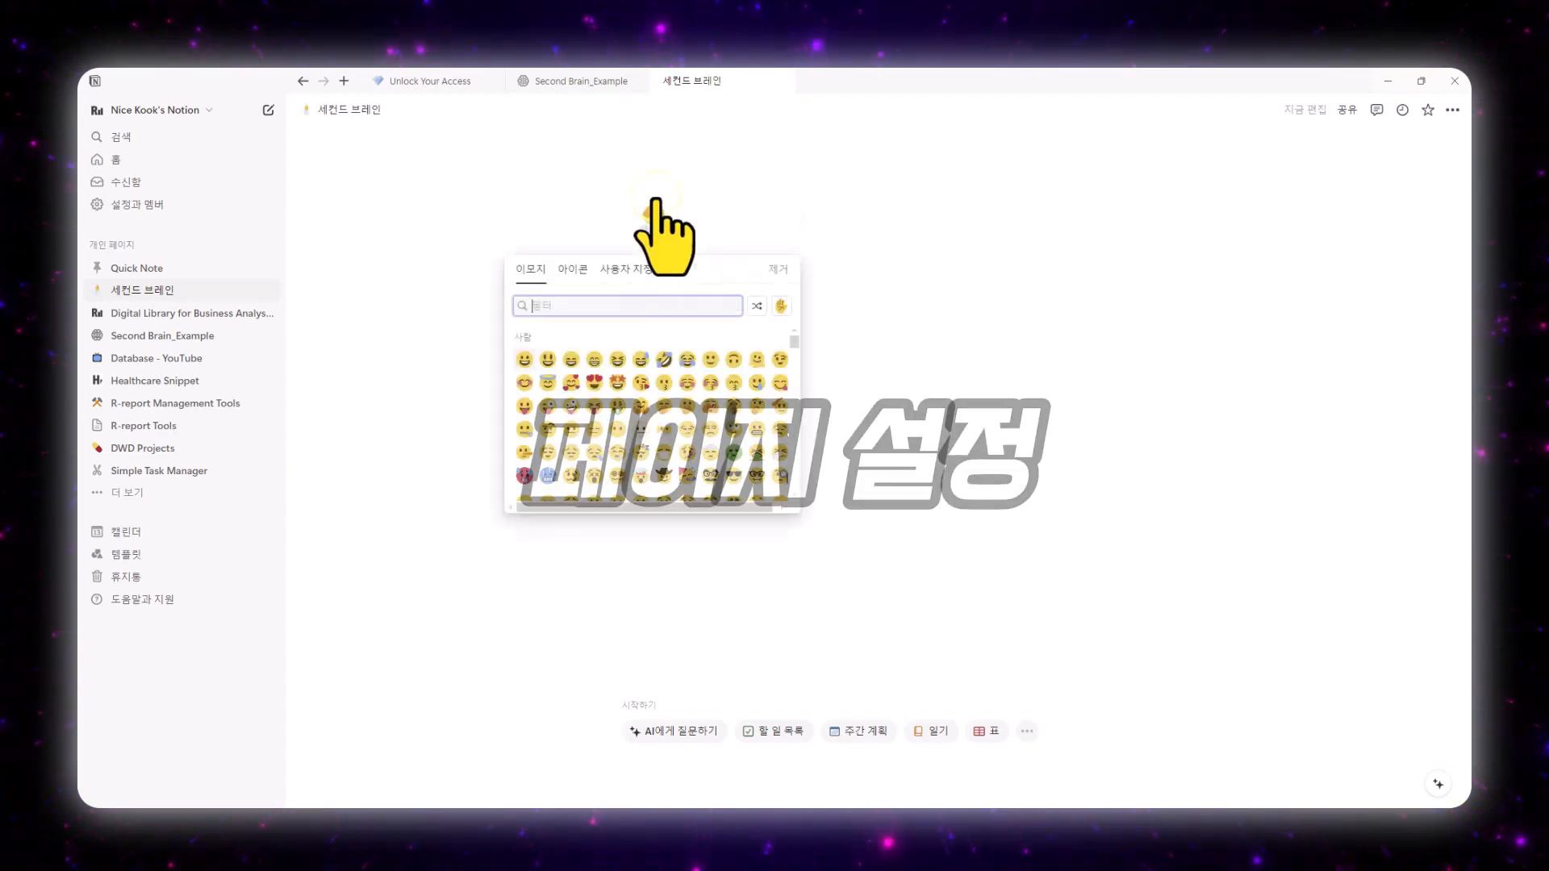
left_click(574, 269)
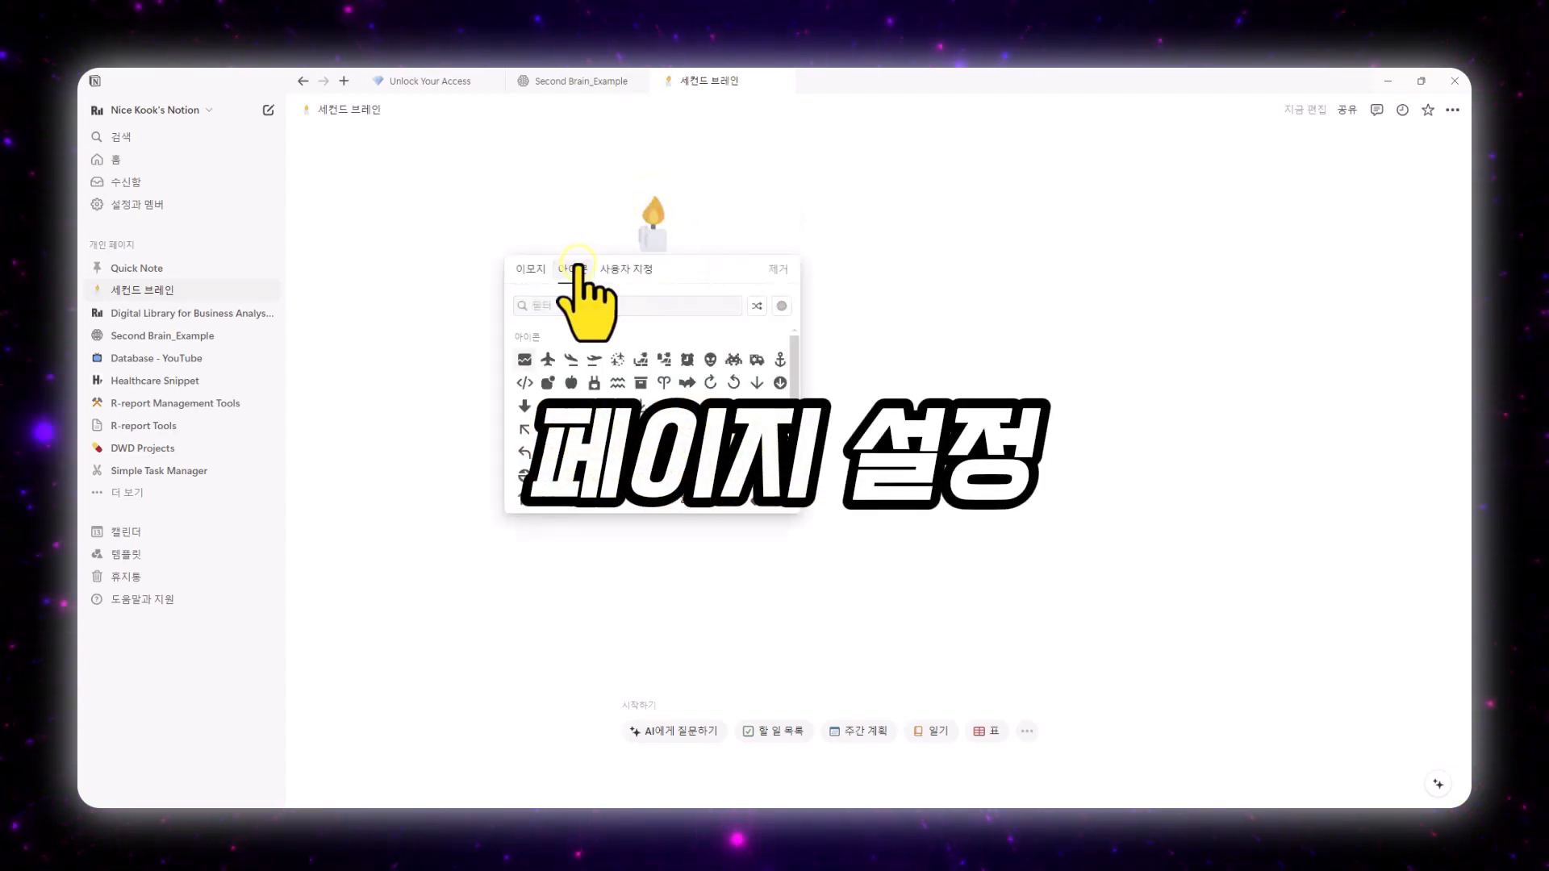
left_click(626, 269)
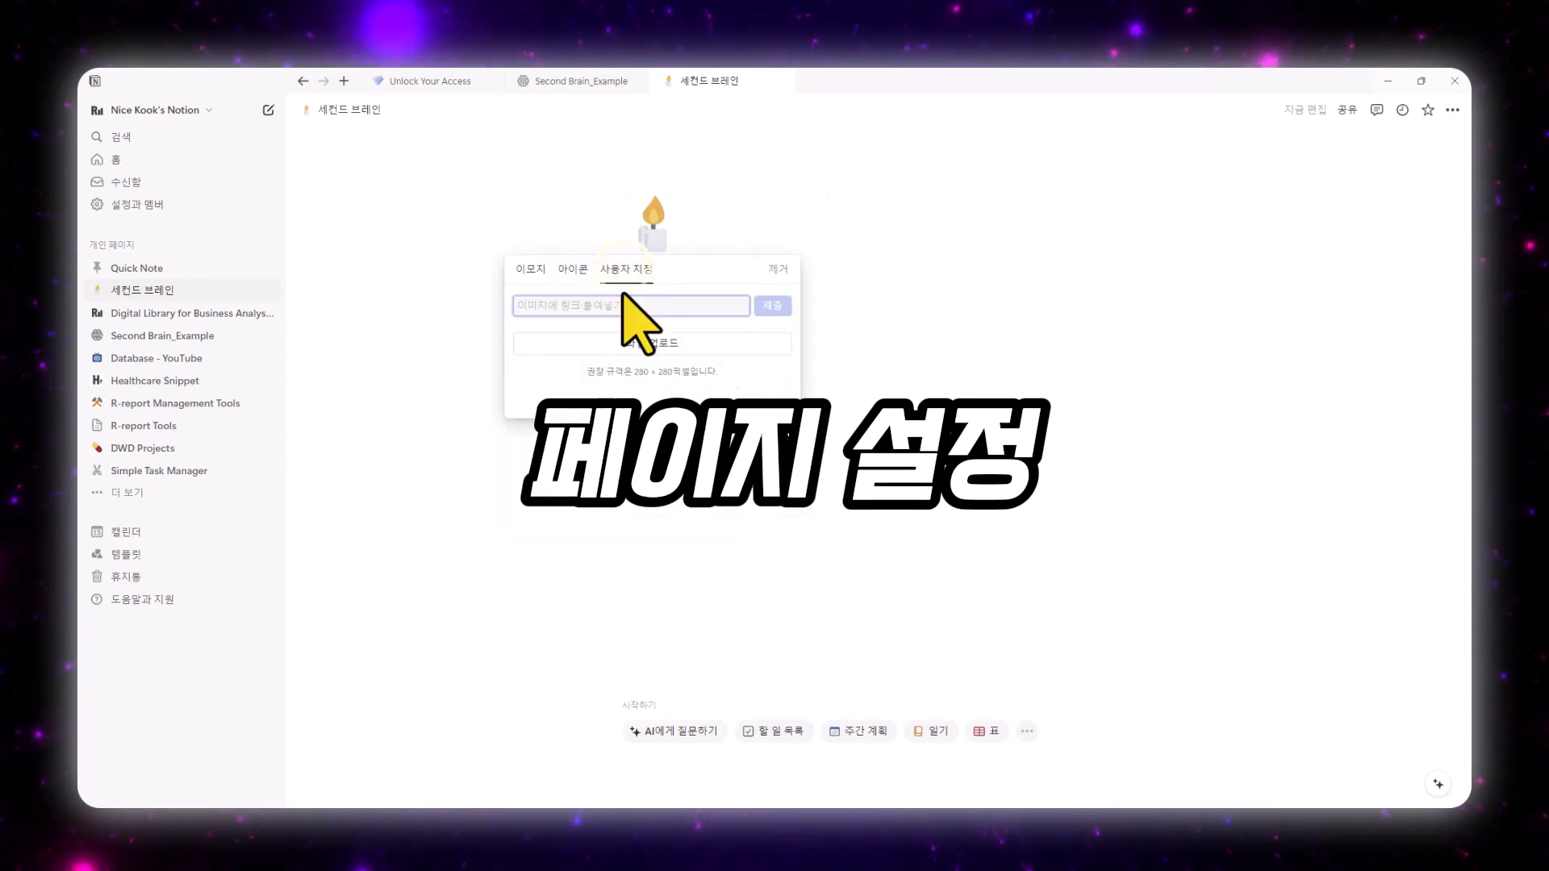
left_click(630, 347)
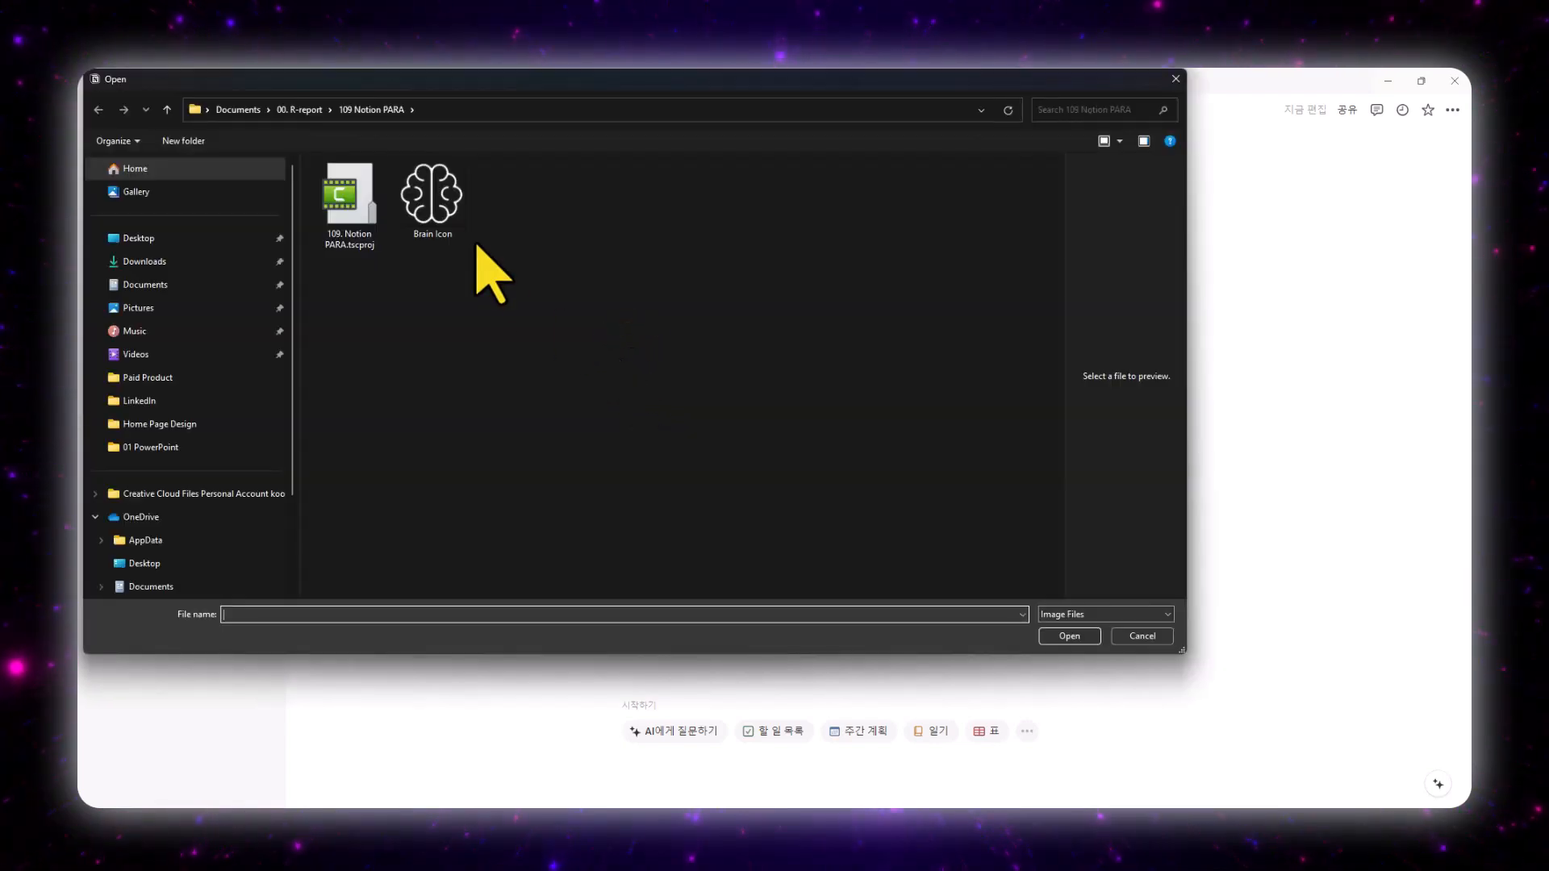
left_click(446, 212)
left_click(1067, 636)
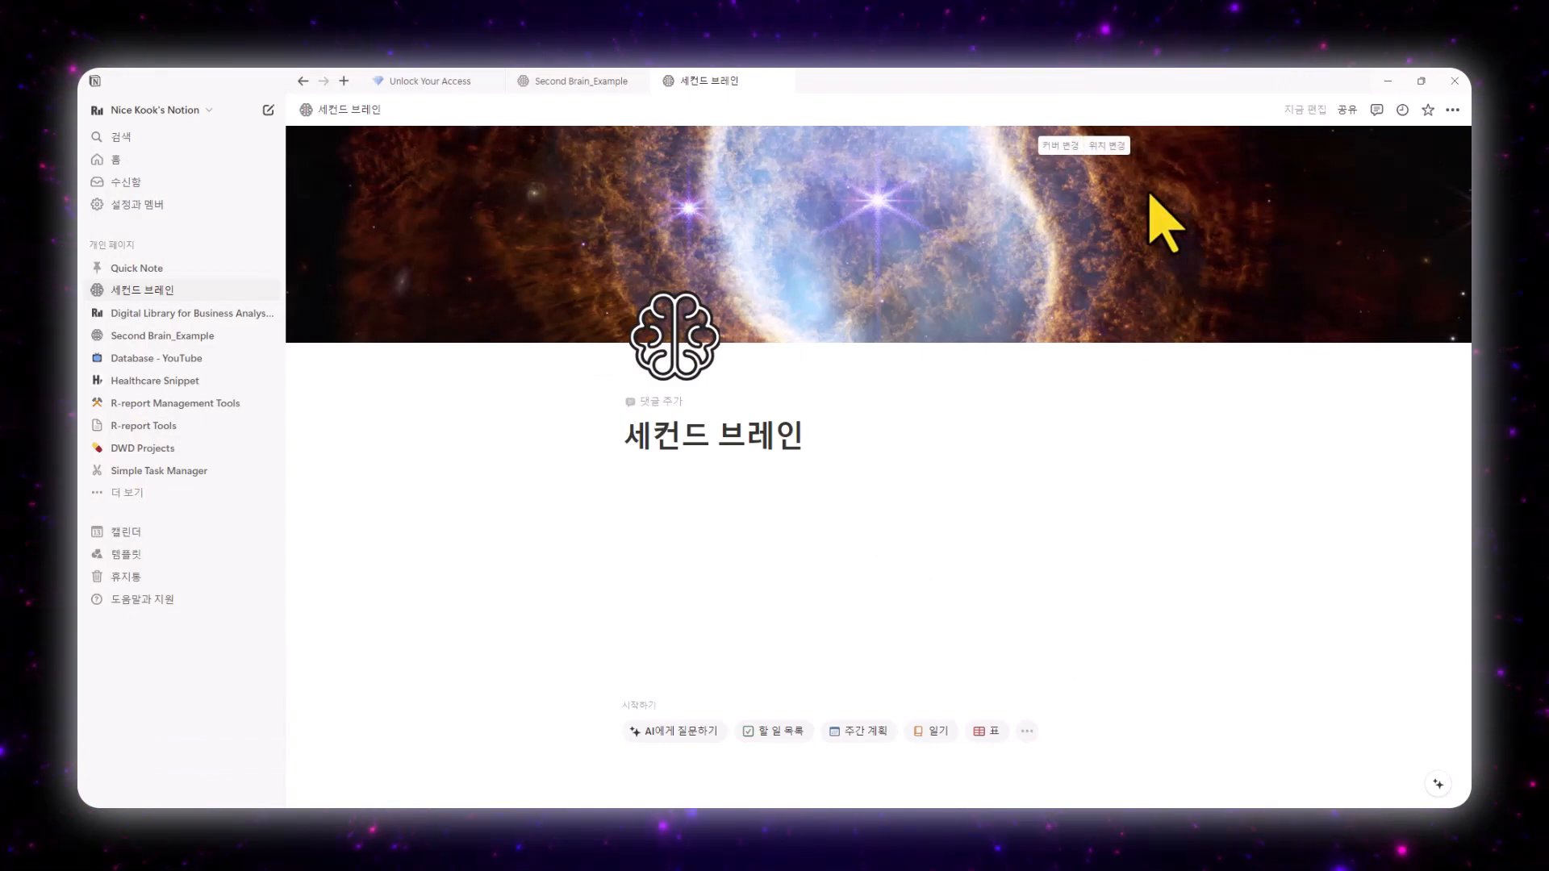
Remove the cover image from the 세컨드 브레인 page.
left_click(1066, 147)
left_click(1239, 168)
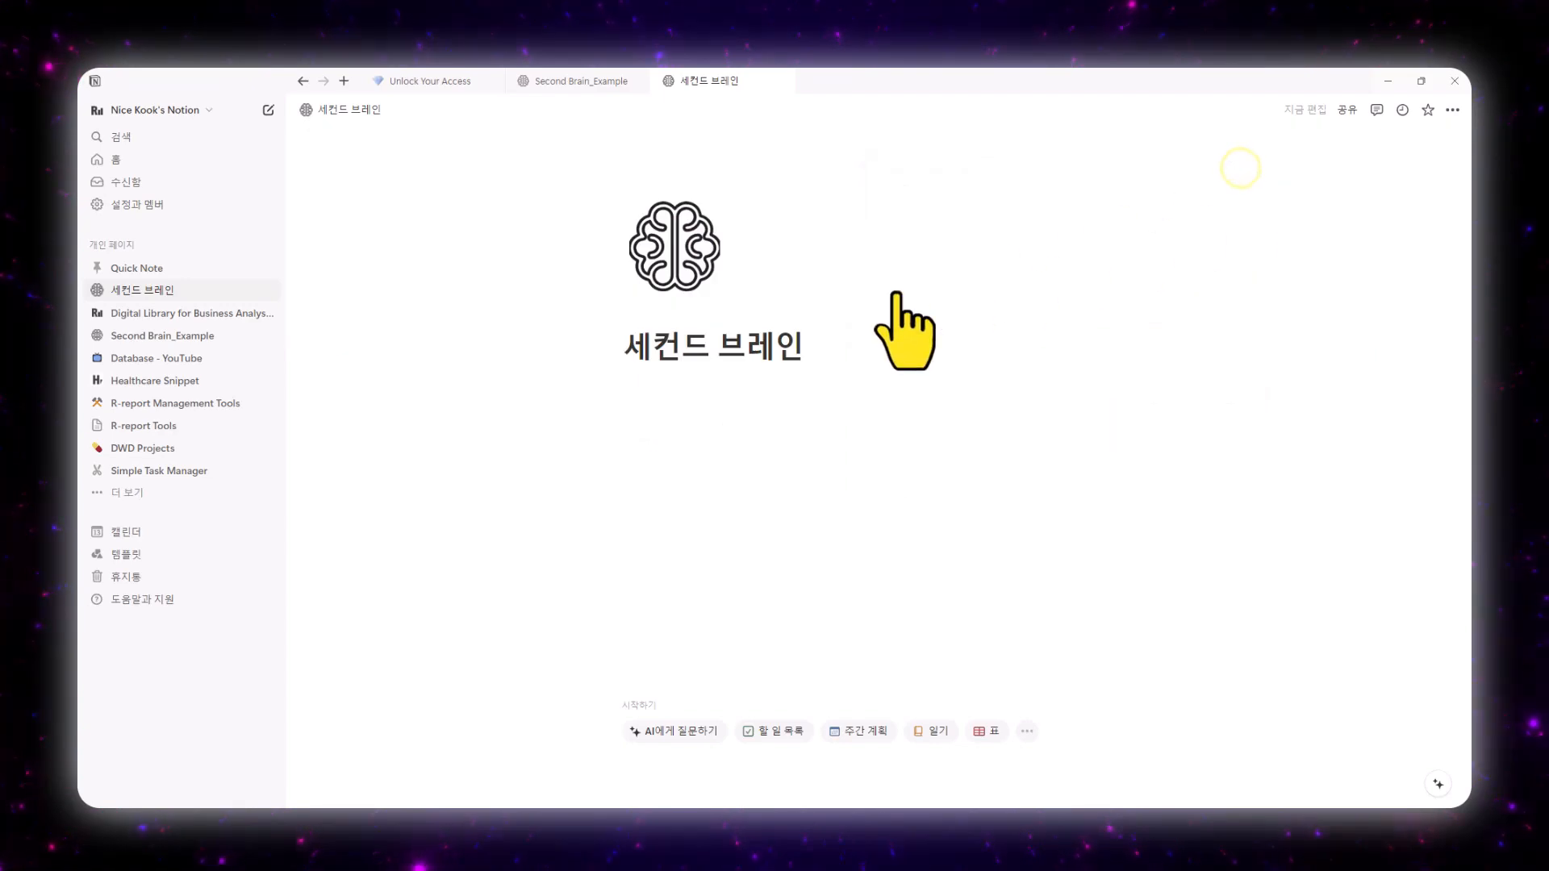
Insert a subpage in the body of the 세컨드 브레인 page and title it Database.
left_click(656, 385)
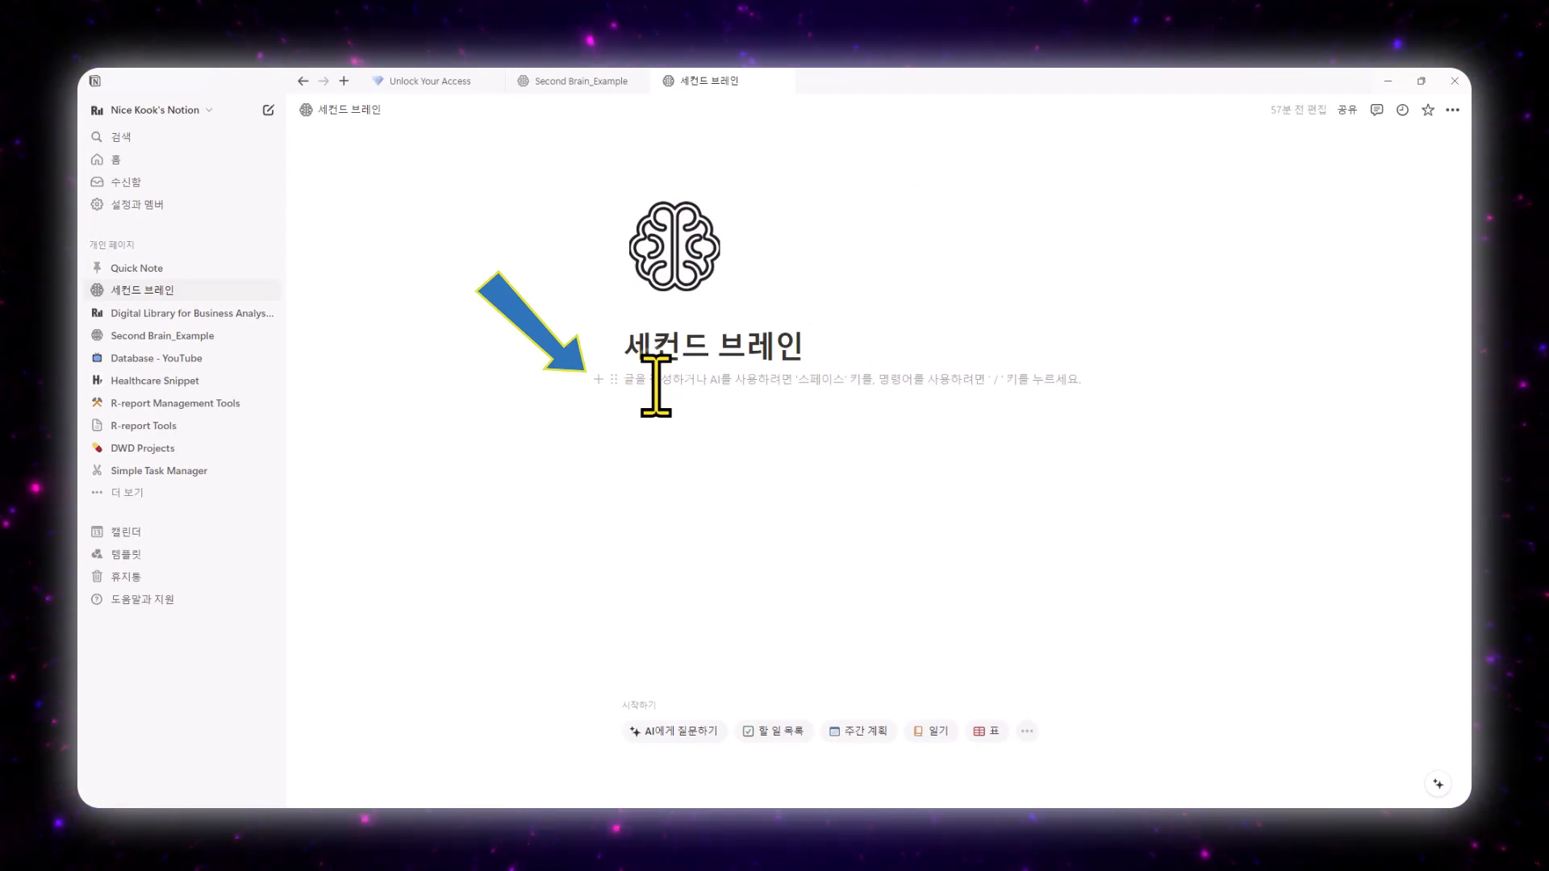
type("/")
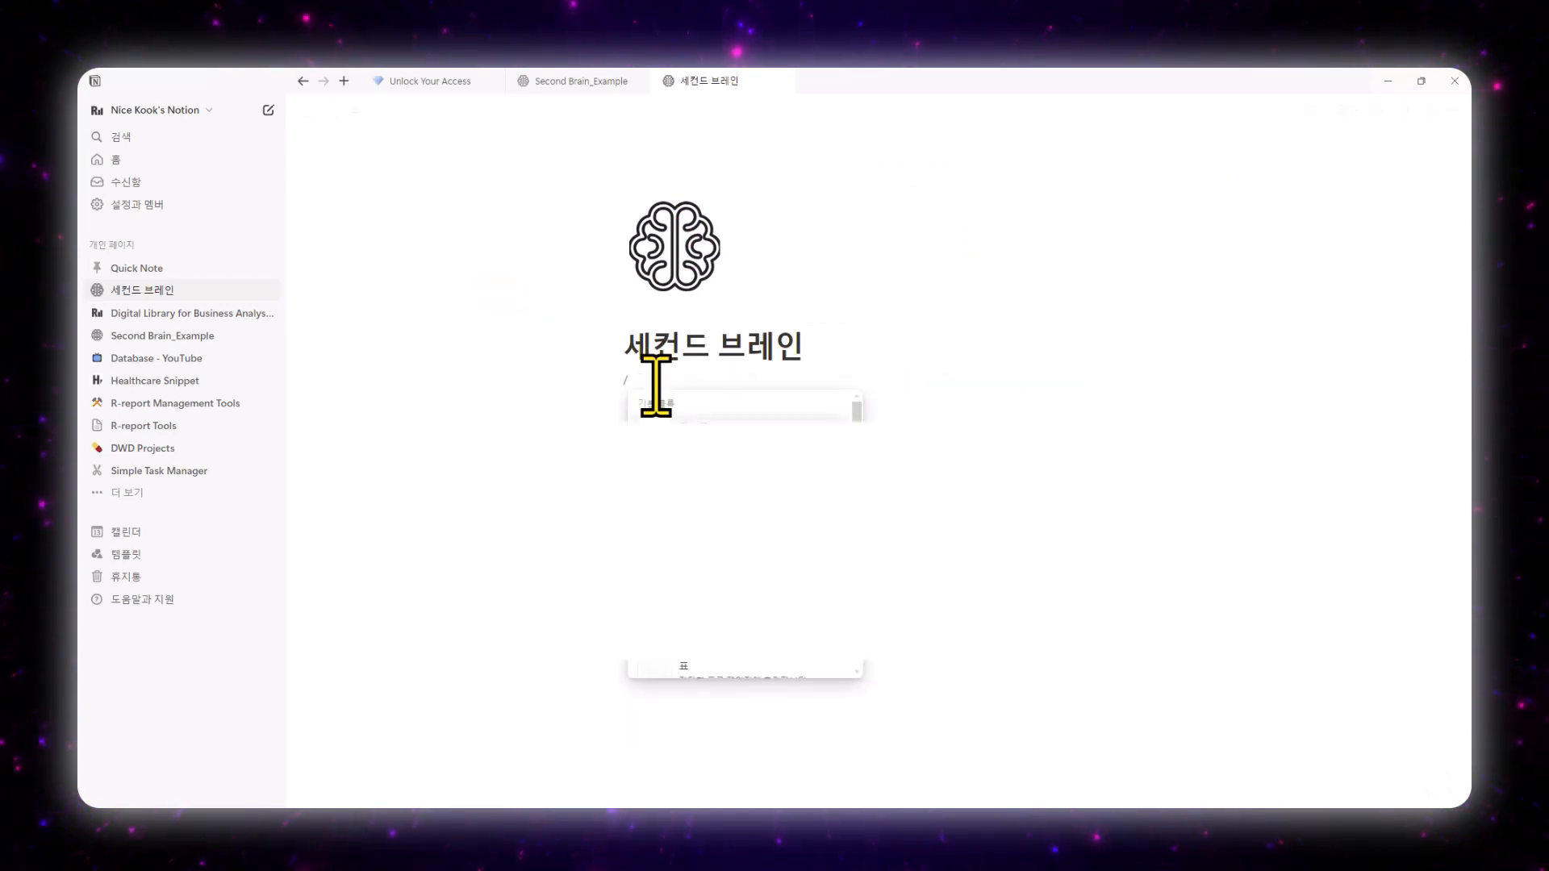
type("page")
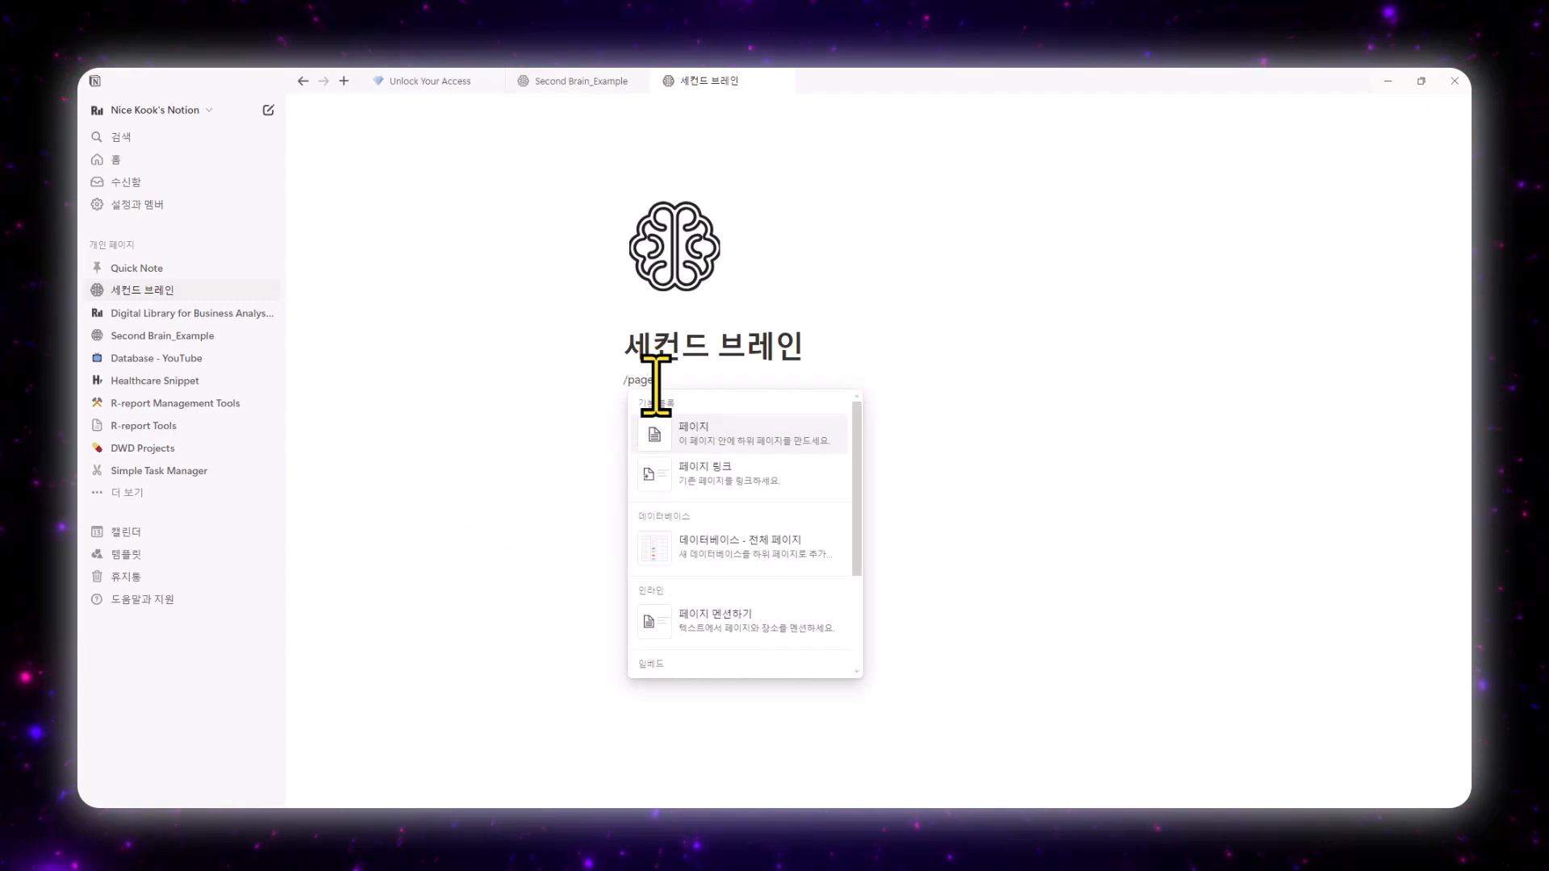
left_click(693, 432)
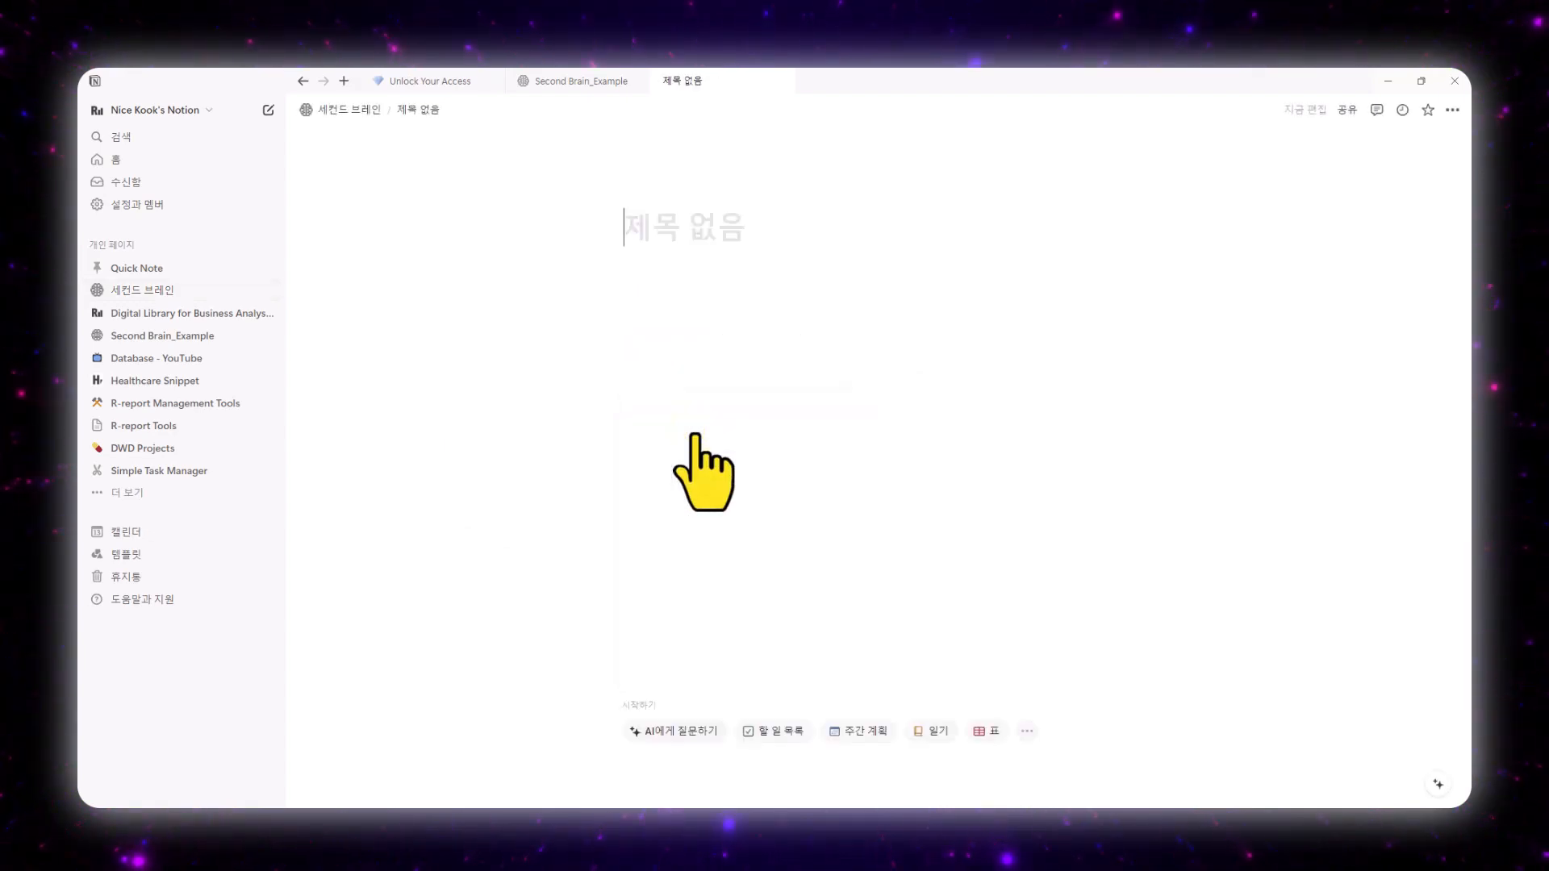
type("Database")
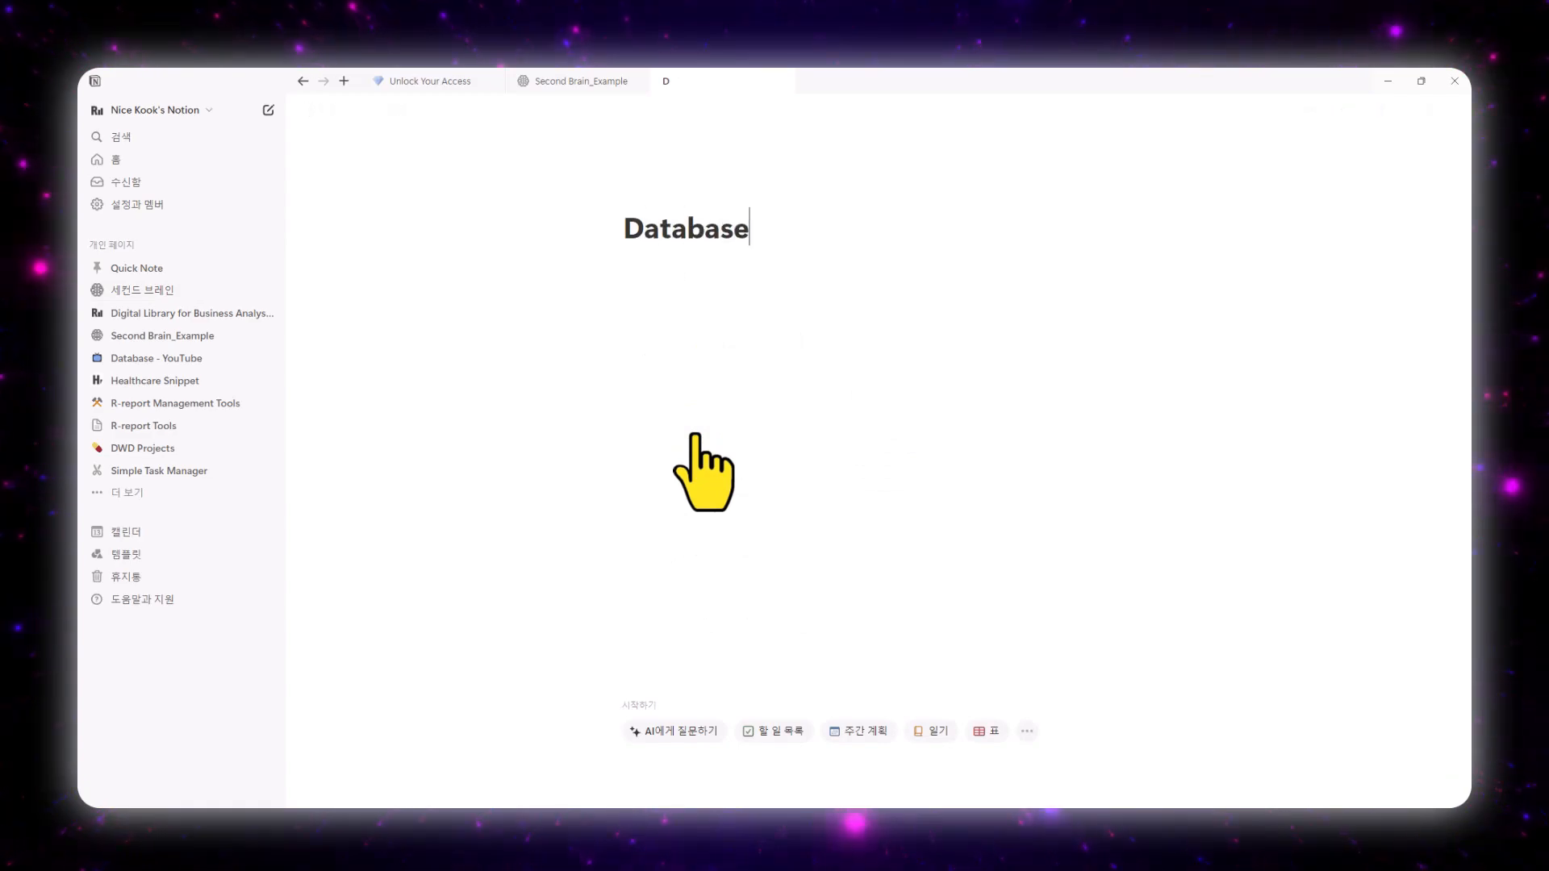
Give the Database page a blue database-stack icon, filtering the icons by "data".
left_click(658, 197)
mouse_move(524, 363)
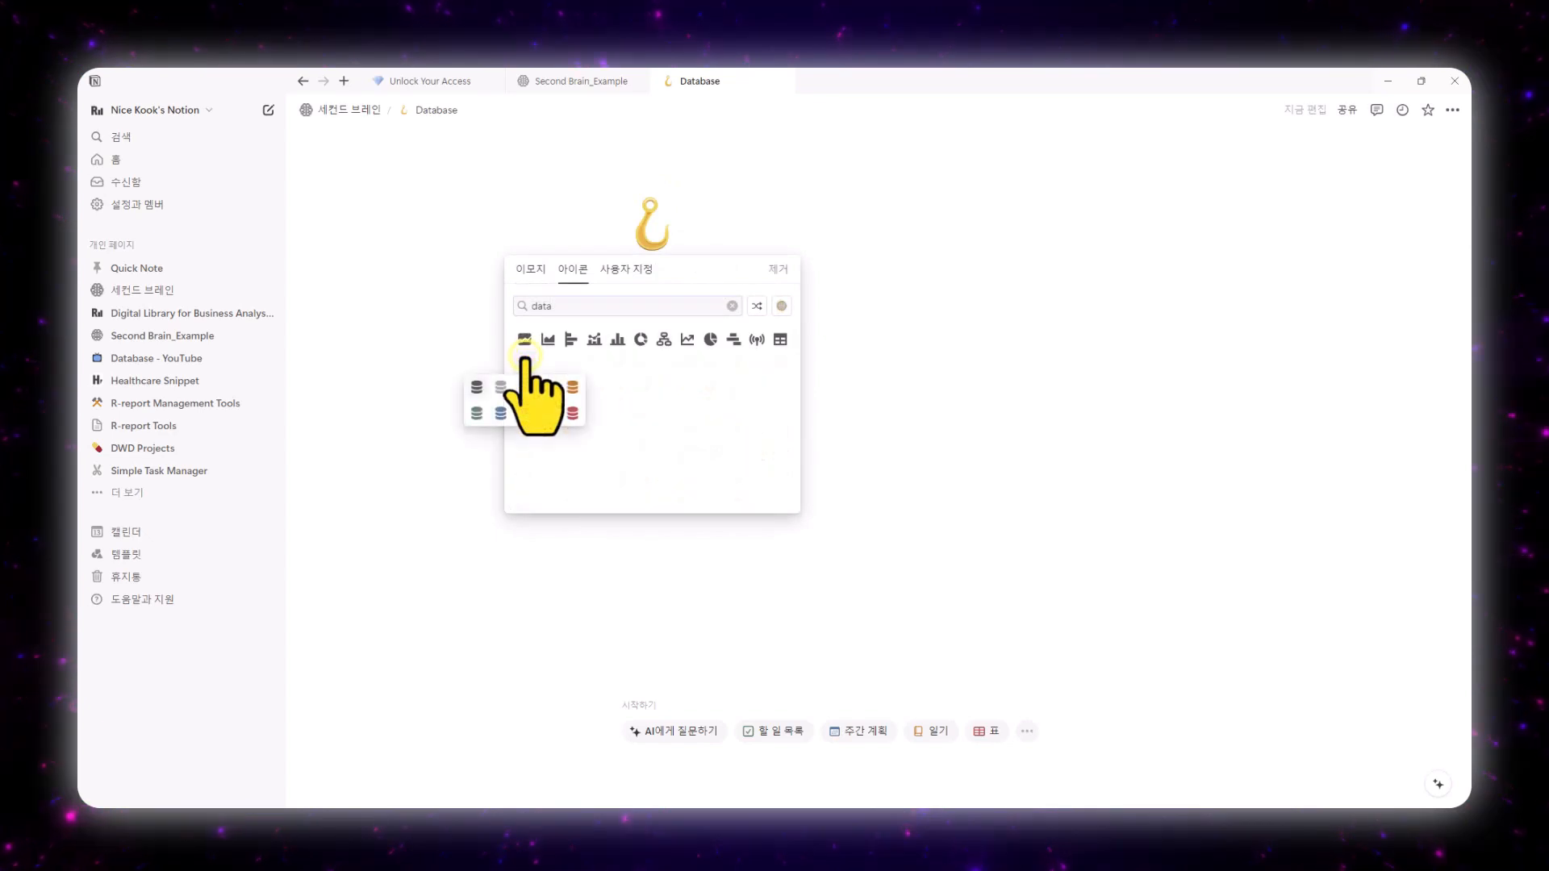
left_click(500, 412)
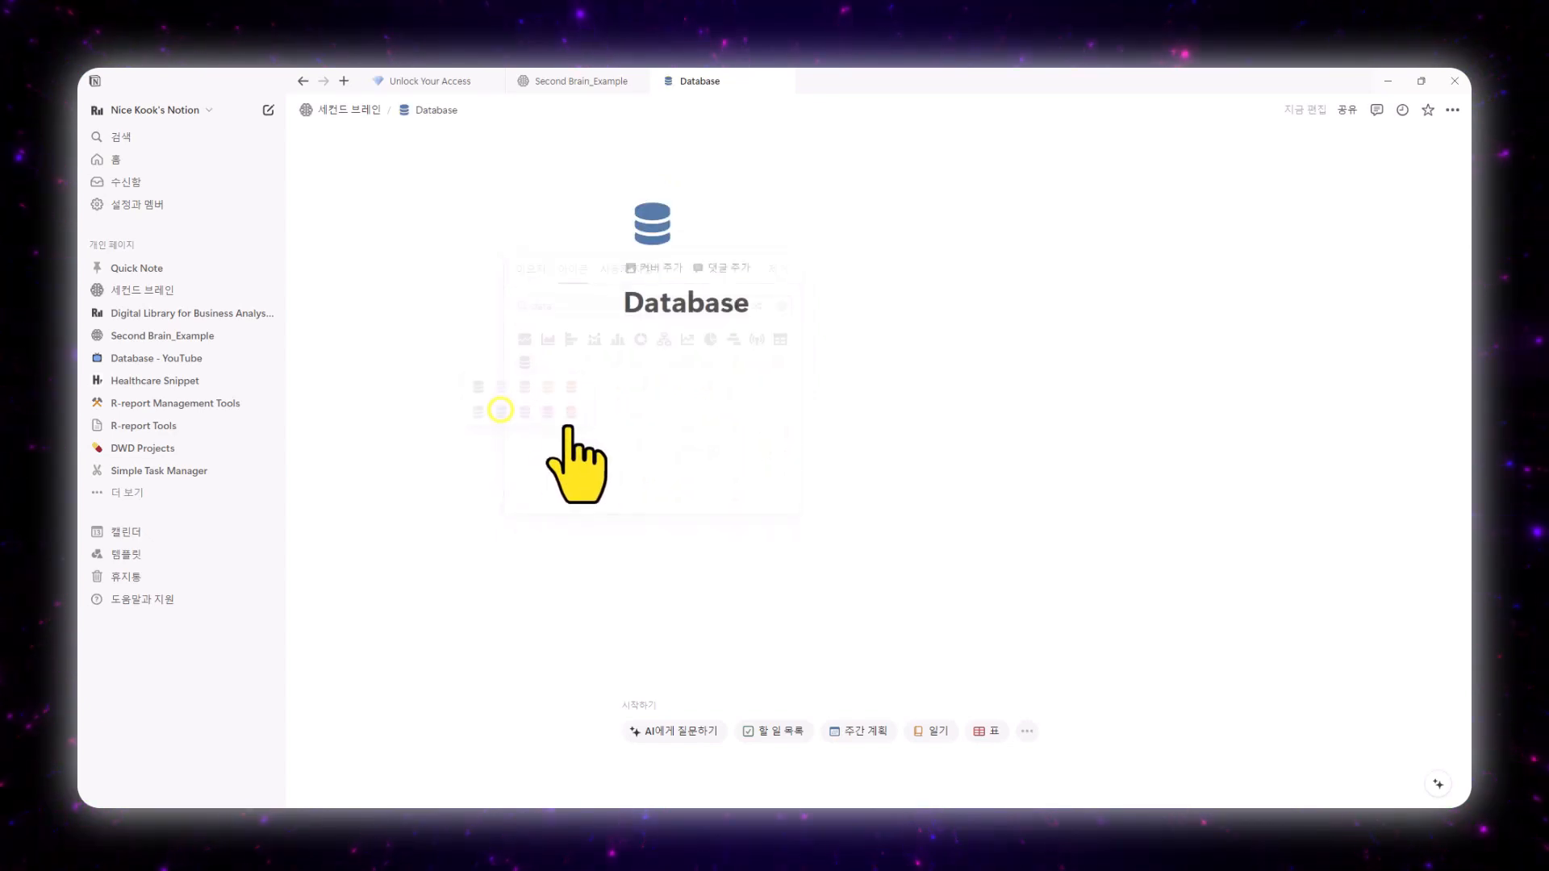
Enable small text and full width for the Database page.
left_click(1452, 111)
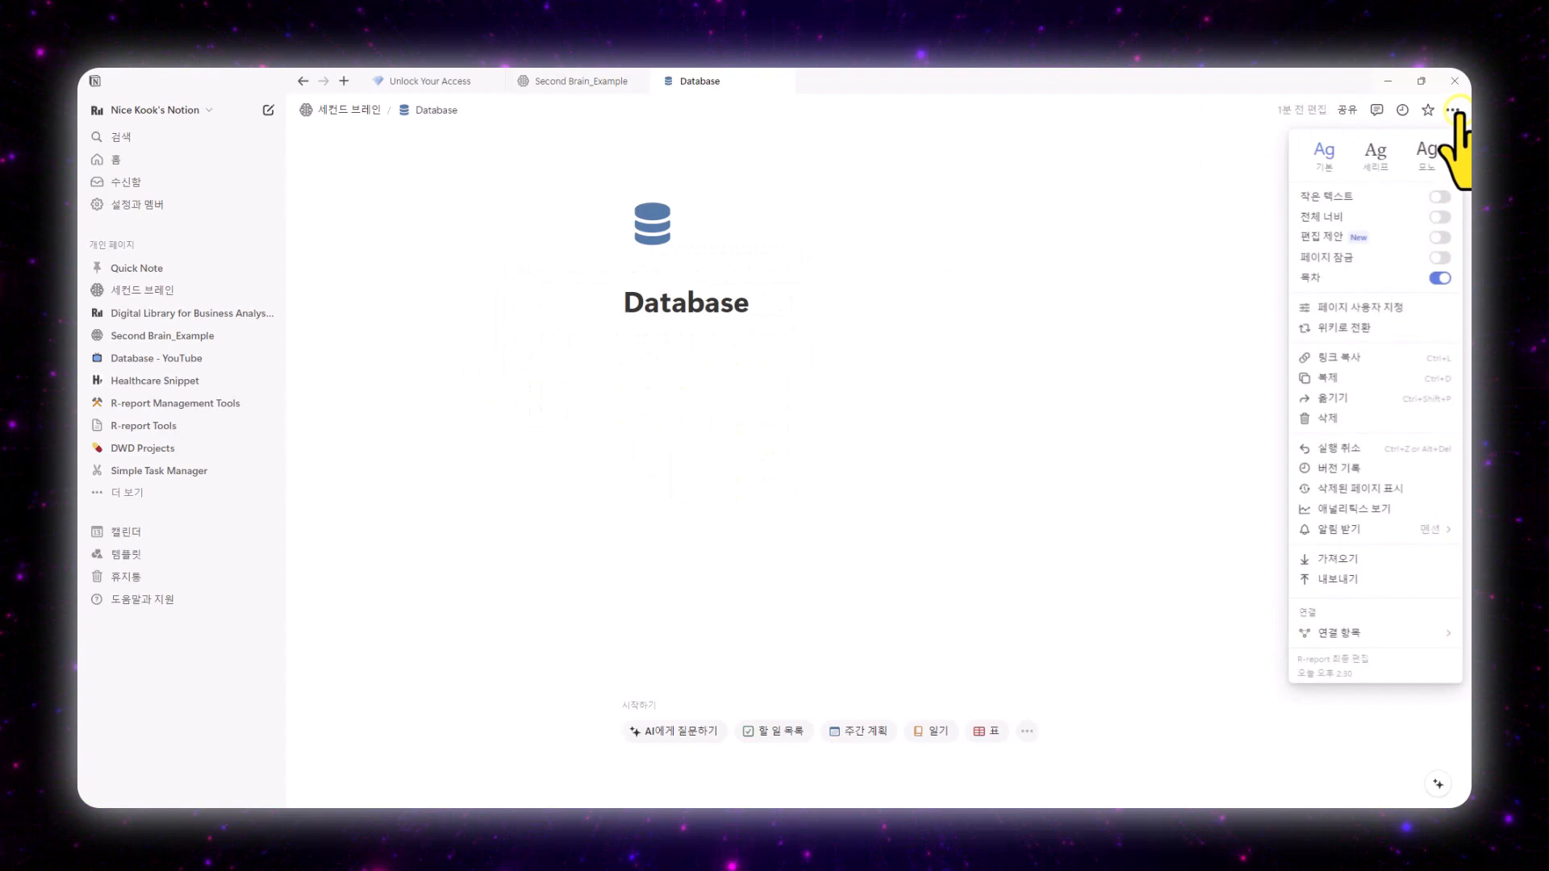
left_click(1440, 197)
left_click(1440, 216)
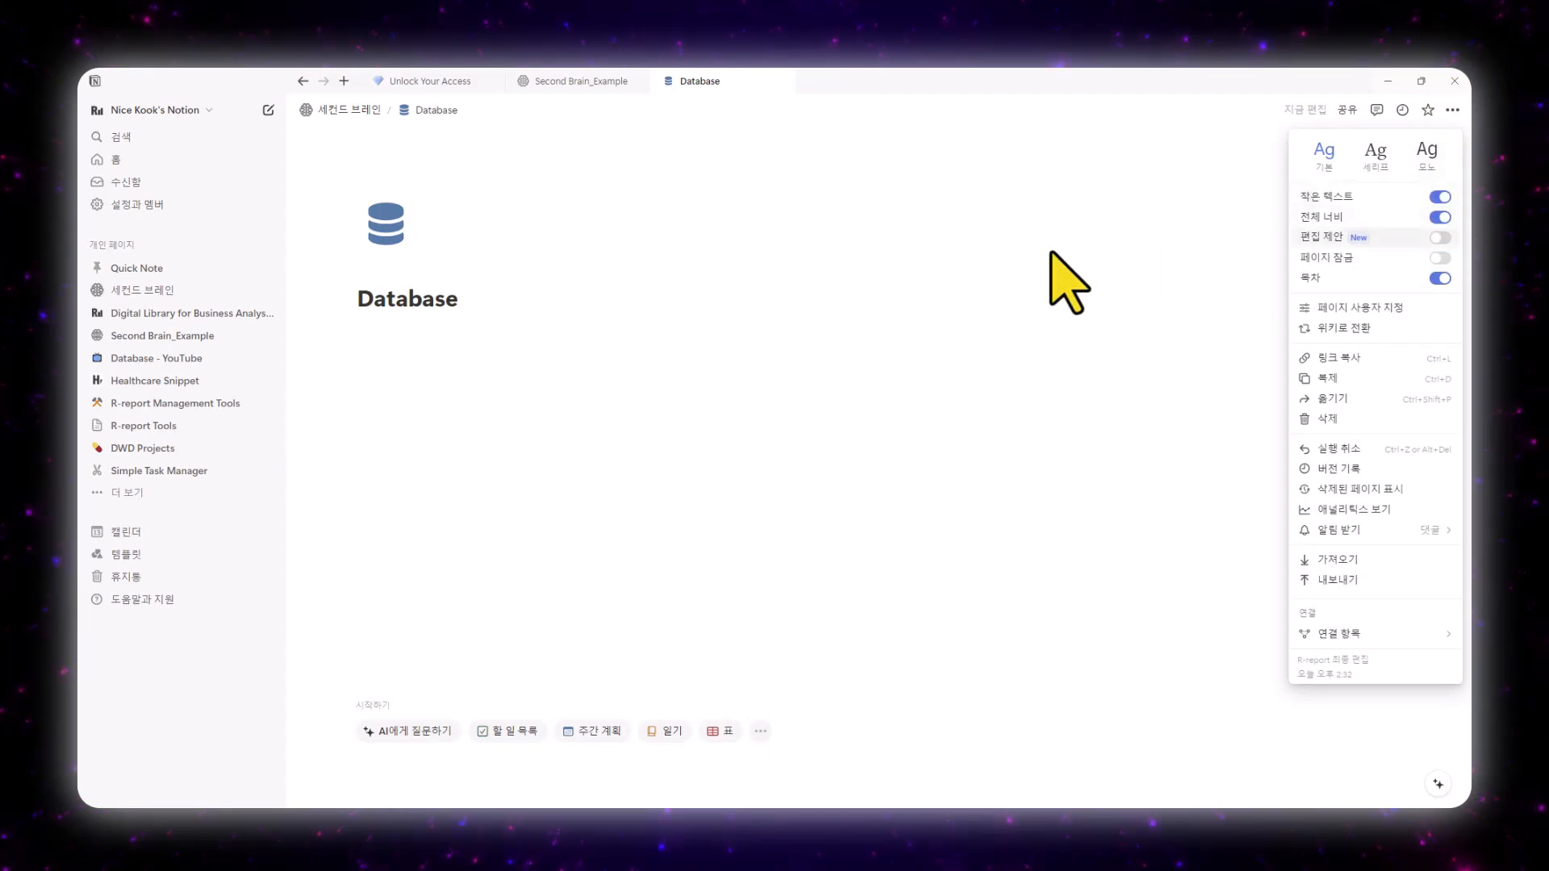
left_click(710, 301)
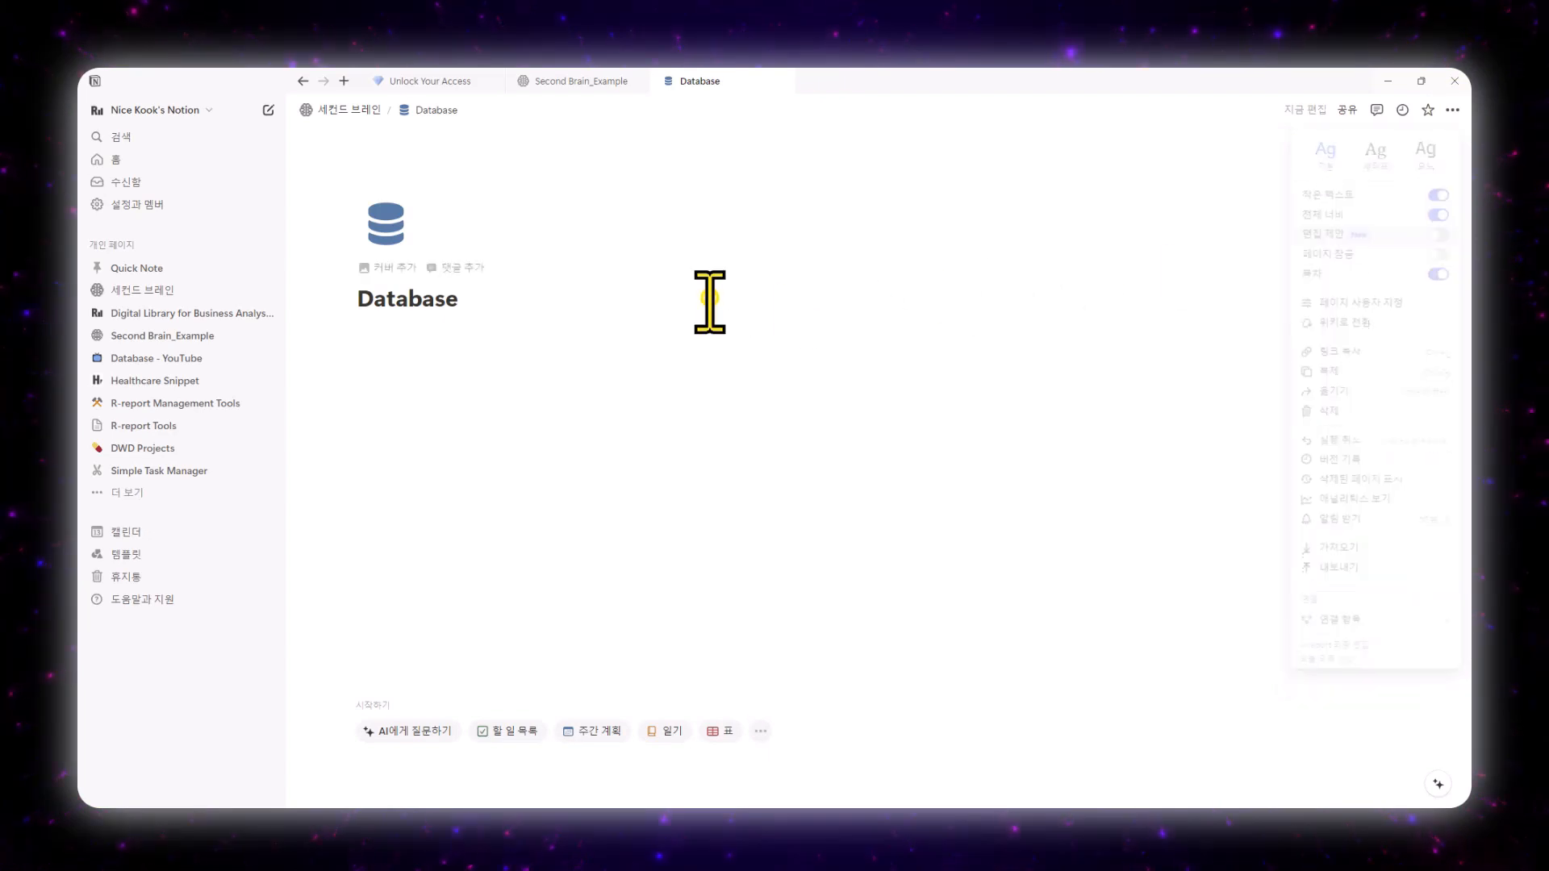
Go back to the 세컨드 브레인 page and reopen its Database subpage.
left_click(141, 289)
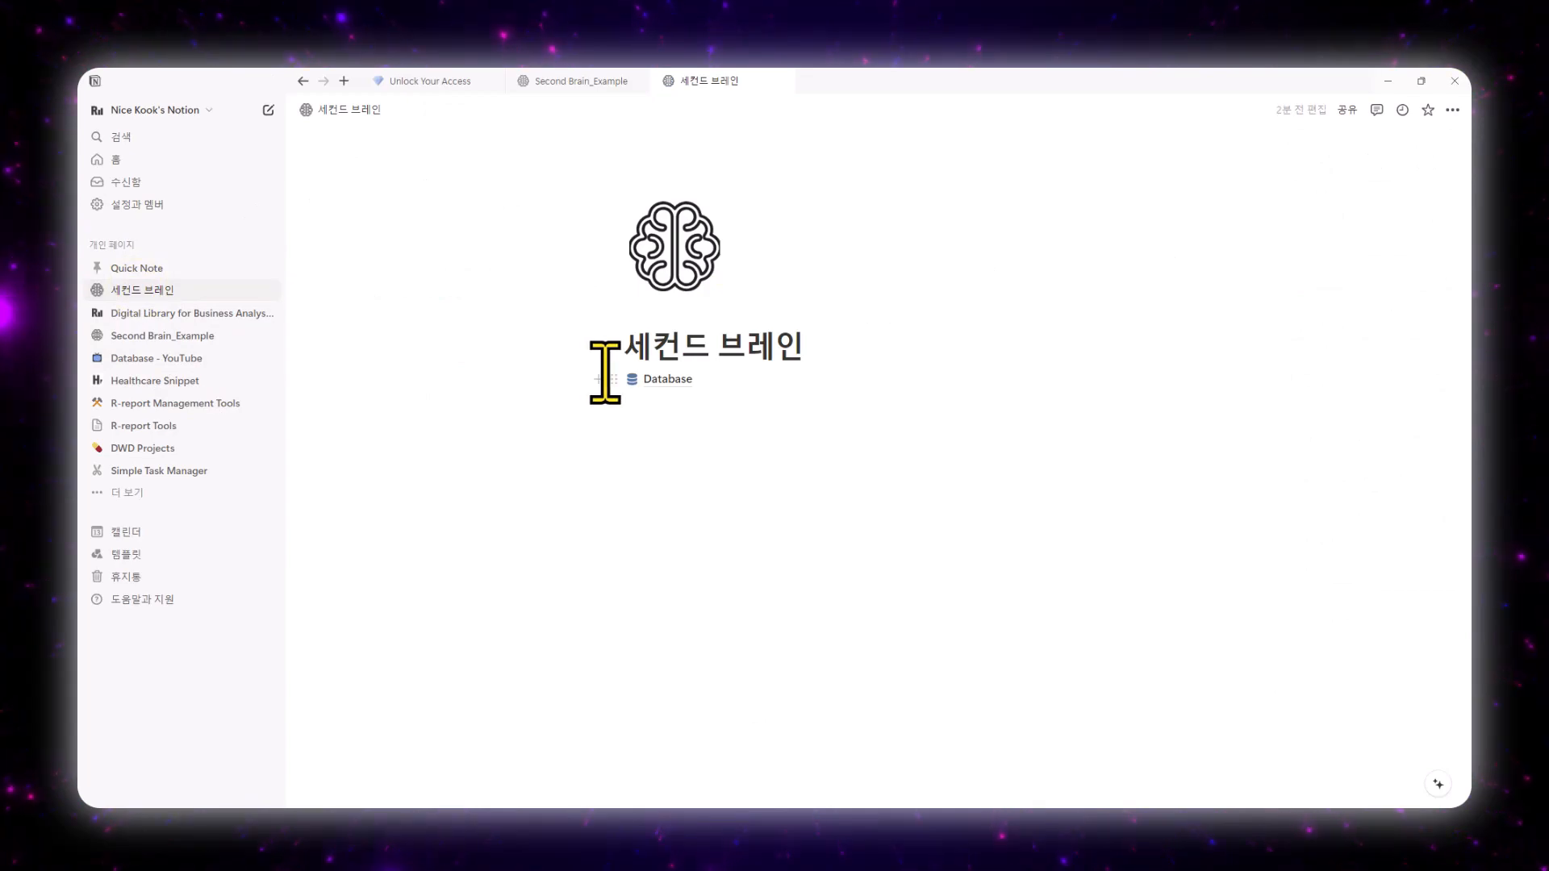
left_click(637, 377)
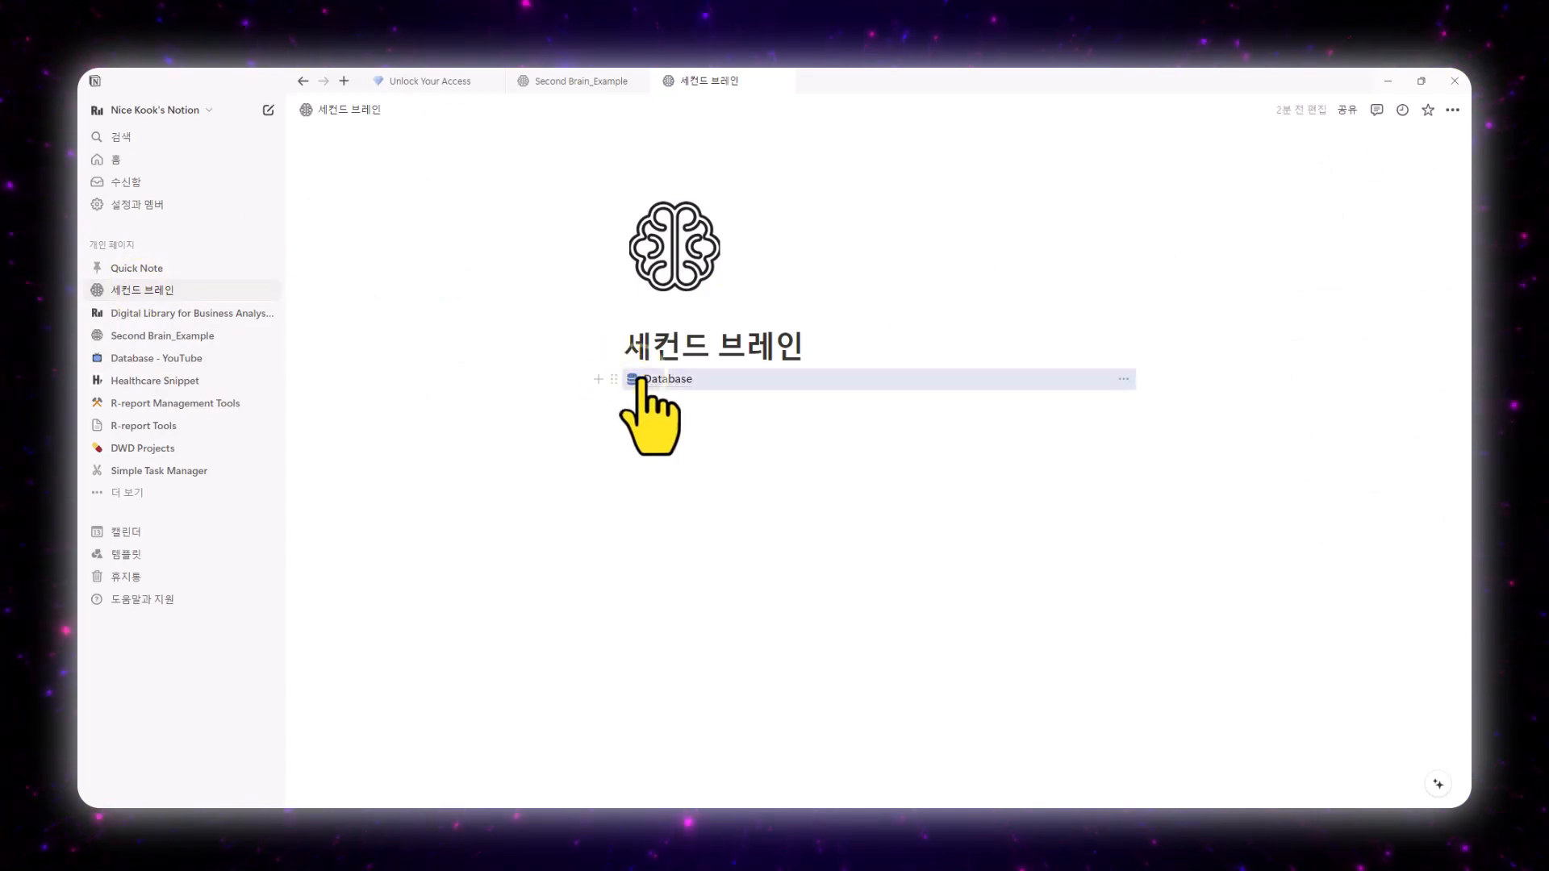
left_click(666, 386)
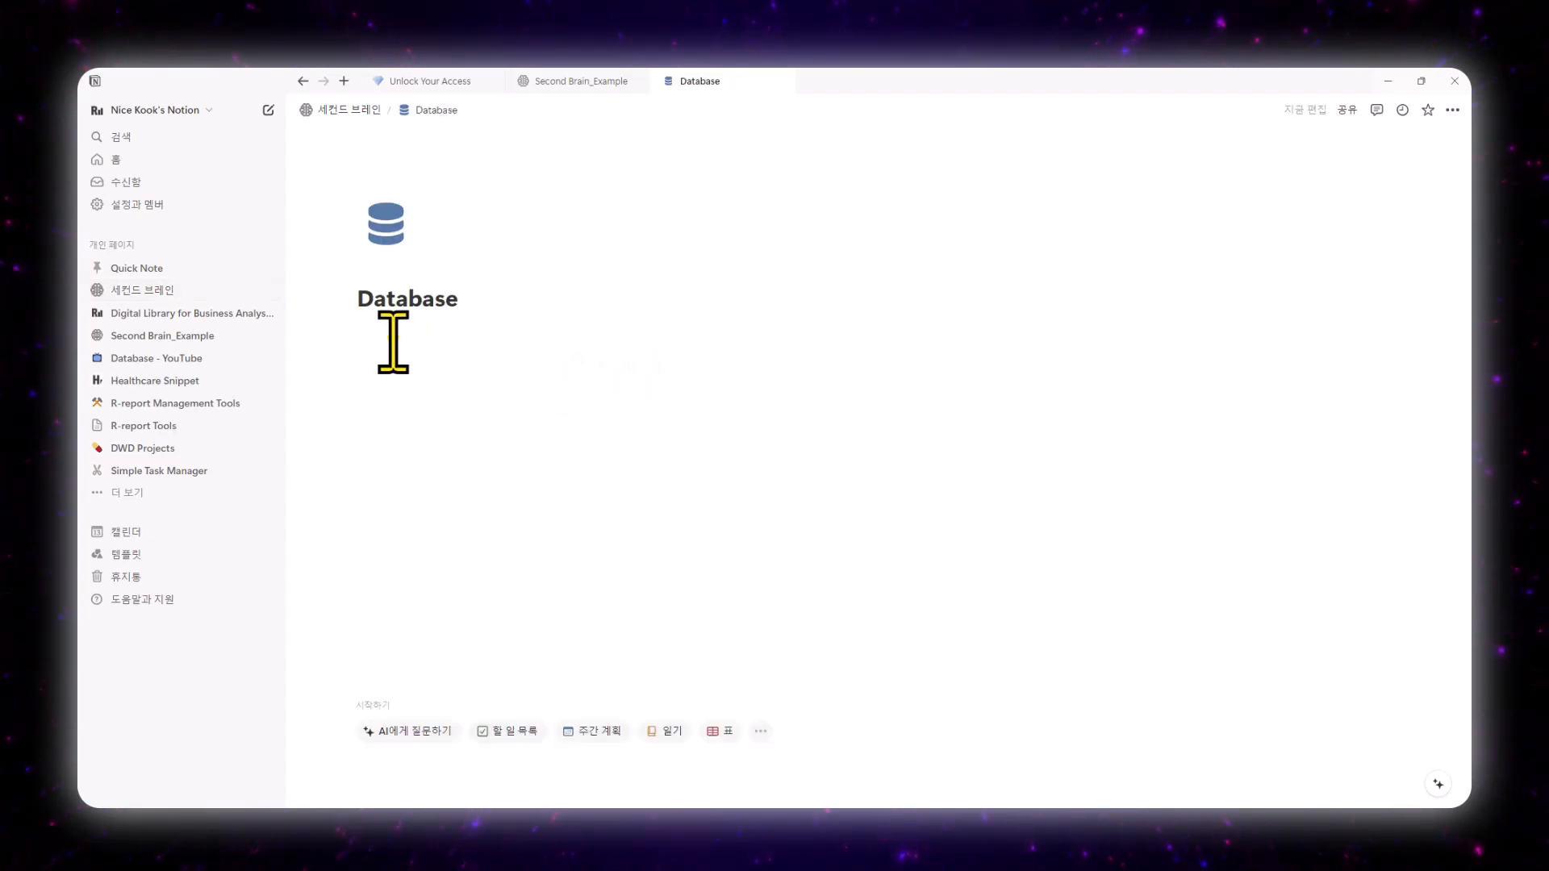
Insert a full-page database inside the Database page and title it Areas.
type("/")
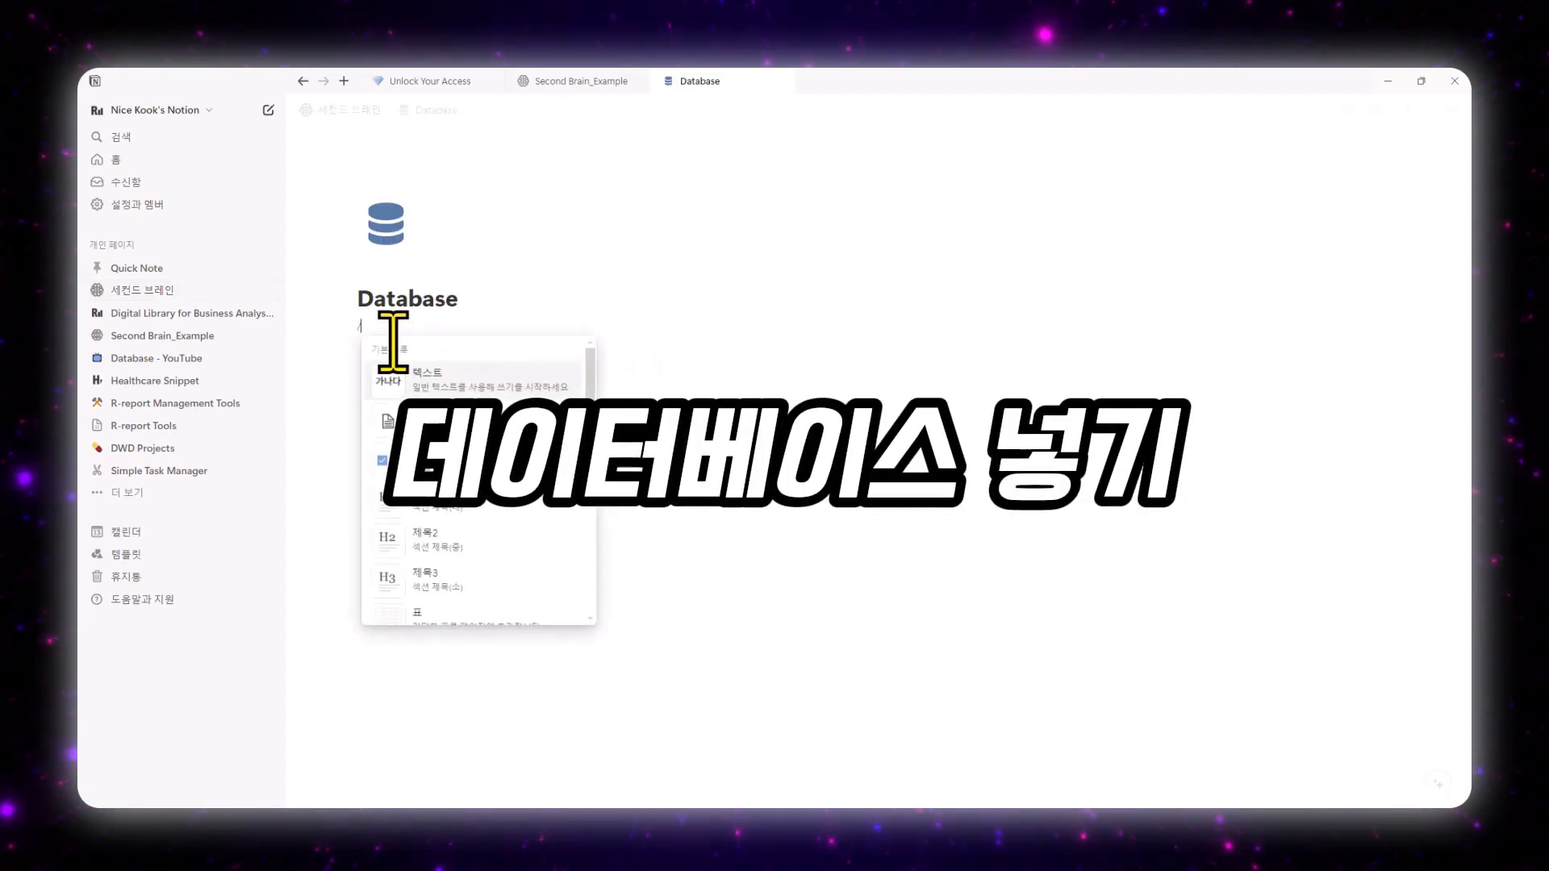
type("data")
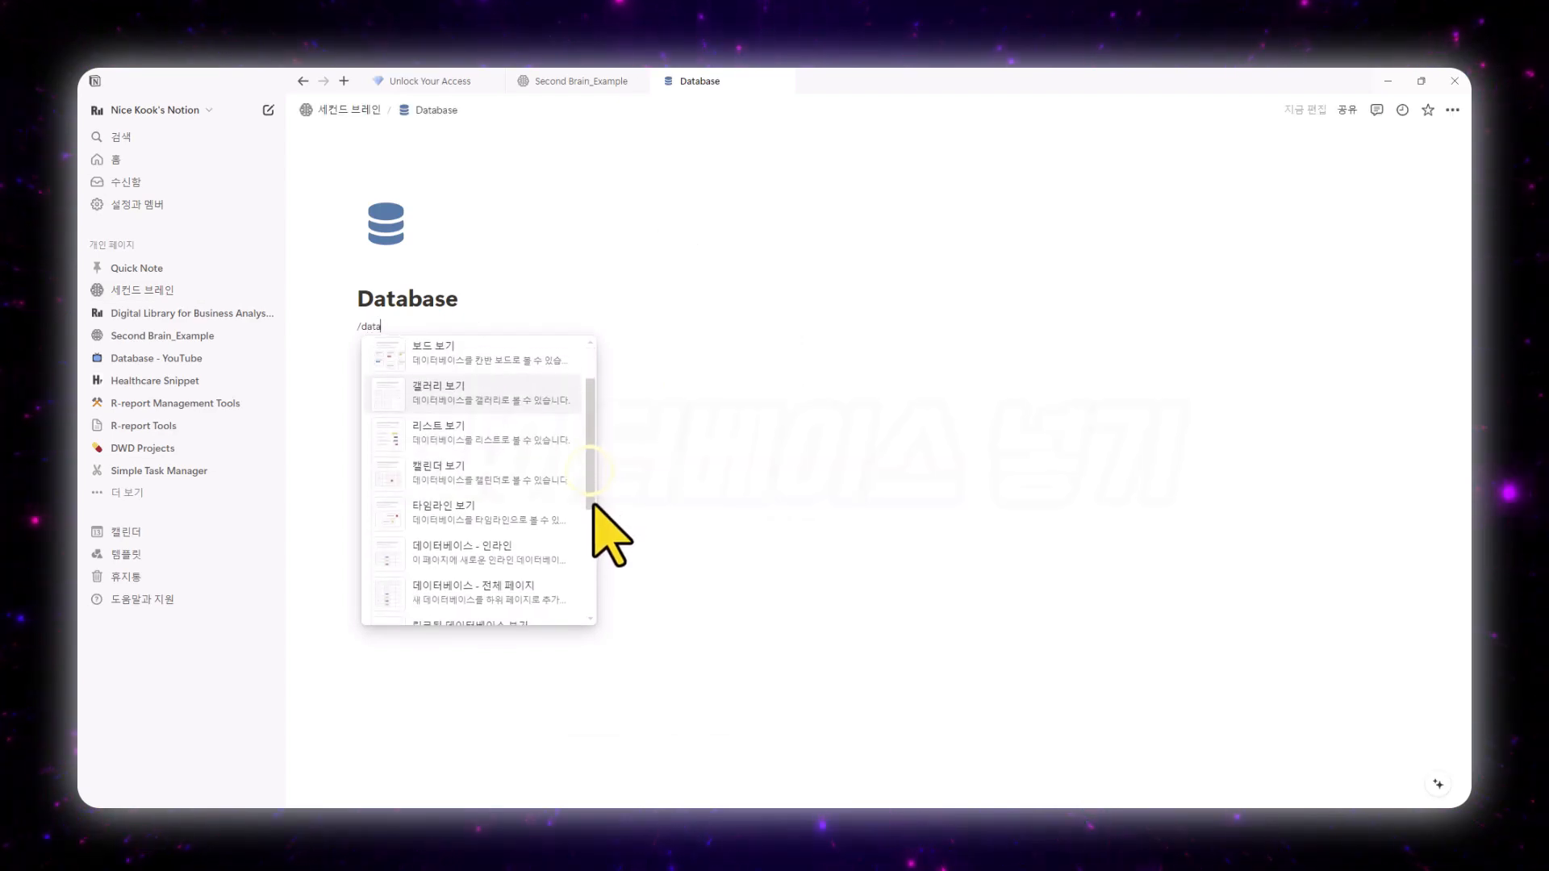
scroll(595, 552, "down", 2)
left_click(537, 577)
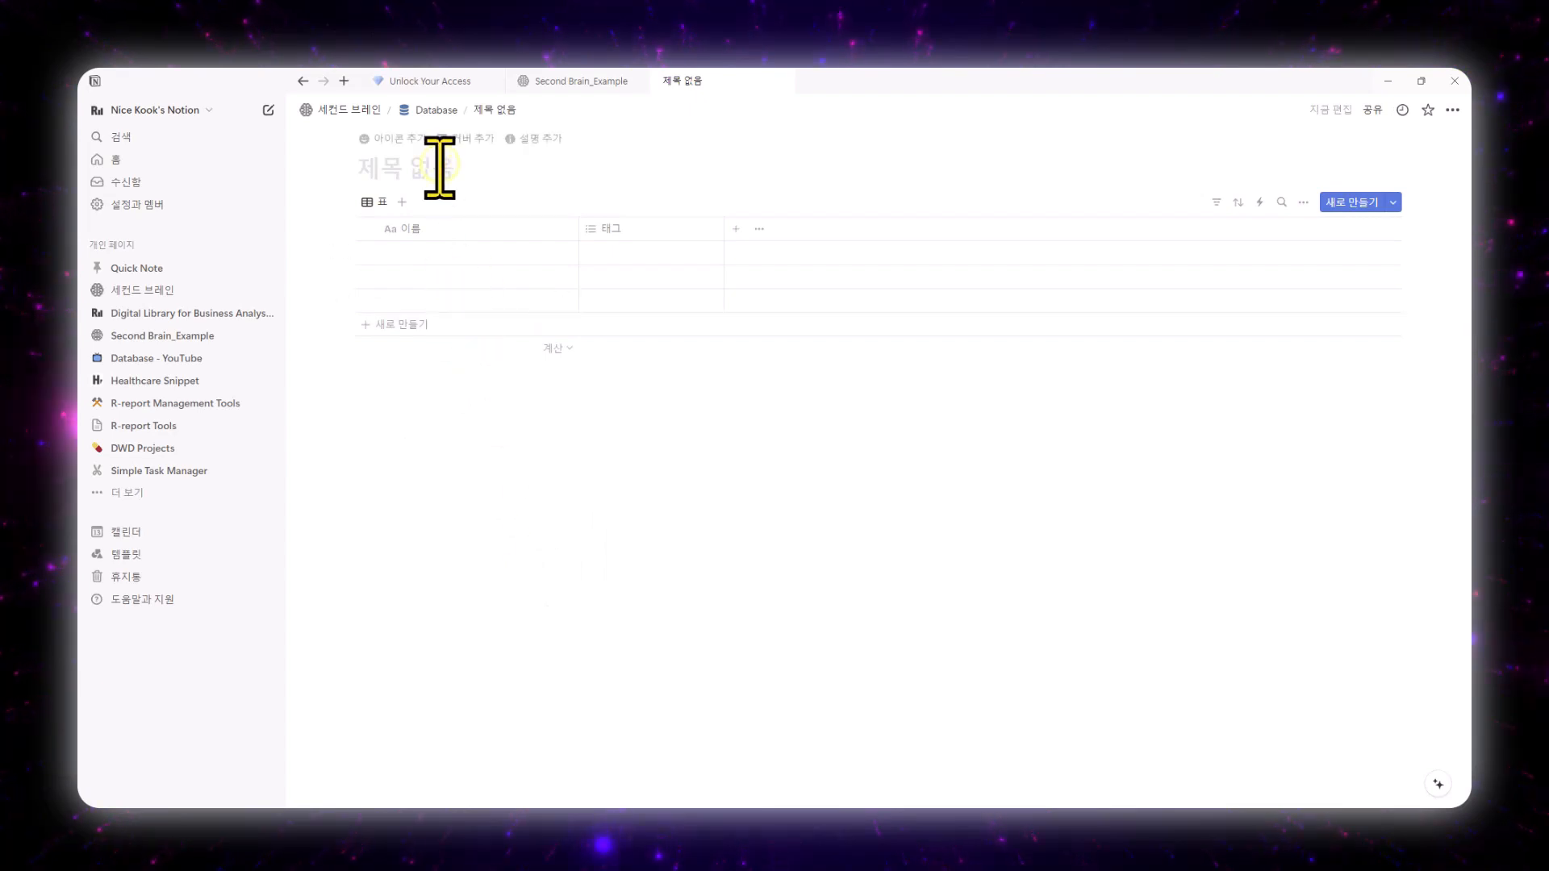
type("Area")
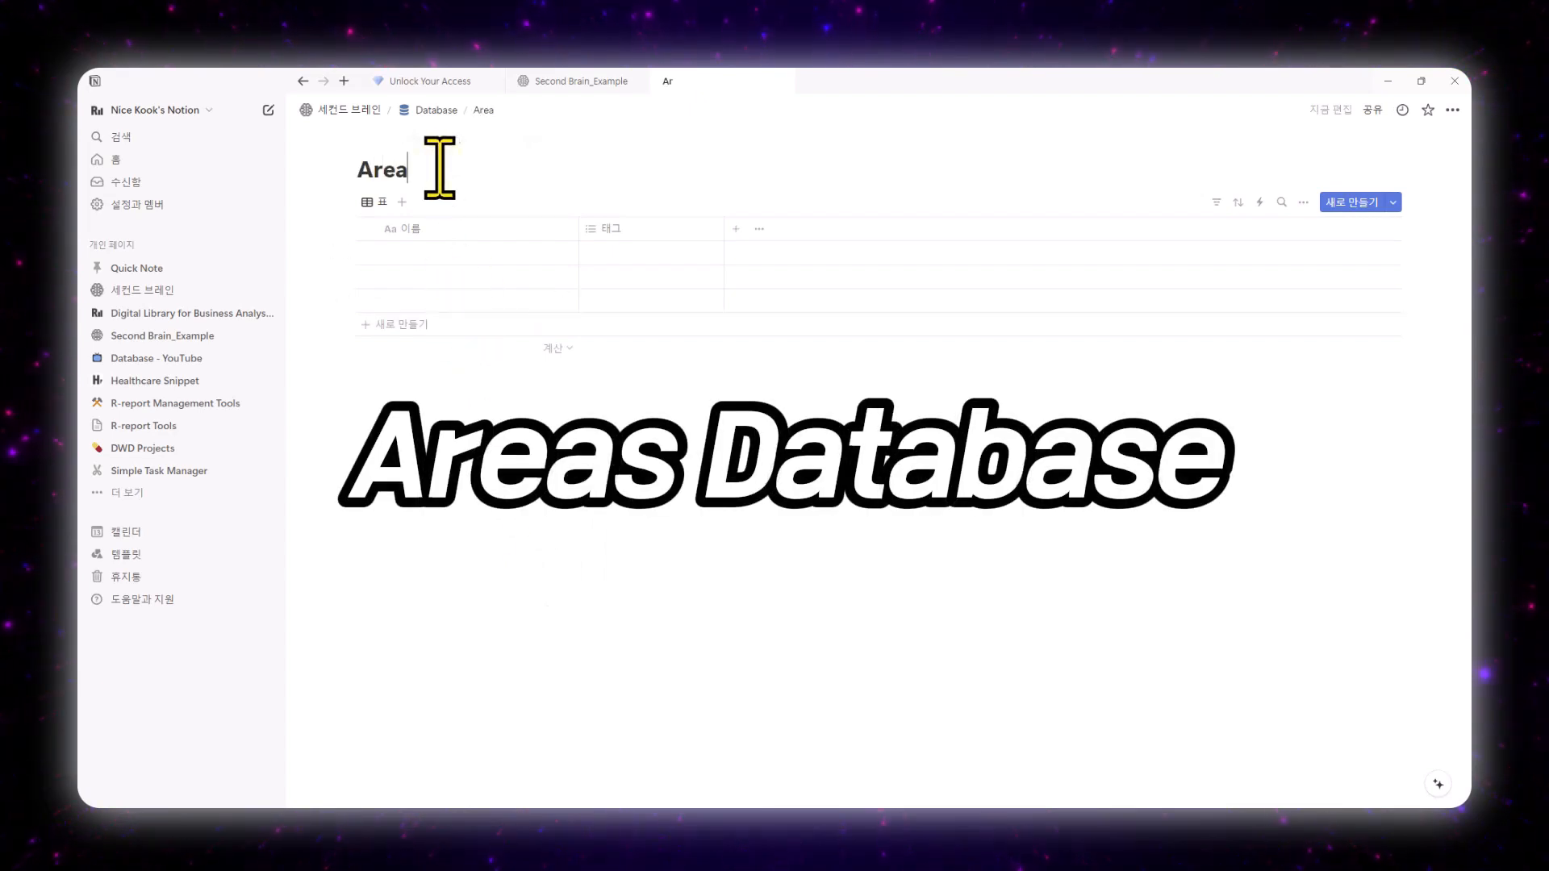
type("s")
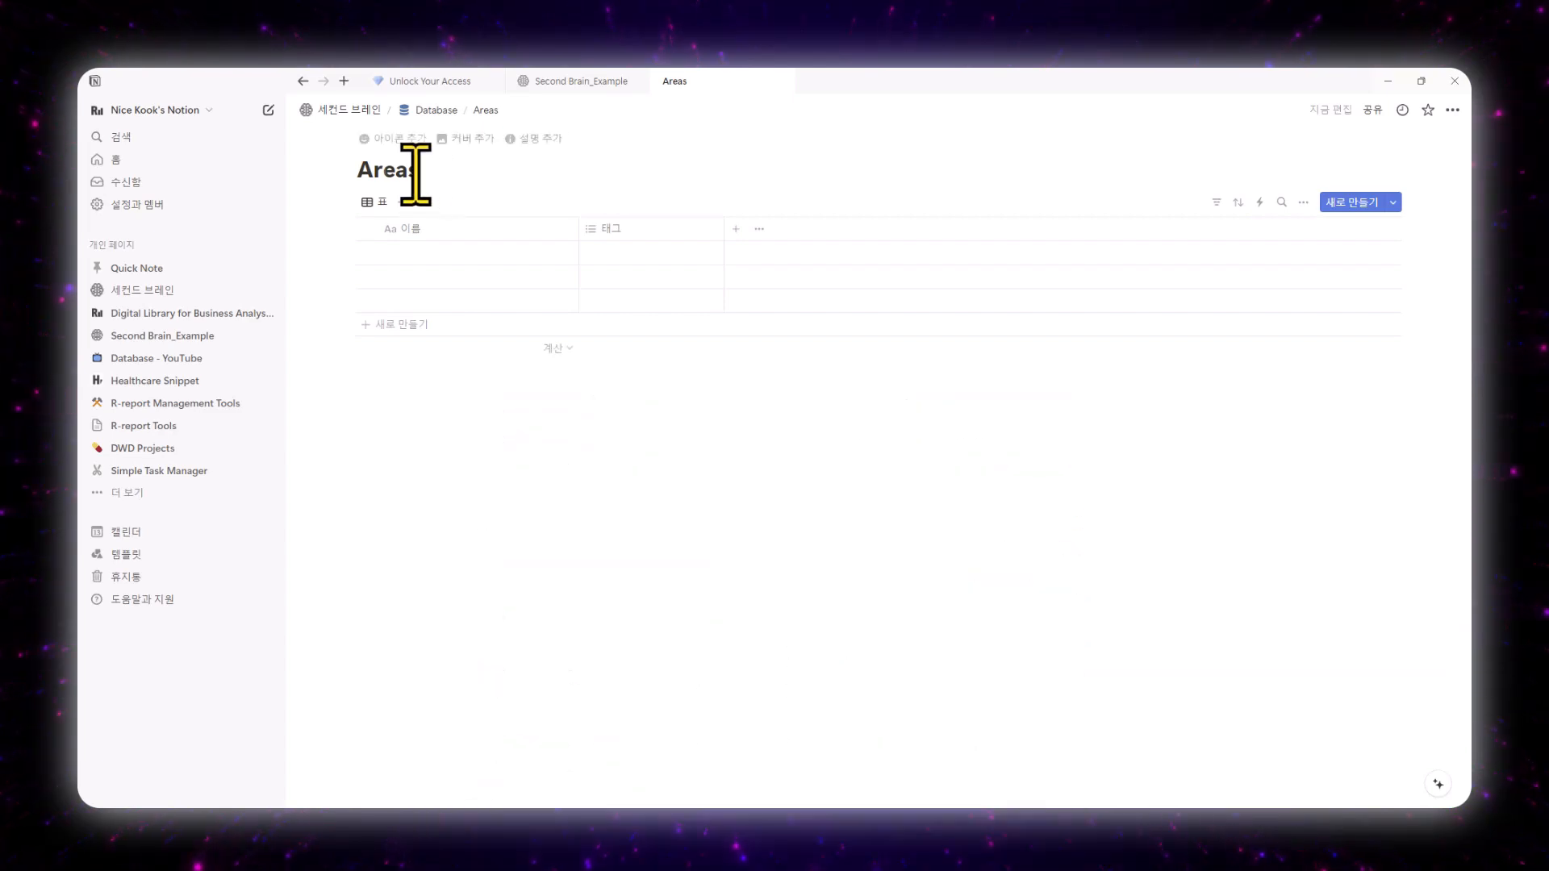
Give the Areas database a blue geometric-shapes icon, filtering the icons by "cate".
left_click(413, 141)
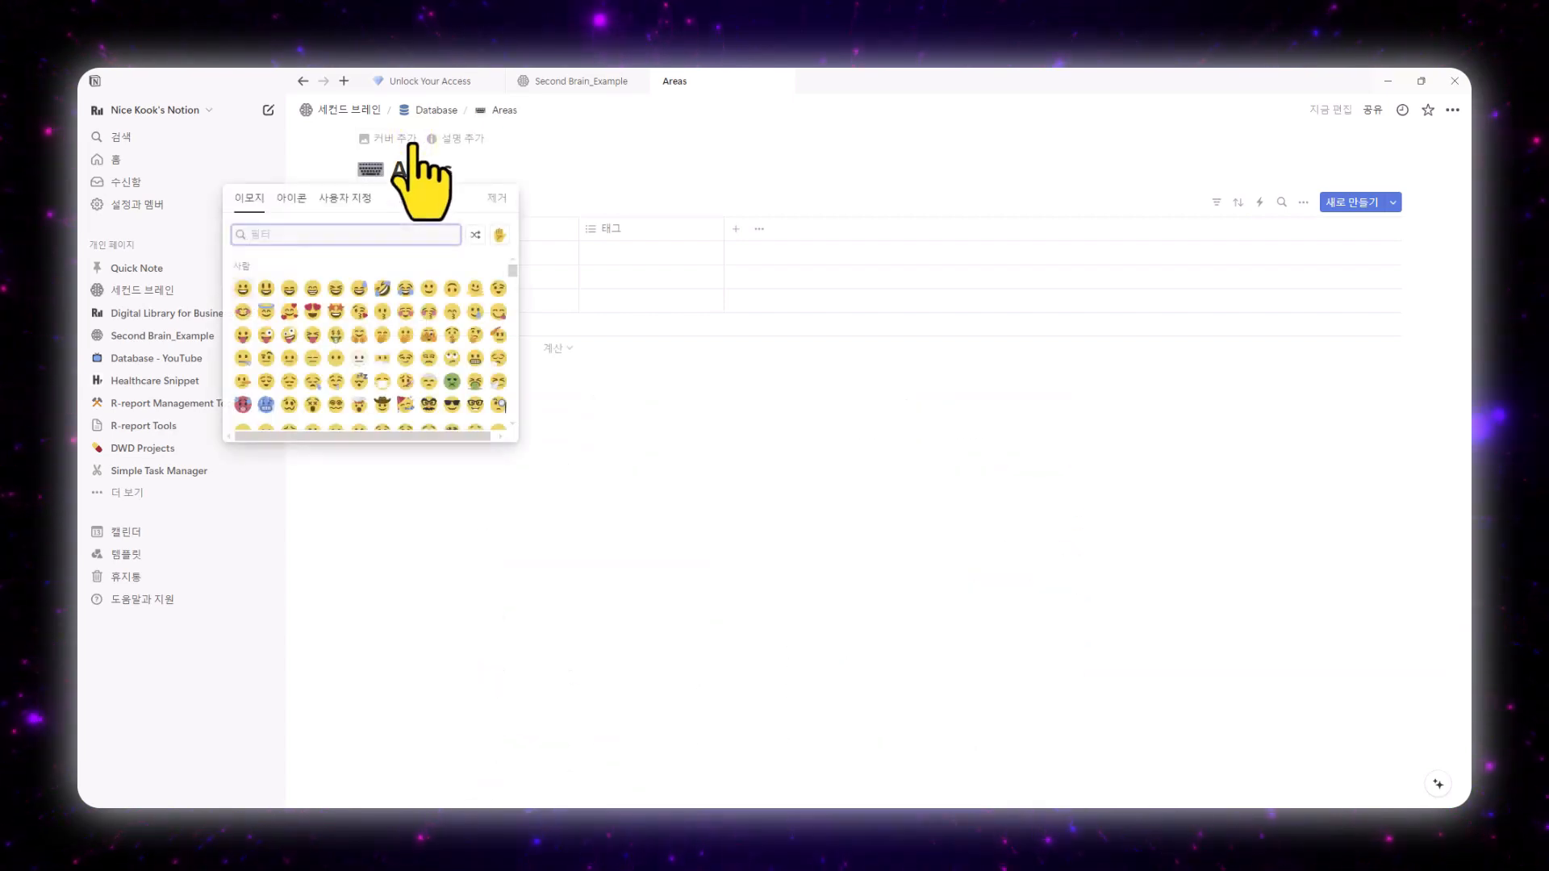
left_click(293, 198)
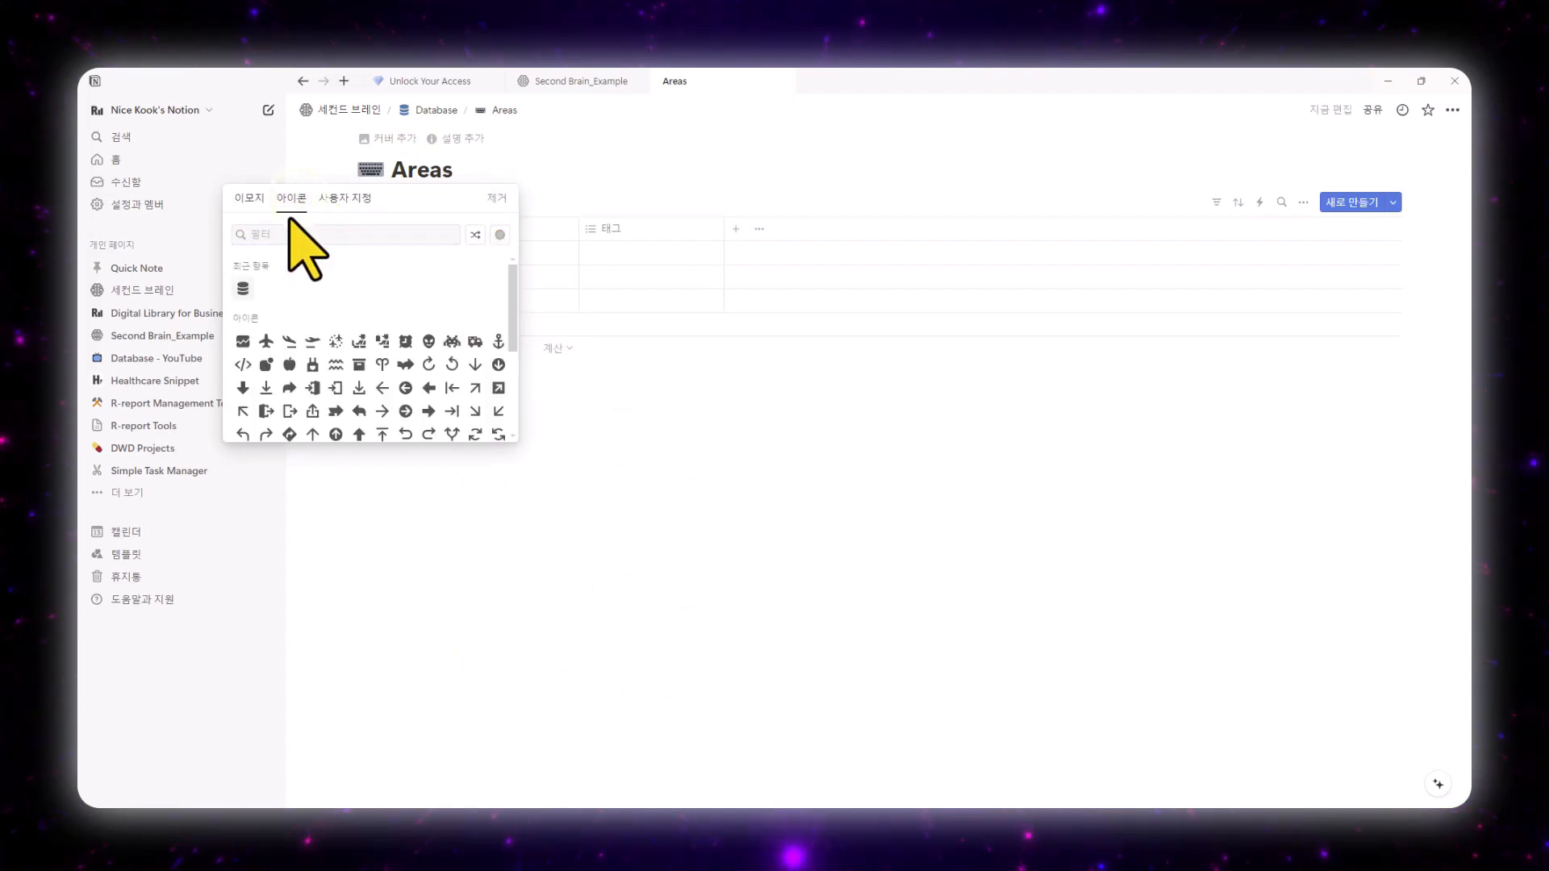
type("cate")
left_click(243, 270)
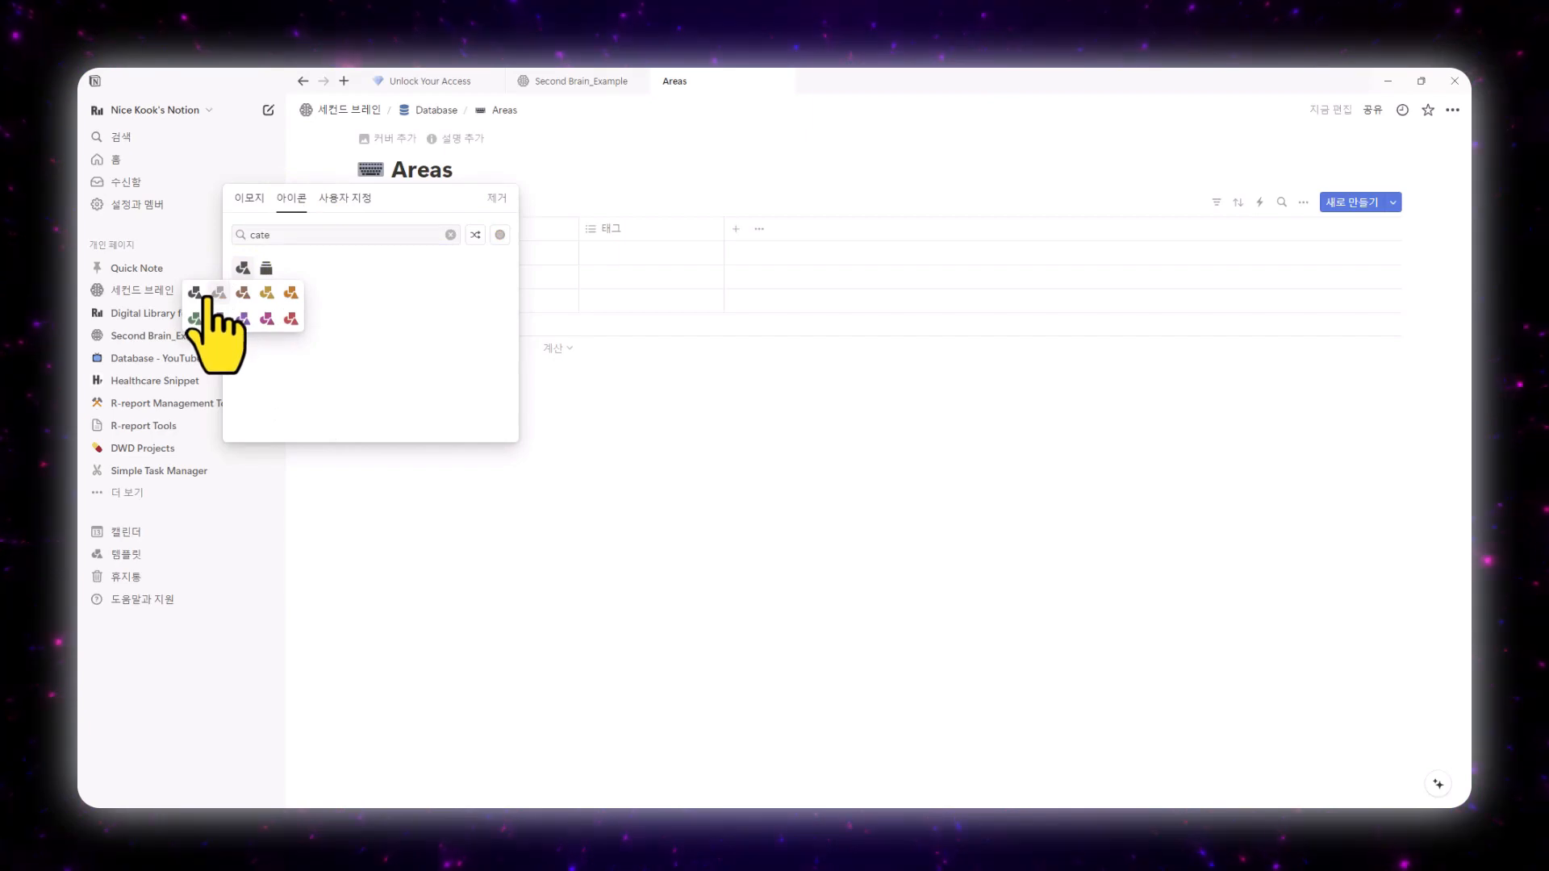
left_click(218, 319)
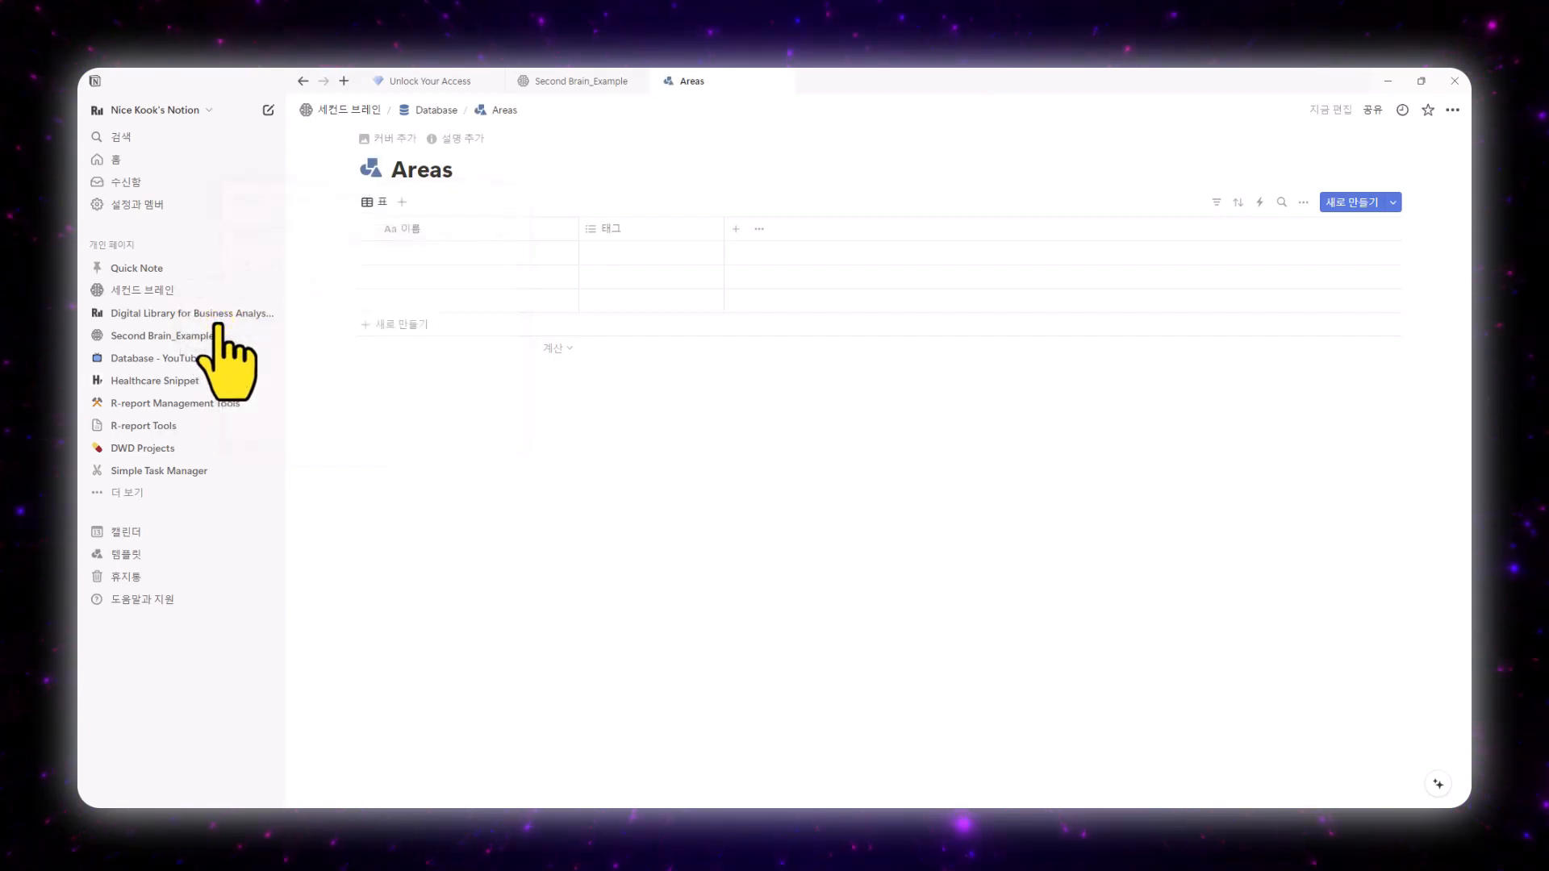
Delete the 태그 property from the Areas database and confirm the deletion.
left_click(681, 228)
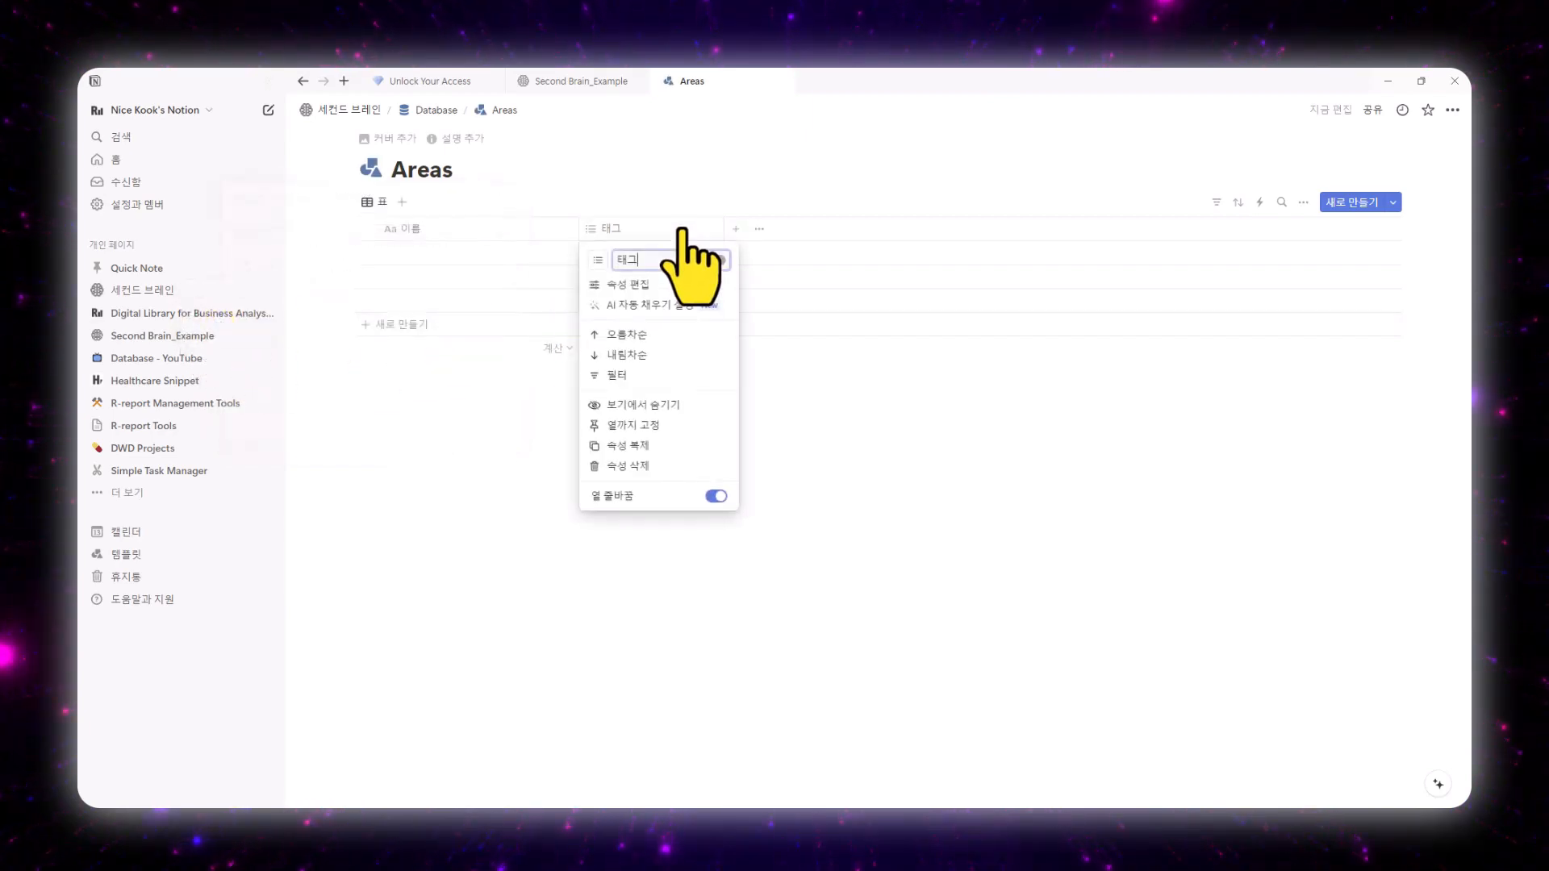
left_click(643, 466)
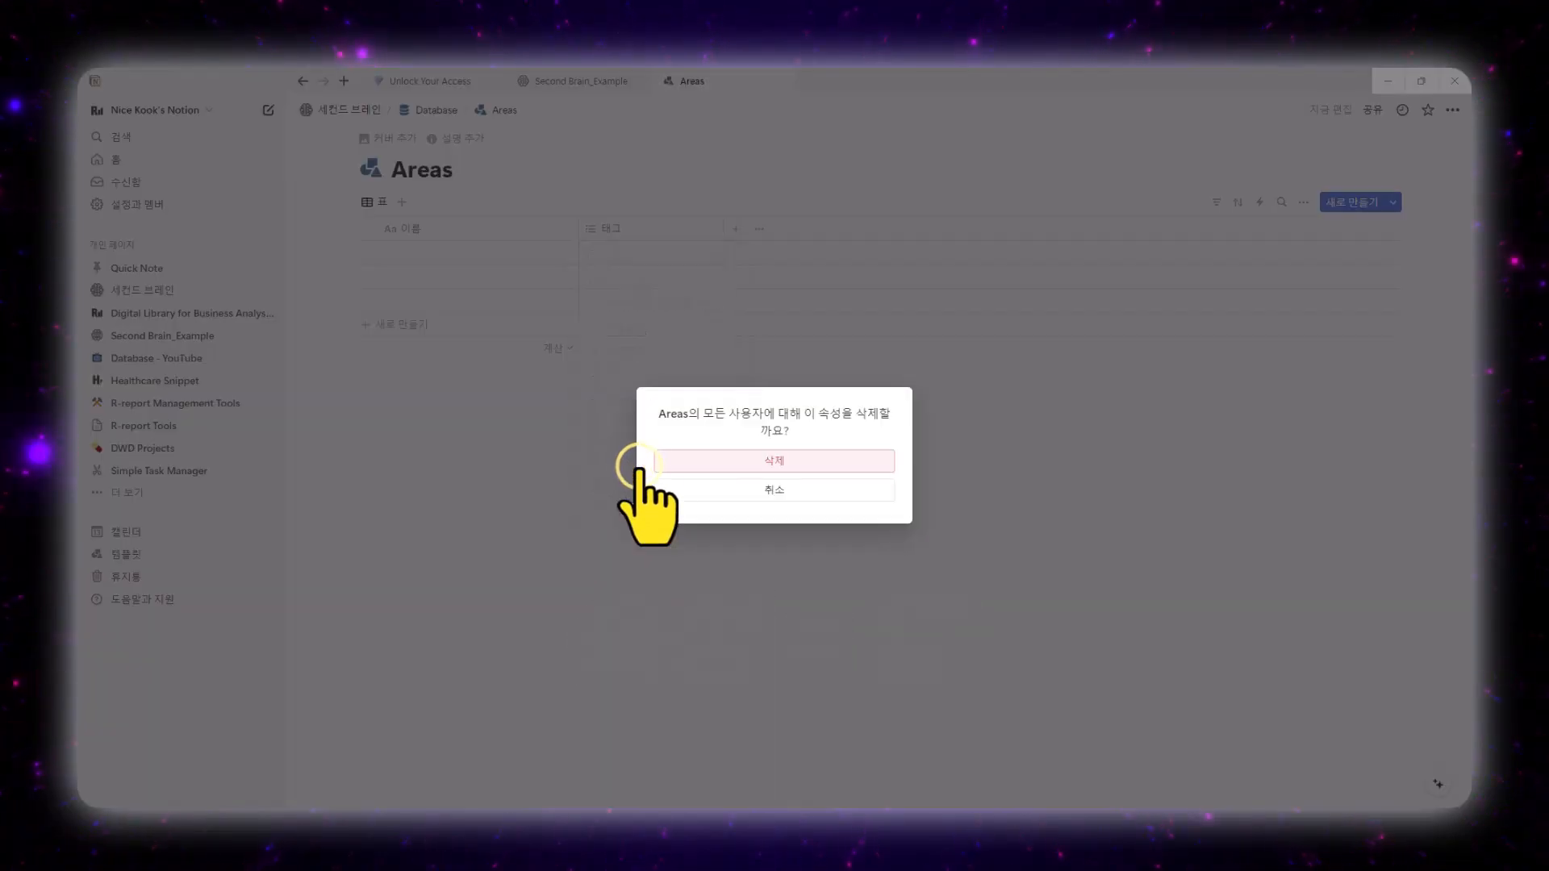
left_click(722, 461)
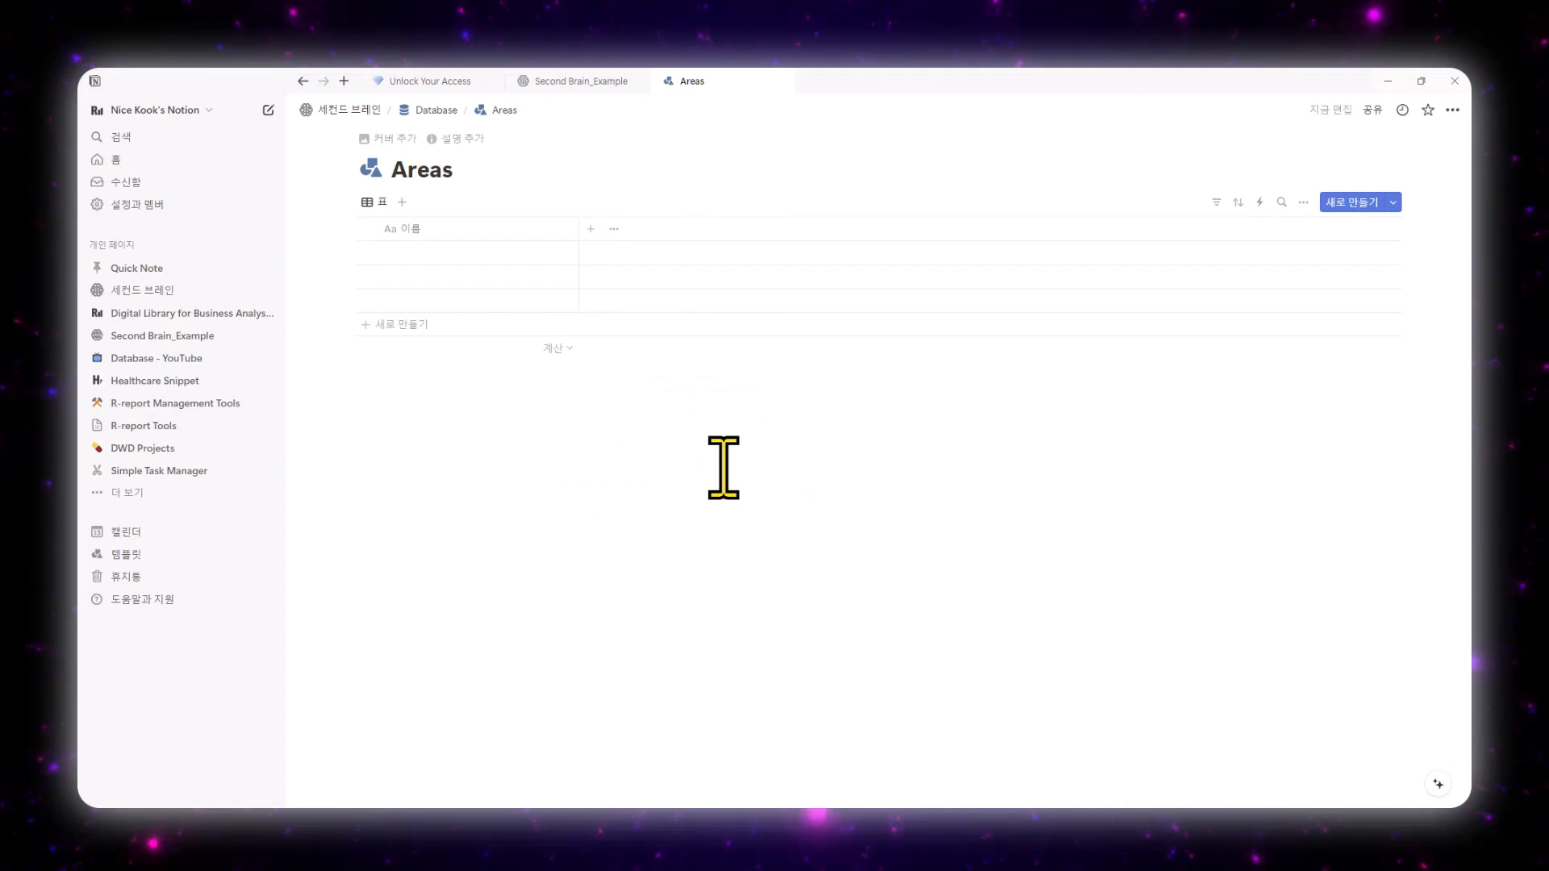
Name the first Areas row 개인 and give its page the geometric-shapes icon in the dark default colour.
left_click(476, 257)
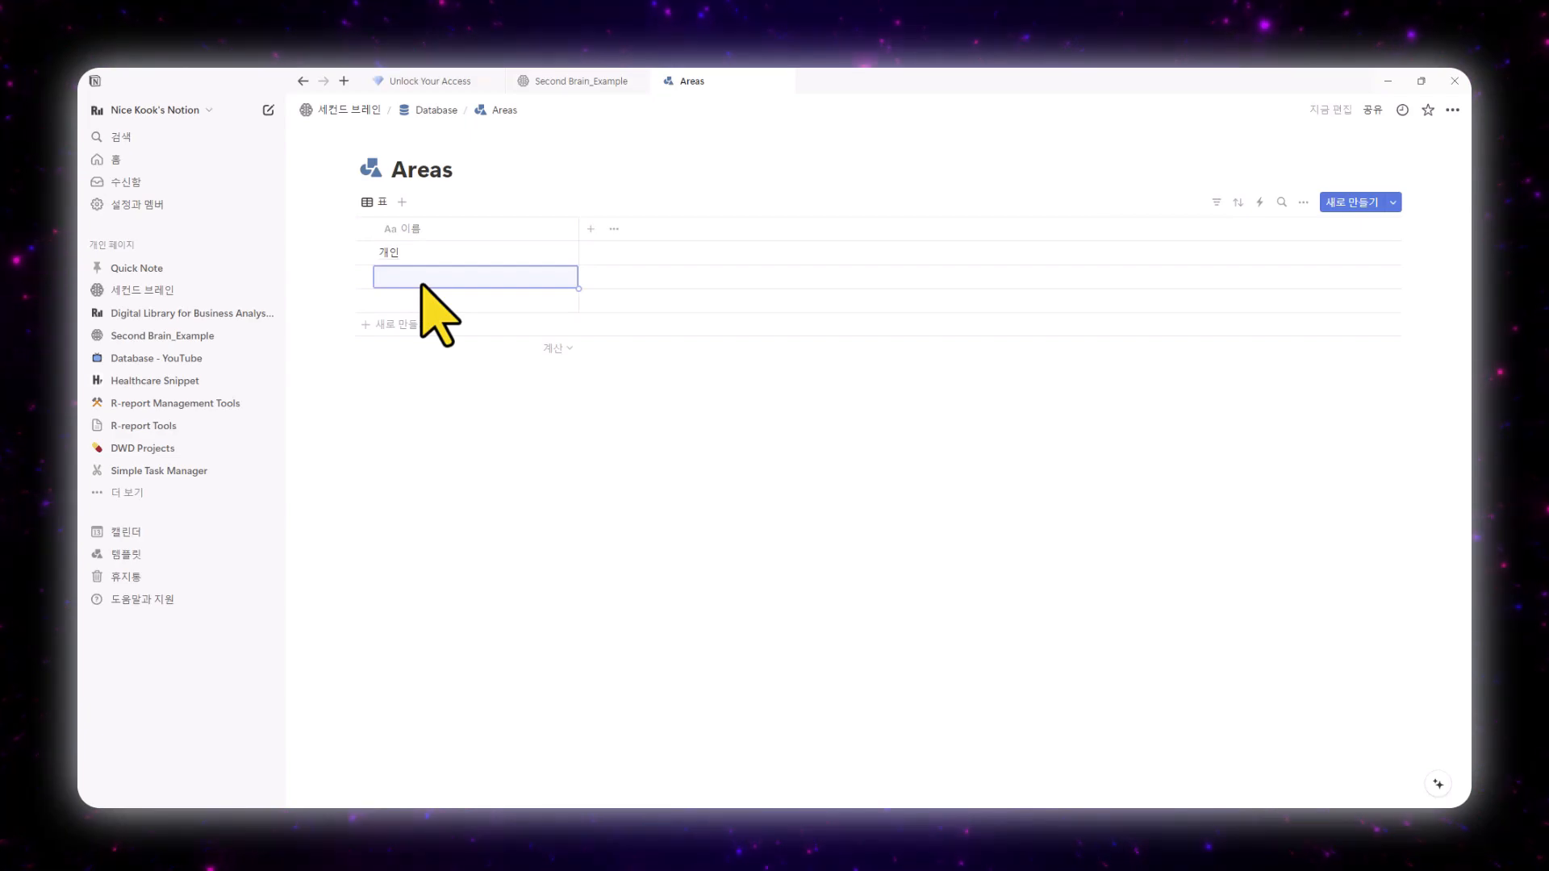
left_click(548, 252)
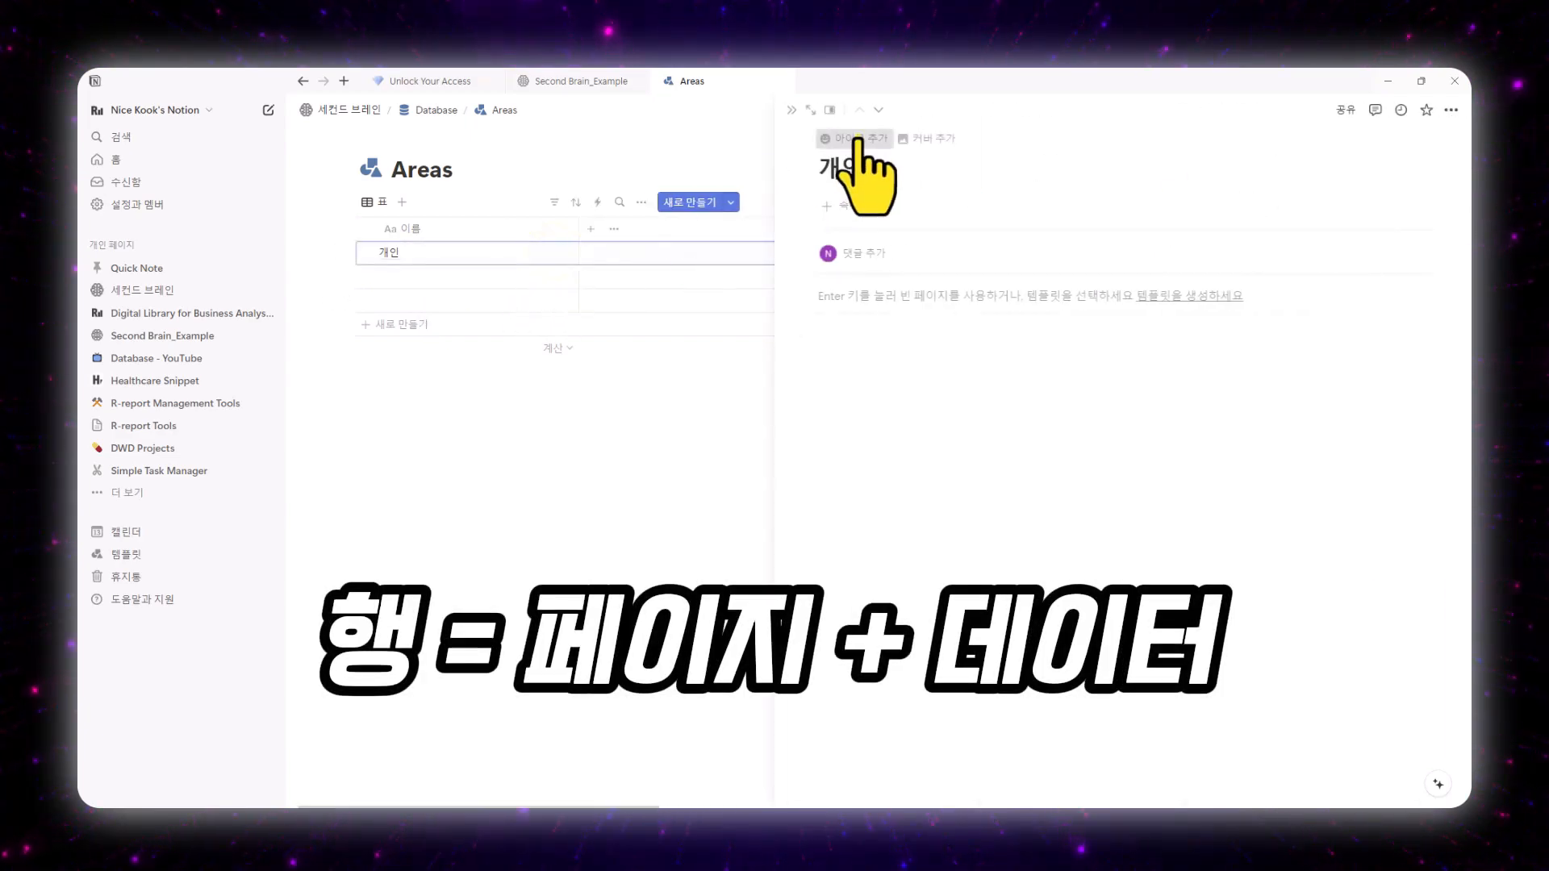
left_click(847, 140)
left_click(751, 199)
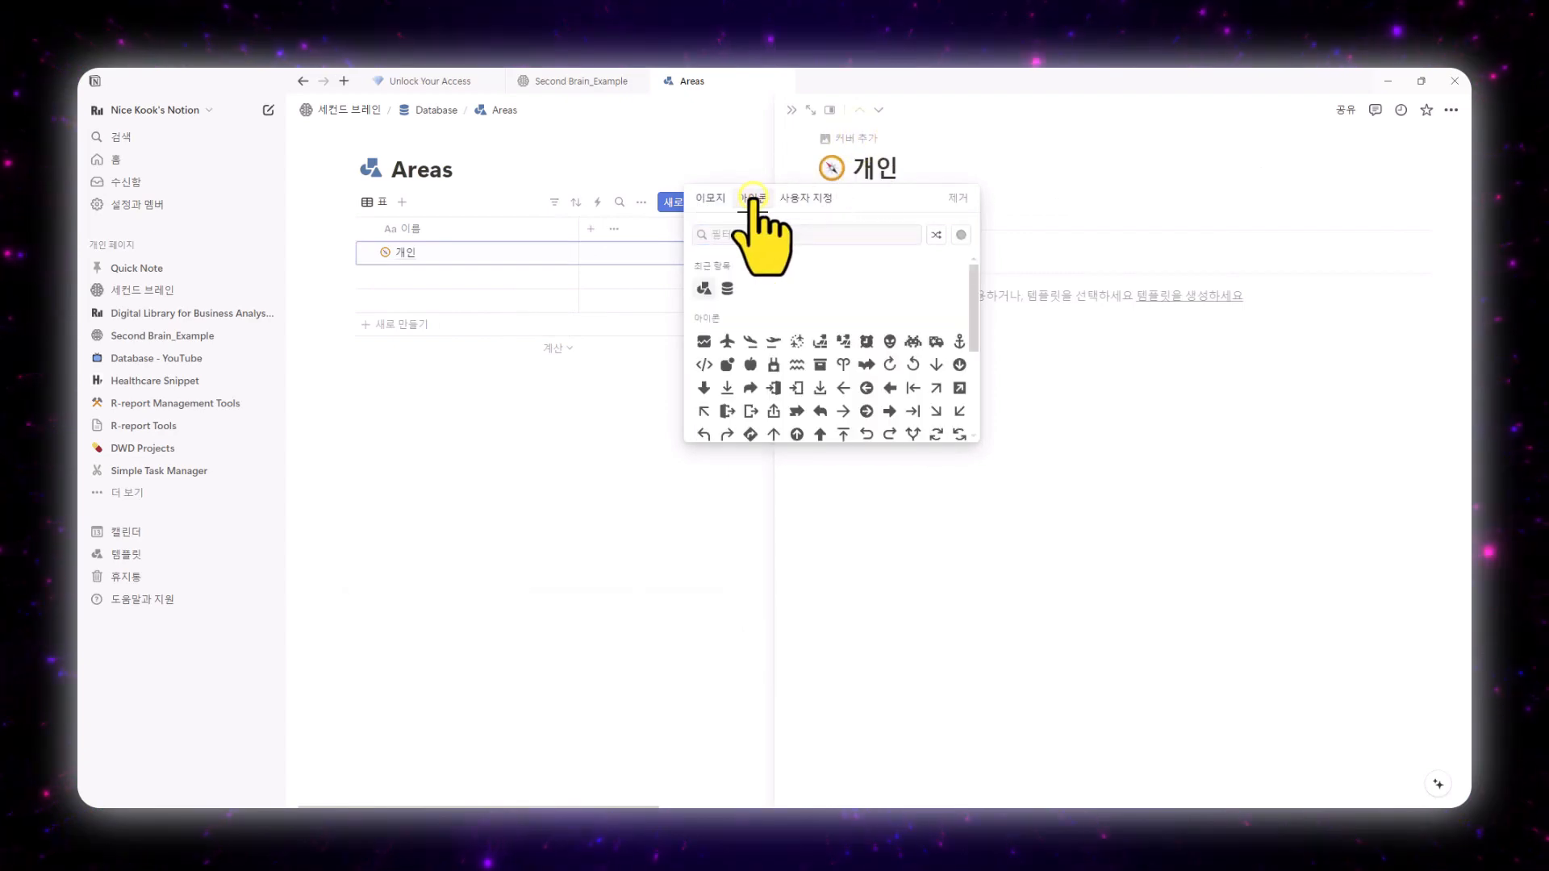
mouse_move(707, 288)
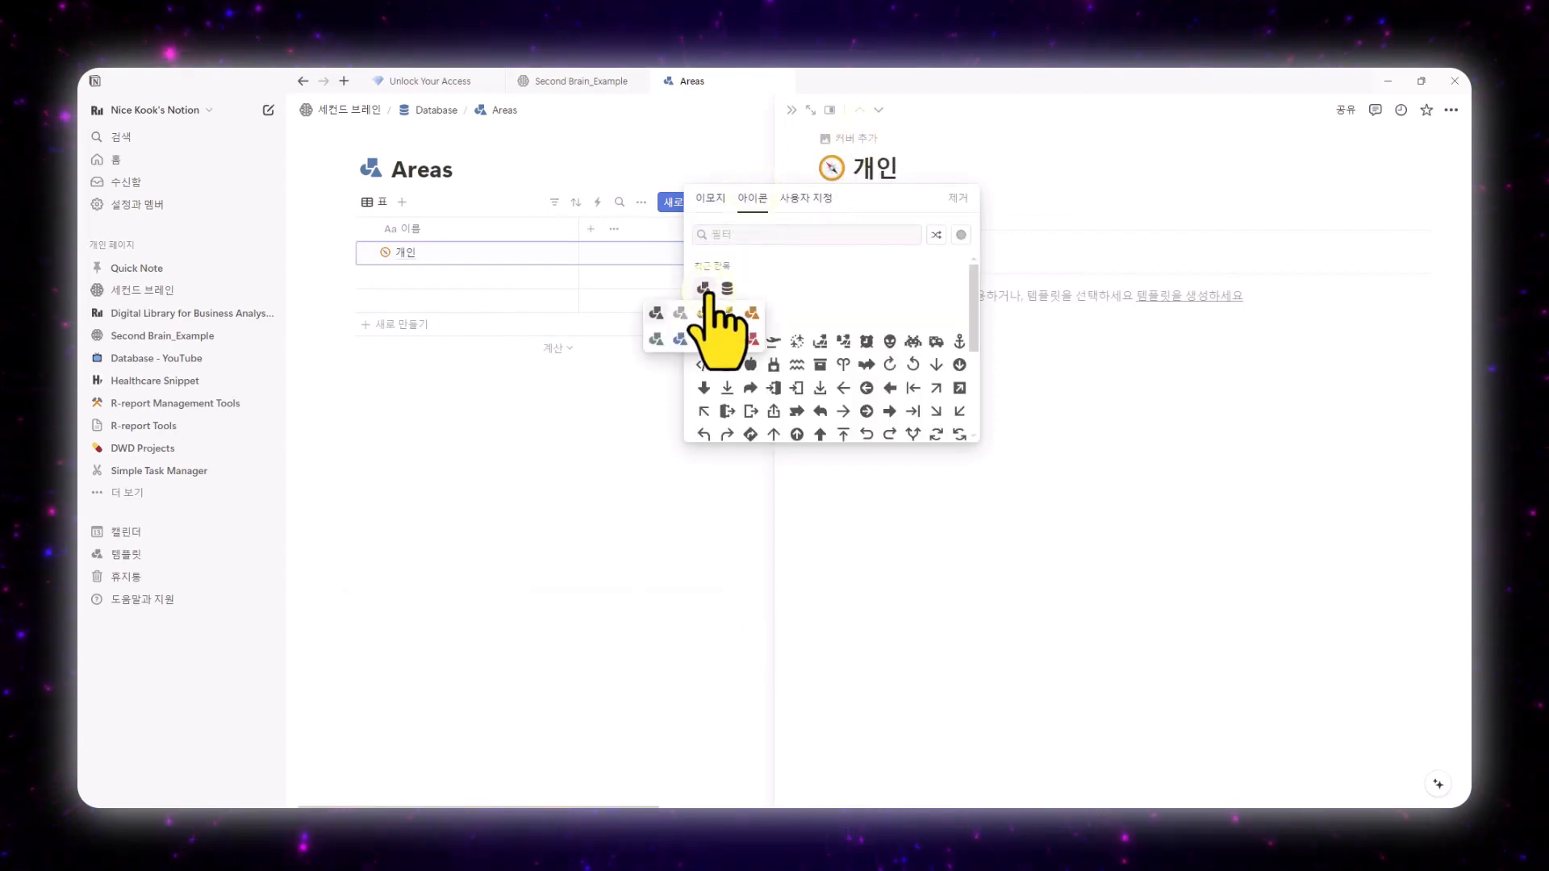
left_click(656, 313)
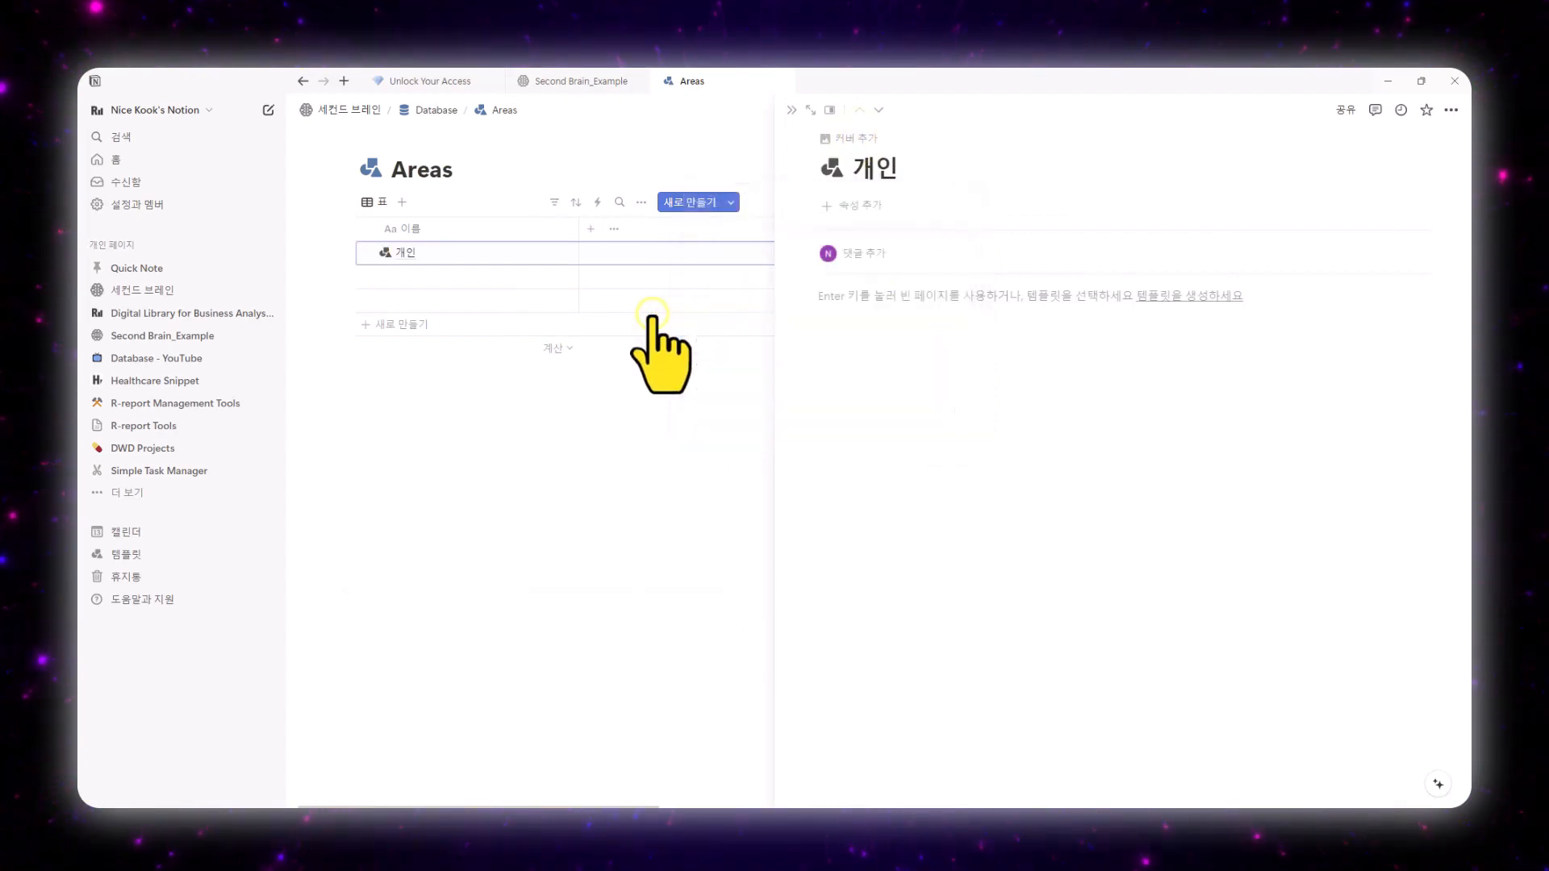
left_click(602, 400)
Create a new template for the Areas database and title it New Area.
left_click(1393, 204)
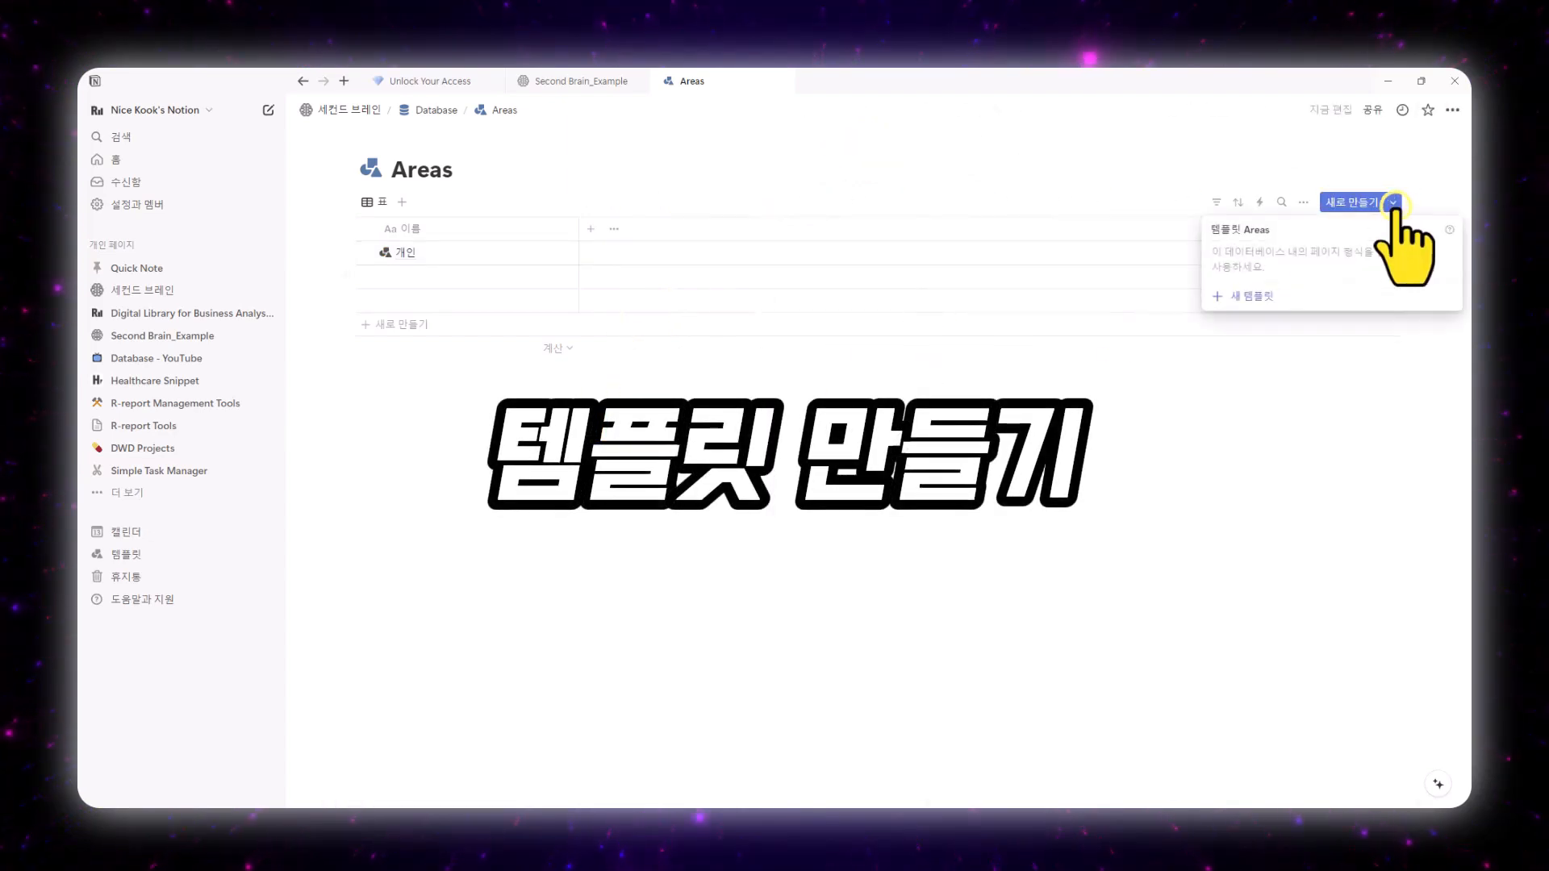
left_click(1263, 297)
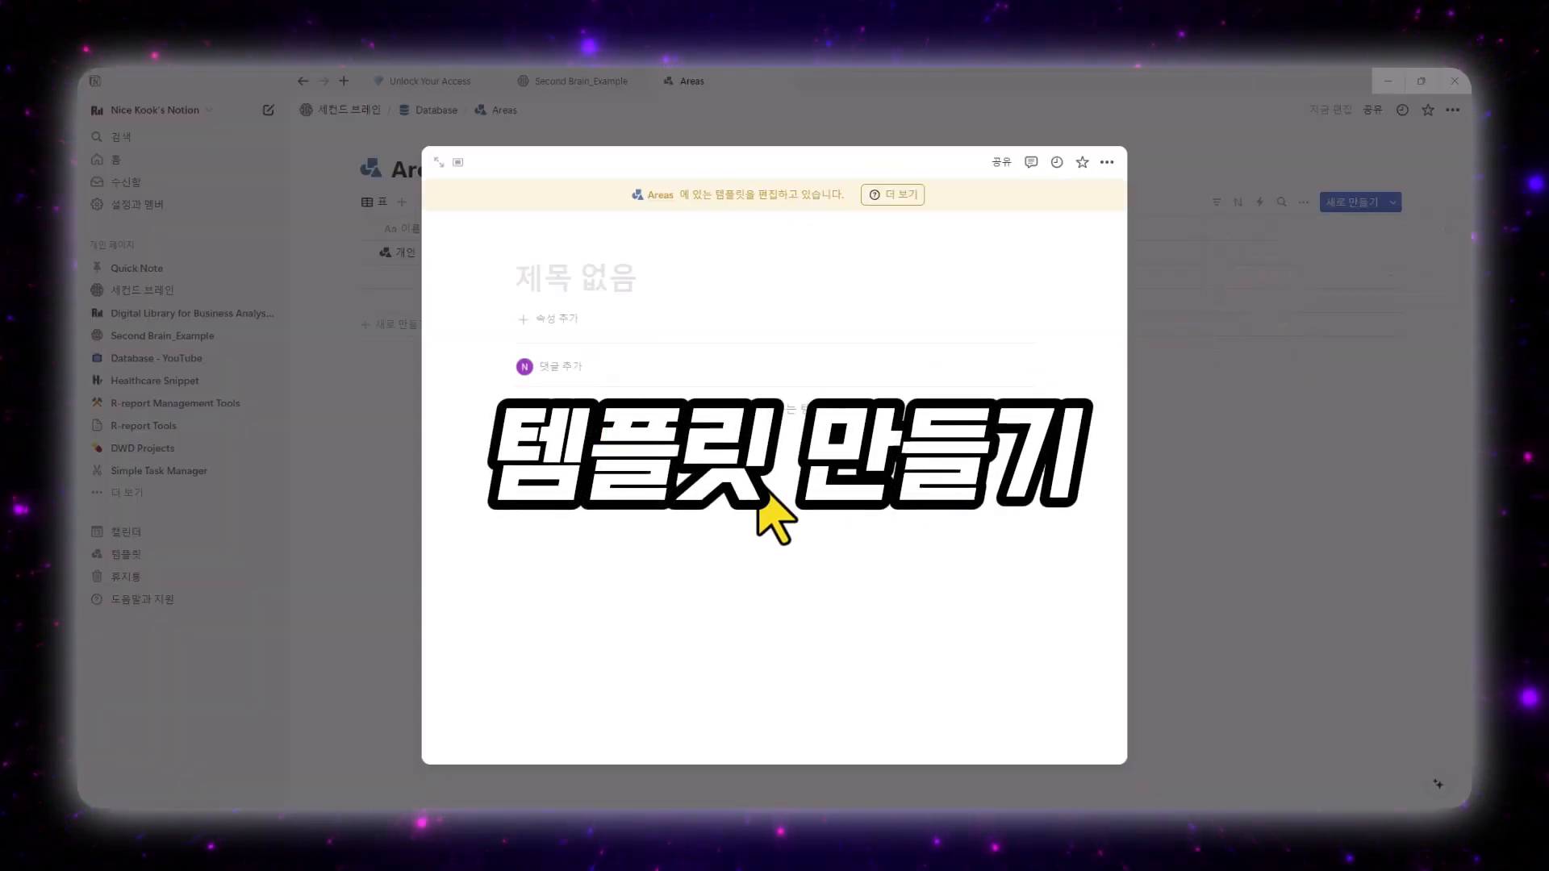
type("New Area")
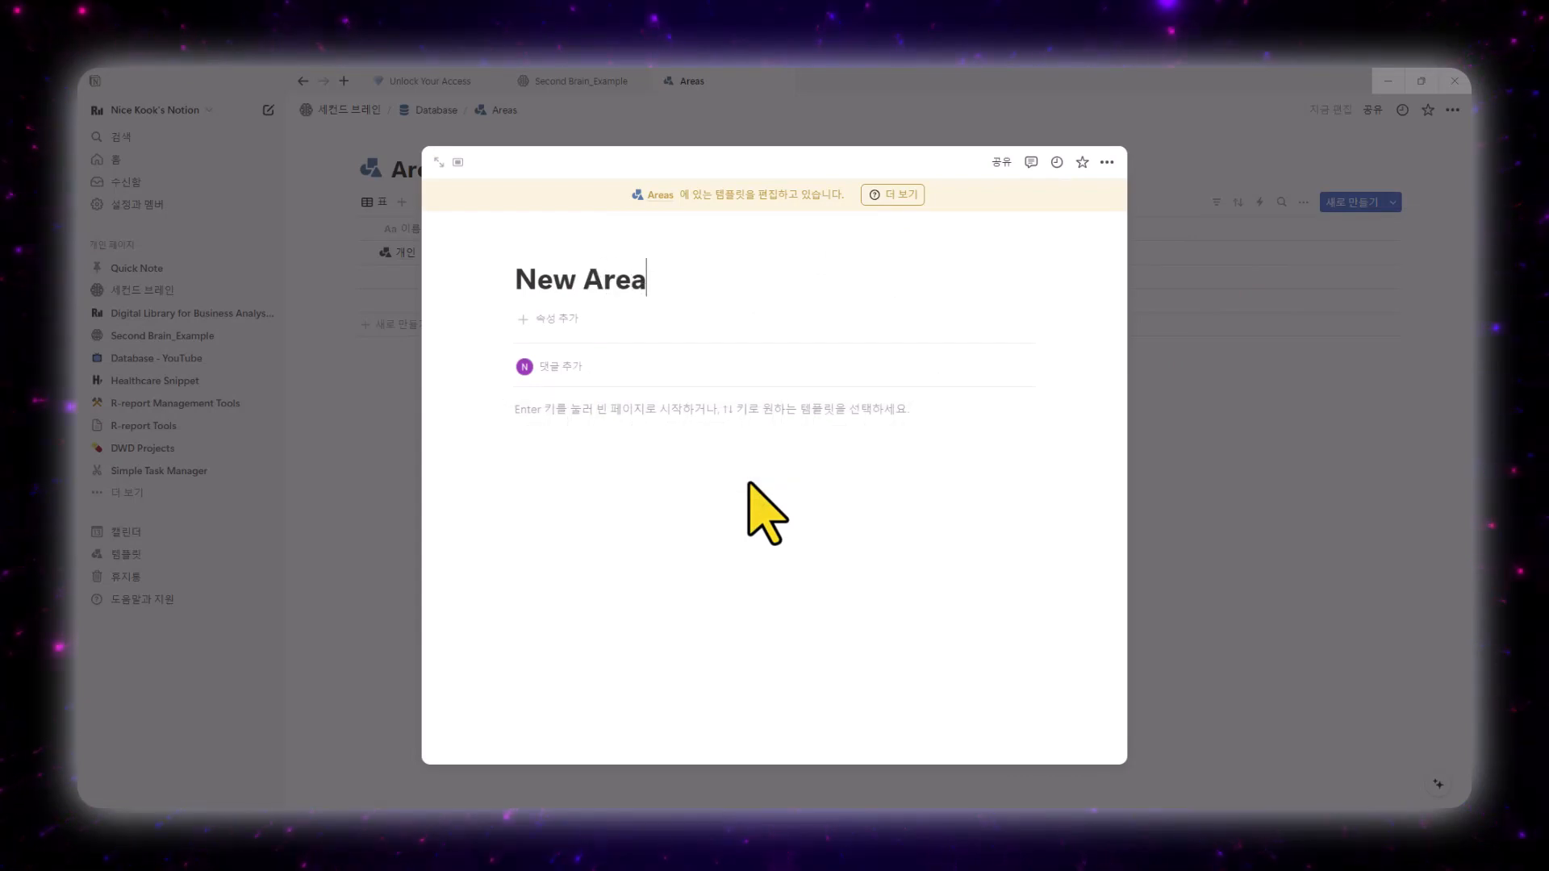
Give the New Area template the dark geometric-shapes icon, close it and check the list of Areas templates.
left_click(557, 245)
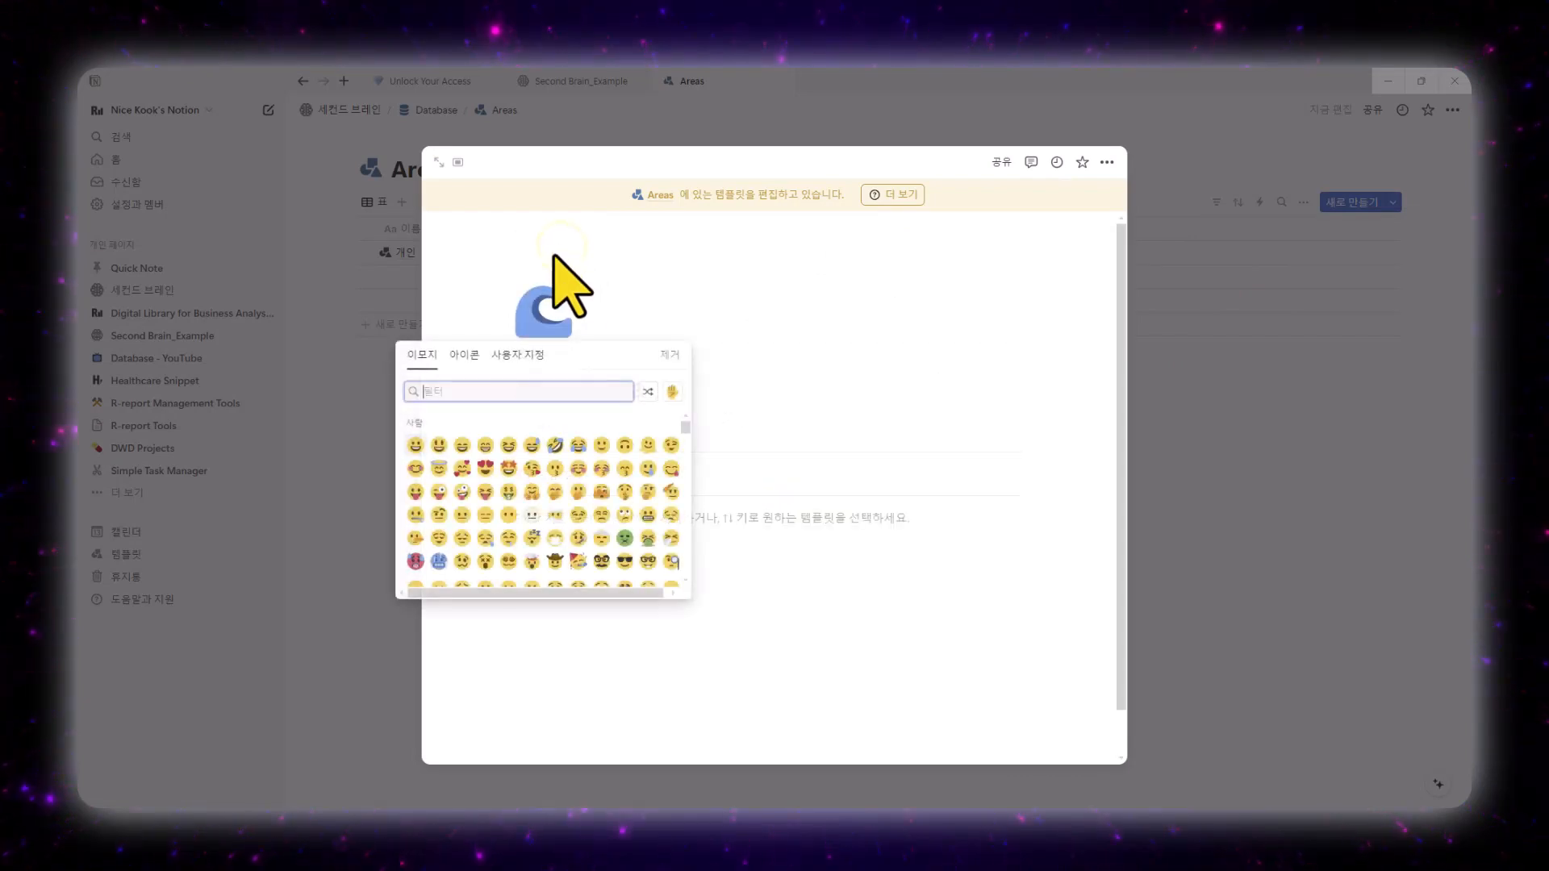
left_click(460, 355)
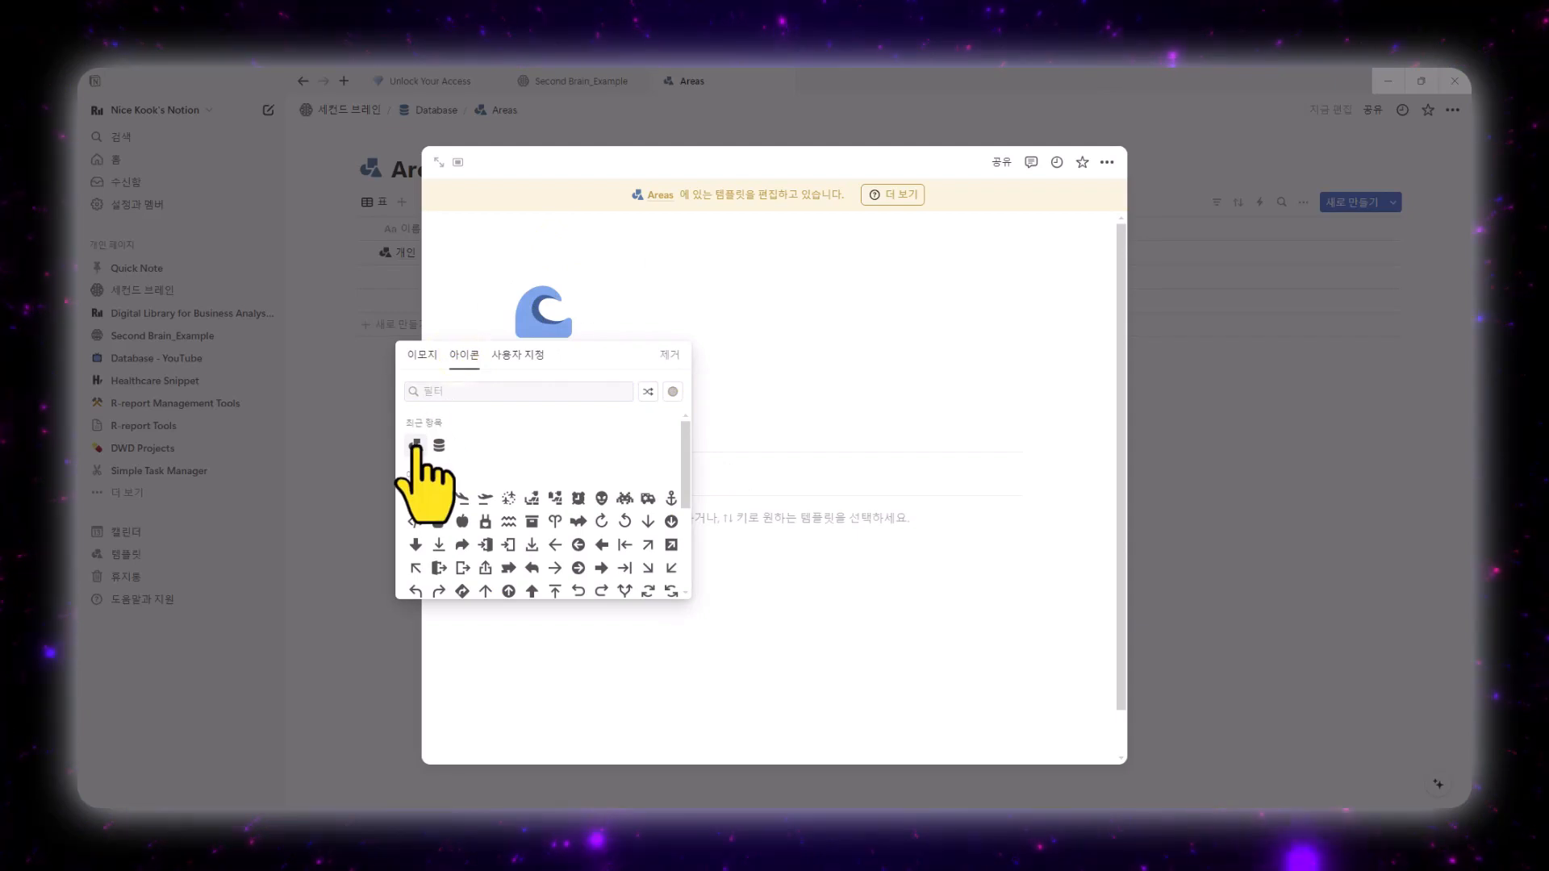
left_click(414, 445)
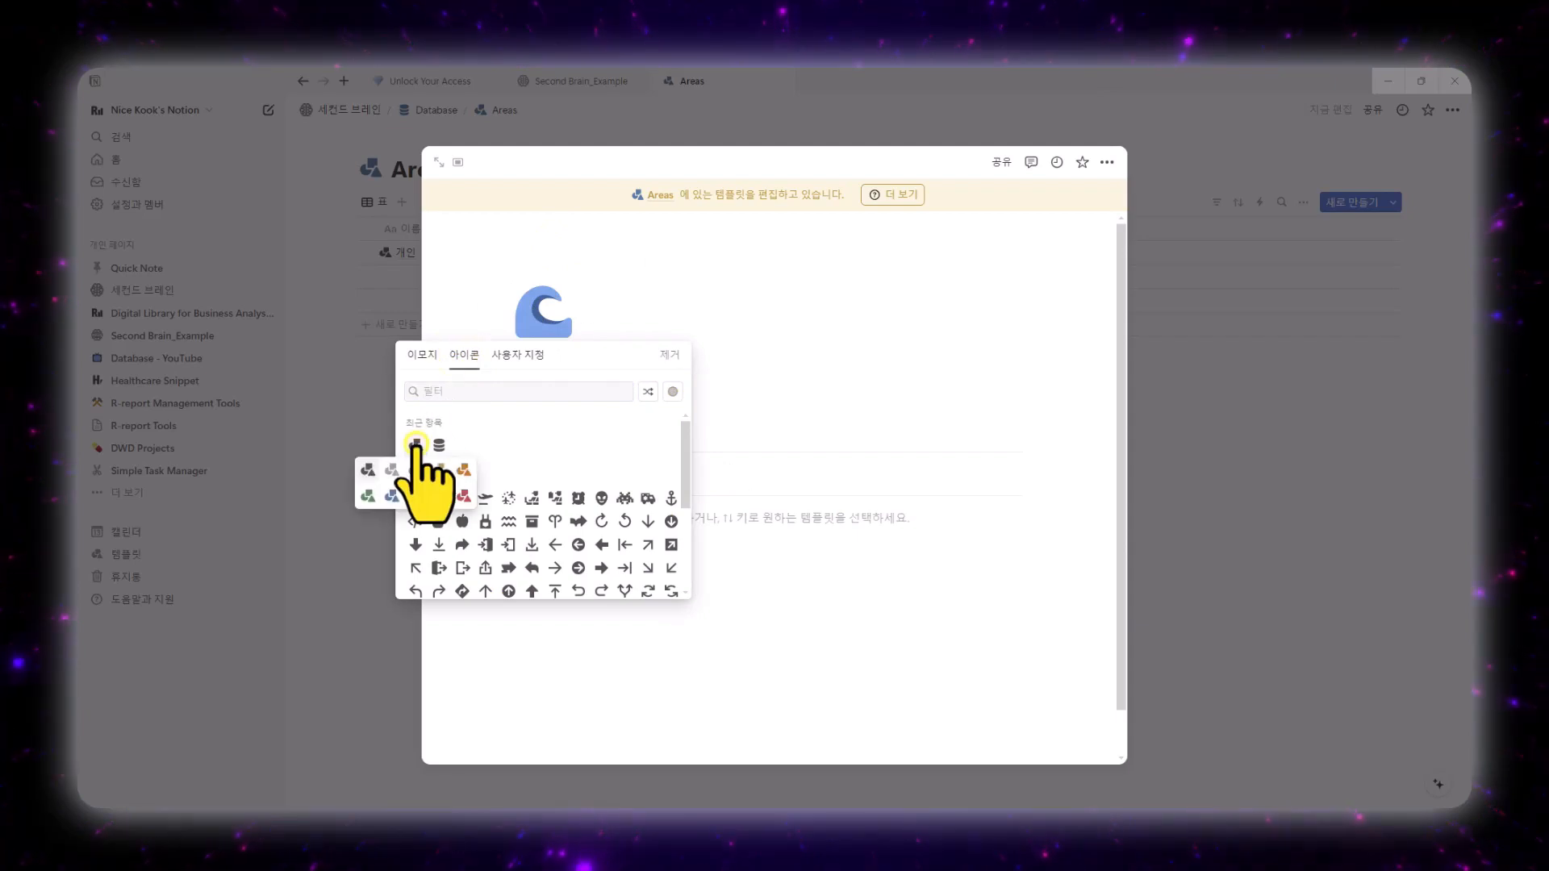
left_click(367, 468)
left_click(1357, 569)
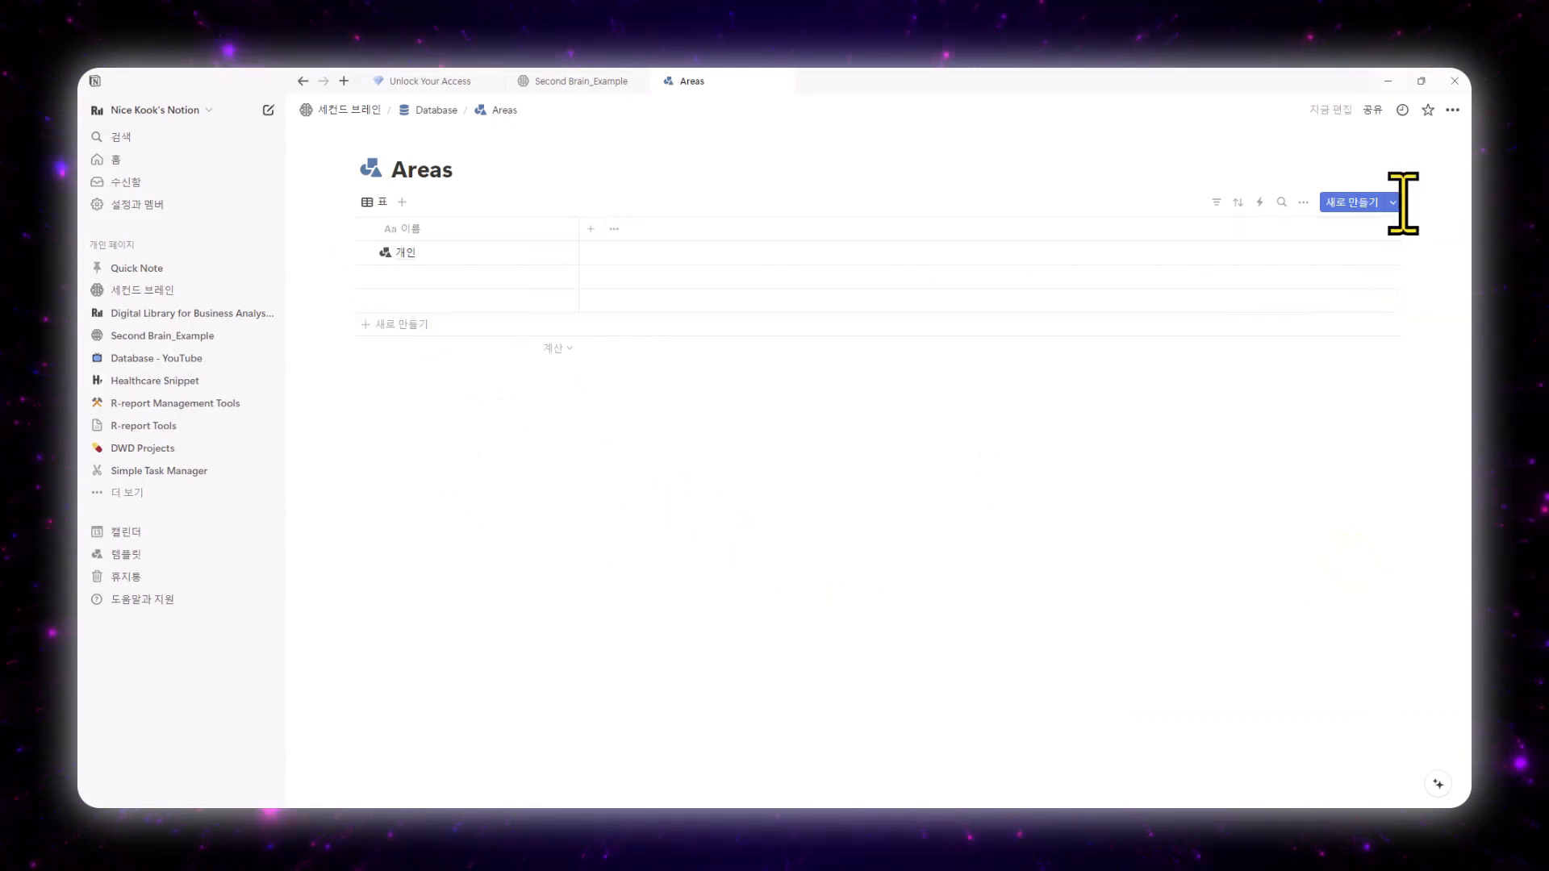
left_click(1393, 203)
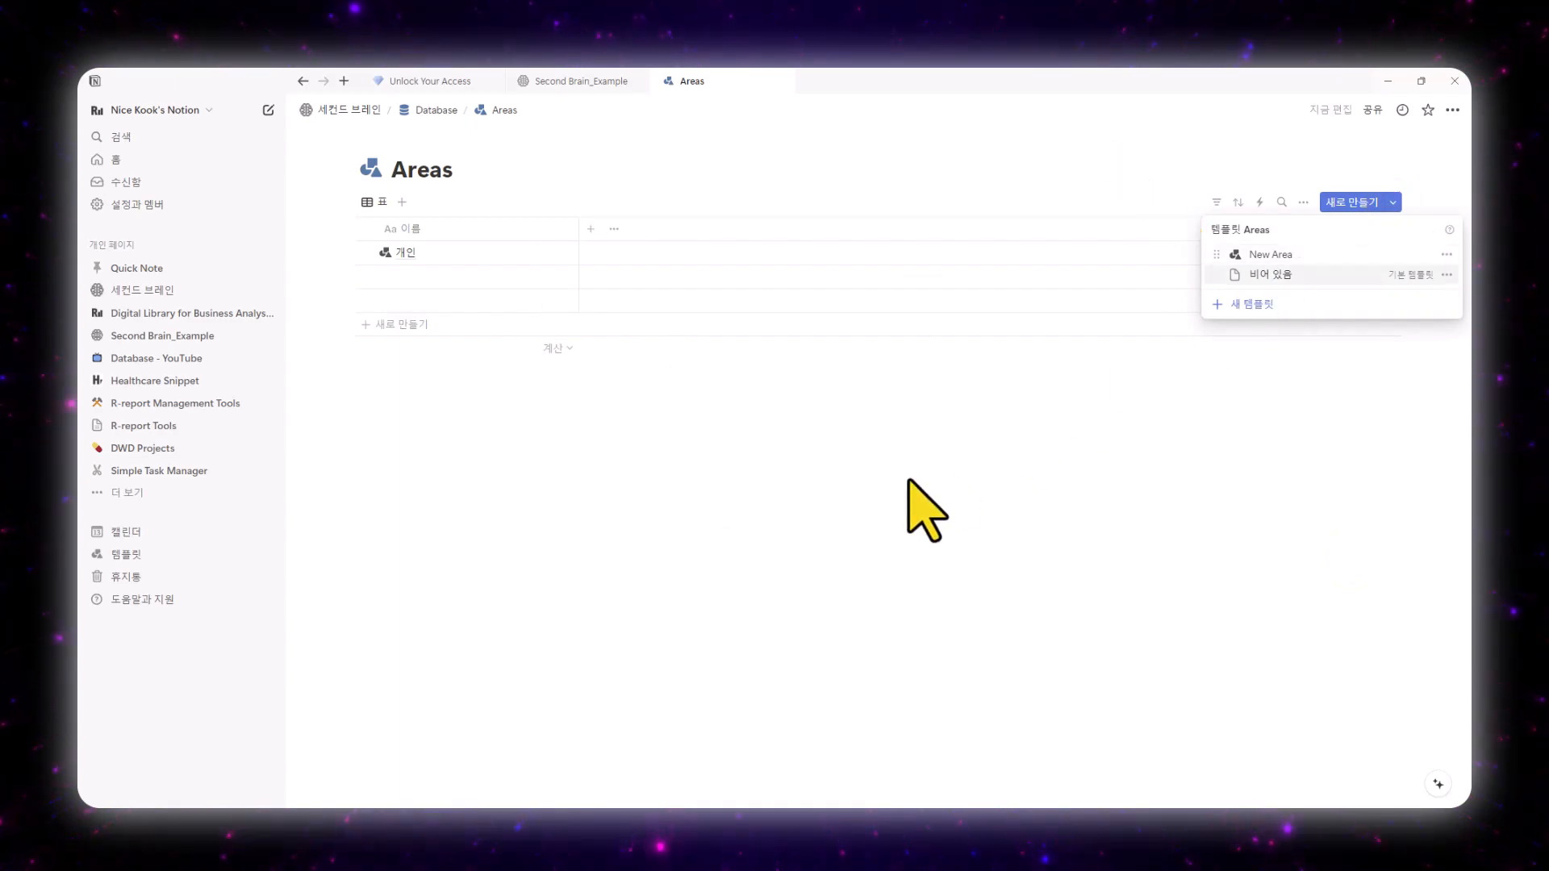
left_click(804, 521)
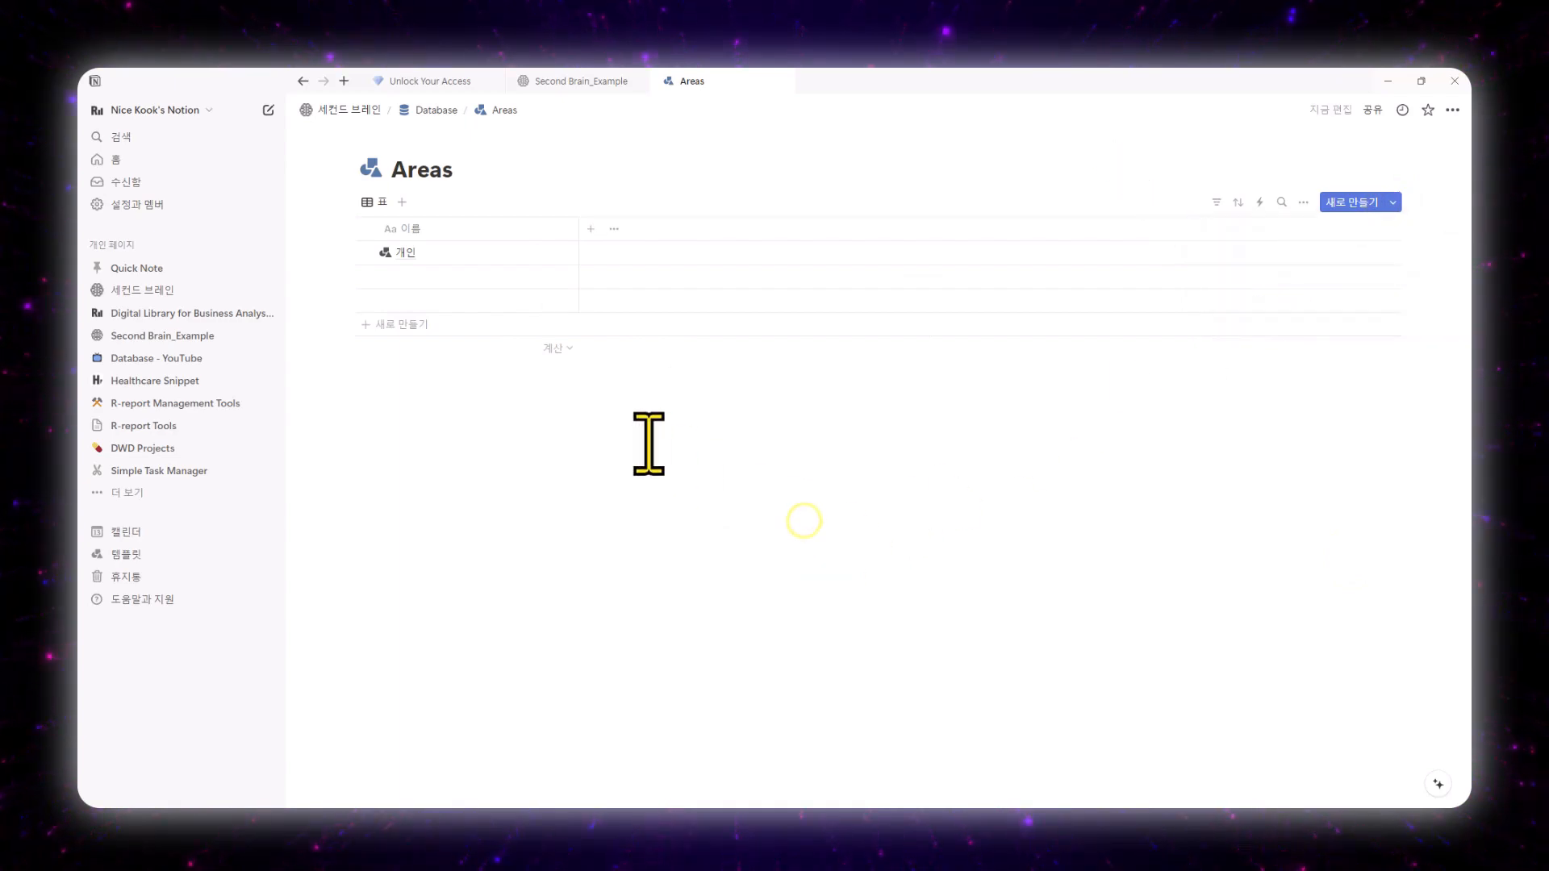
Add a select property named 타입 to Areas with the options 개인, 사업 and 학교.
left_click(591, 229)
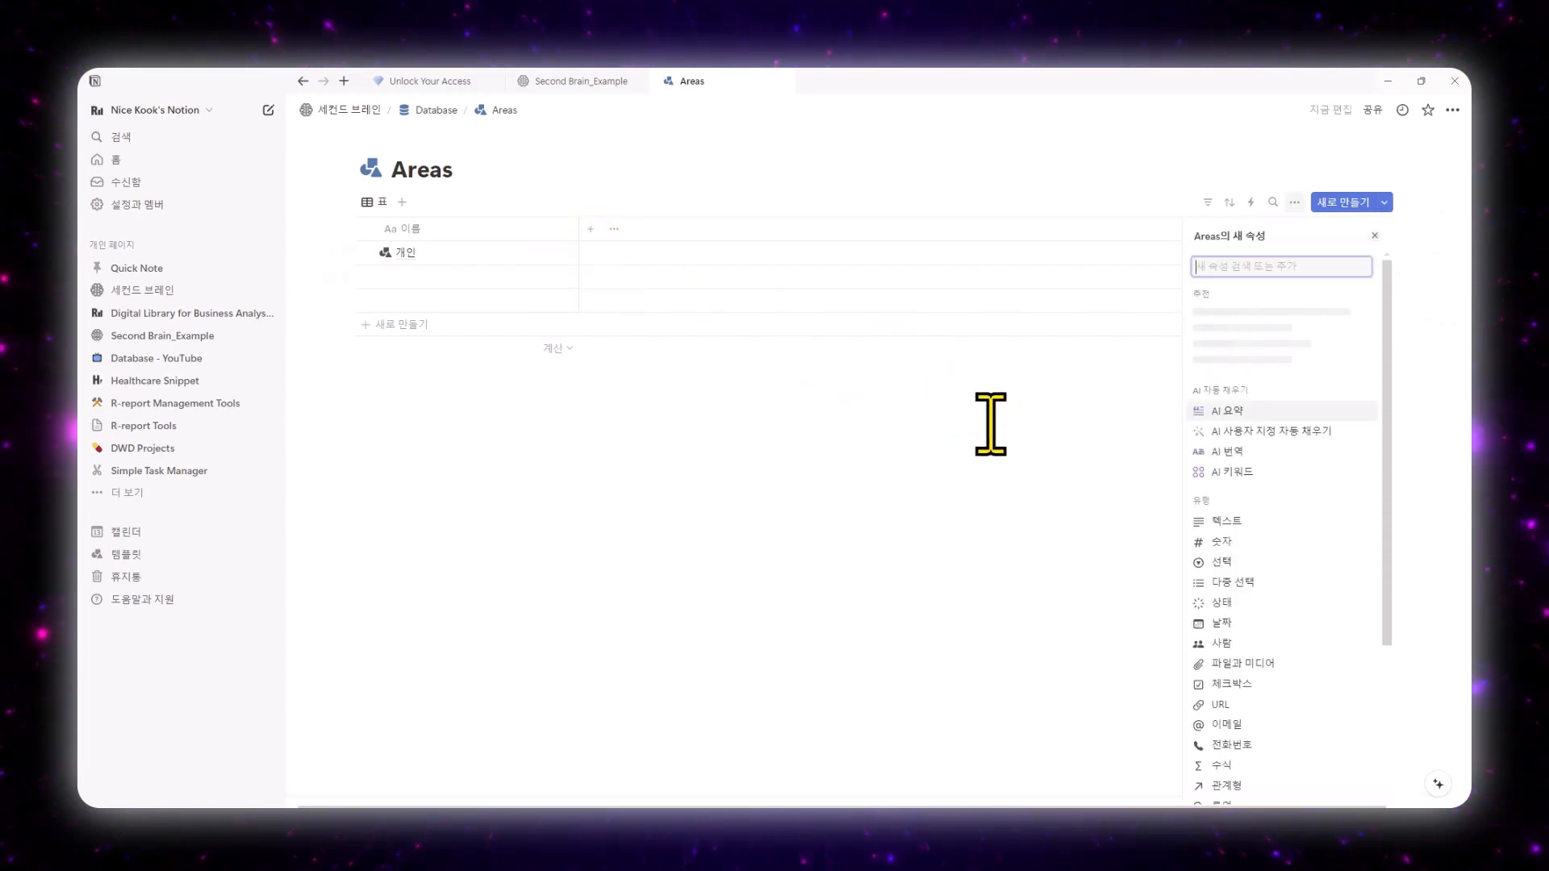
left_click(1224, 597)
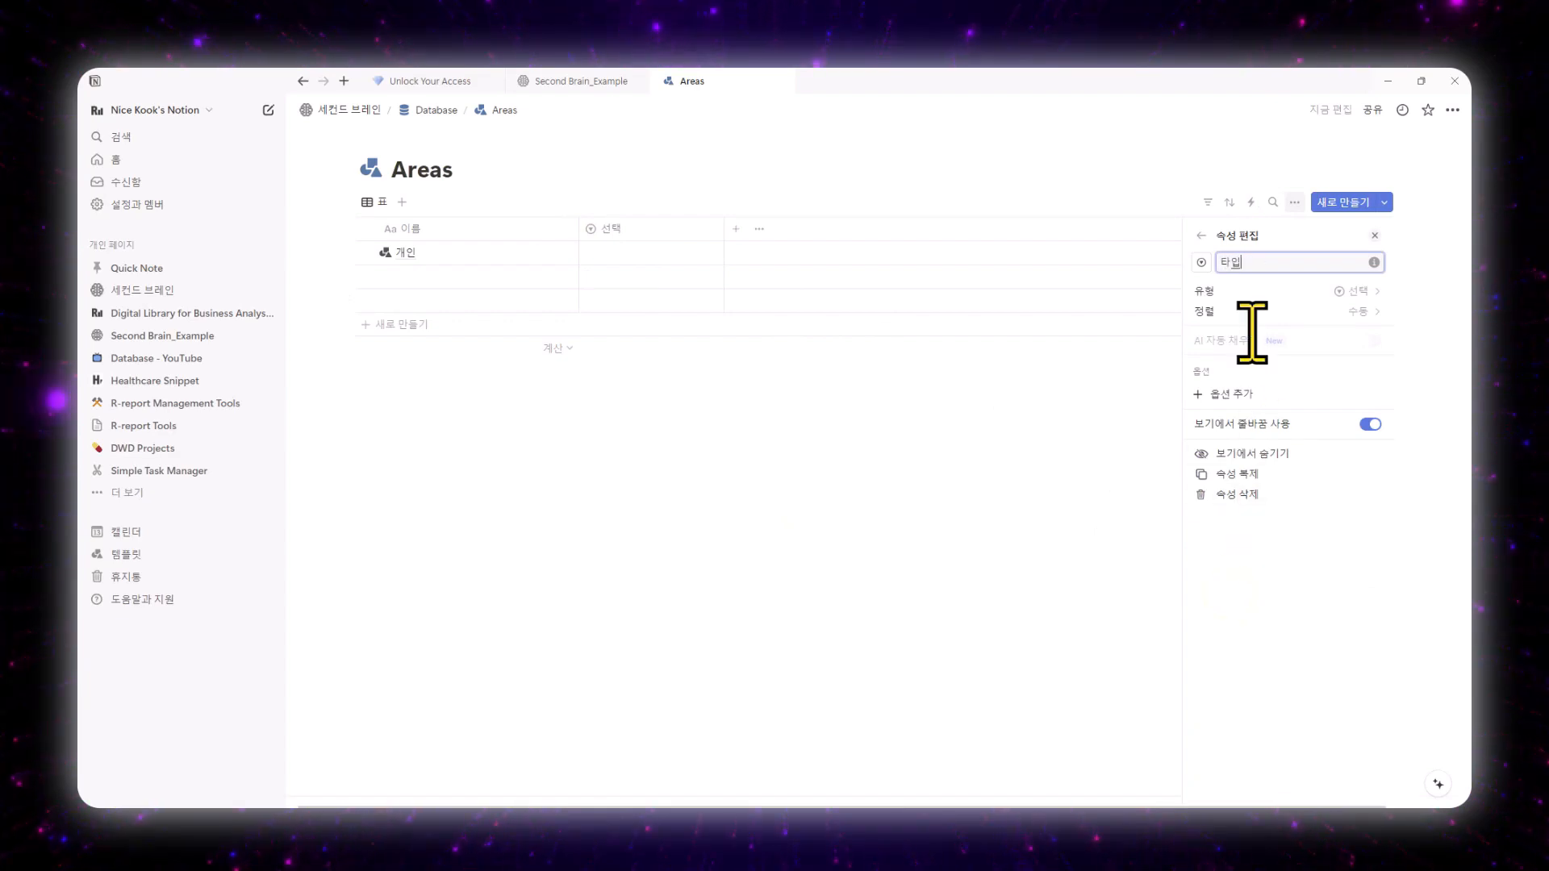
left_click(1222, 395)
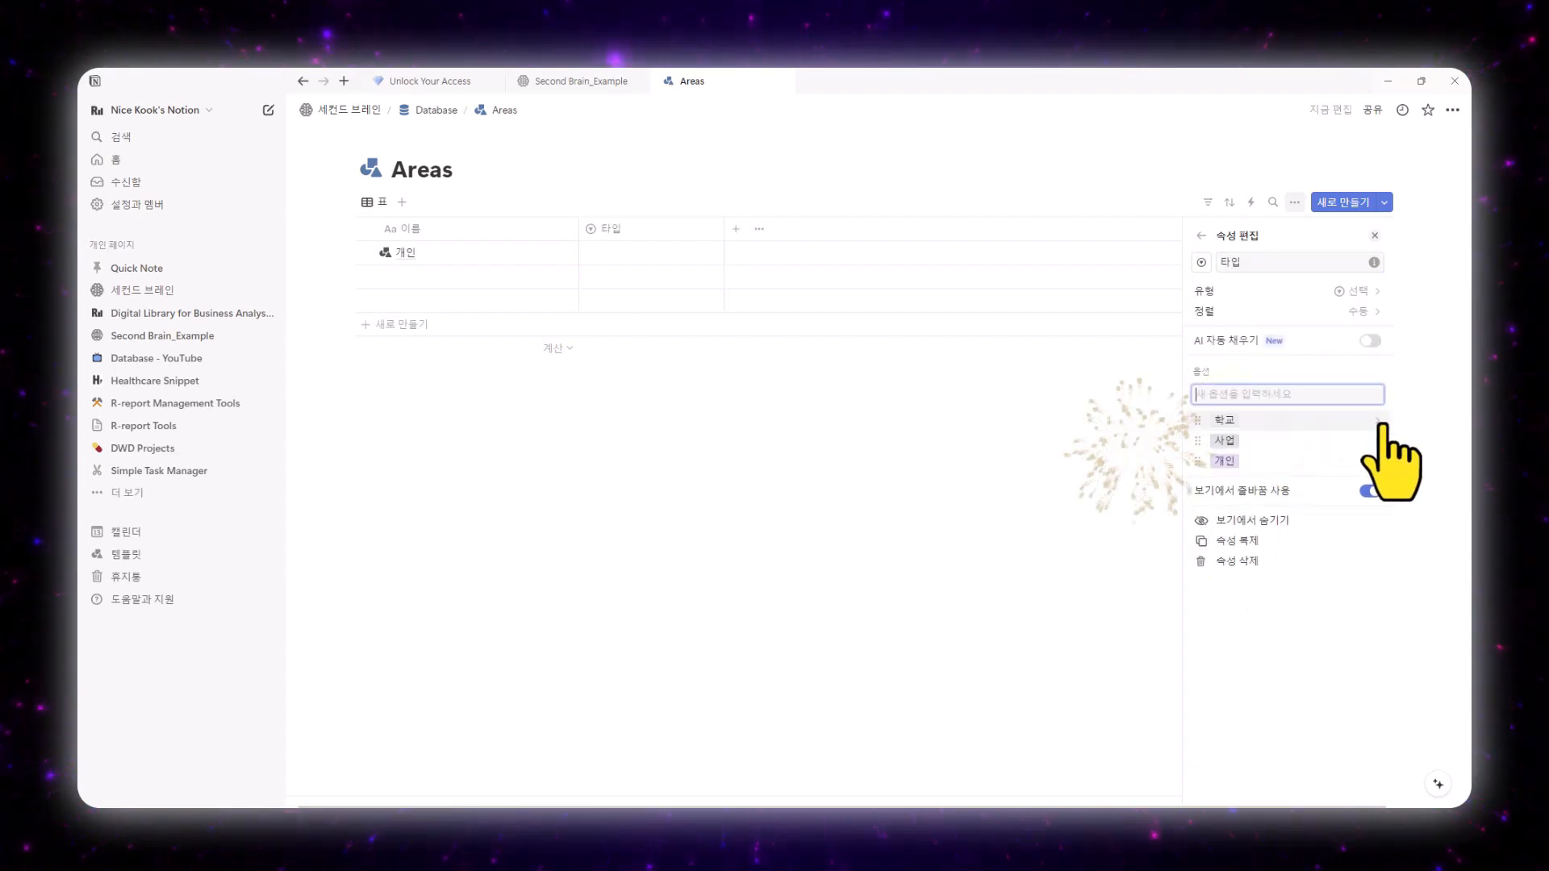
Colour the 타입 options, making 학교 green and 사업 blue.
left_click(1381, 419)
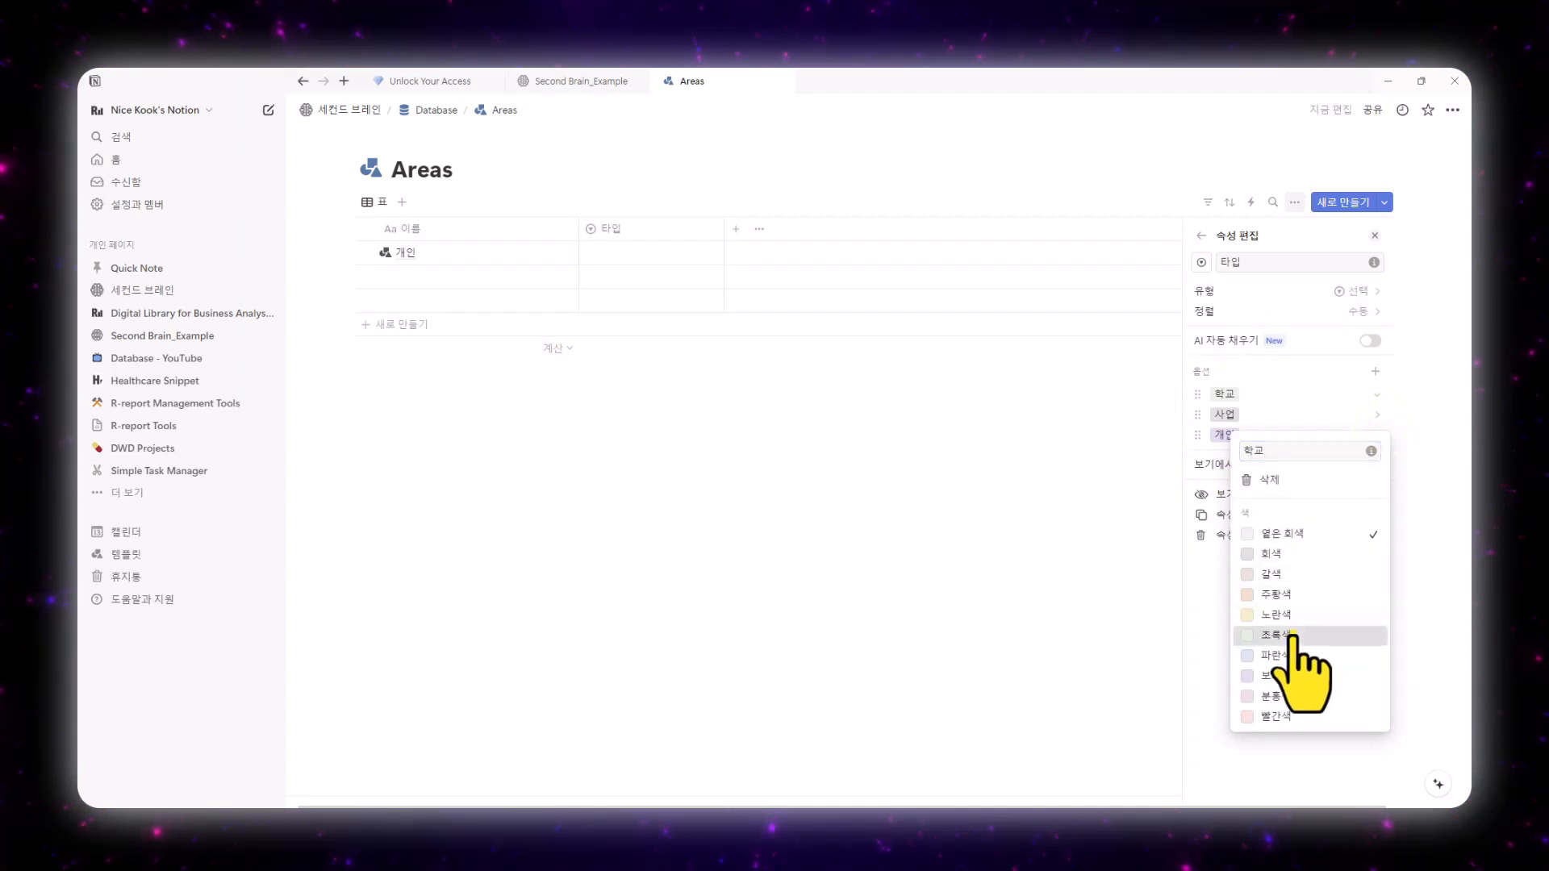
left_click(1377, 416)
left_click(1377, 415)
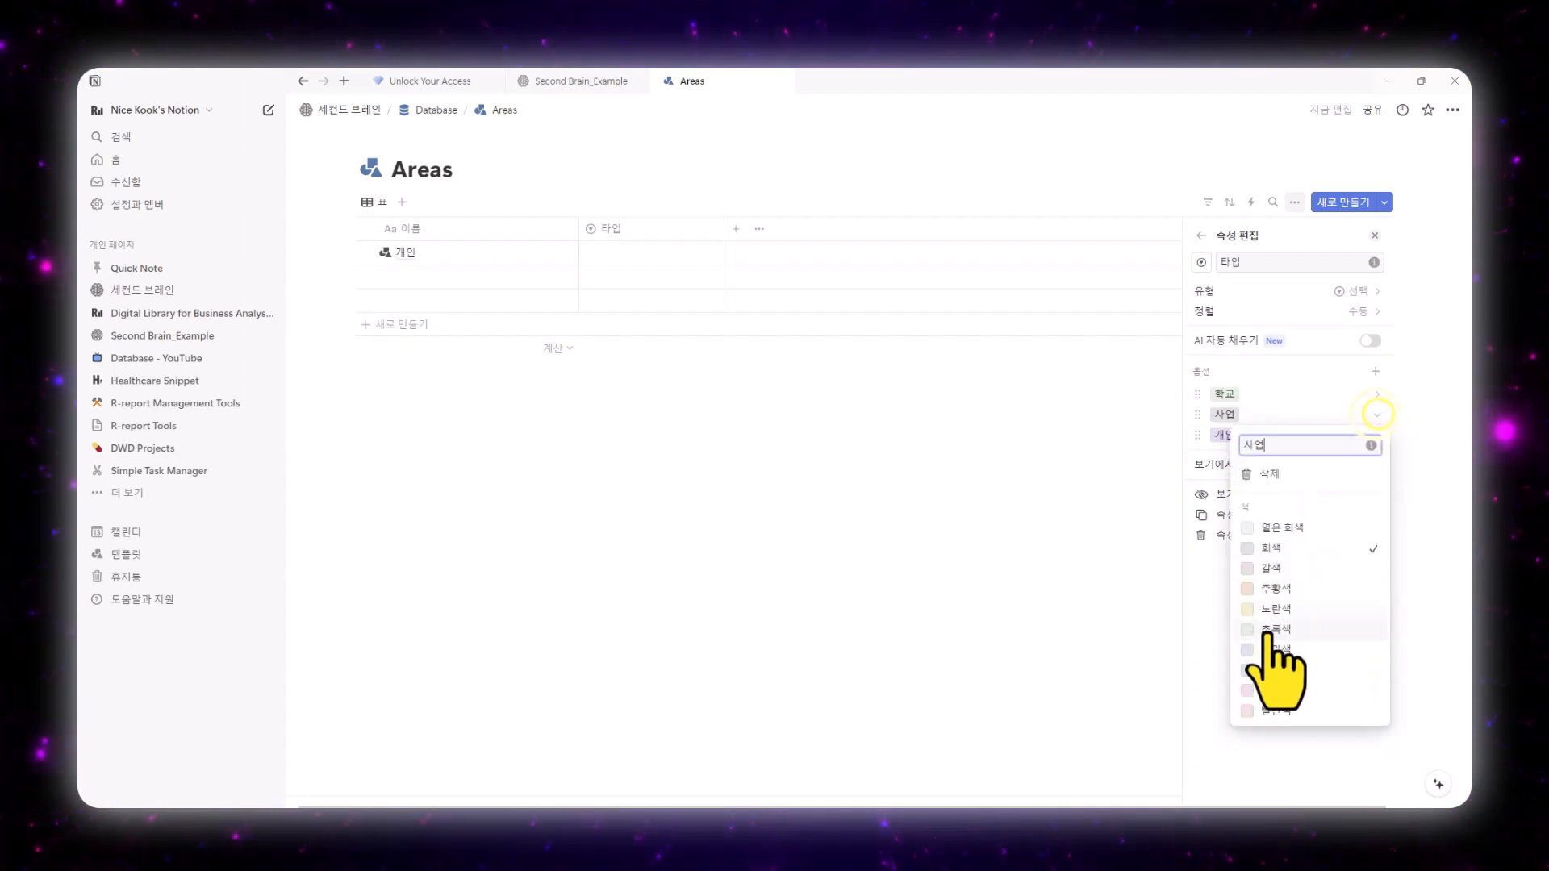
left_click(1268, 649)
left_click(1317, 370)
Close the property settings and set the 개인 row's 타입 to 개인.
left_click(657, 293)
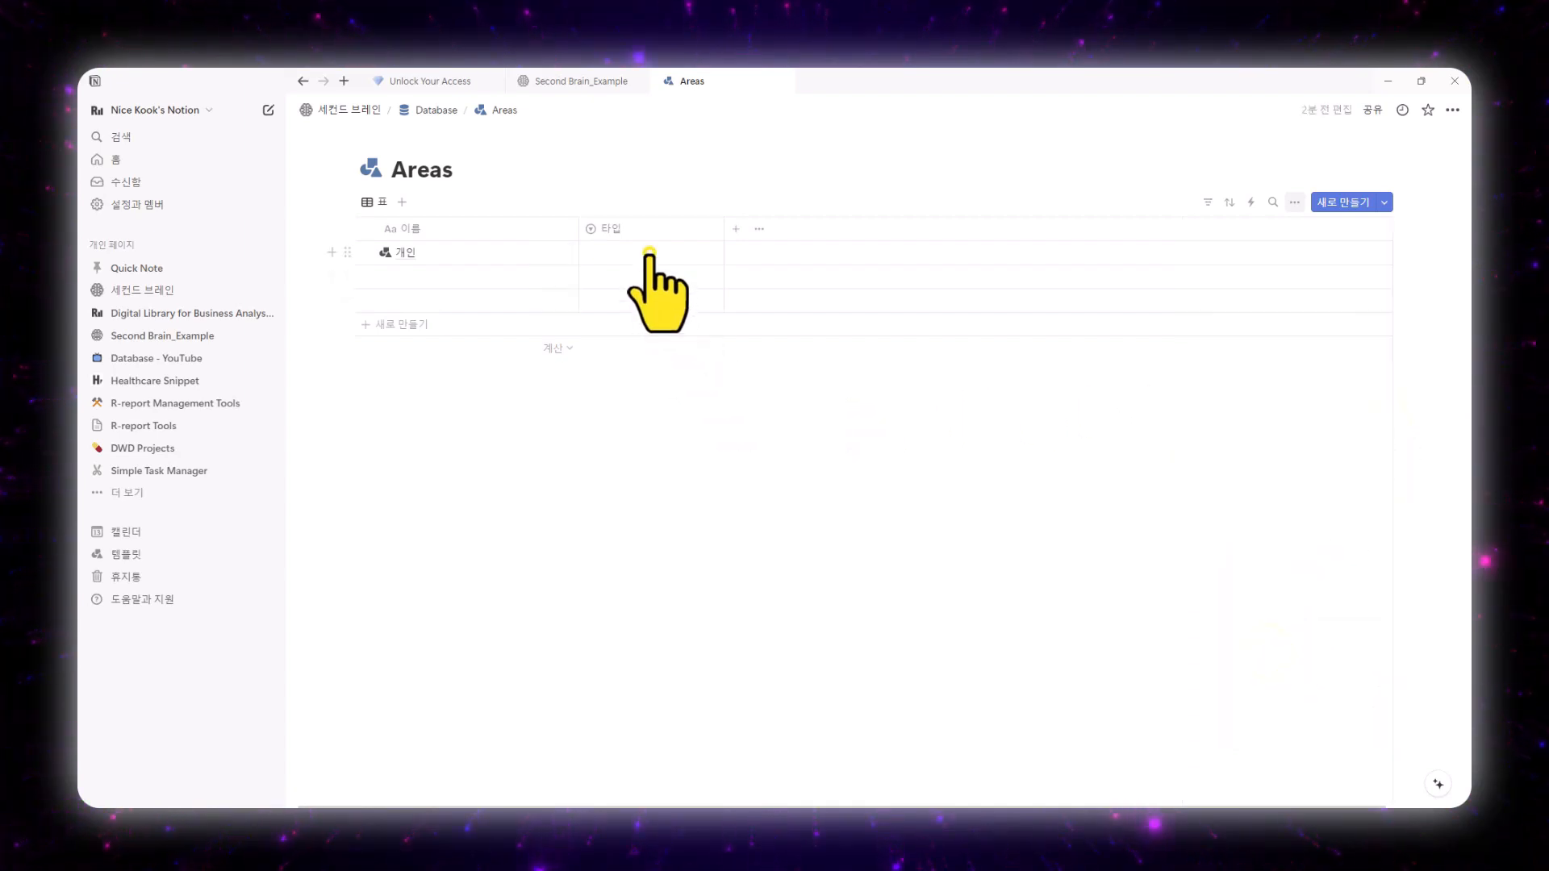
left_click(650, 253)
left_click(629, 340)
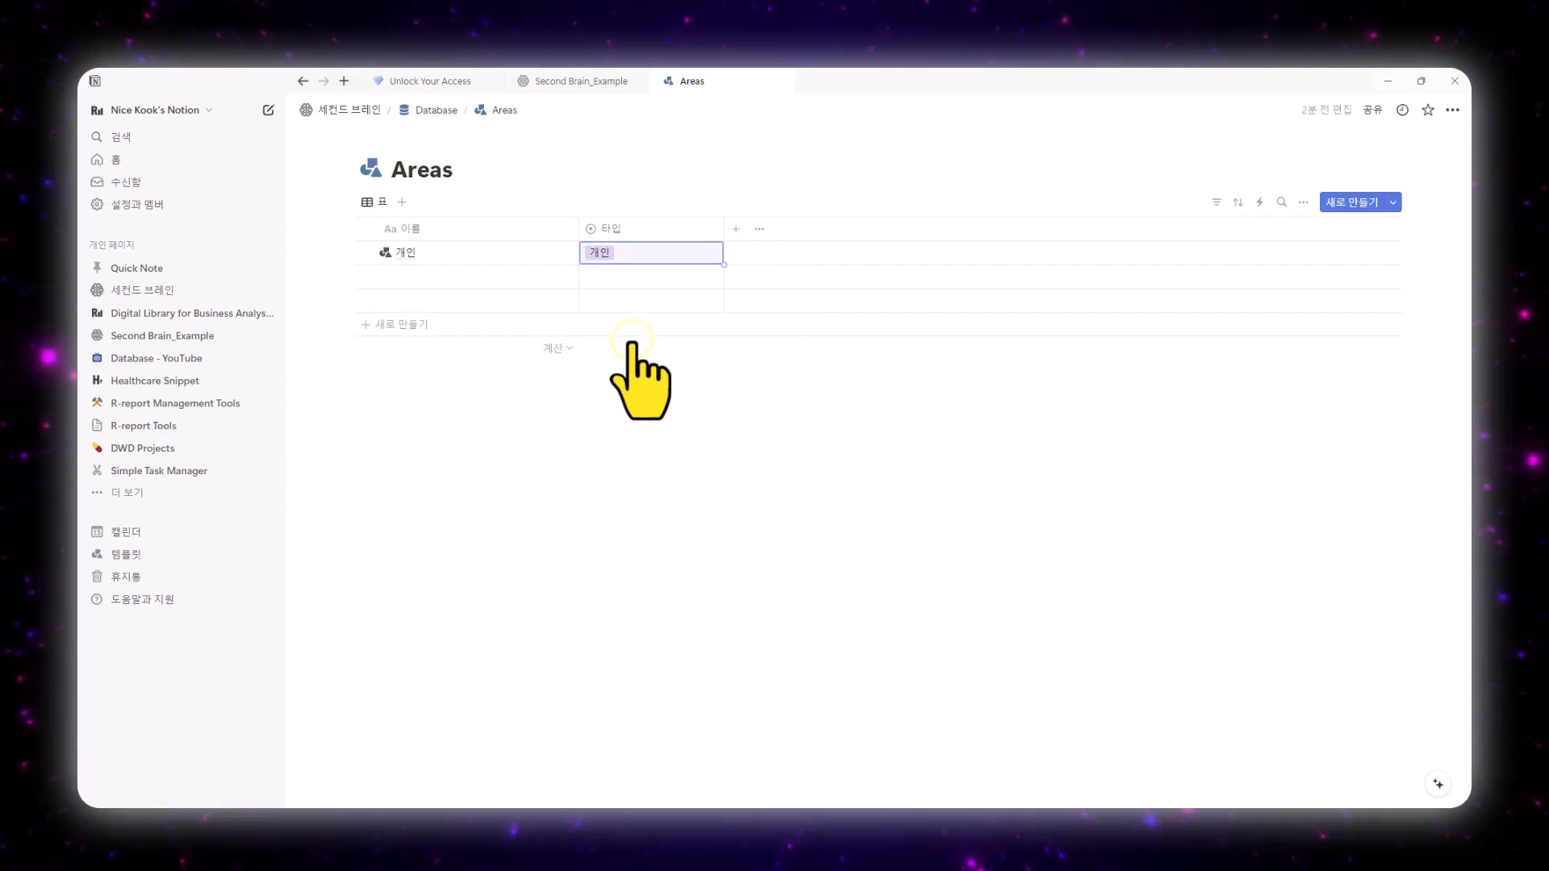
Add a files and media property named 커버 to Areas and give it a picture icon.
left_click(735, 229)
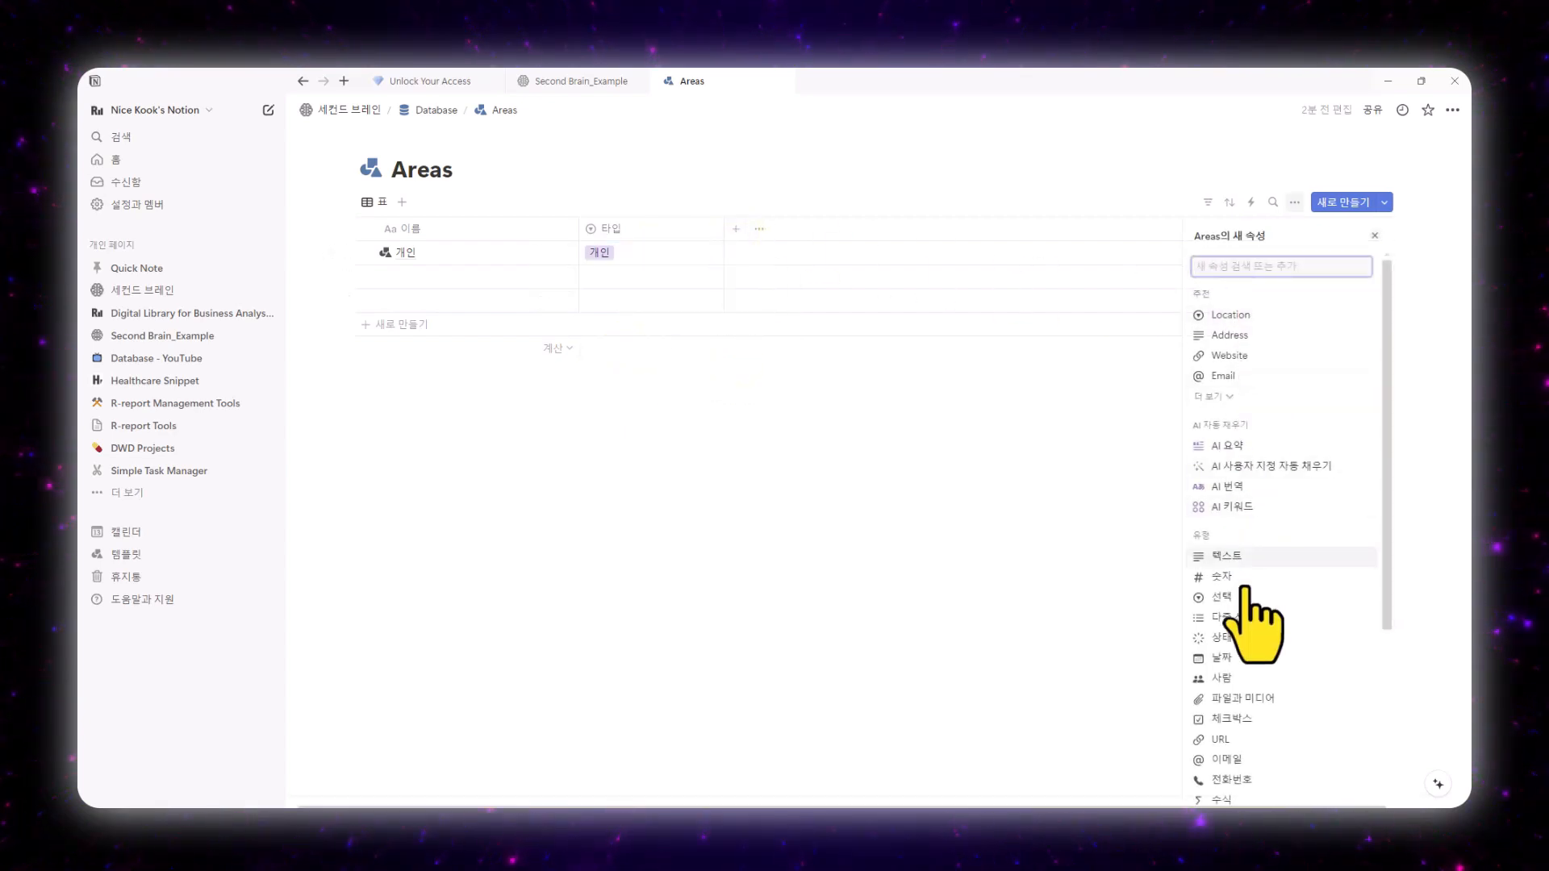
left_click(1248, 700)
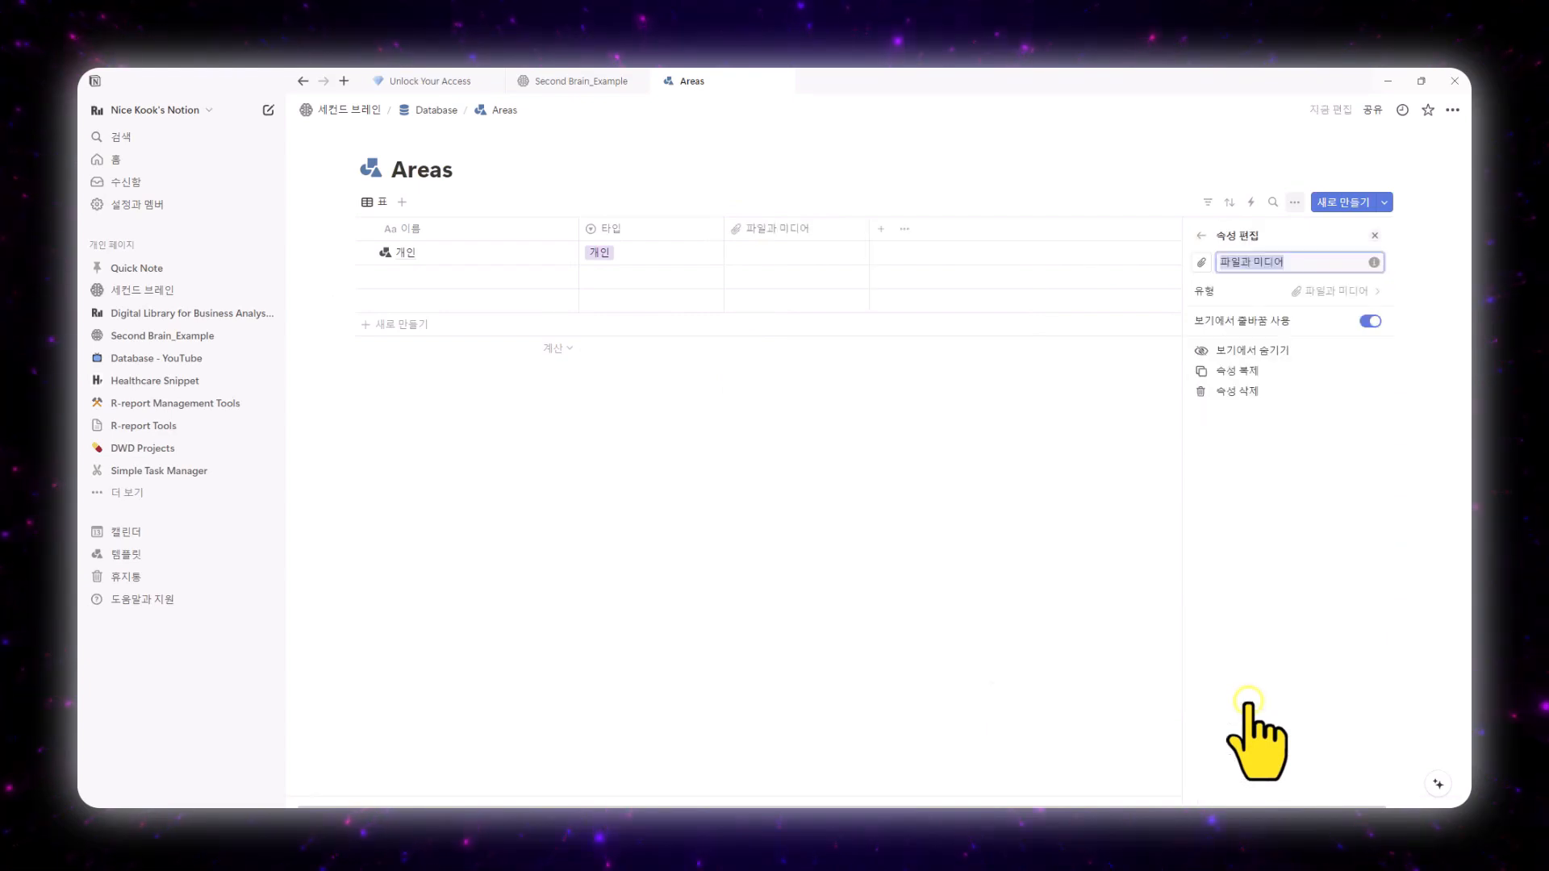
left_click(1201, 262)
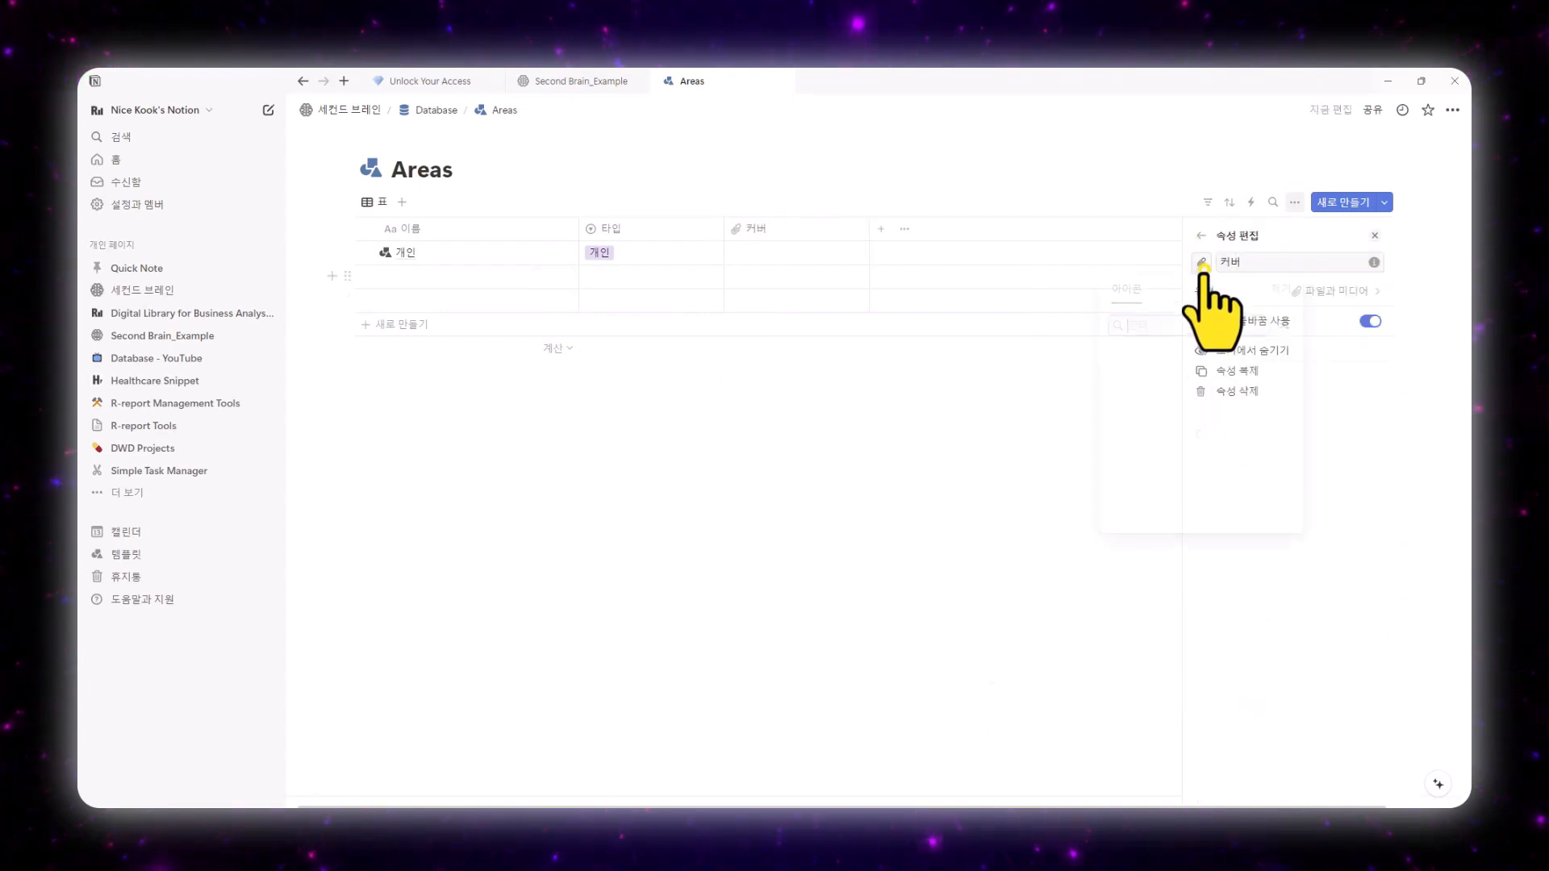
type("imaa")
left_click(1142, 358)
left_click(881, 291)
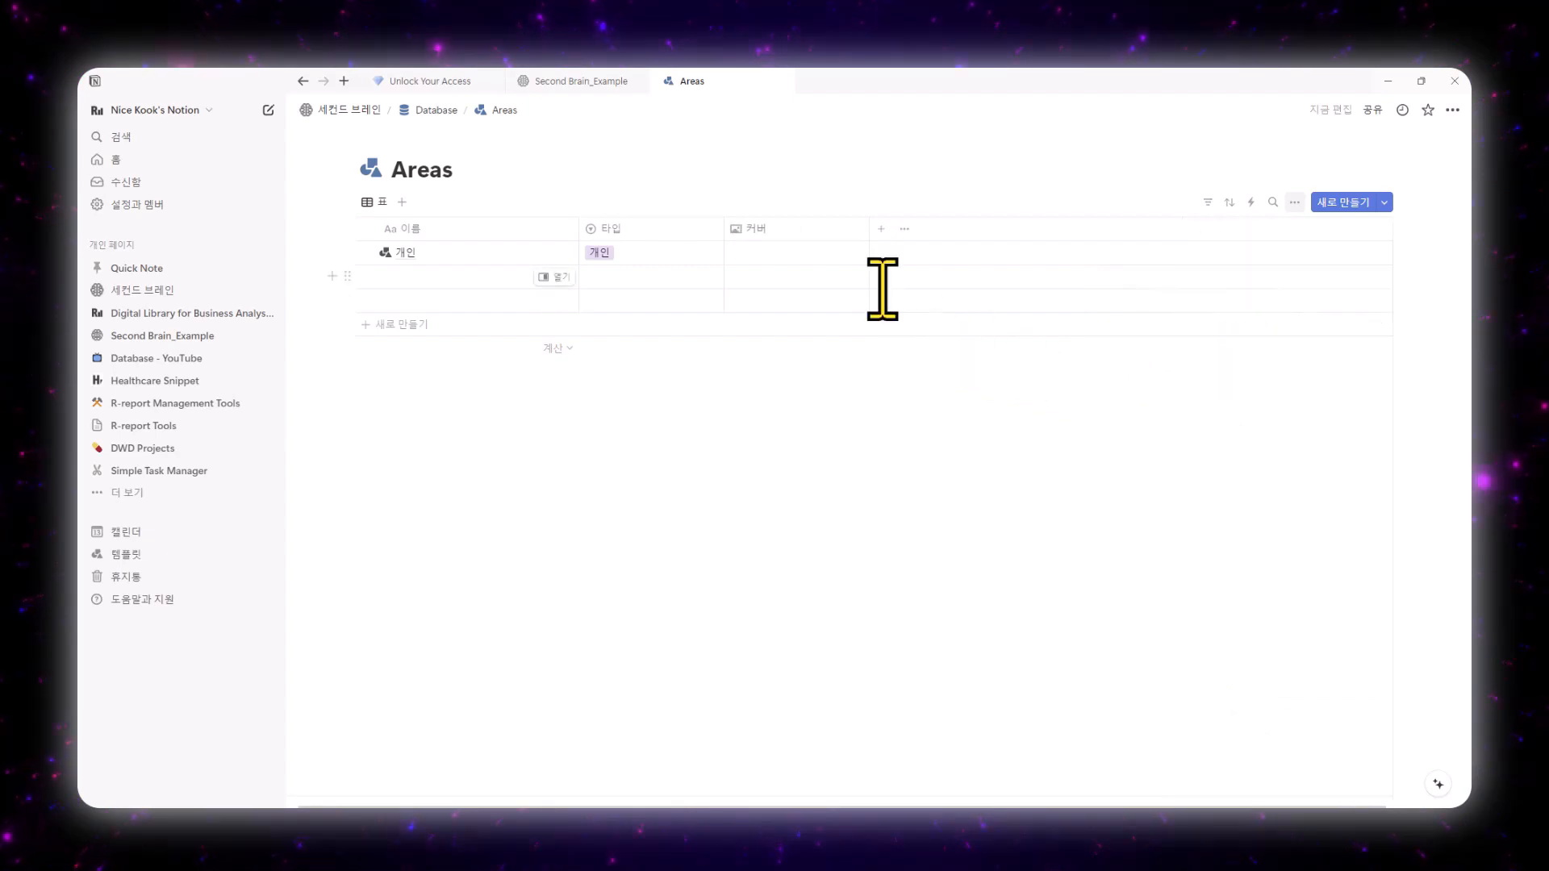
Add a checkbox property named 아카이브 to Areas and give it an archive box icon.
left_click(881, 232)
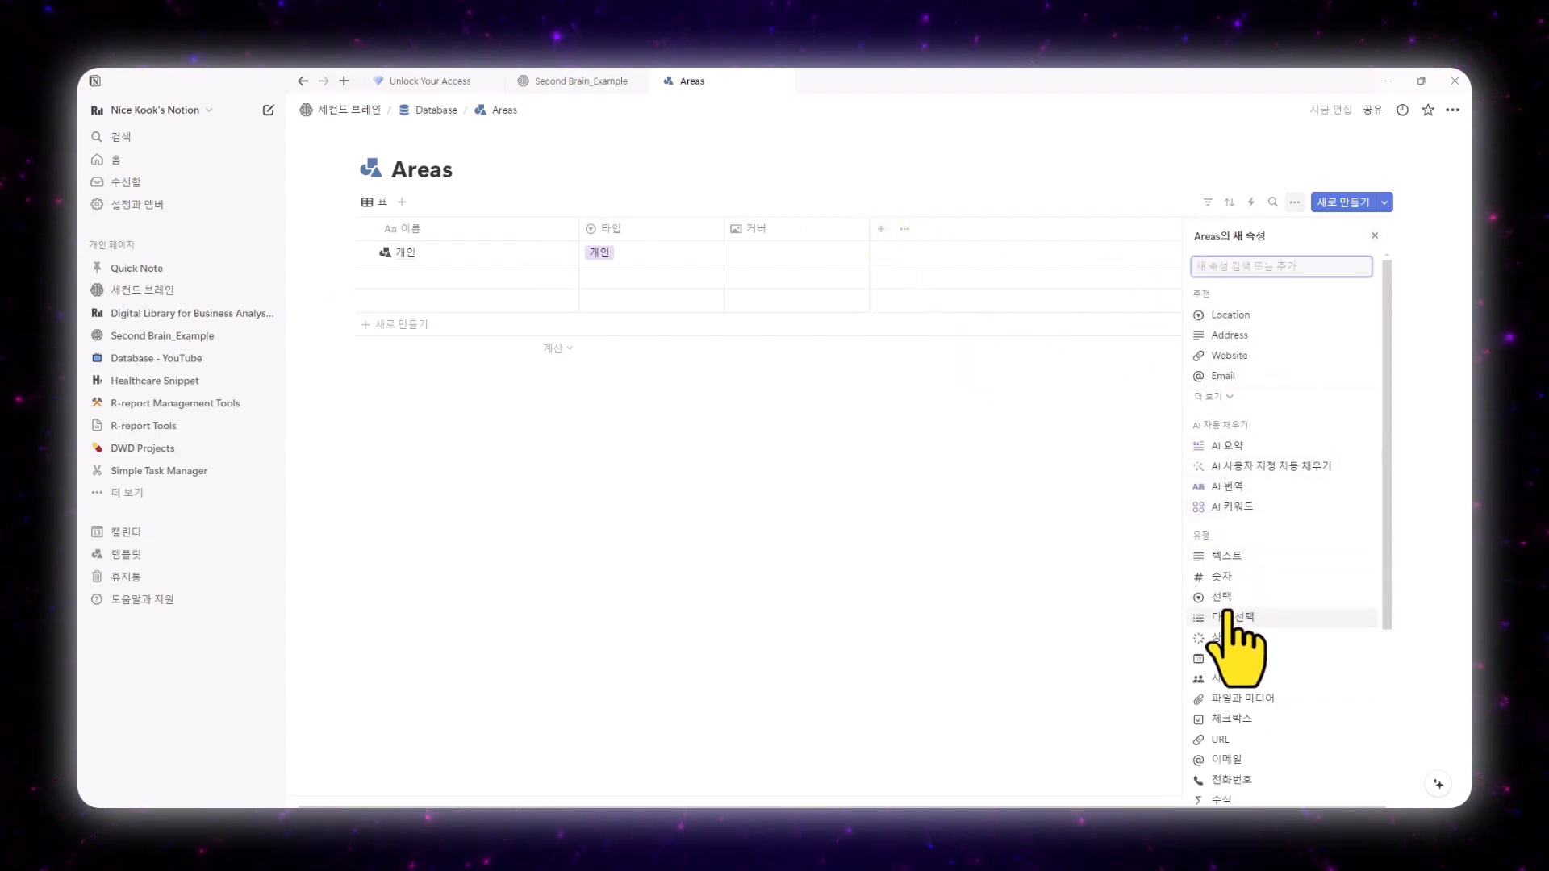
left_click(1226, 719)
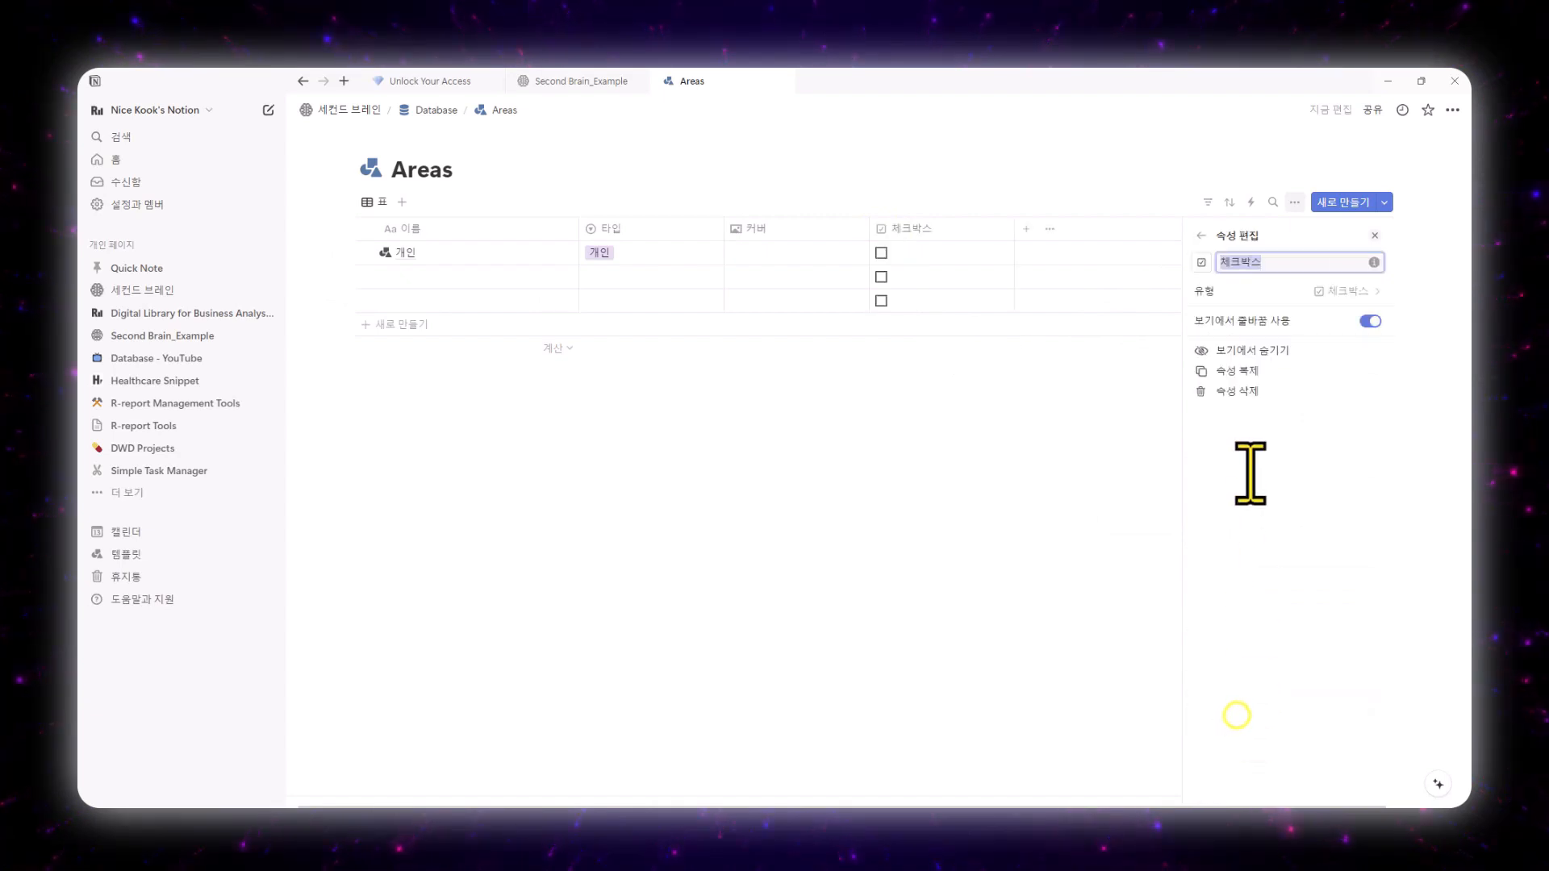
type("아카이브")
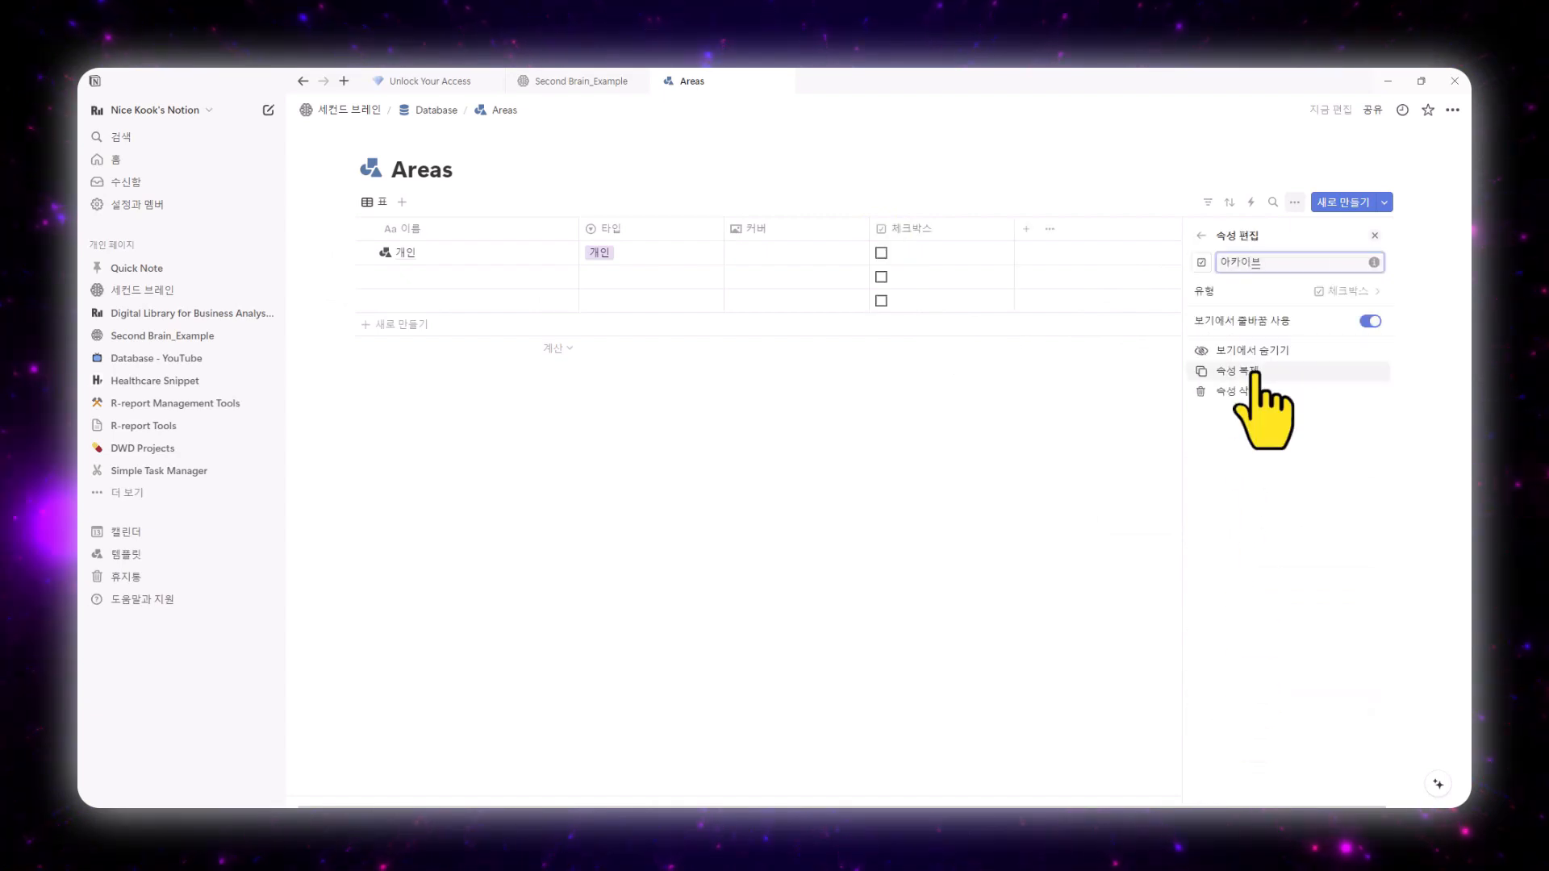
left_click(1201, 263)
type("ar")
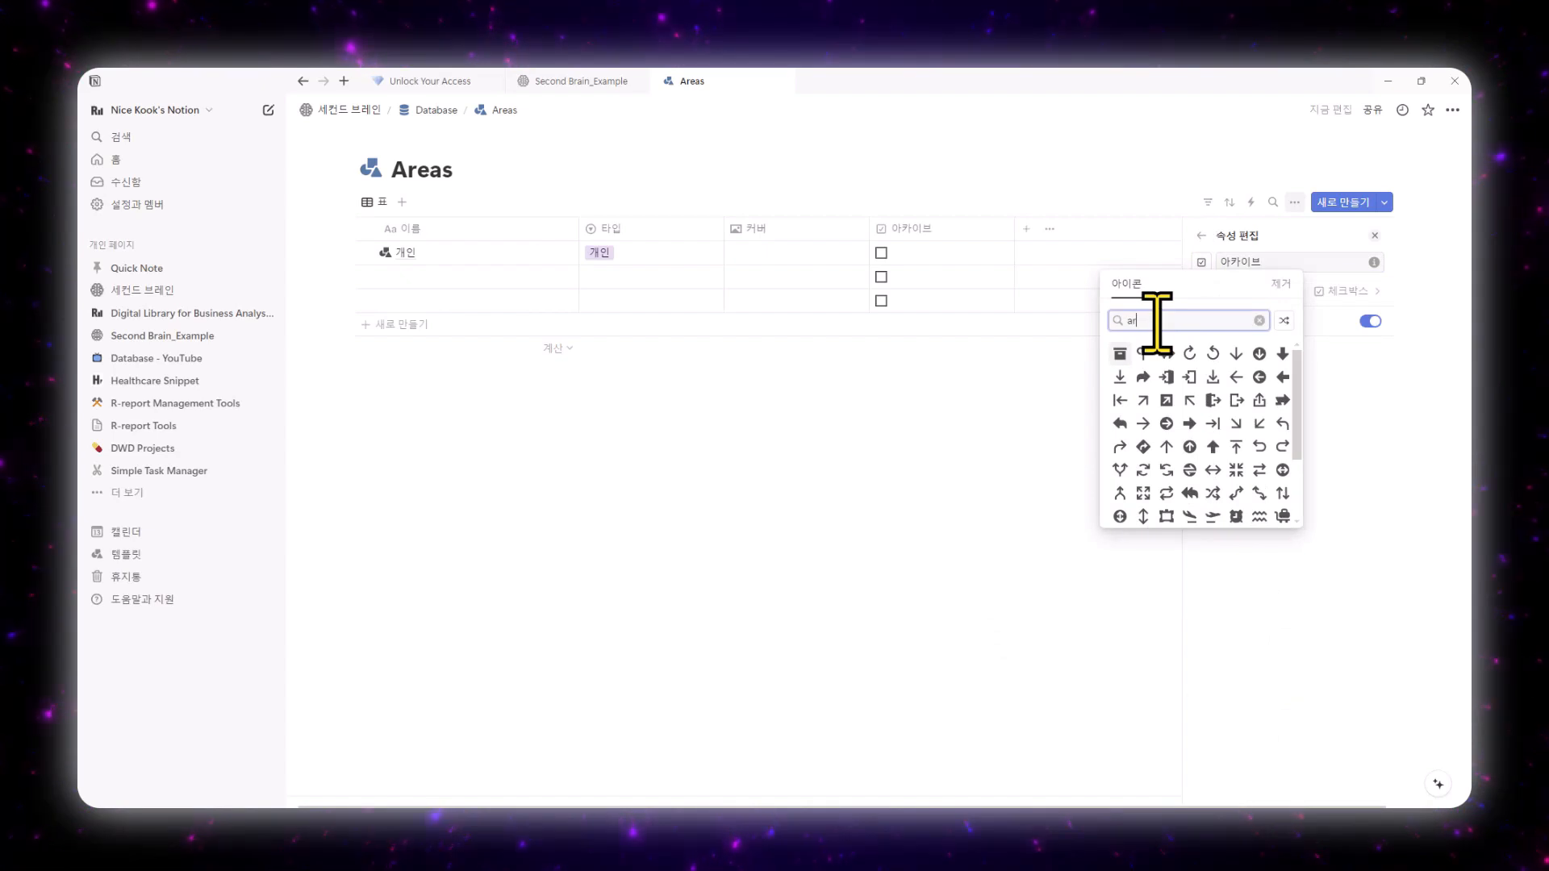
left_click(1121, 353)
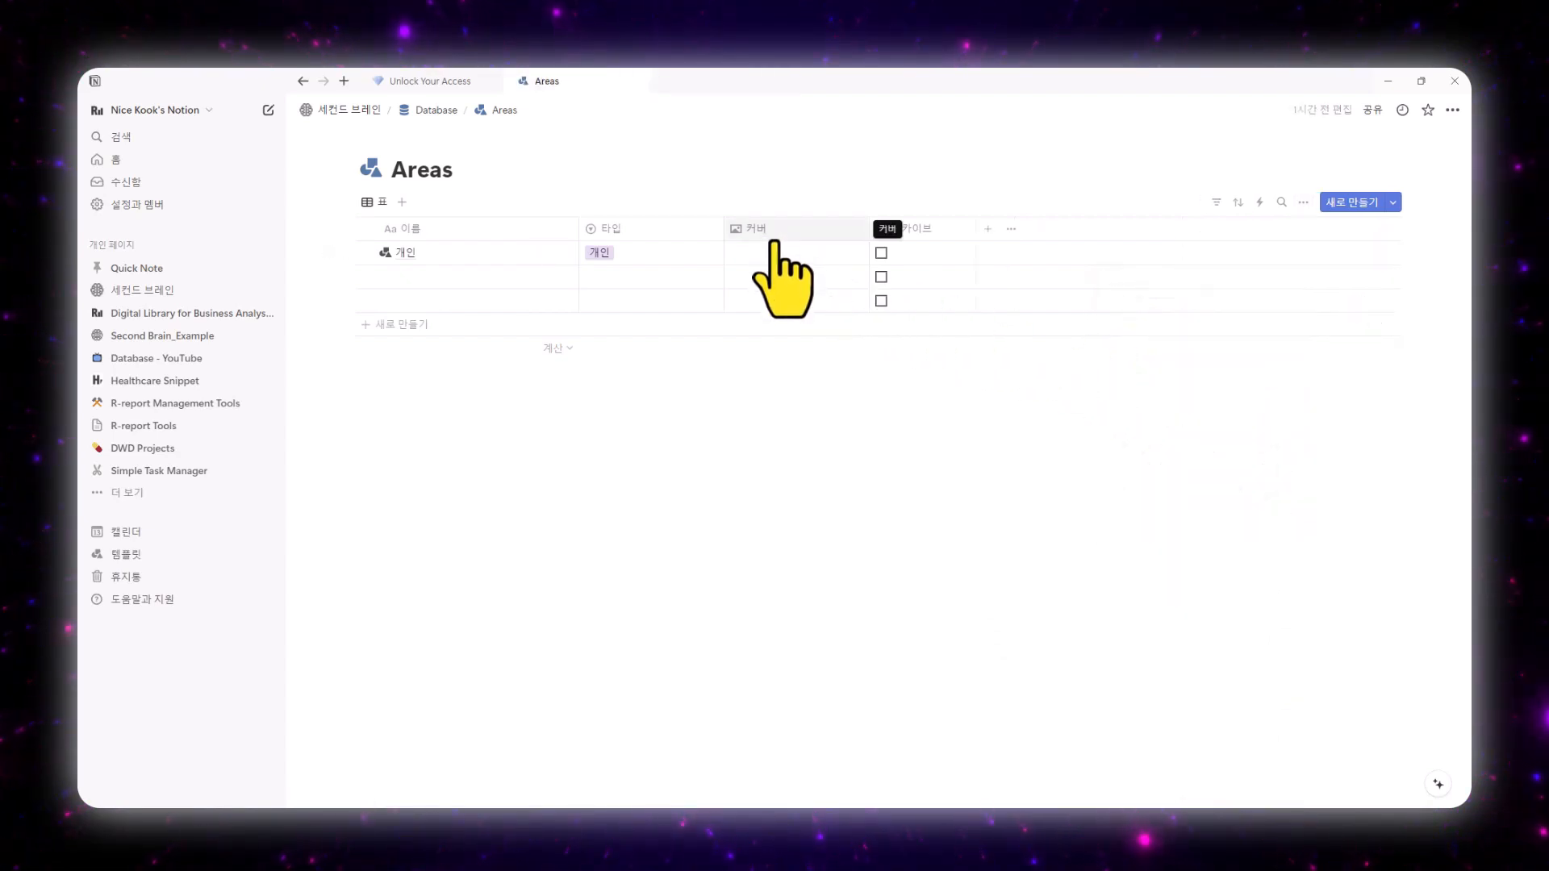
Upload the Personal Icon image from the 109 Notion PARA folder as the 개인 row's 커버.
left_click(773, 258)
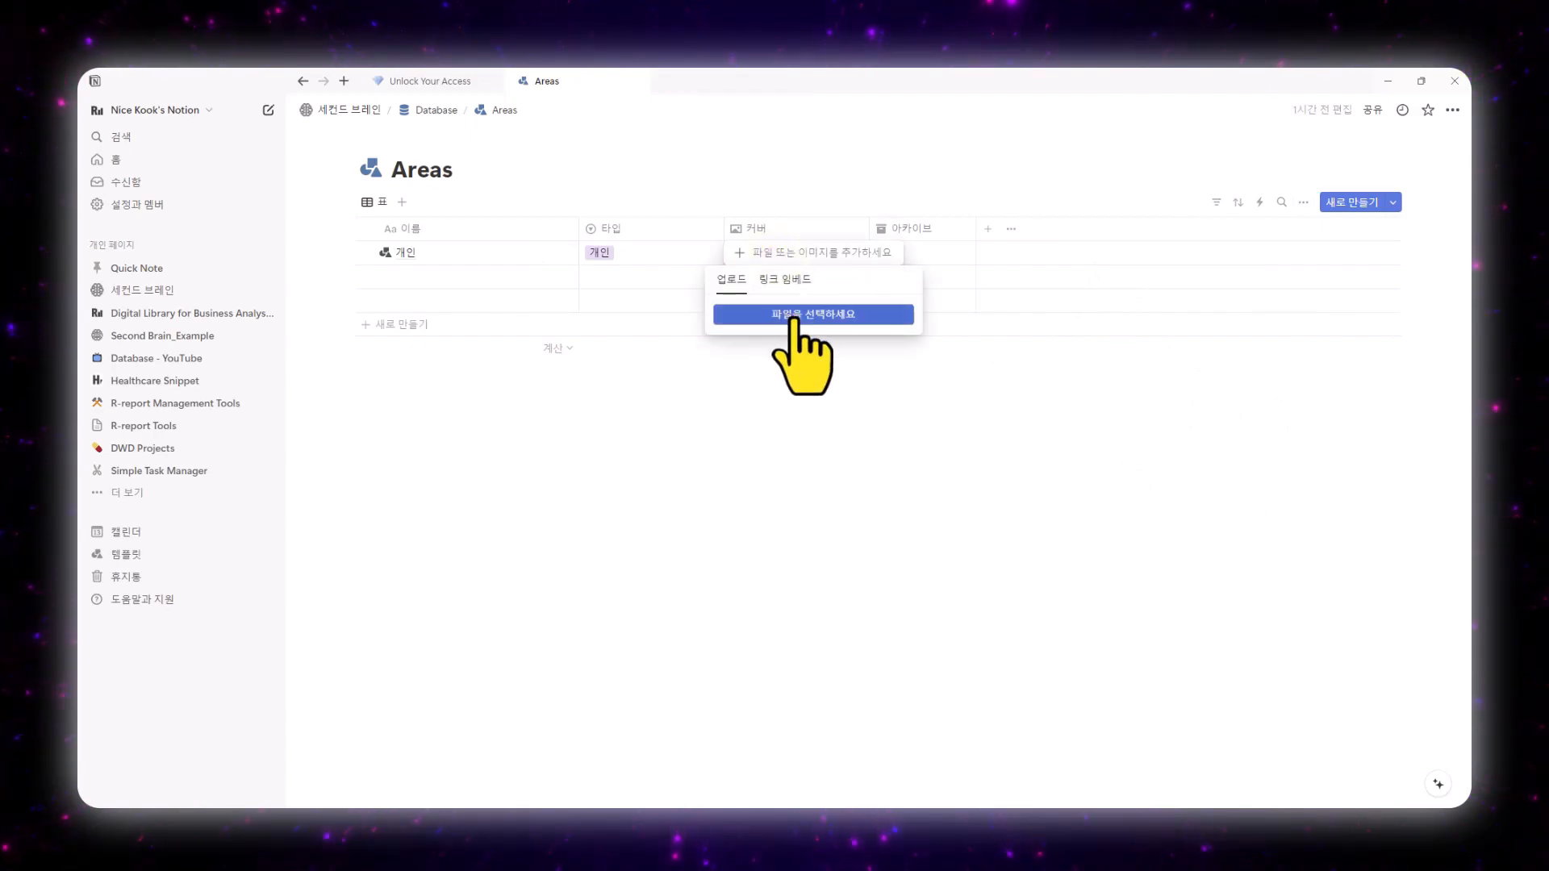
left_click(794, 314)
left_click(532, 226)
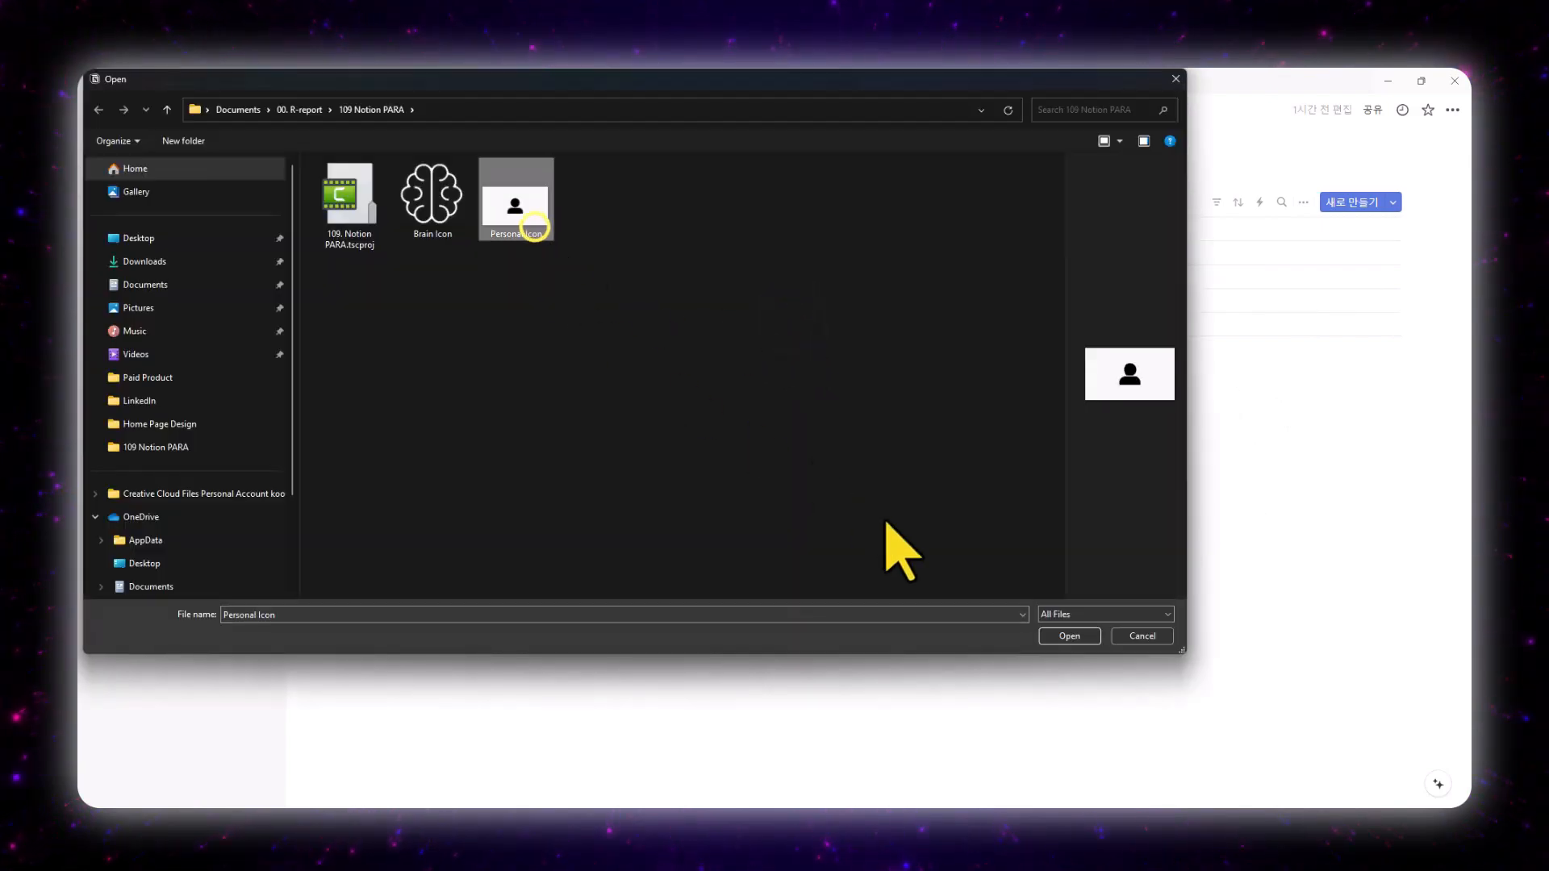
left_click(1056, 637)
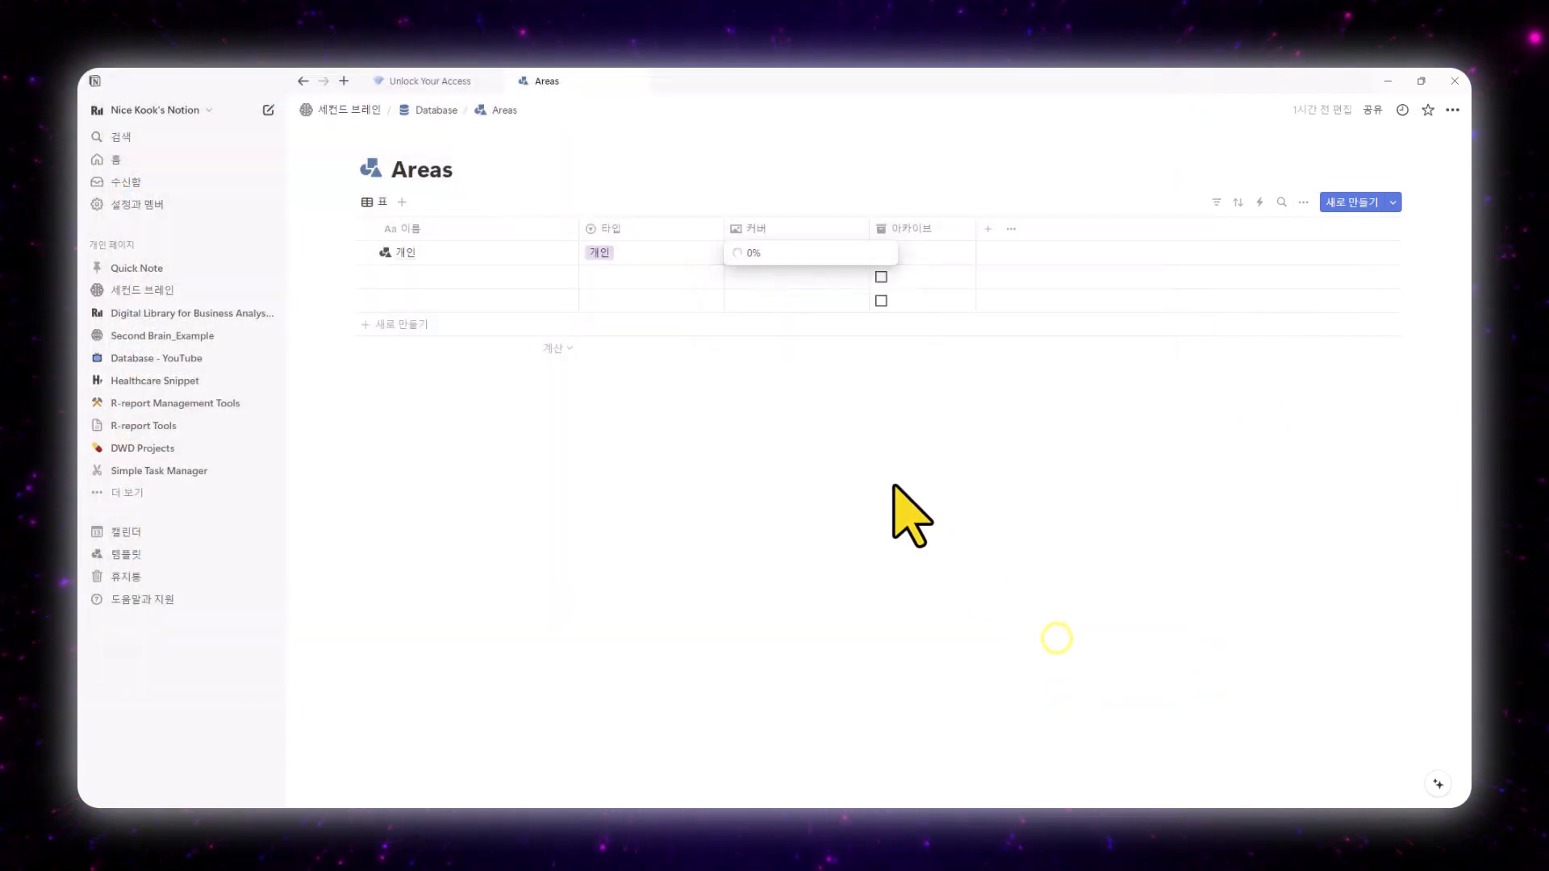
left_click(781, 396)
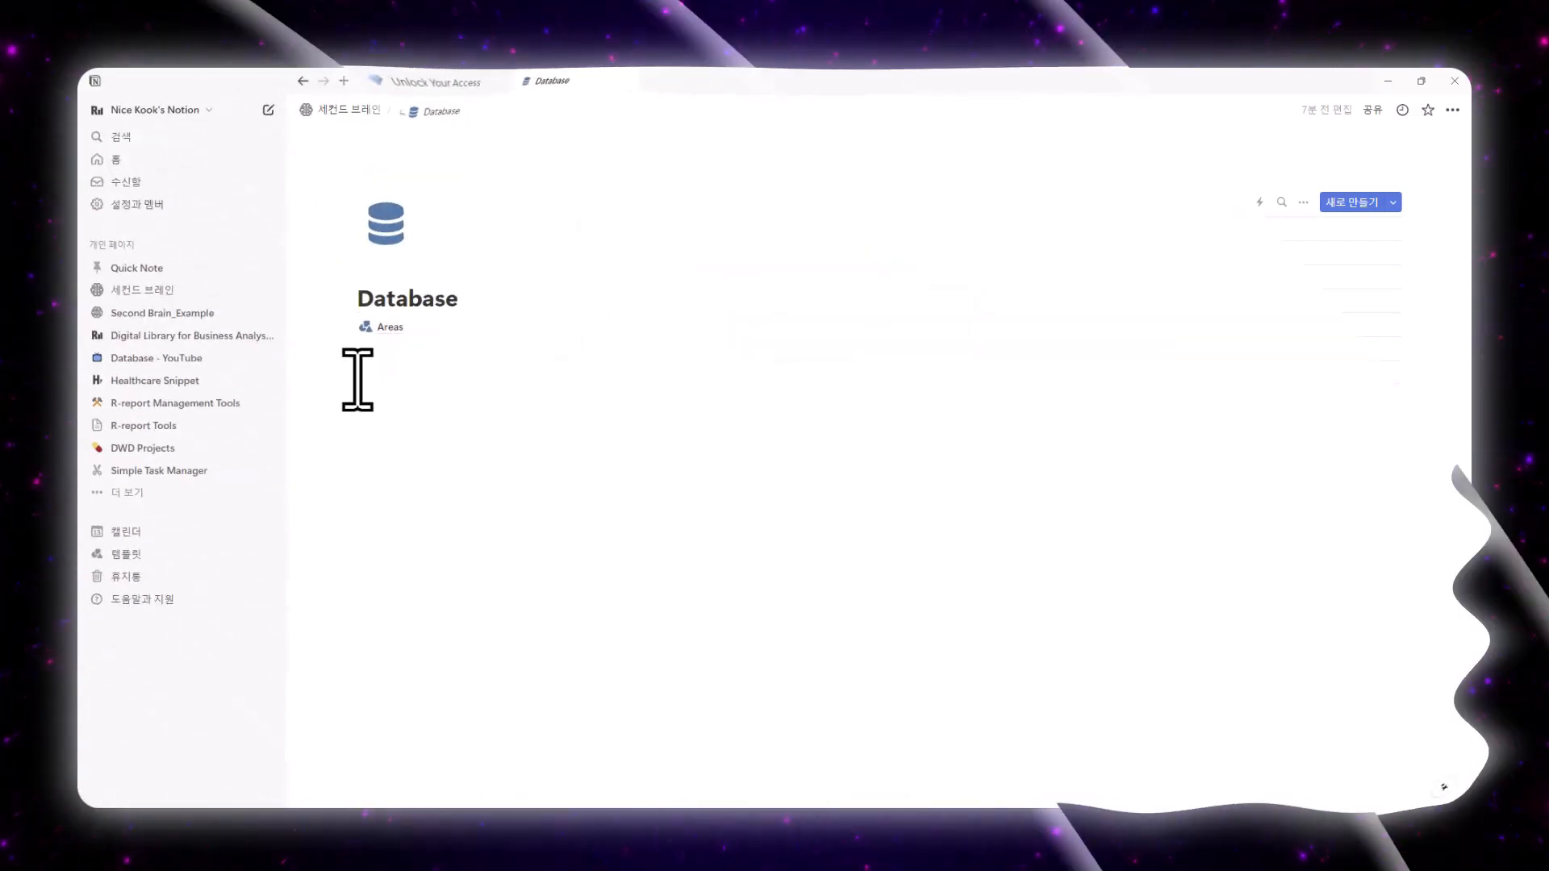
Add a full-page database below Areas on the Database page and title it Projects.
type("/data")
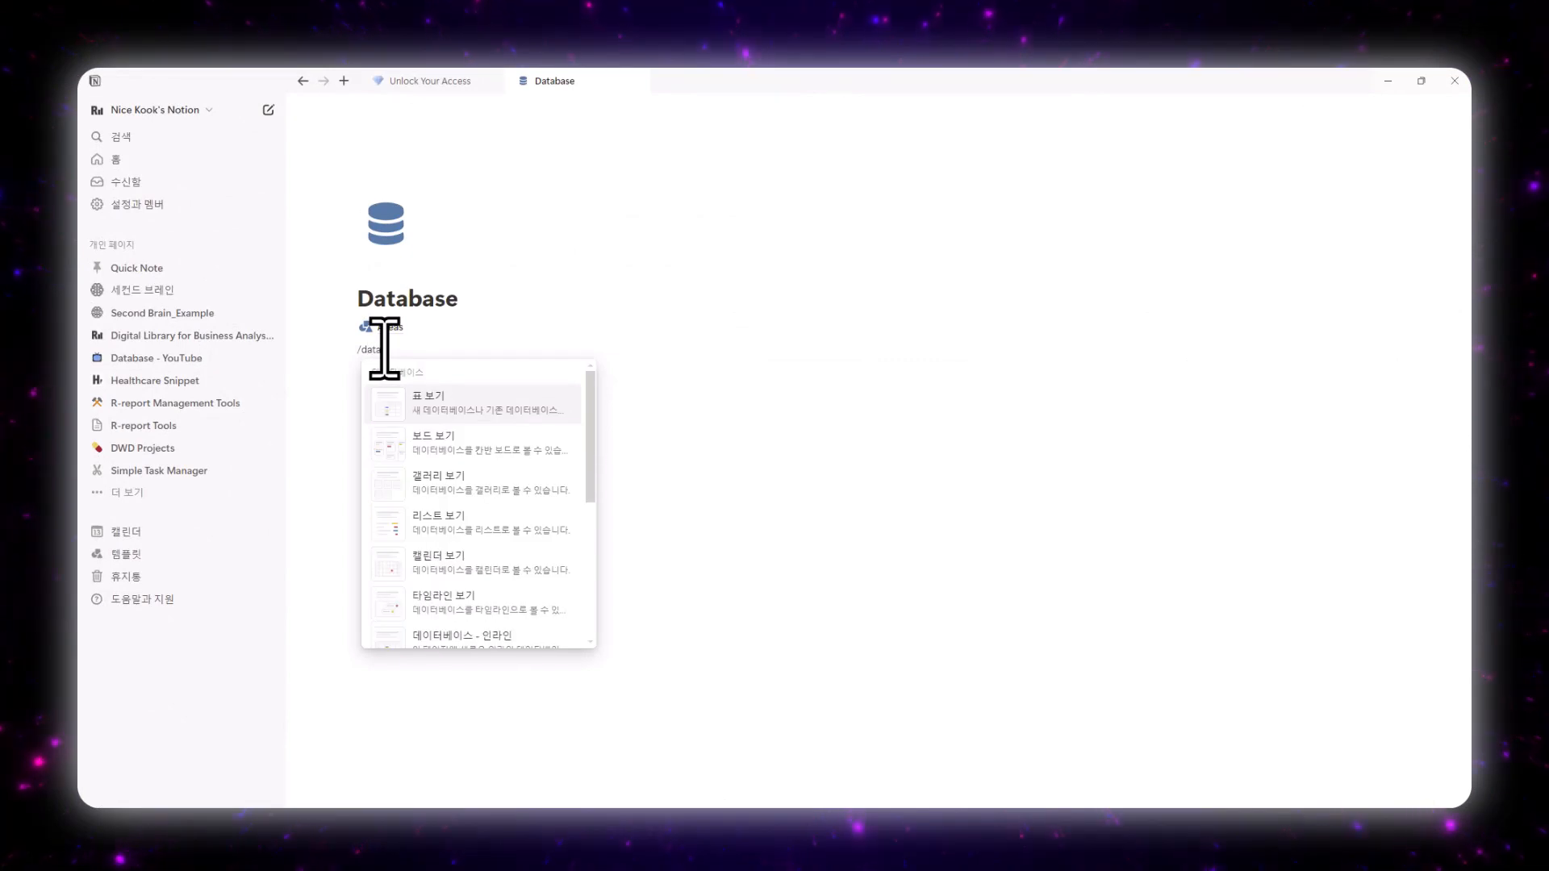
scroll(488, 476, "down", 3)
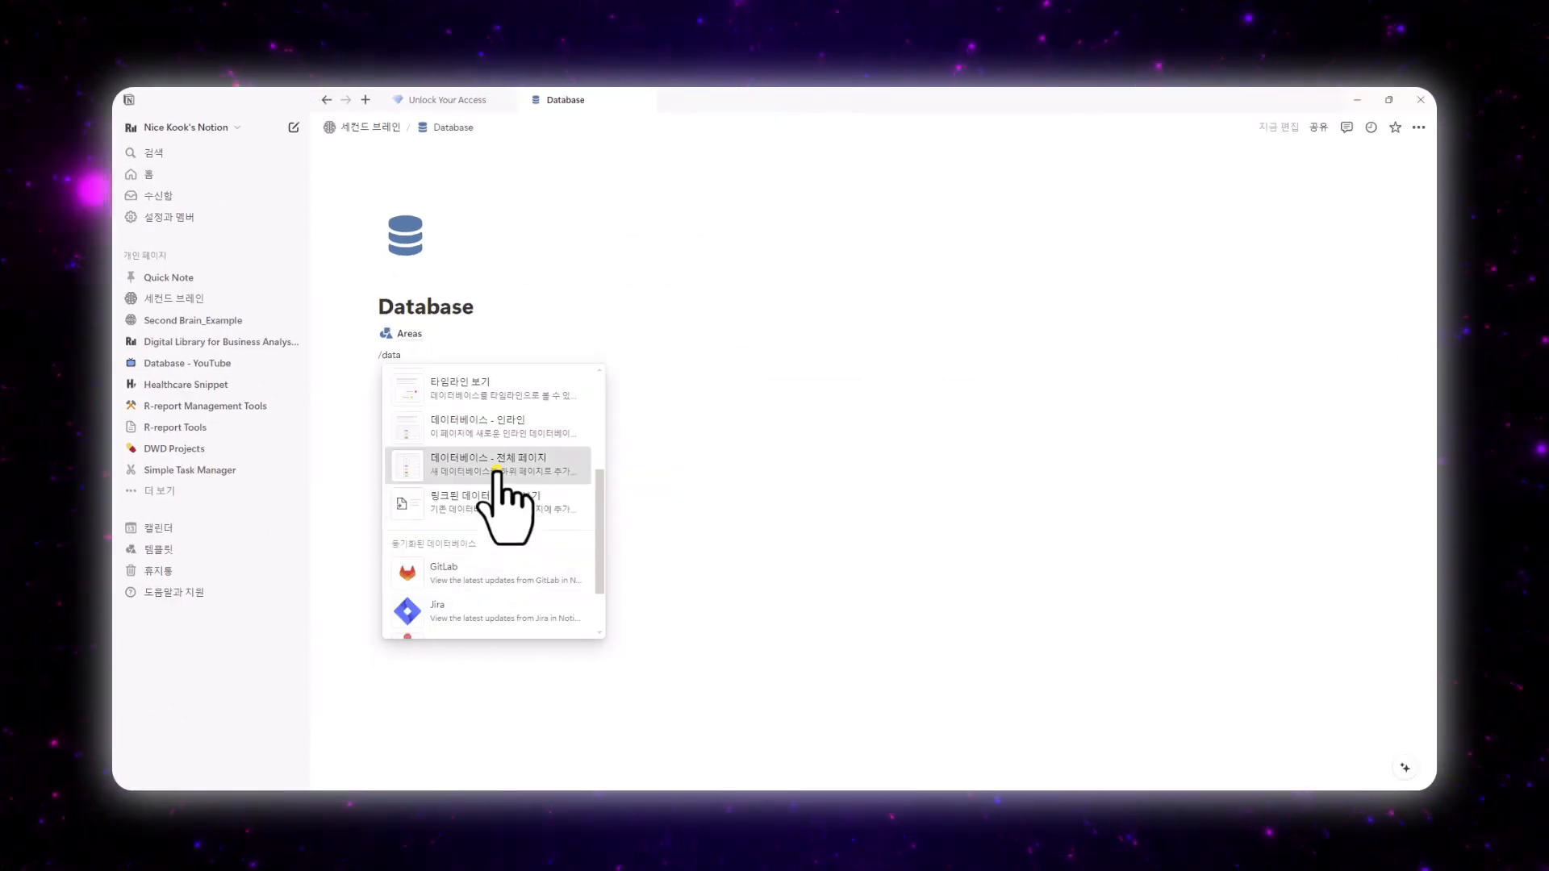
left_click(496, 470)
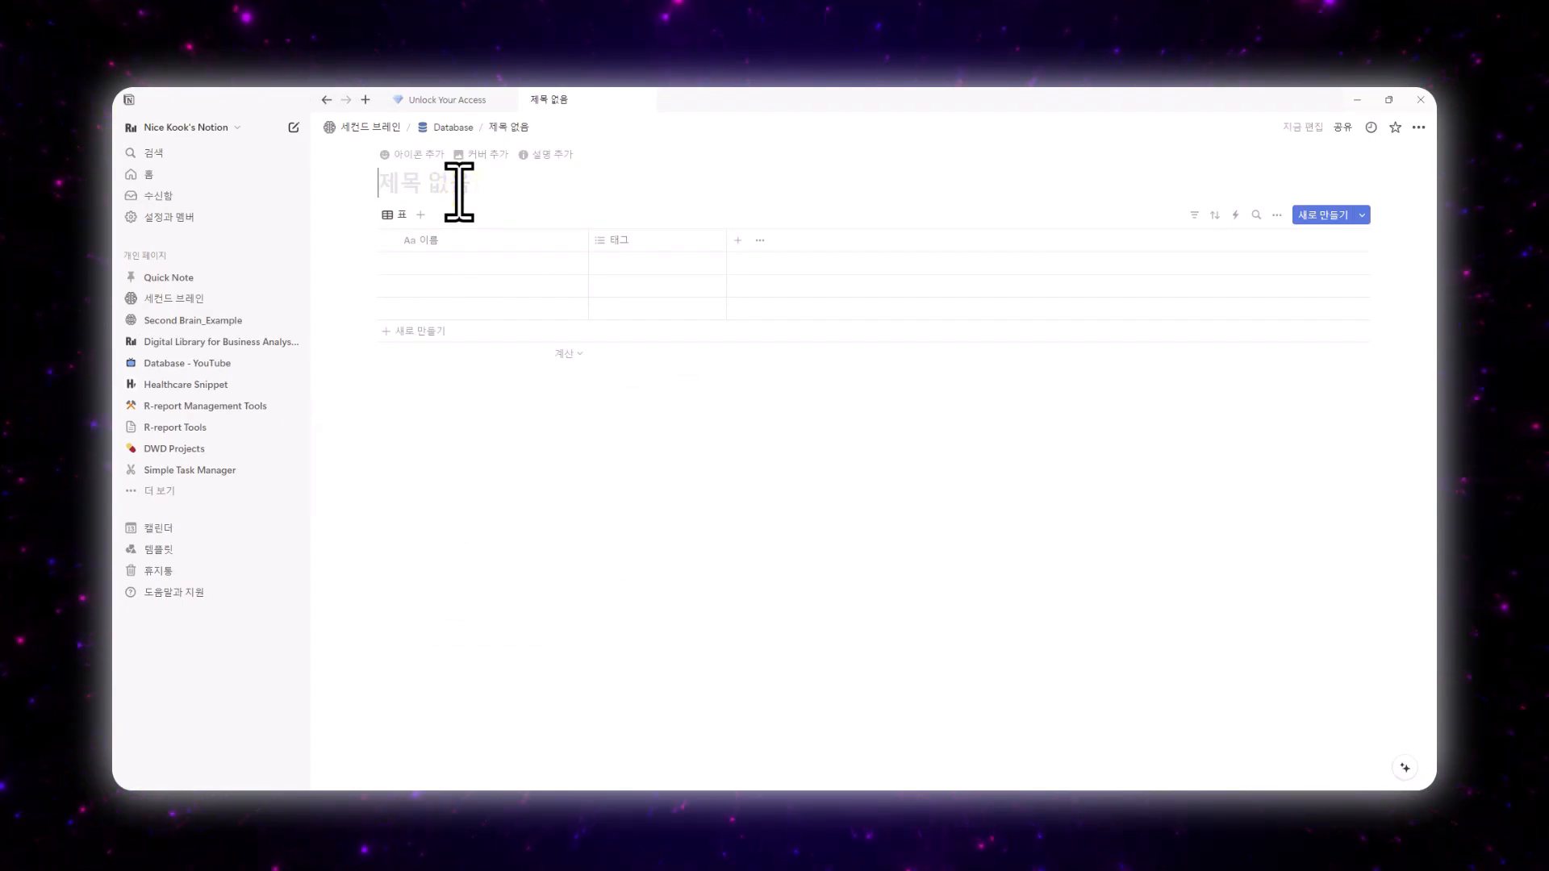
type("Projects")
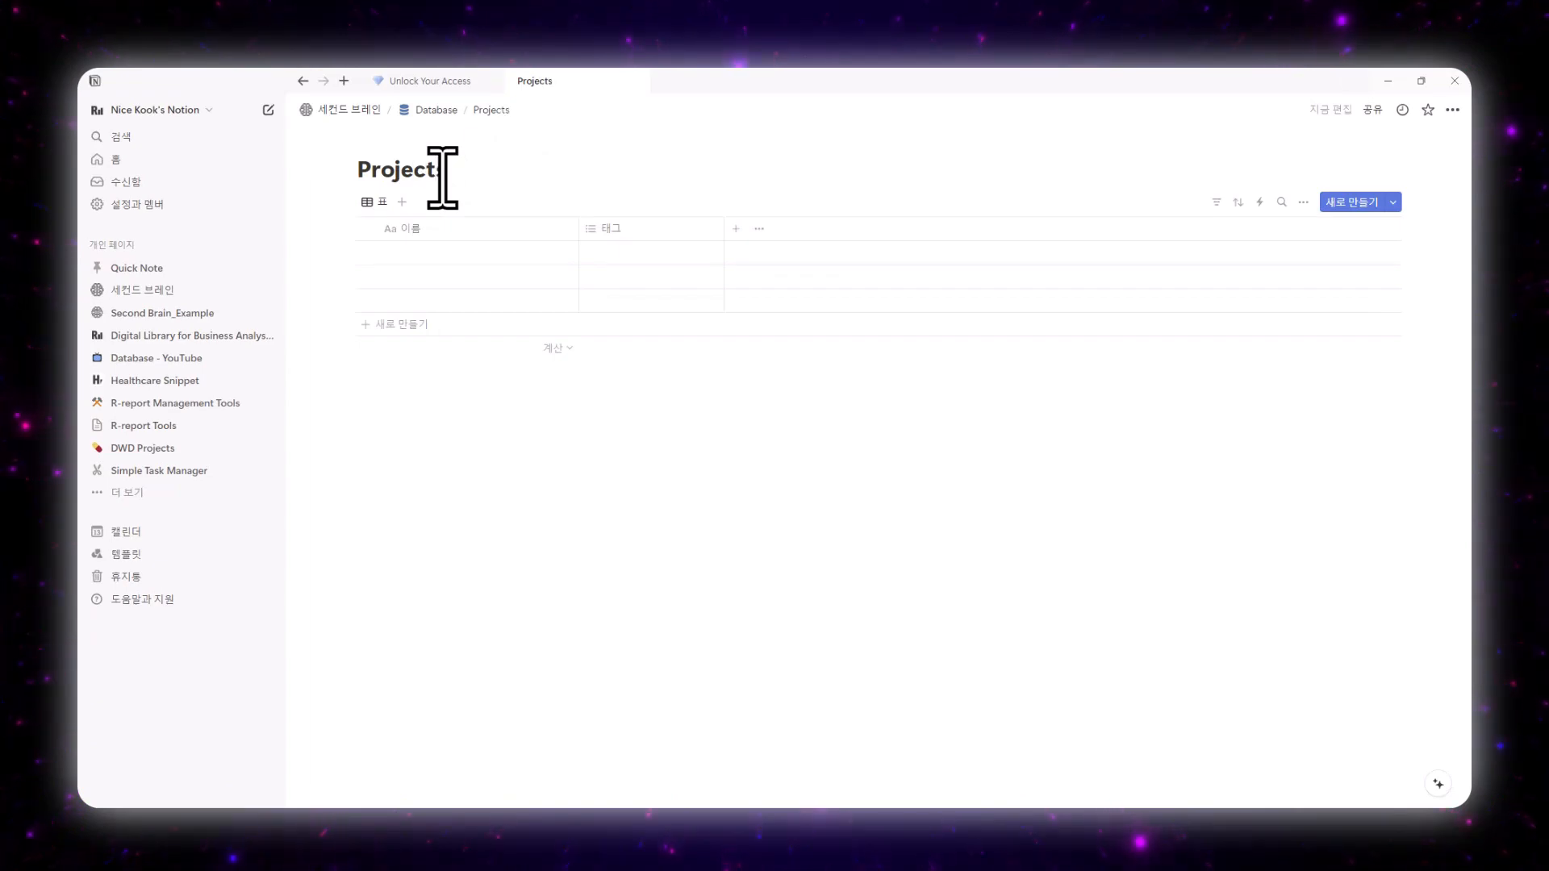
Delete the 태그 property from Projects and give the database a blue folder icon.
left_click(455, 257)
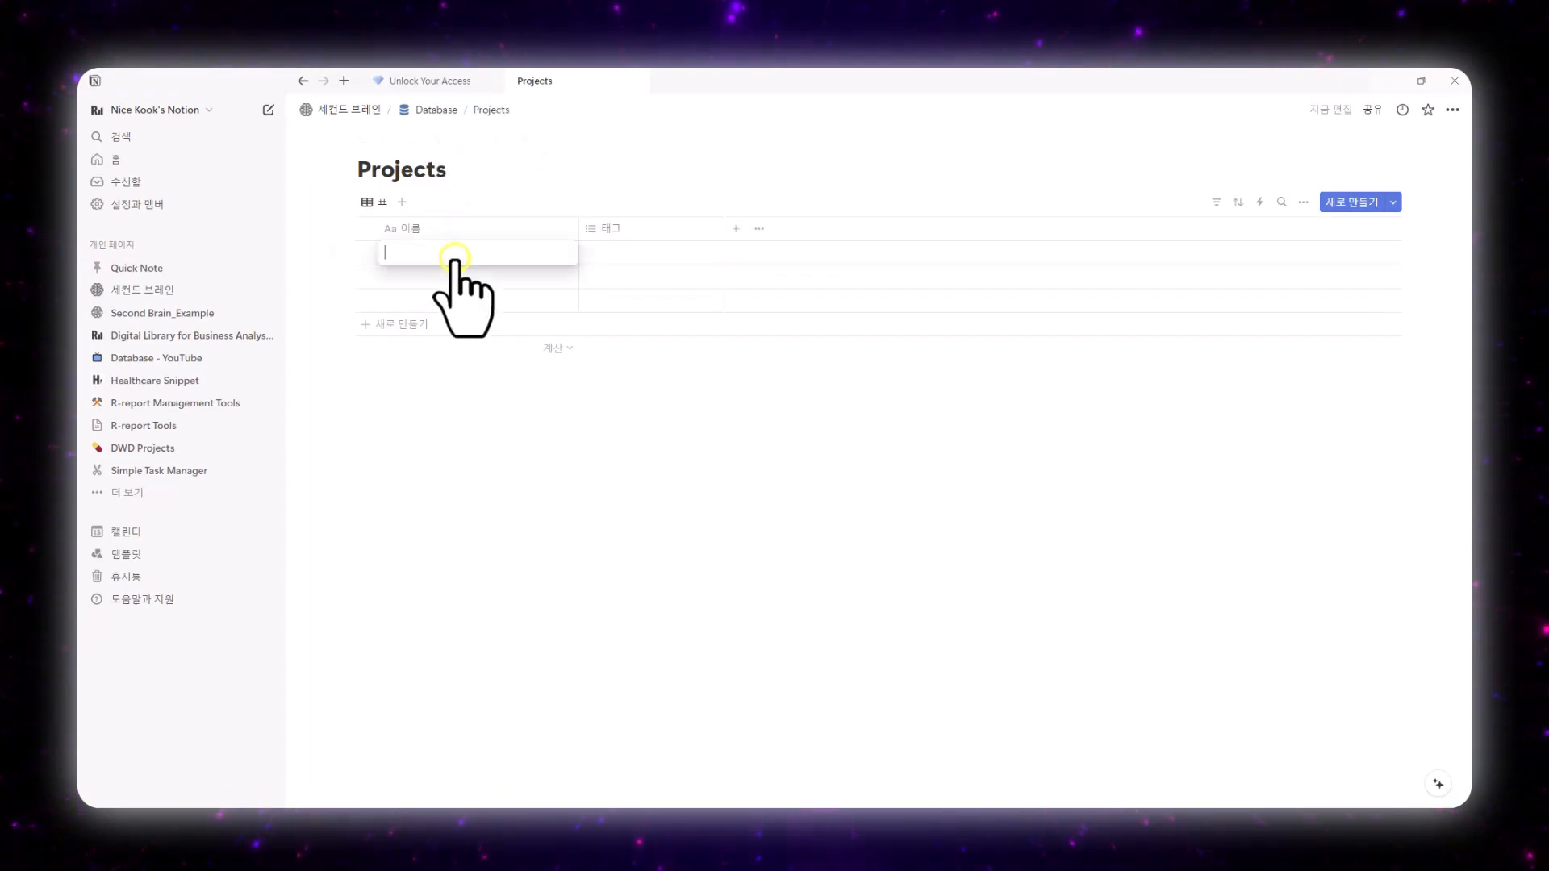
left_click(661, 231)
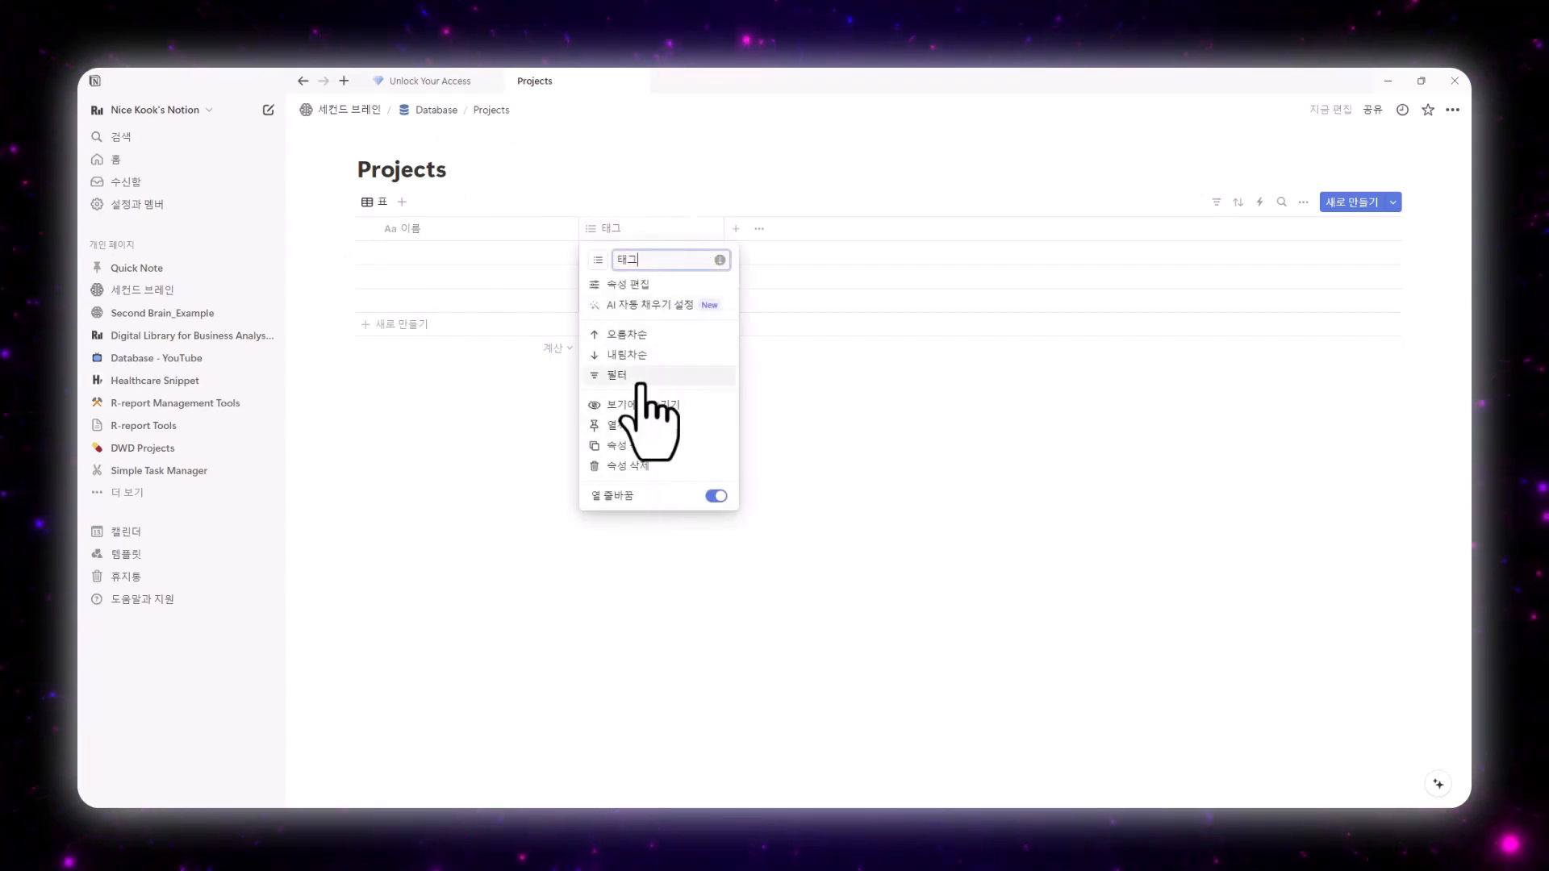
left_click(632, 464)
left_click(741, 458)
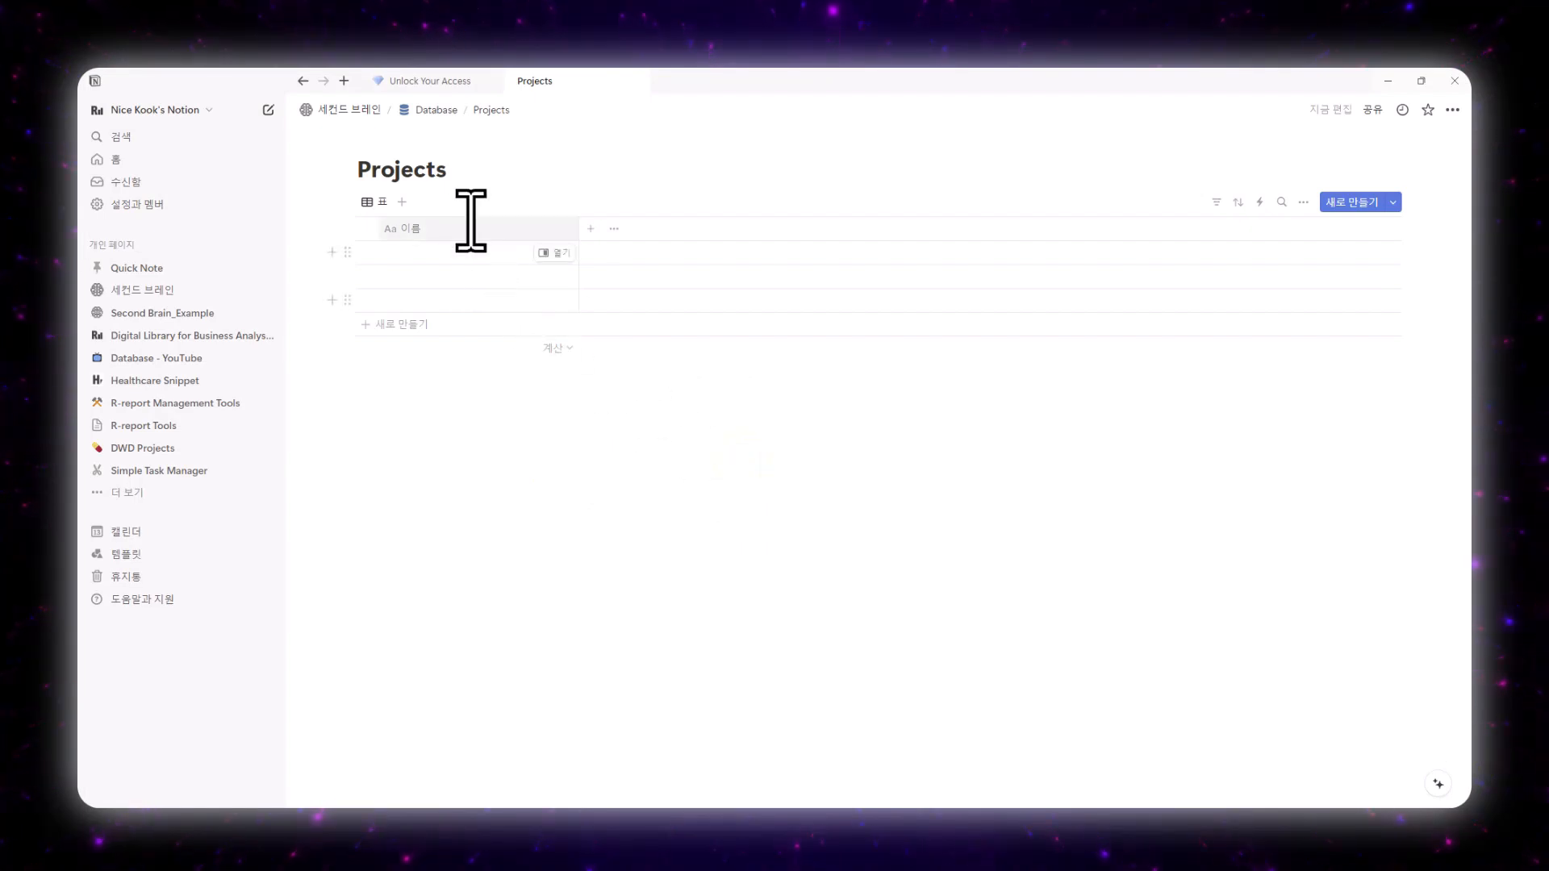
left_click(387, 138)
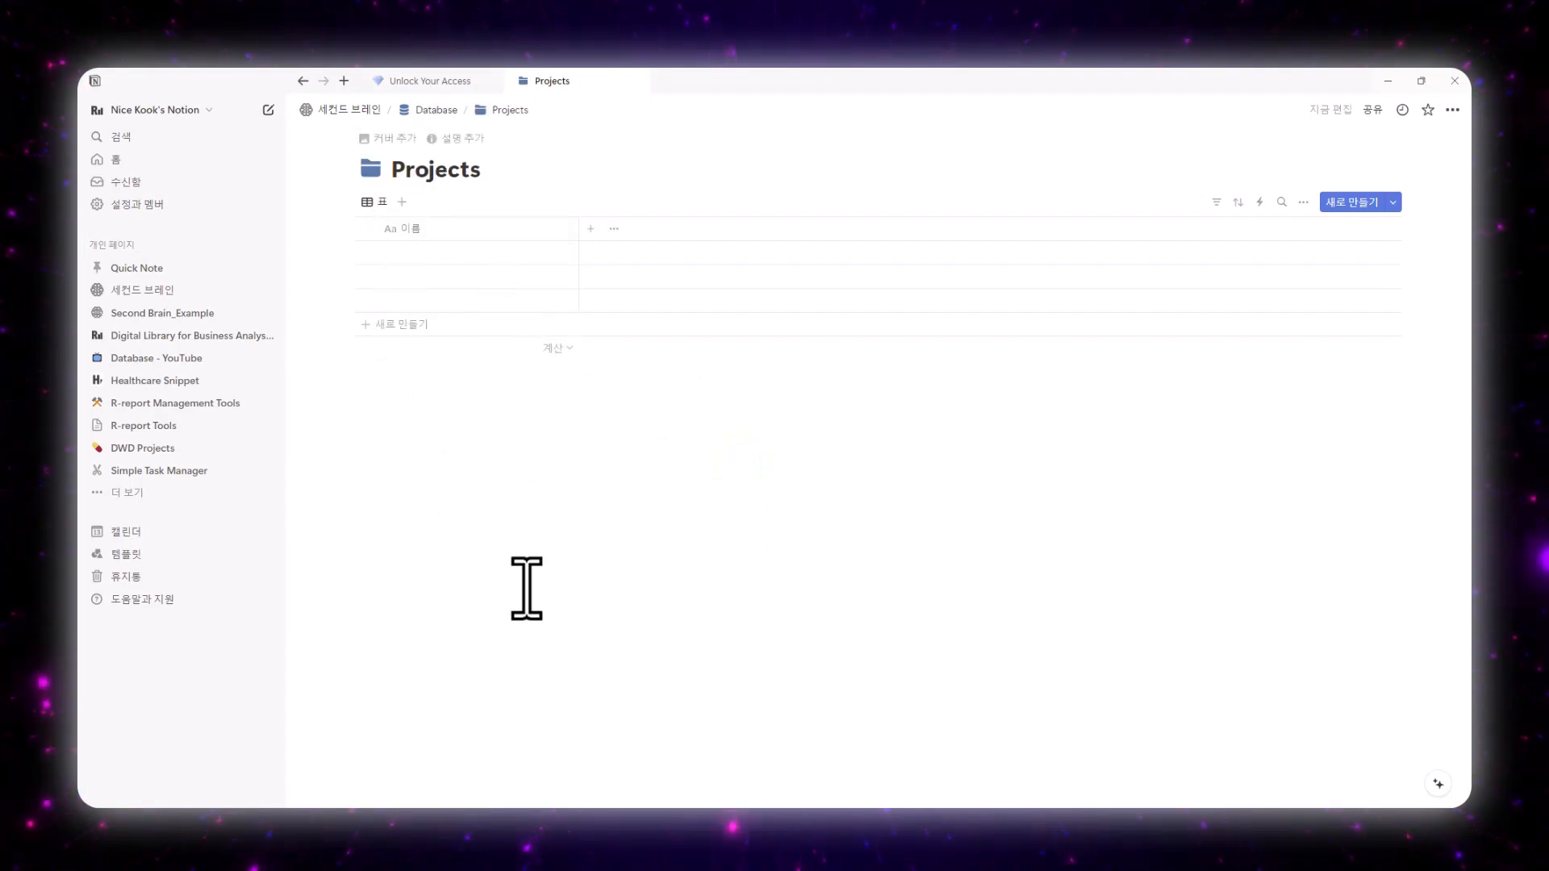
Name the first Projects entry 일본 여행 and give its page a black folder icon.
type("일본 여행")
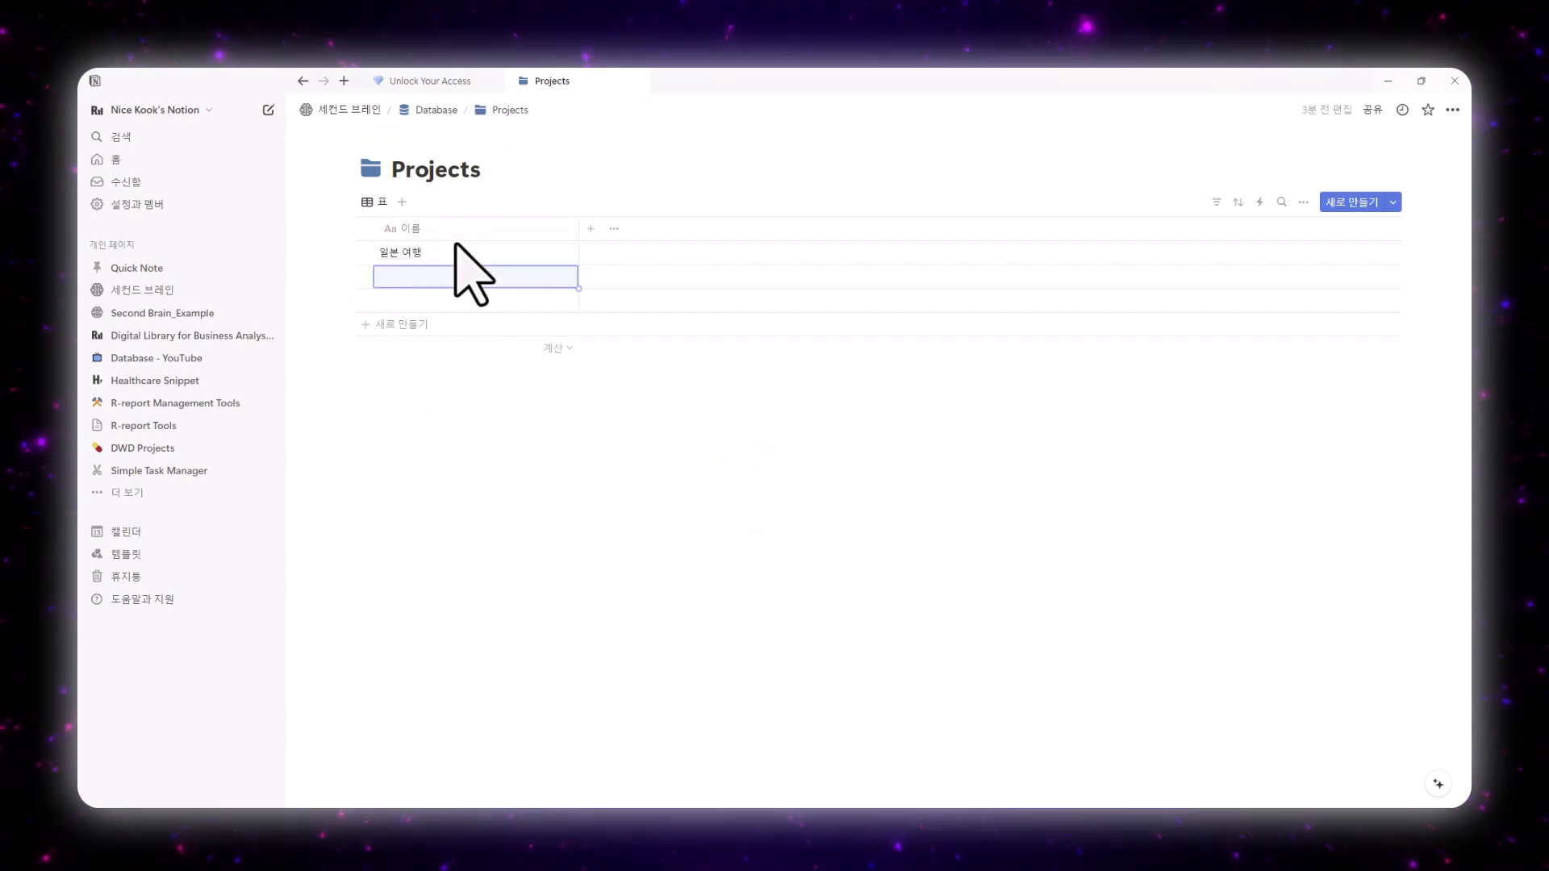
left_click(554, 255)
left_click(844, 142)
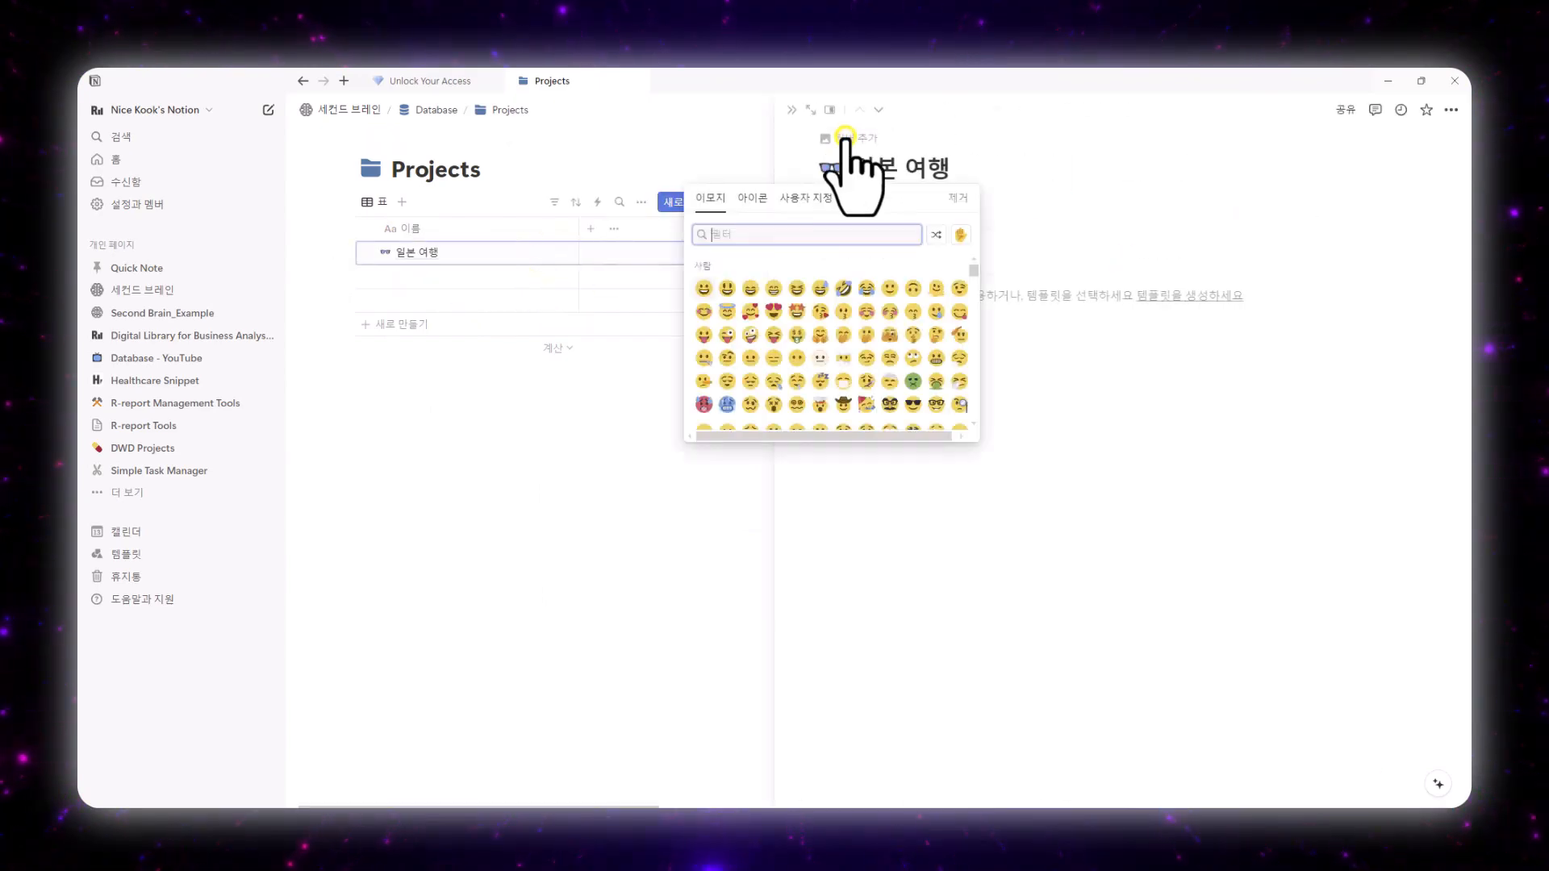
left_click(753, 197)
left_click(705, 289)
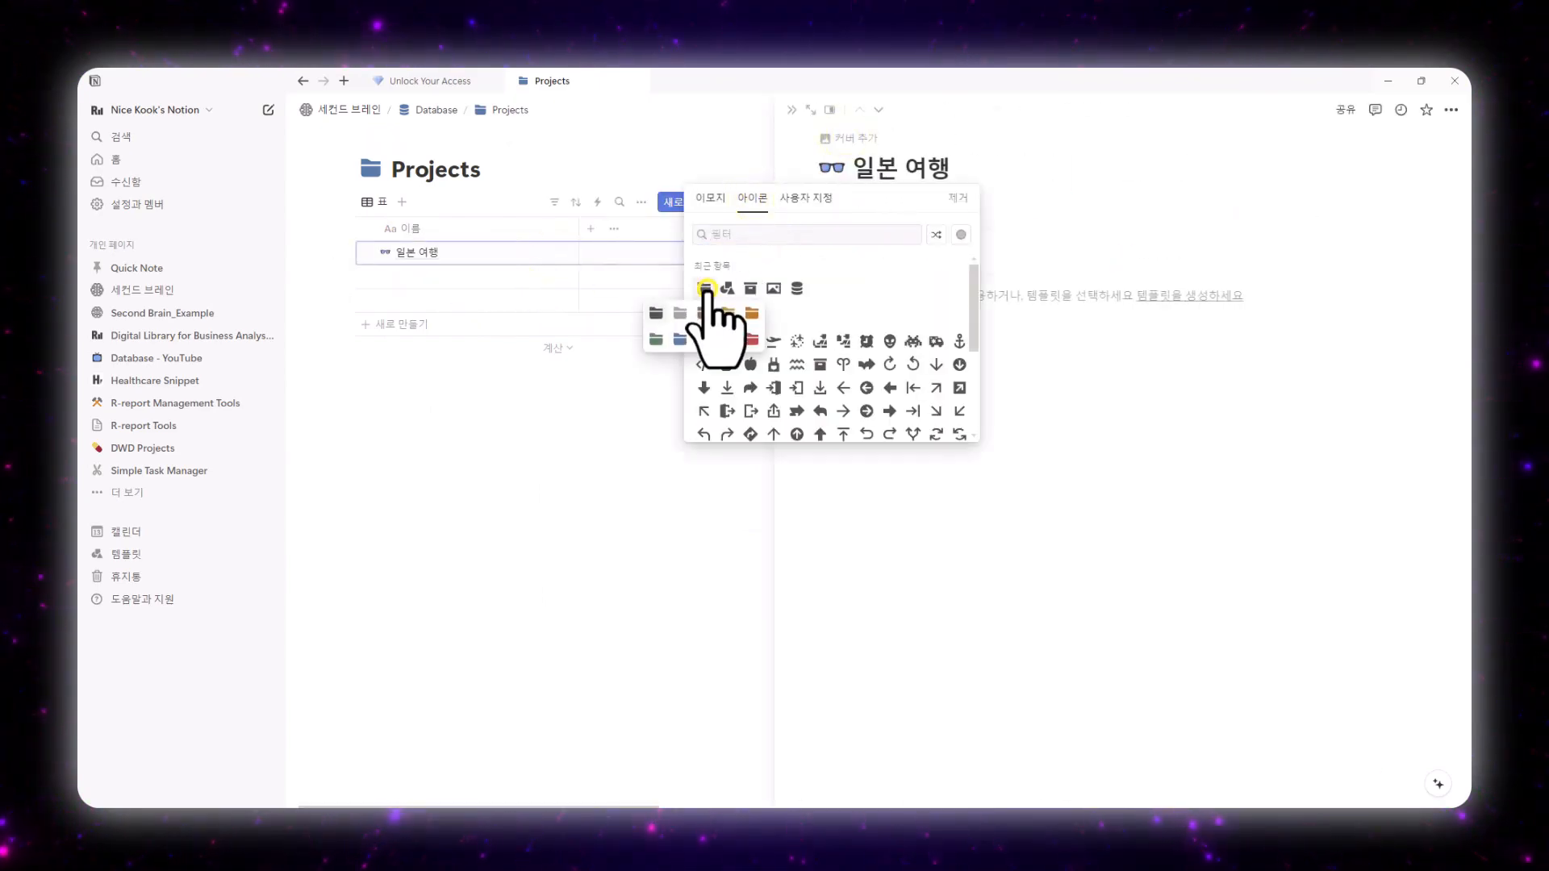
left_click(657, 313)
key("Escape")
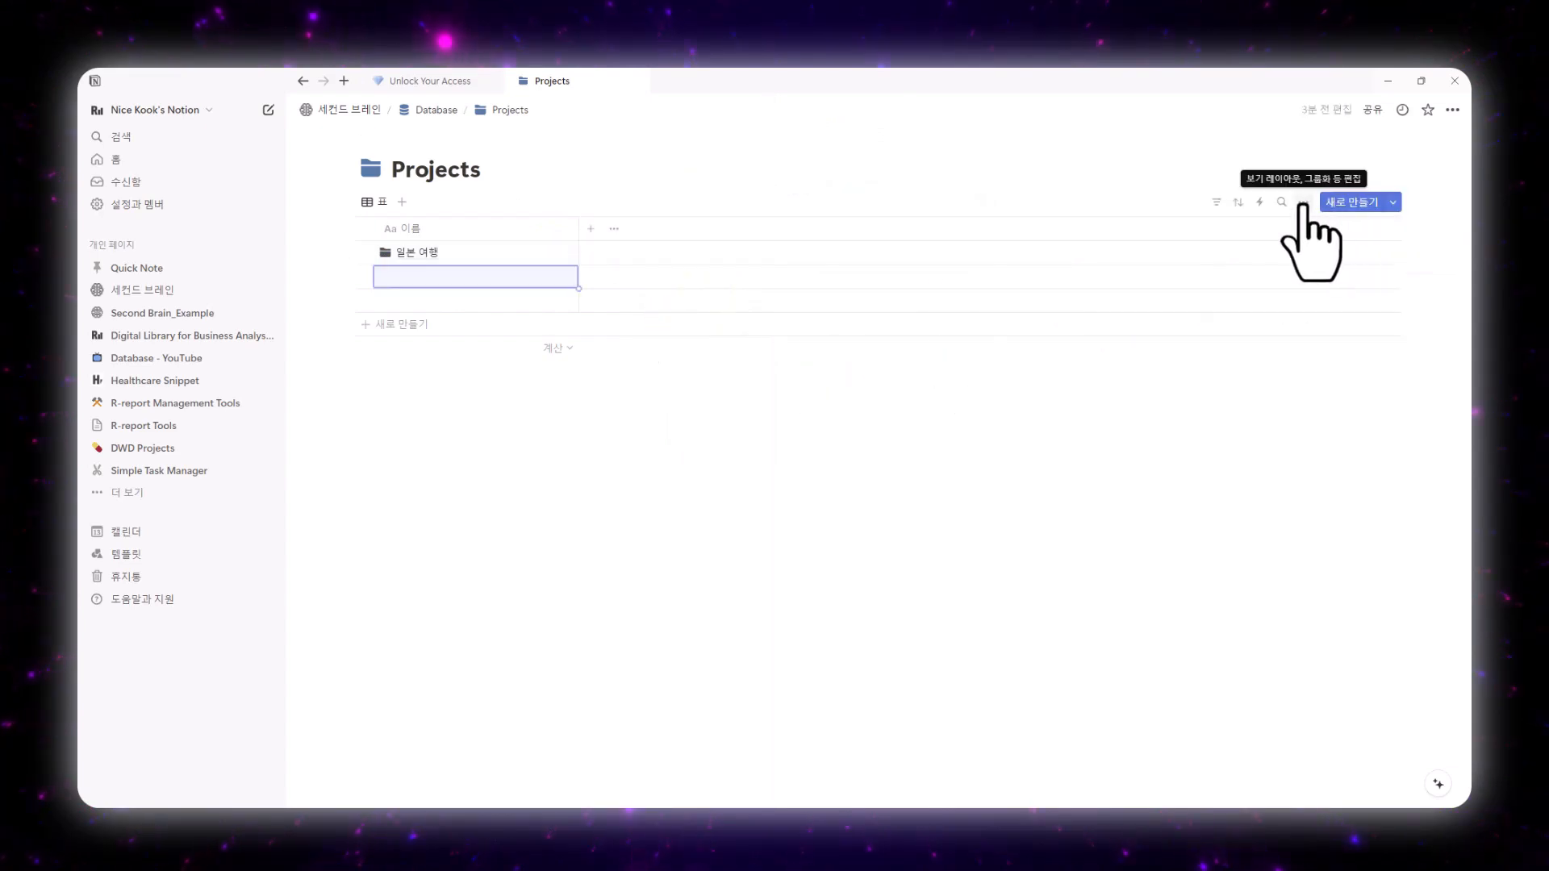
Create a Projects template titled New Project with a black folder icon.
left_click(1393, 203)
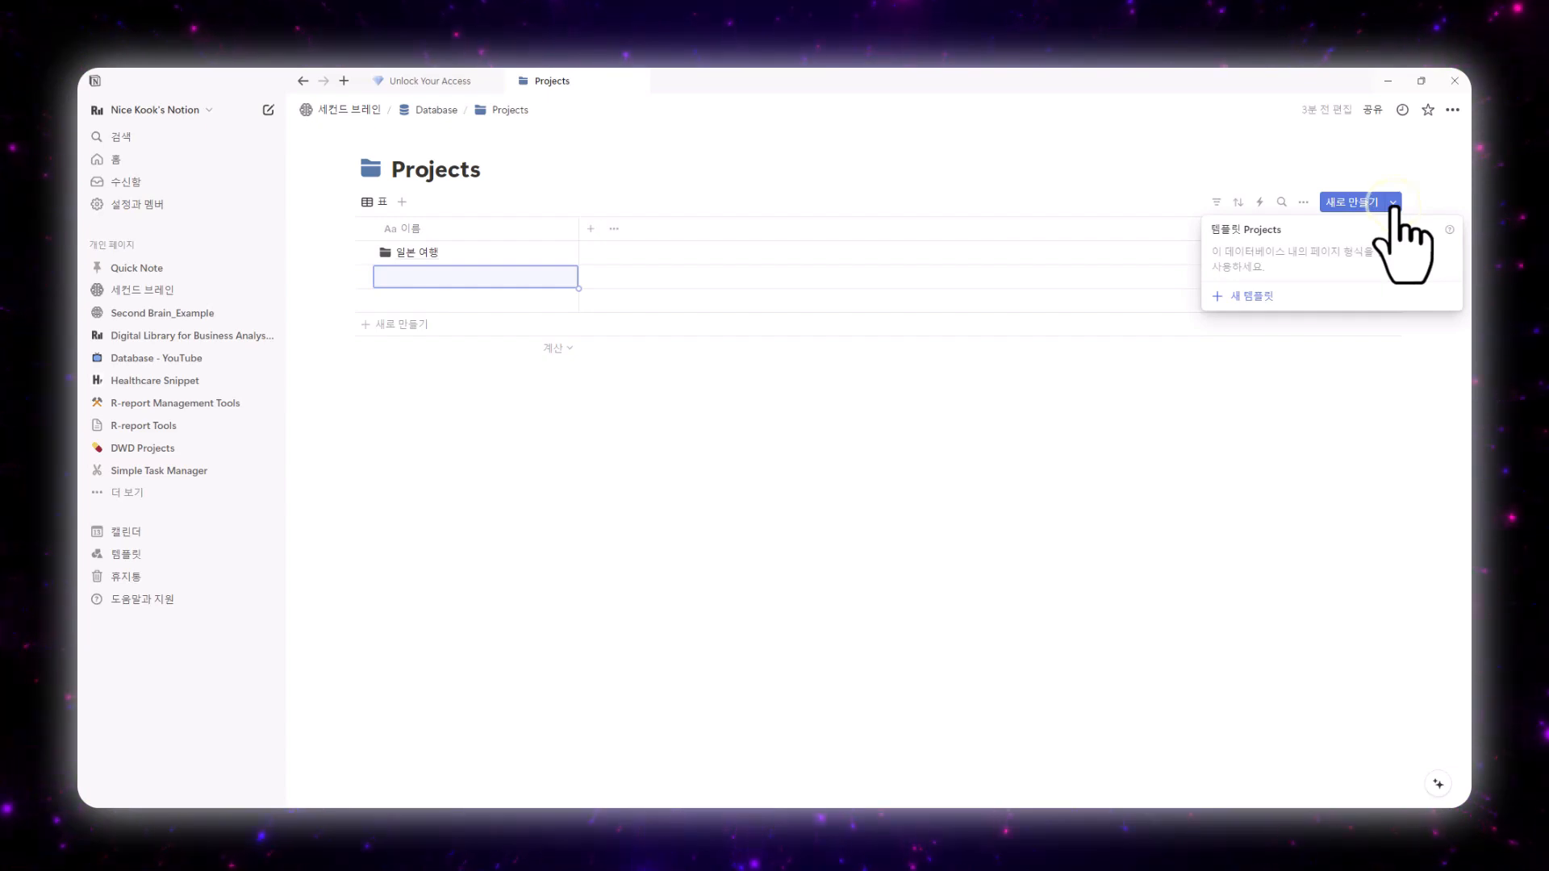
left_click(1250, 296)
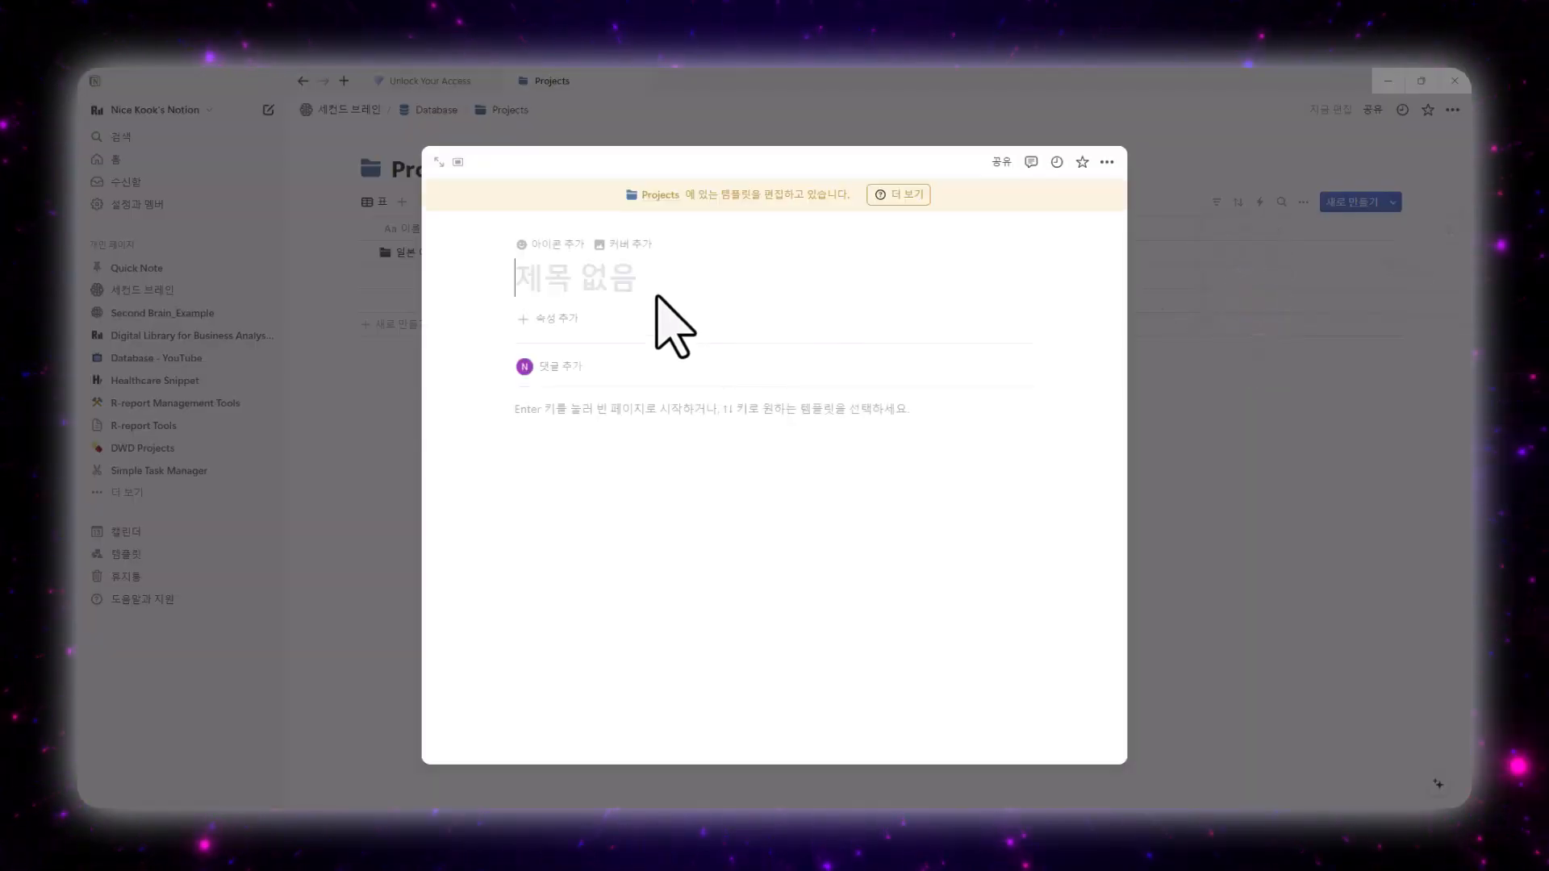
type("New Project")
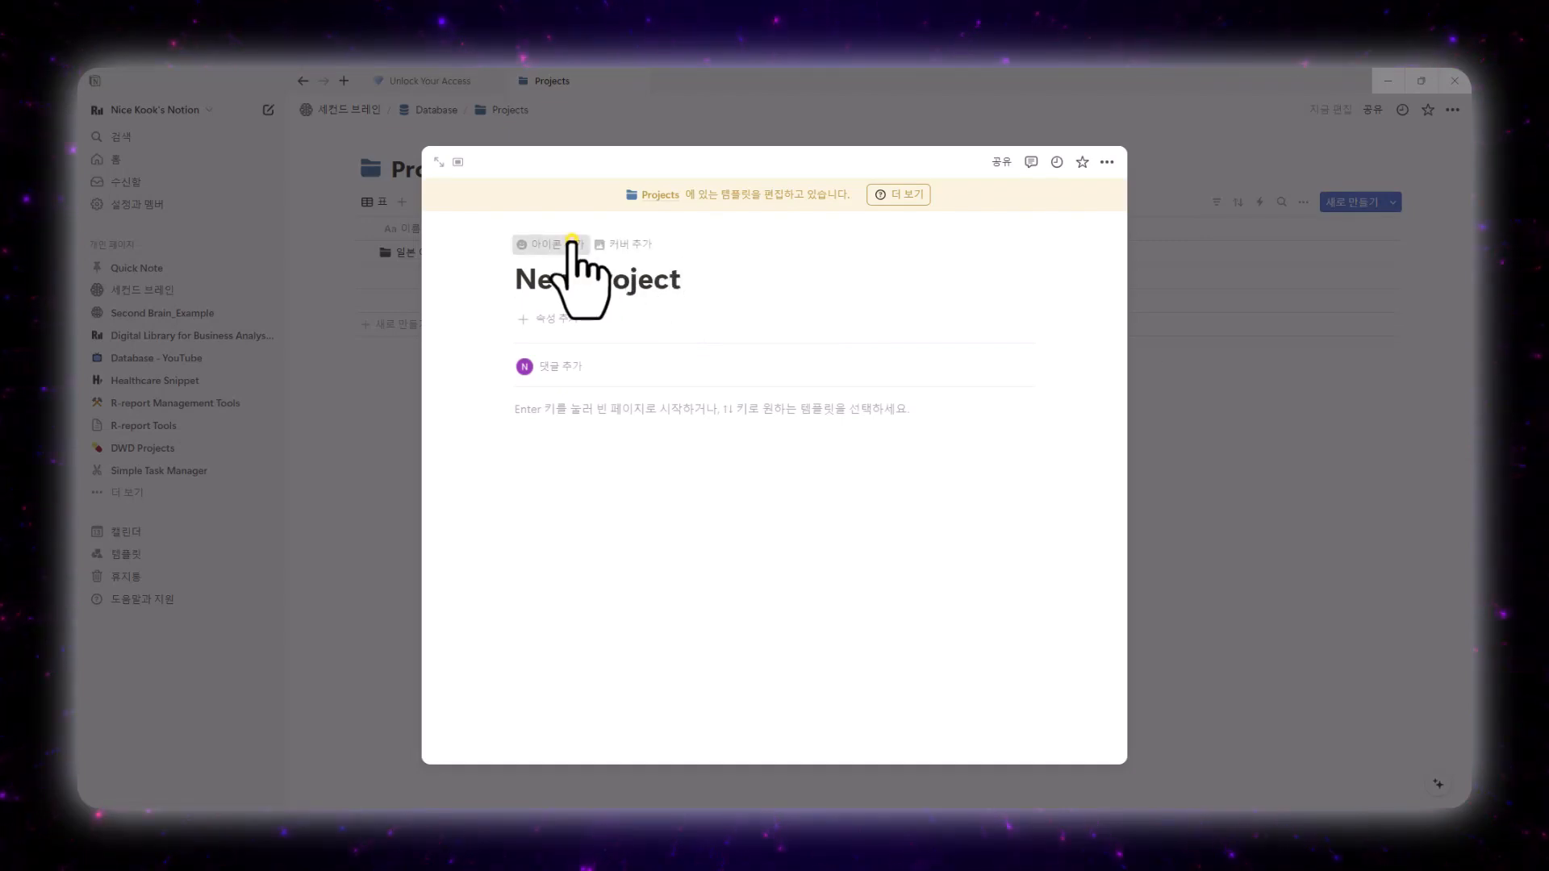
left_click(569, 242)
left_click(463, 354)
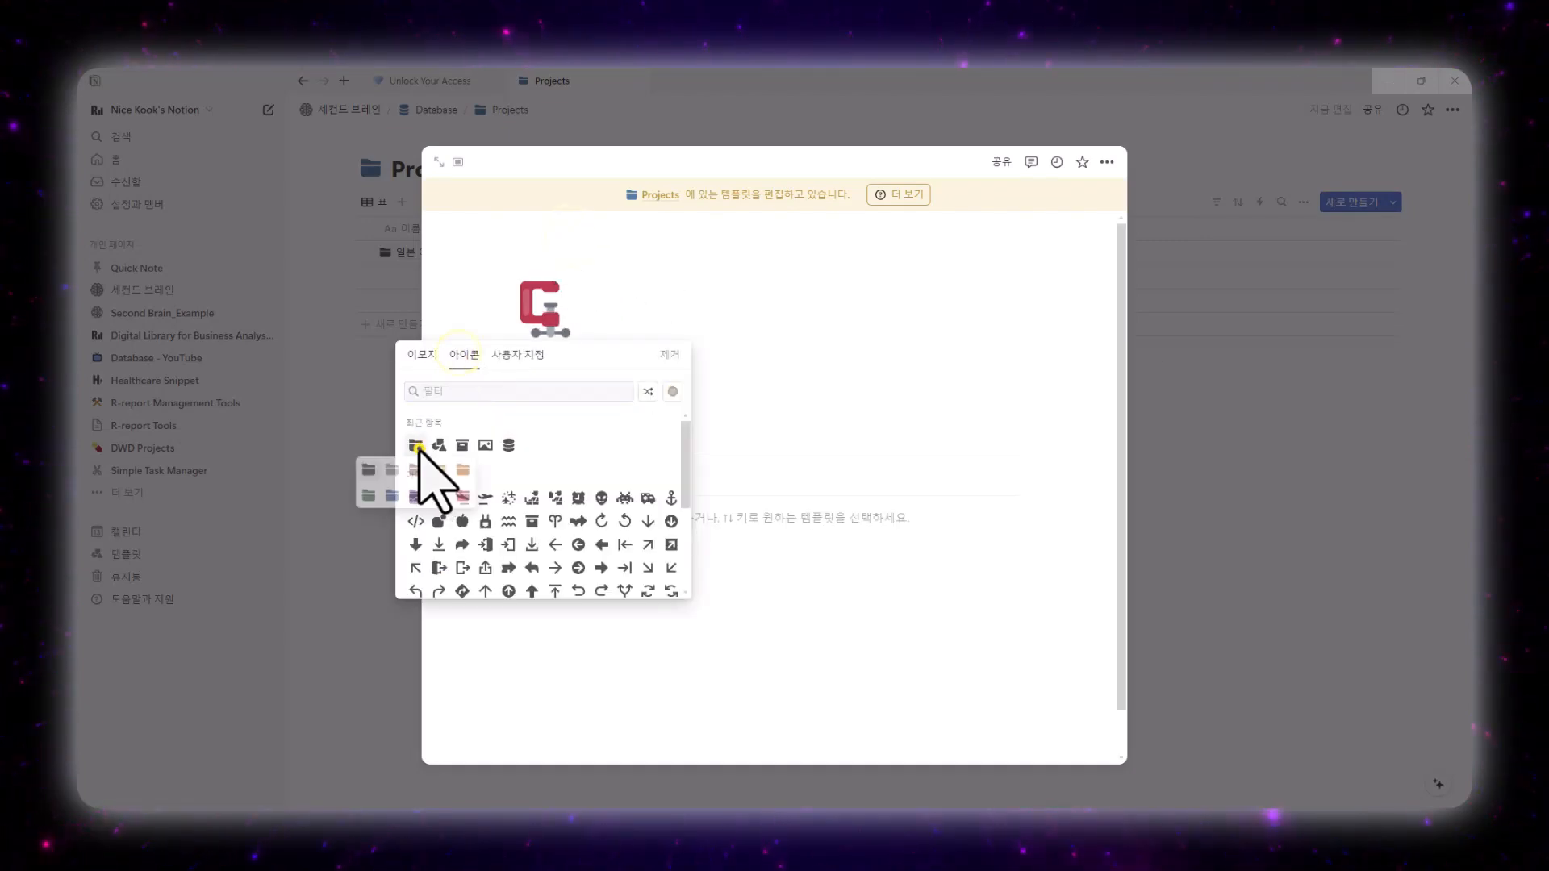
left_click(368, 472)
left_click(1226, 513)
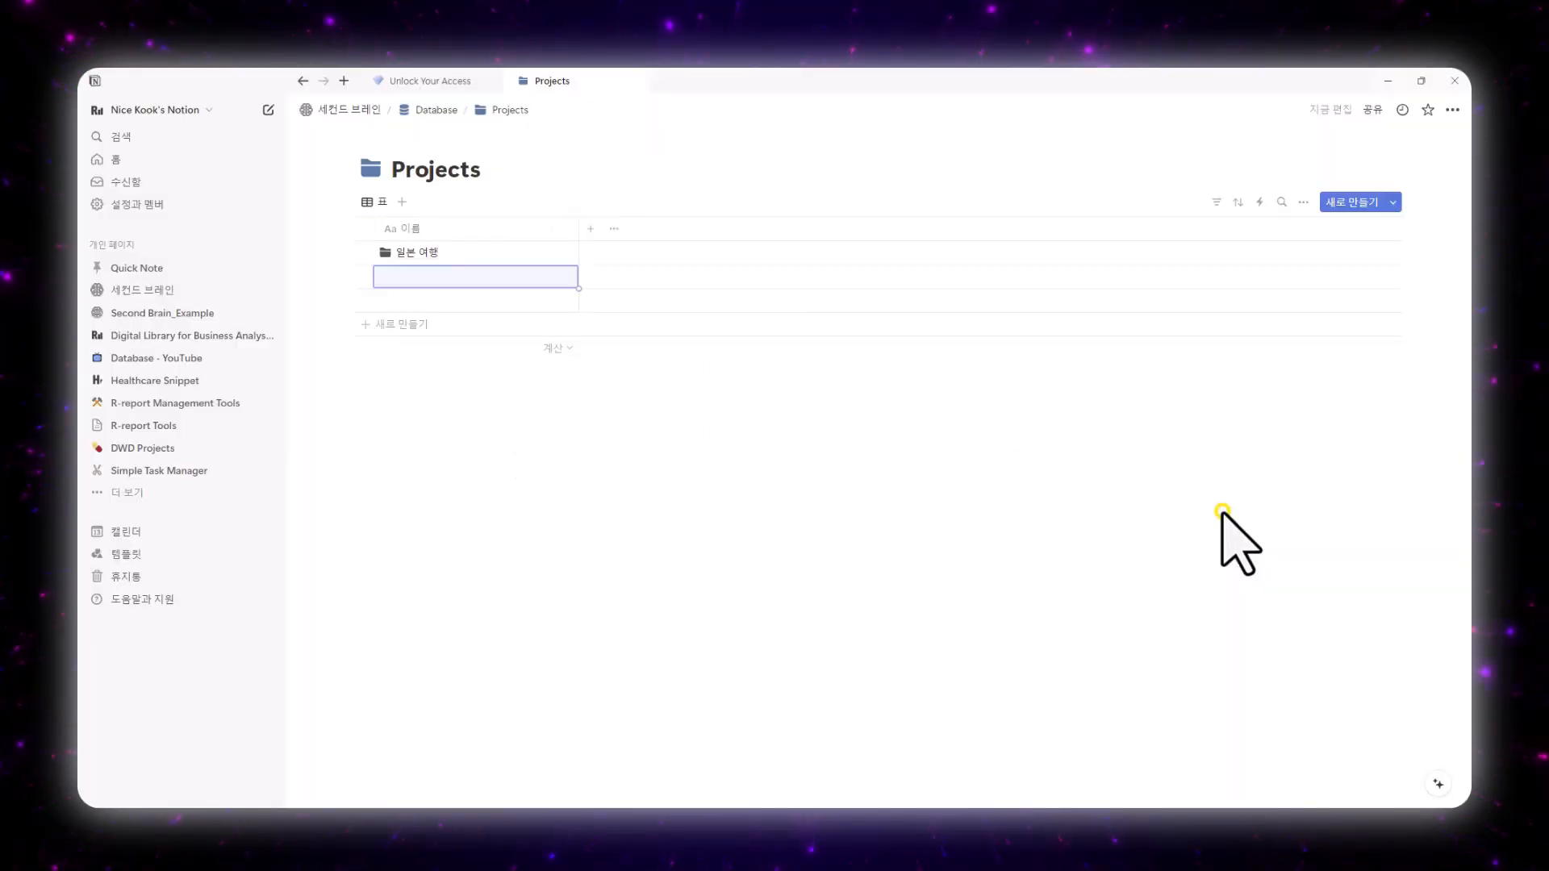
Make the New Project template the default for all views of Projects.
left_click(1391, 204)
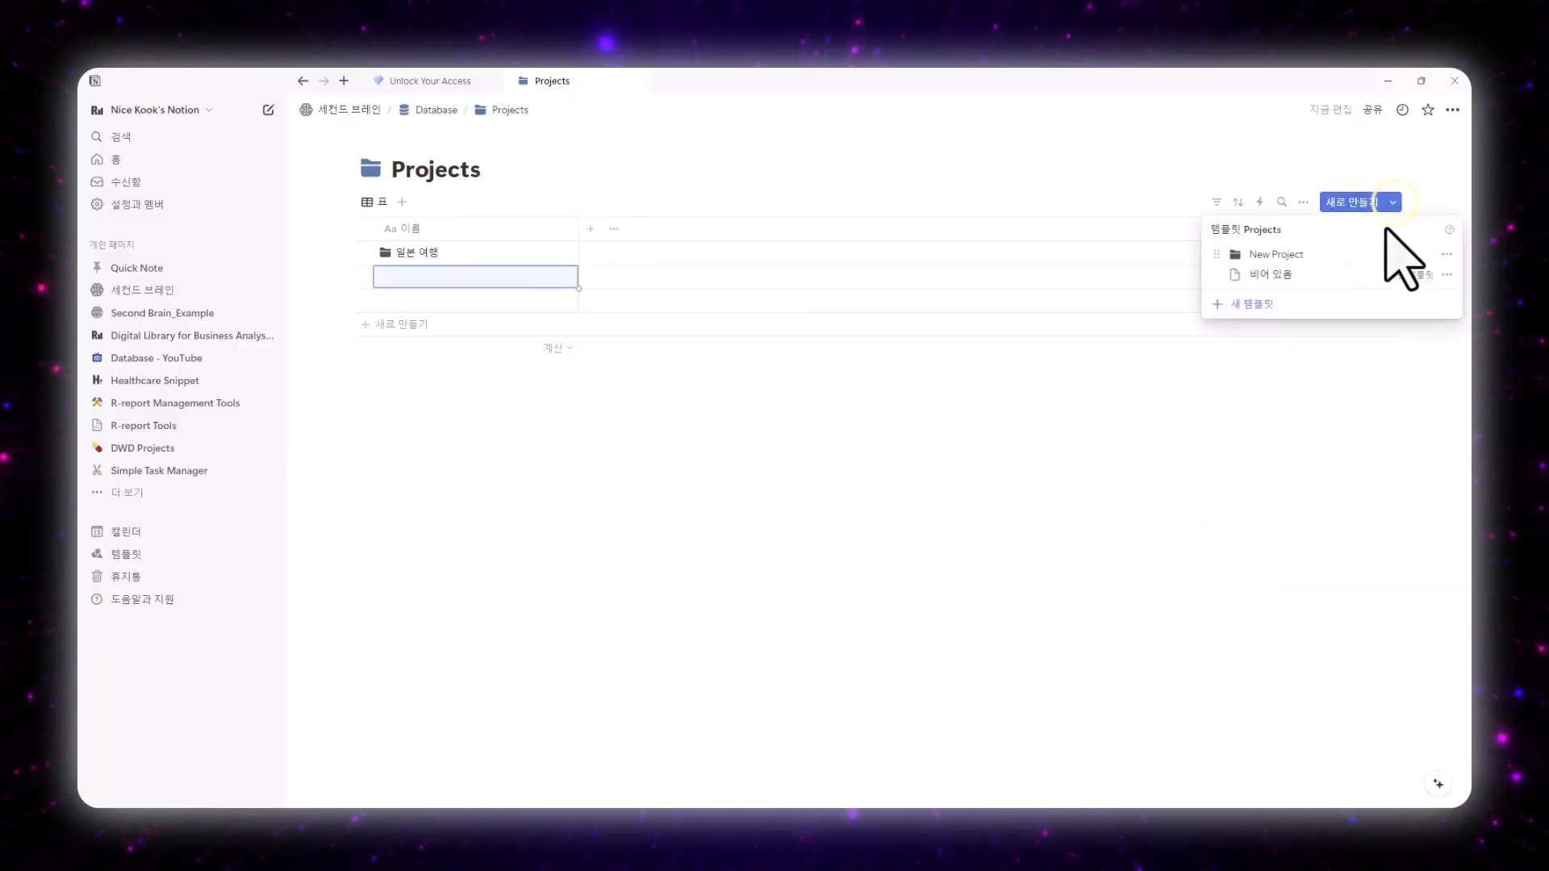
left_click(1446, 254)
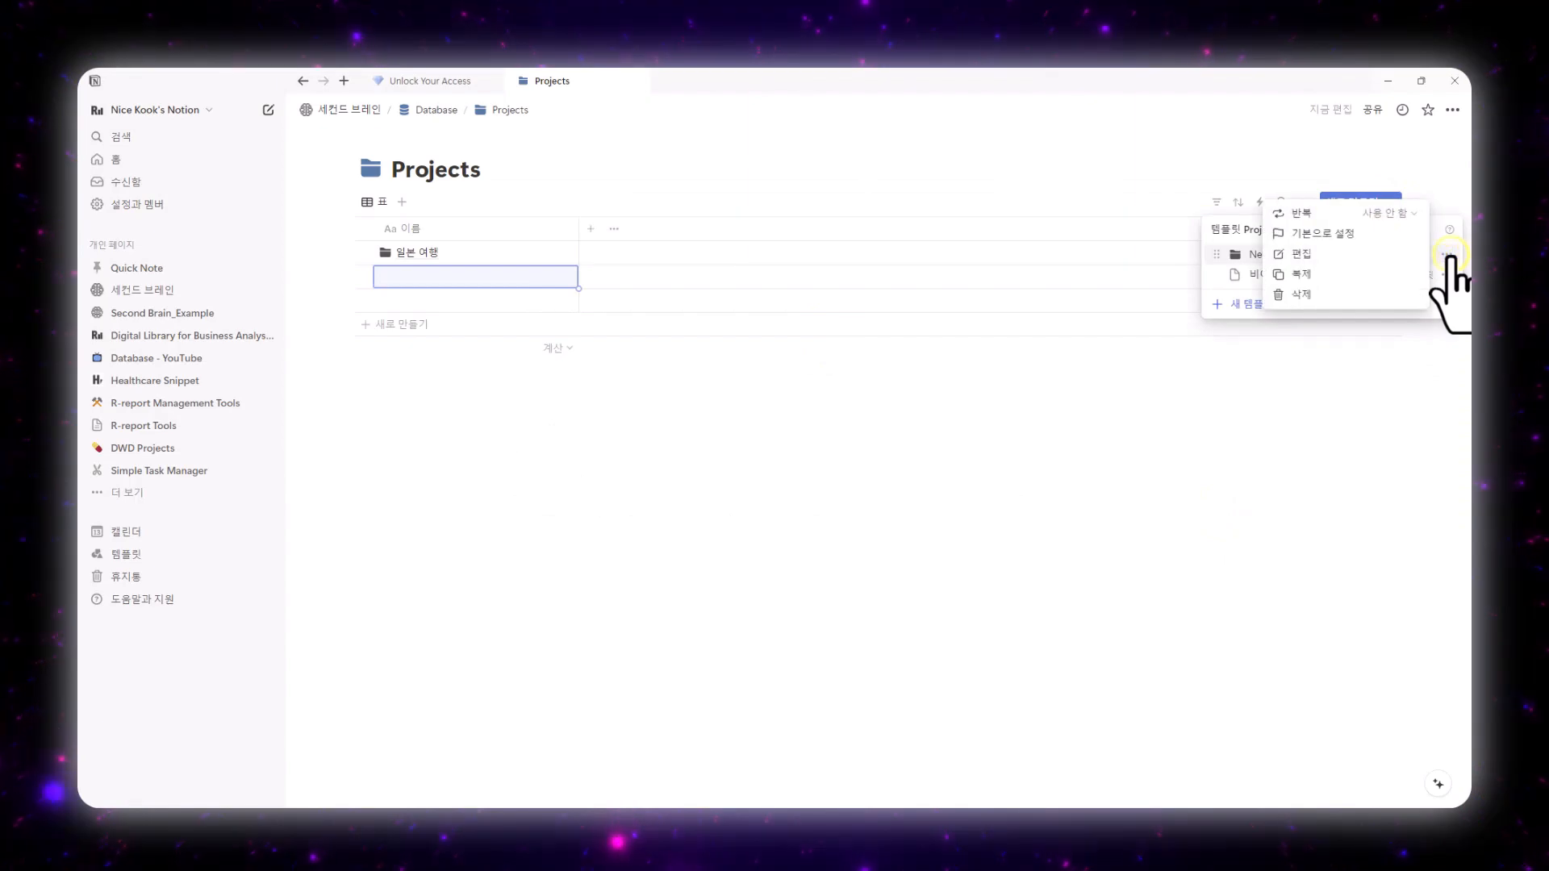
left_click(1347, 234)
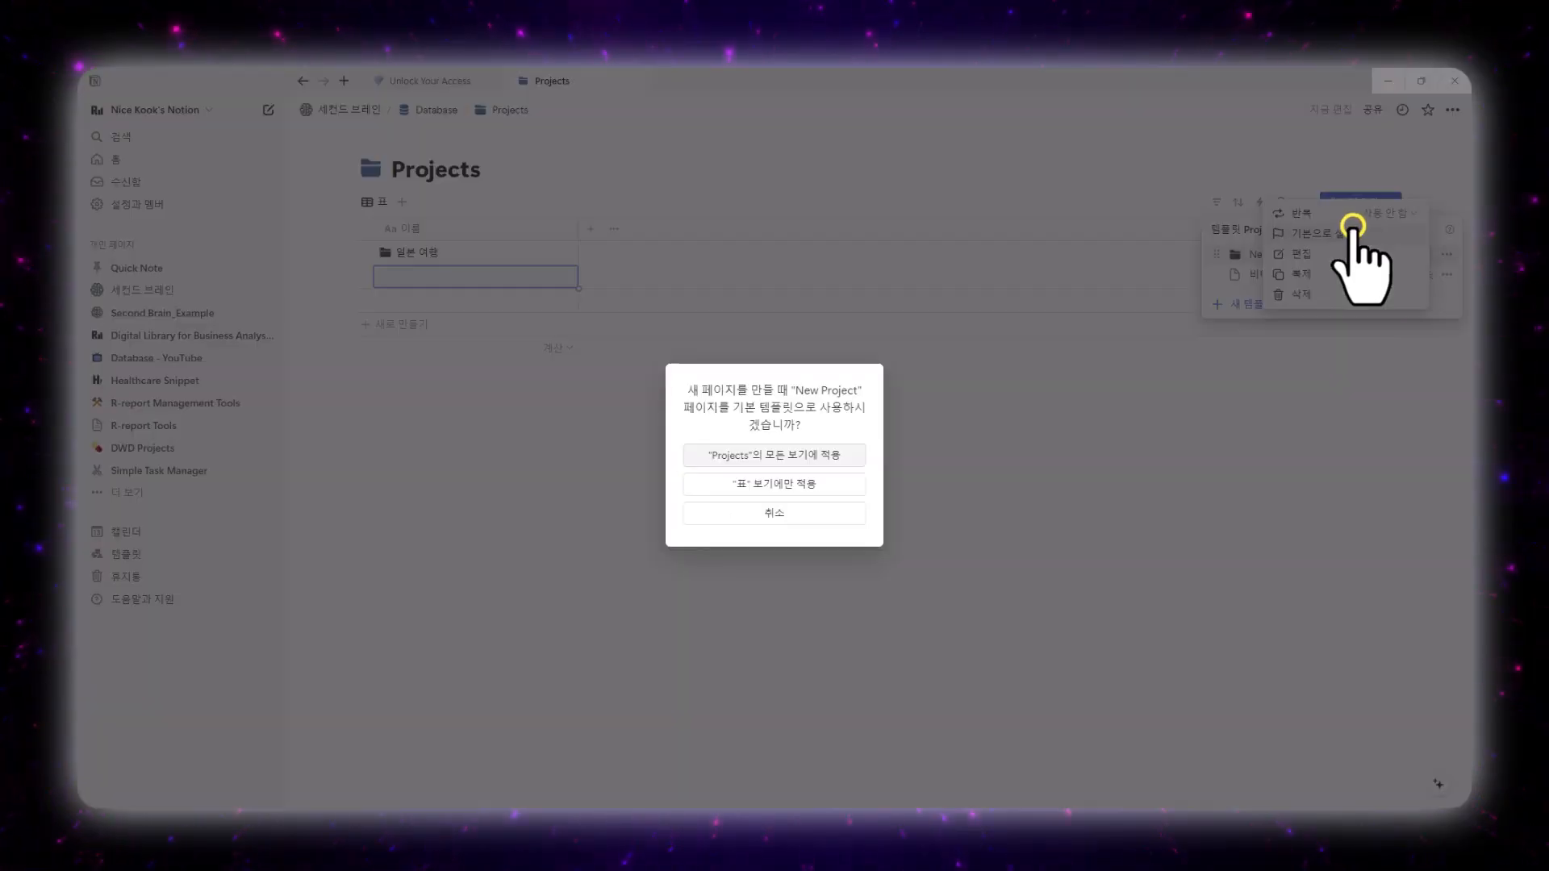
left_click(777, 458)
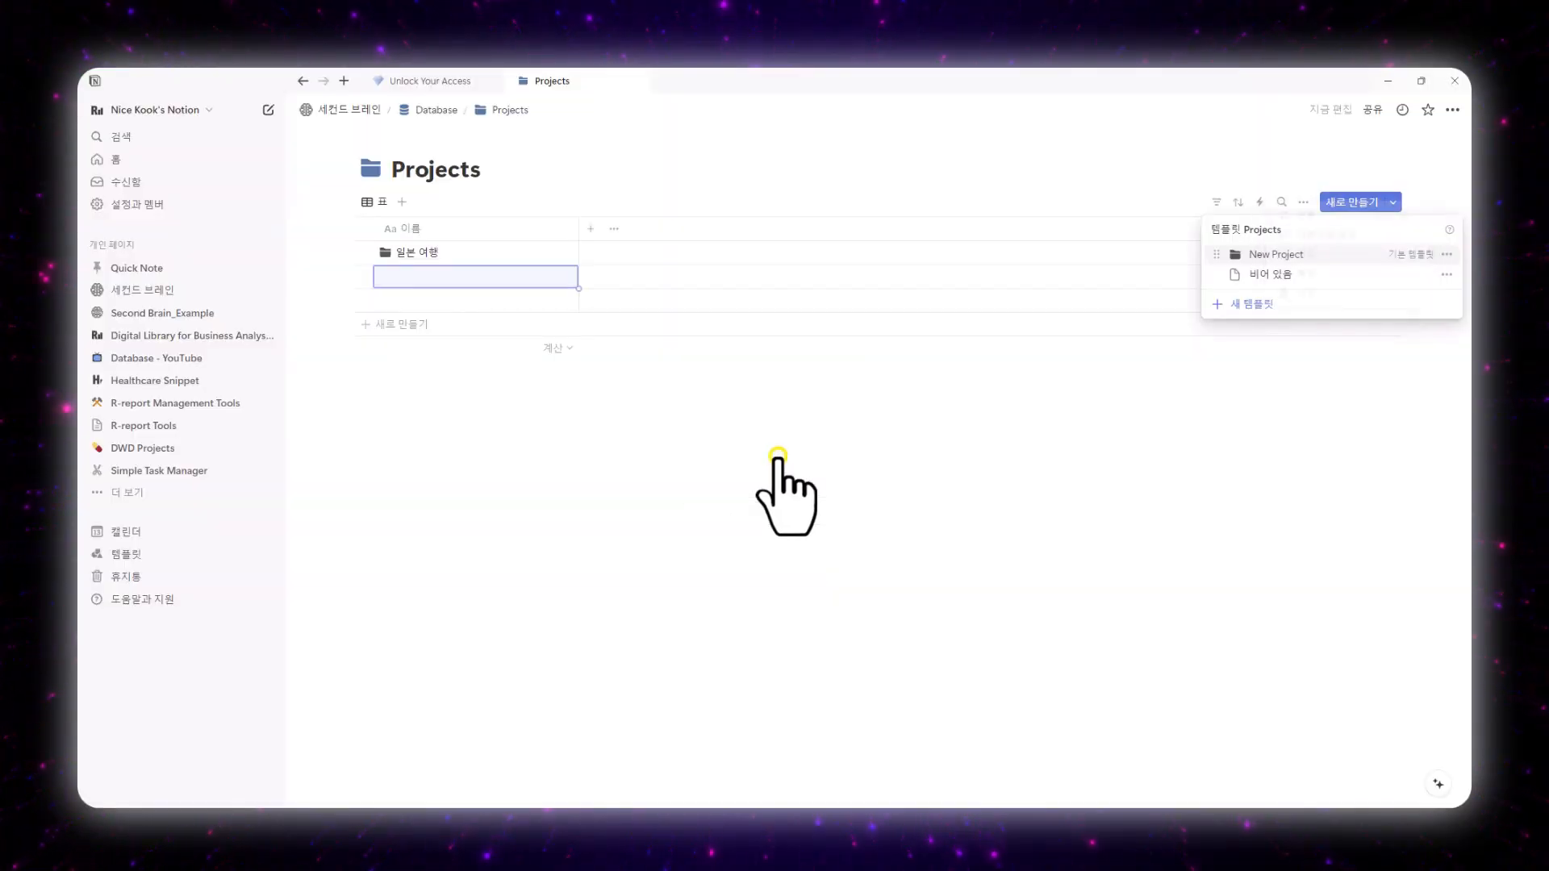
left_click(789, 484)
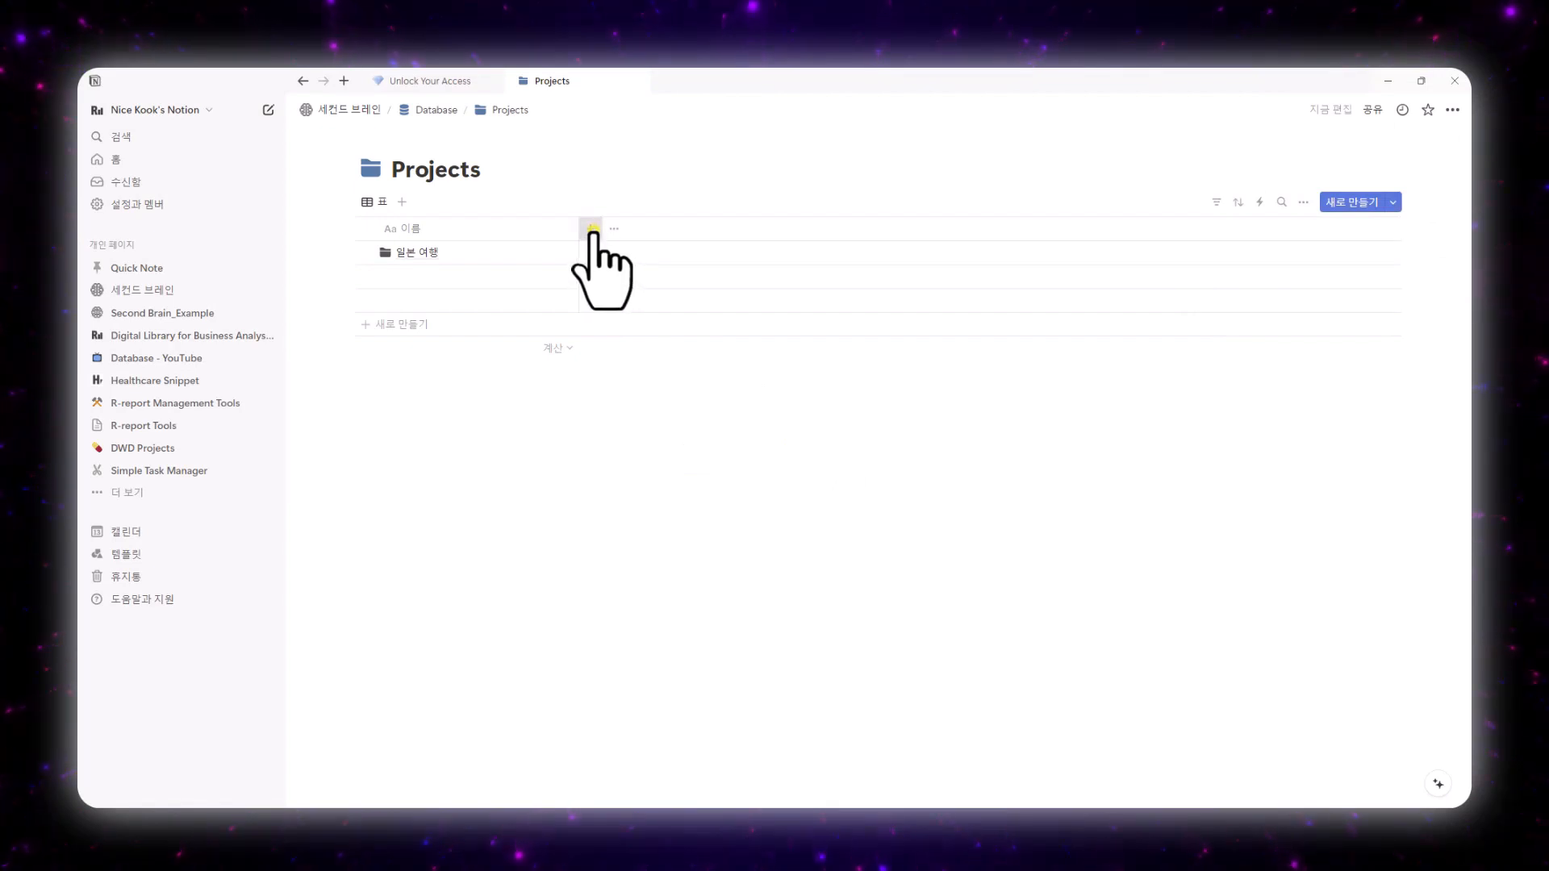
Add two date properties to Projects, named 시작일 and 종료일.
left_click(593, 229)
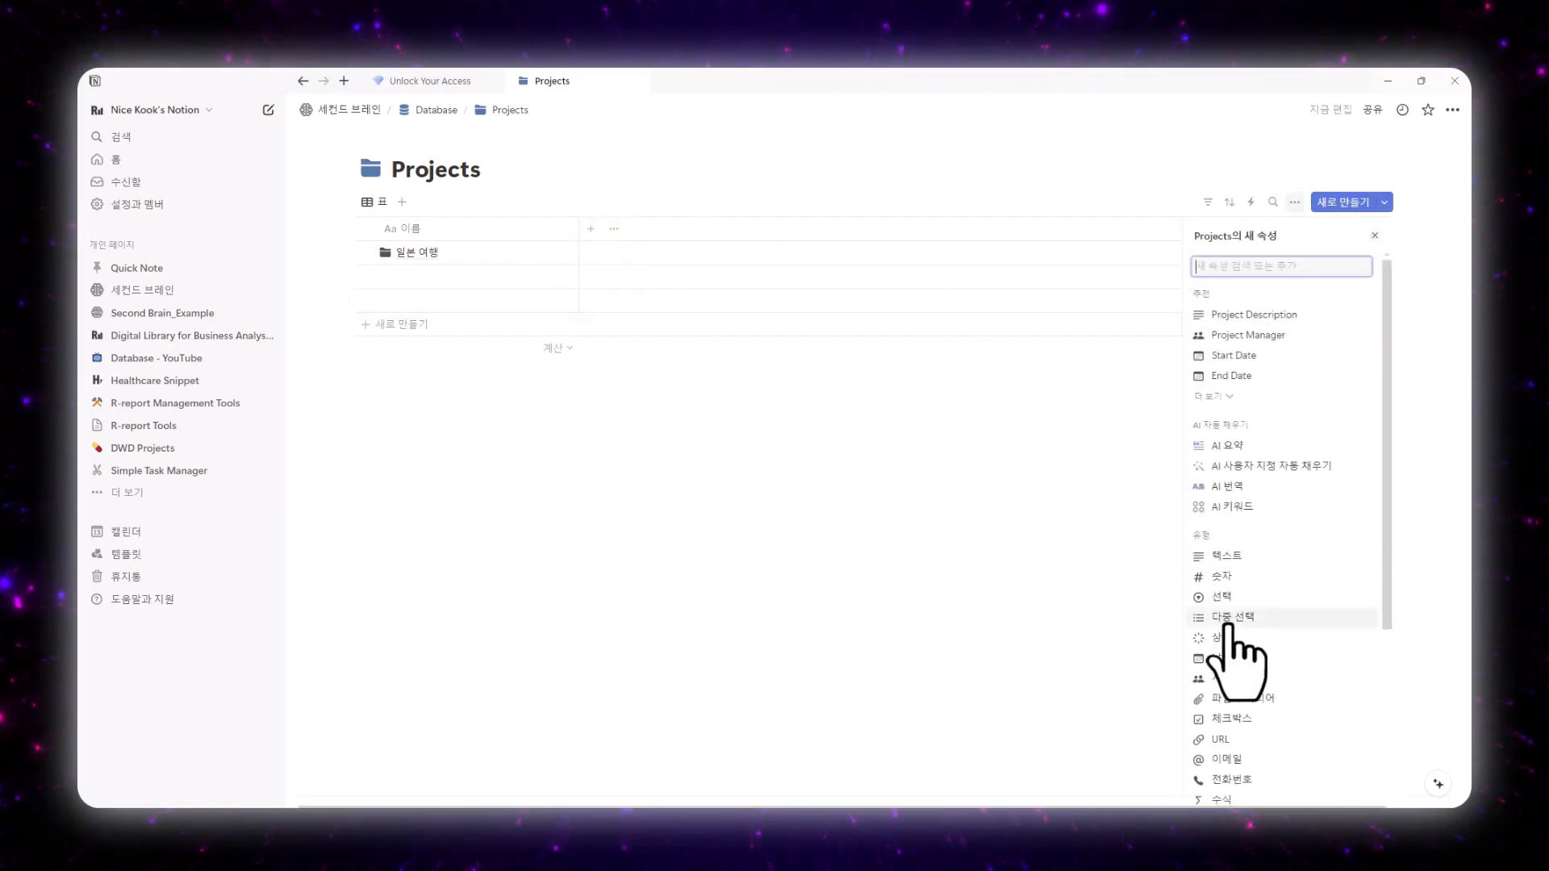
left_click(1230, 658)
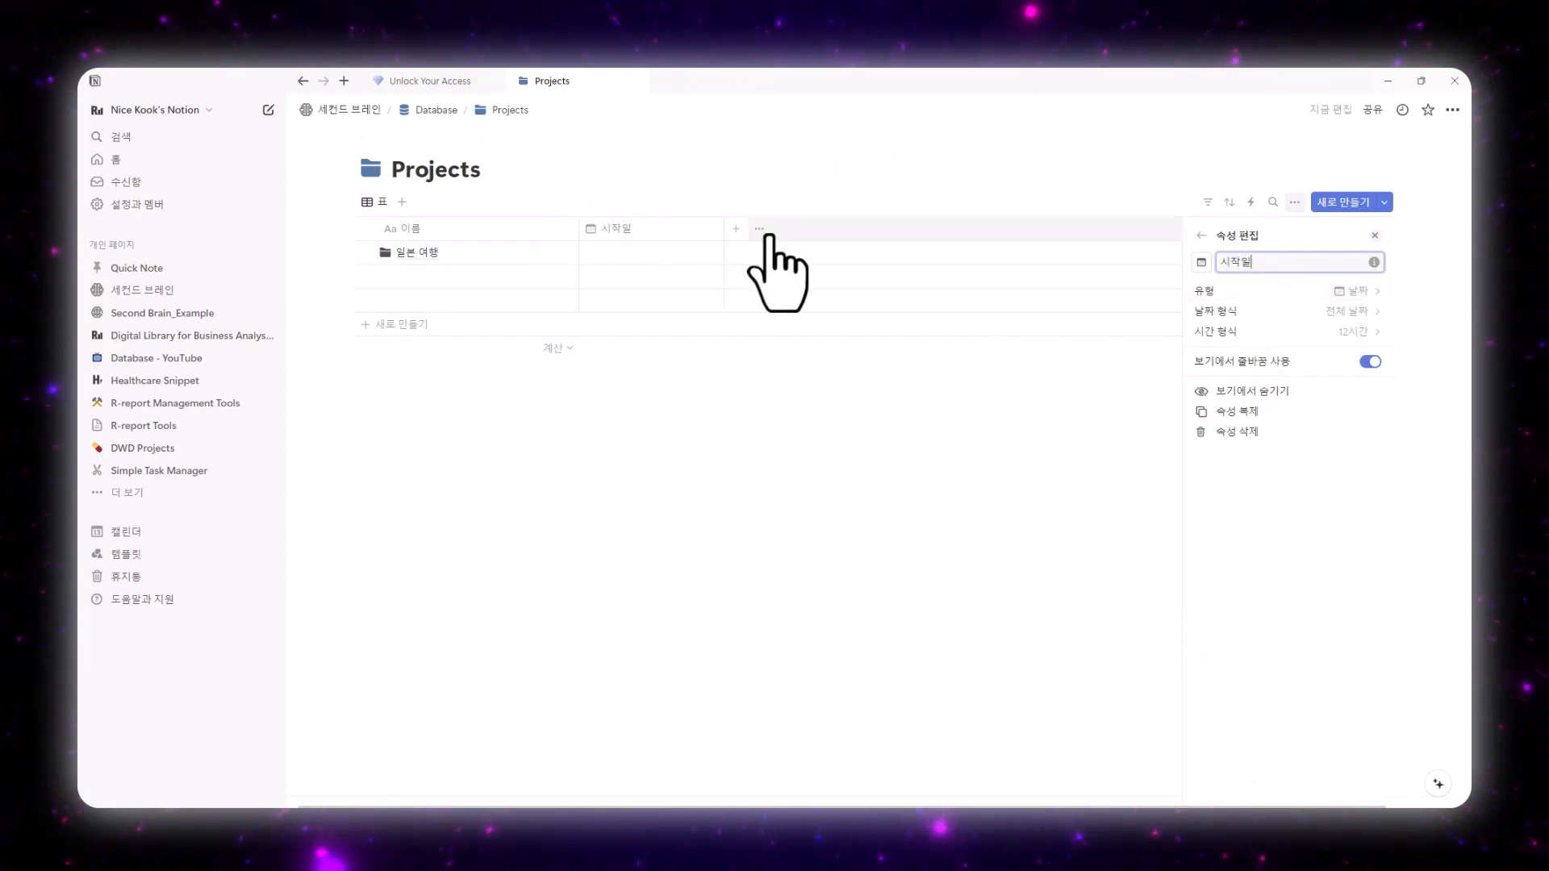
left_click(738, 228)
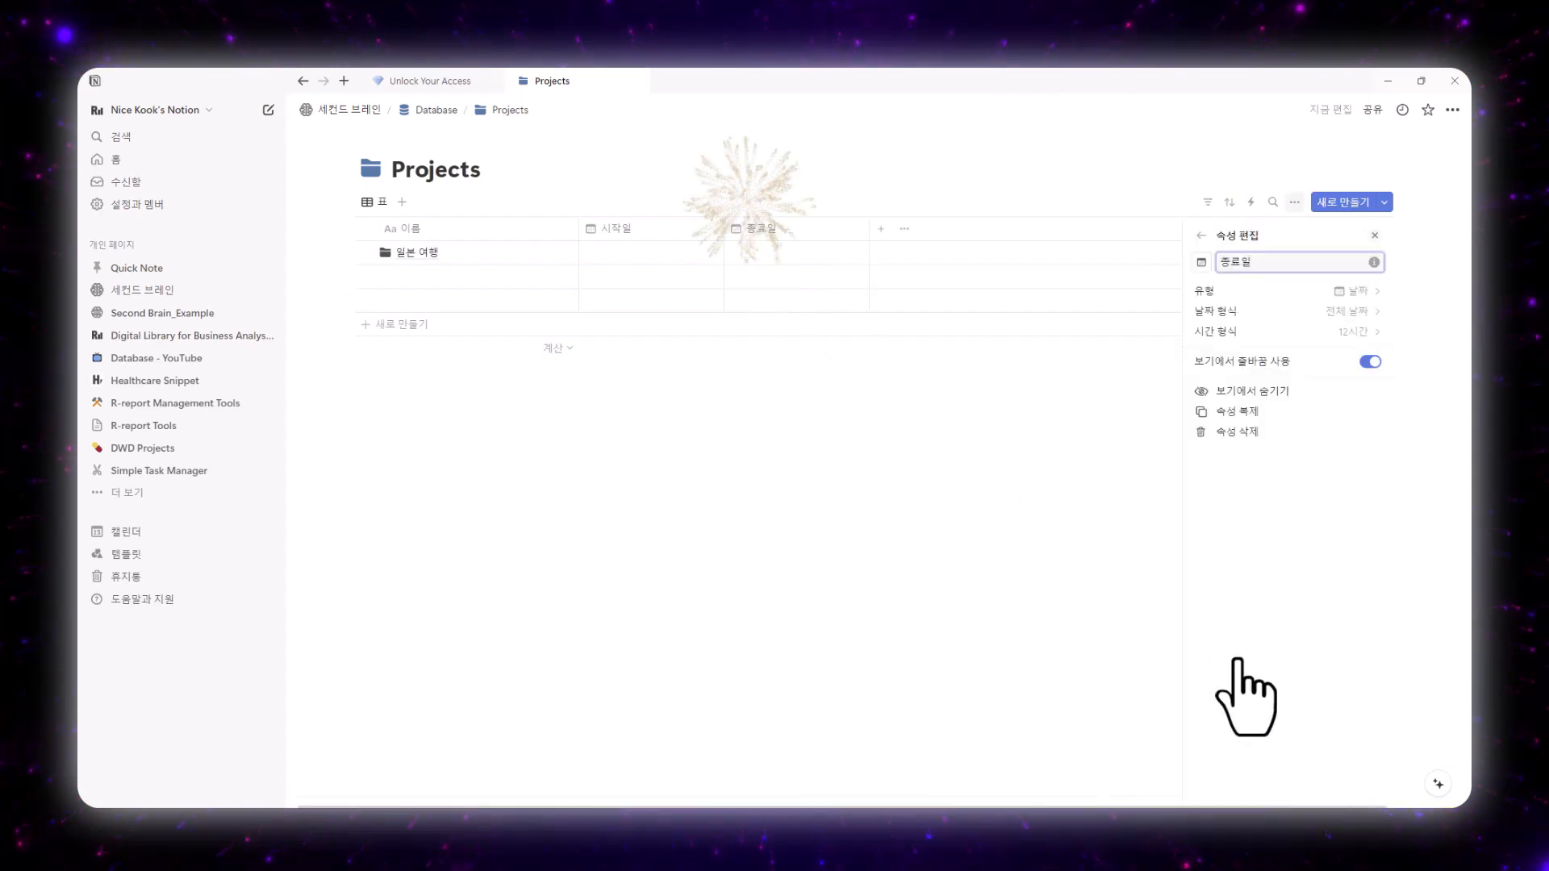
key("Return")
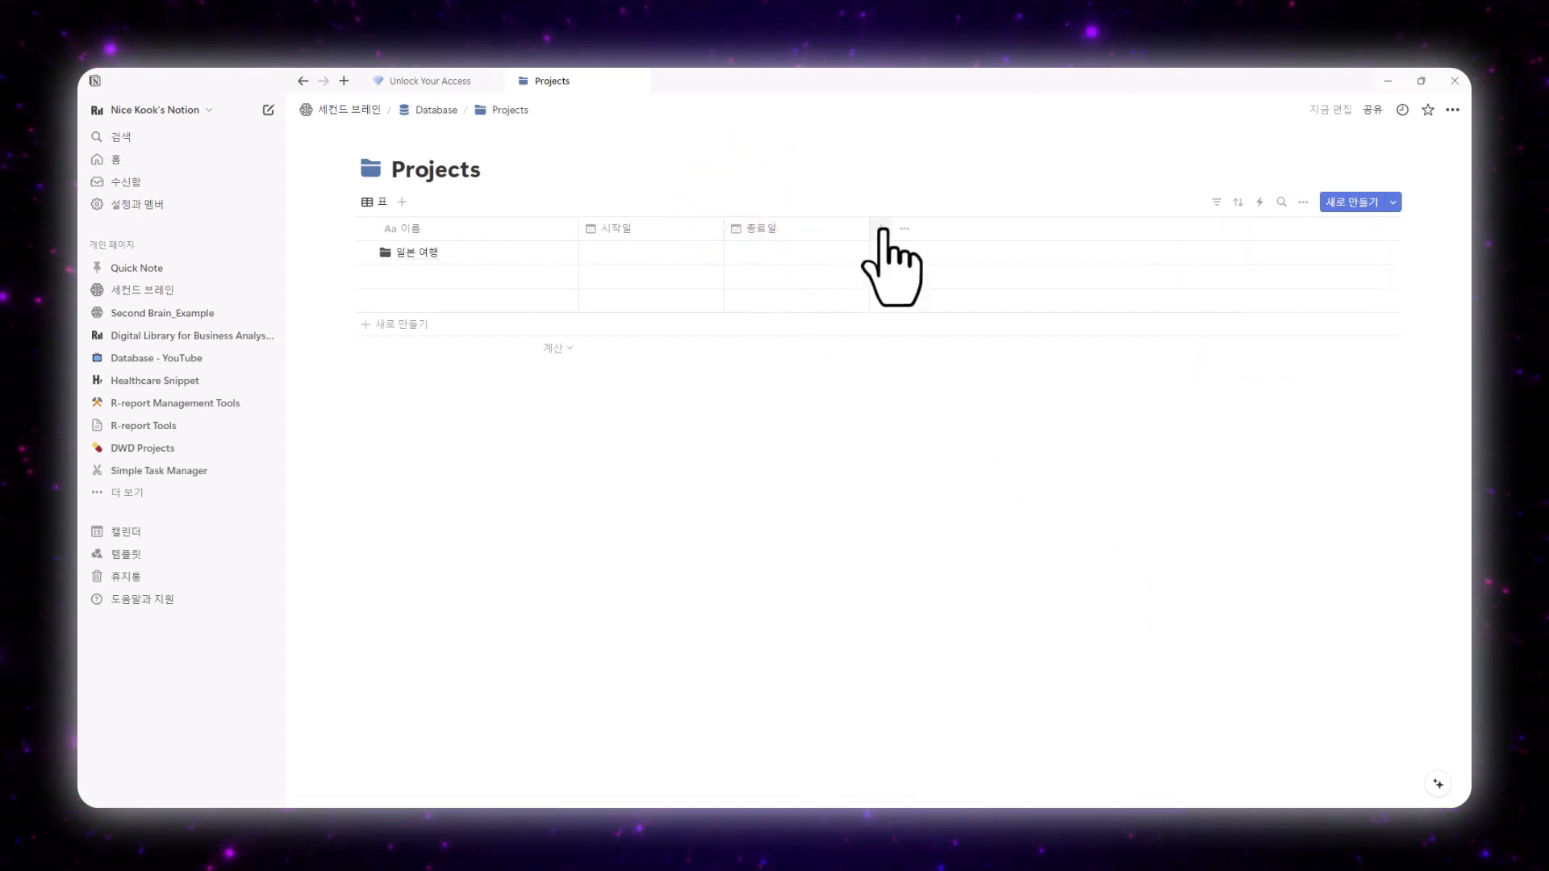
Add a 상태 status property to Projects and rename its 시작 전 option to 인박스.
left_click(882, 229)
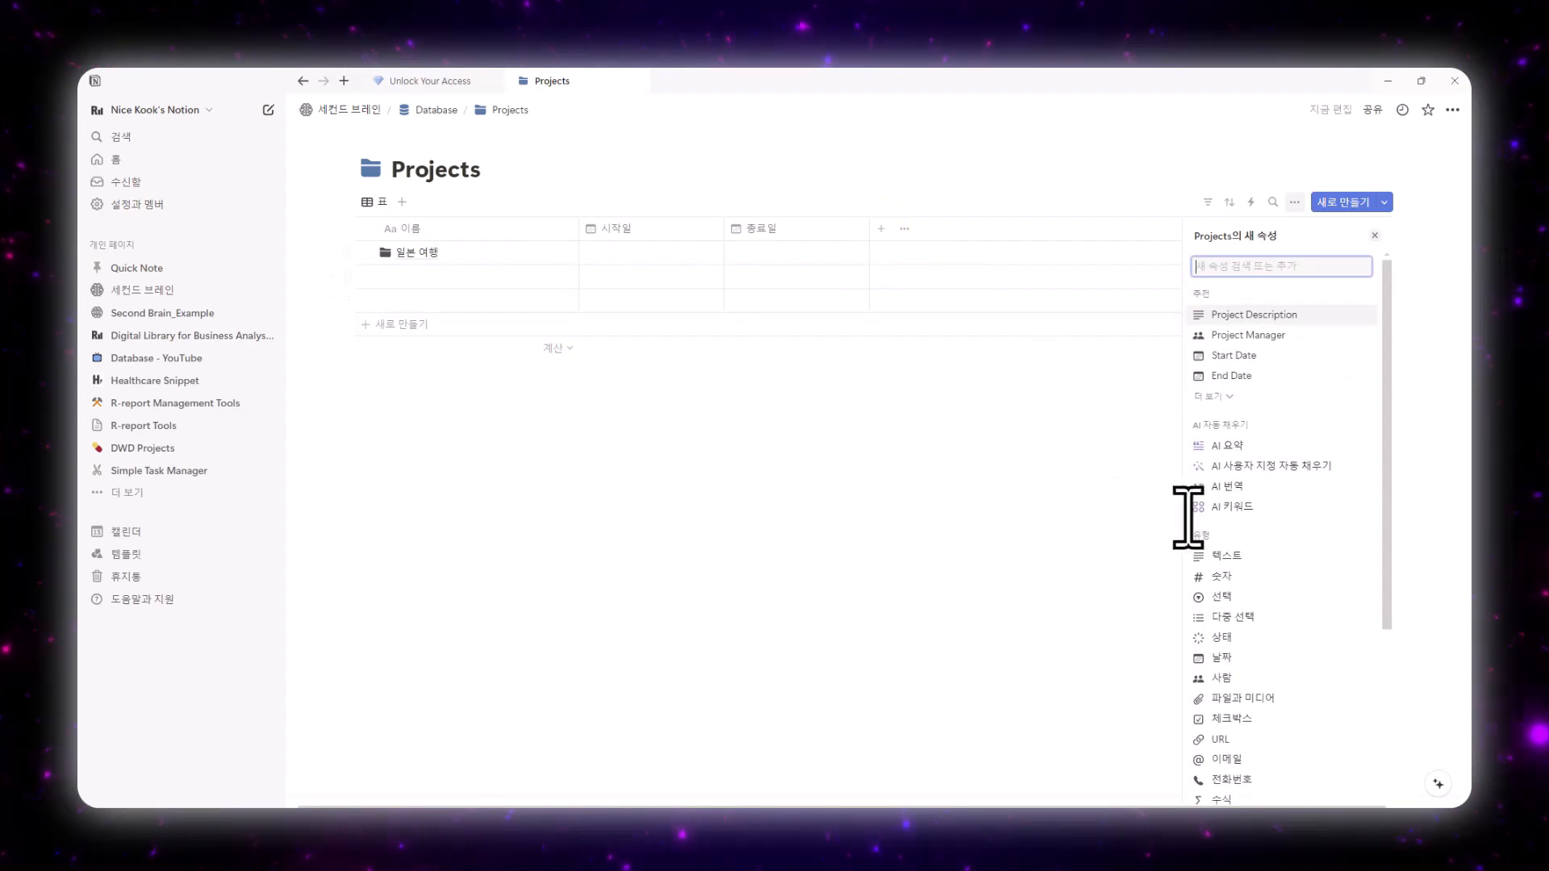
left_click(1222, 637)
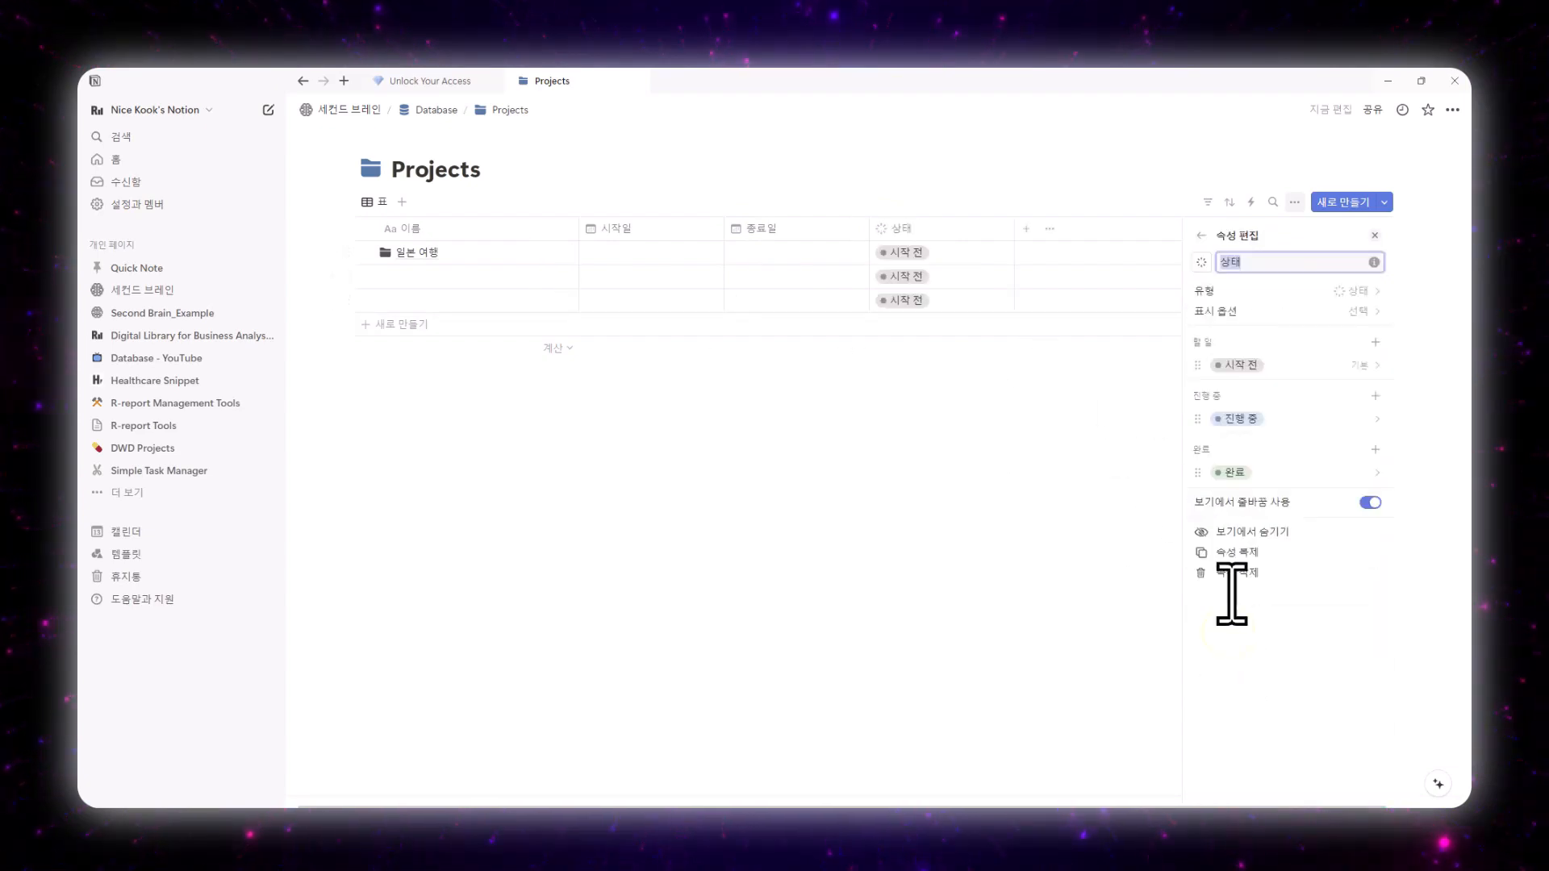
left_click(1246, 365)
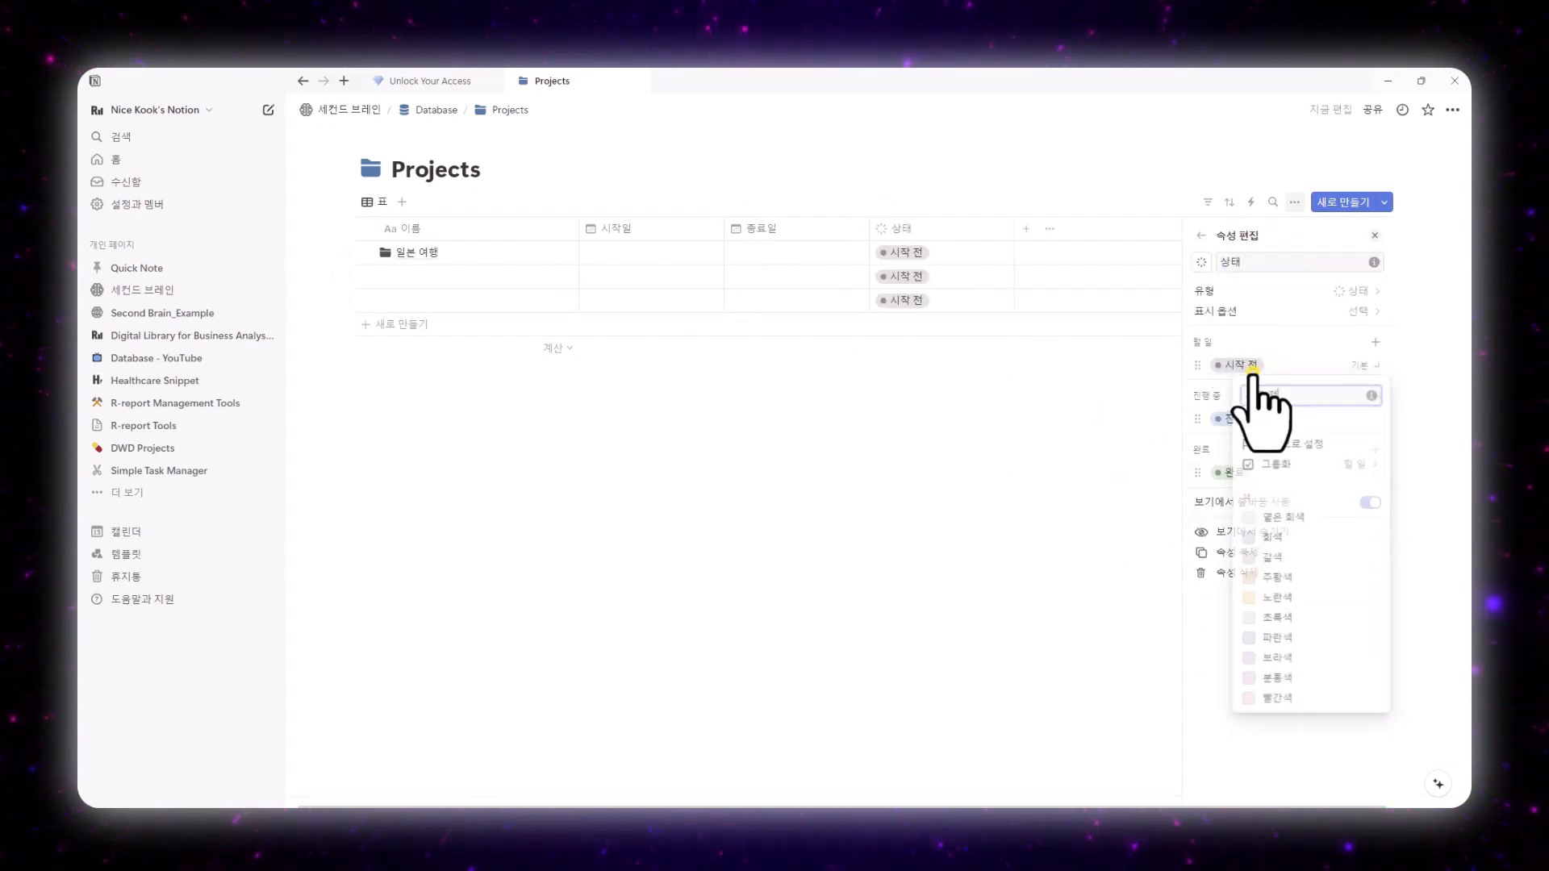
type("인박")
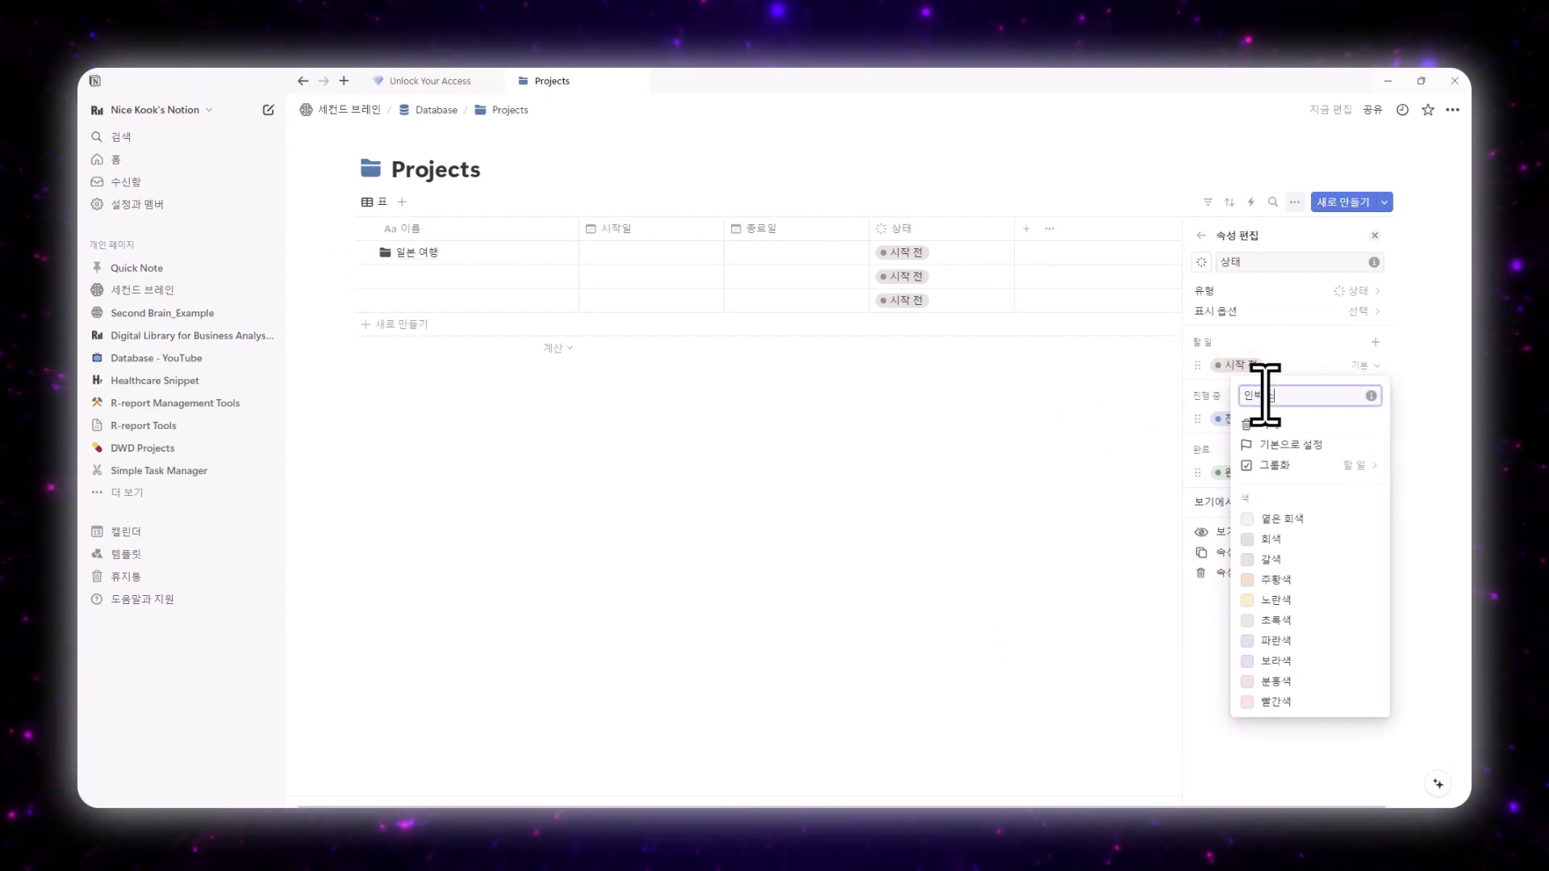
type("스")
key("Return")
Add a blue (파란색) status option 계획 중 to the 할 일 group and place it below 인박스.
left_click(1374, 342)
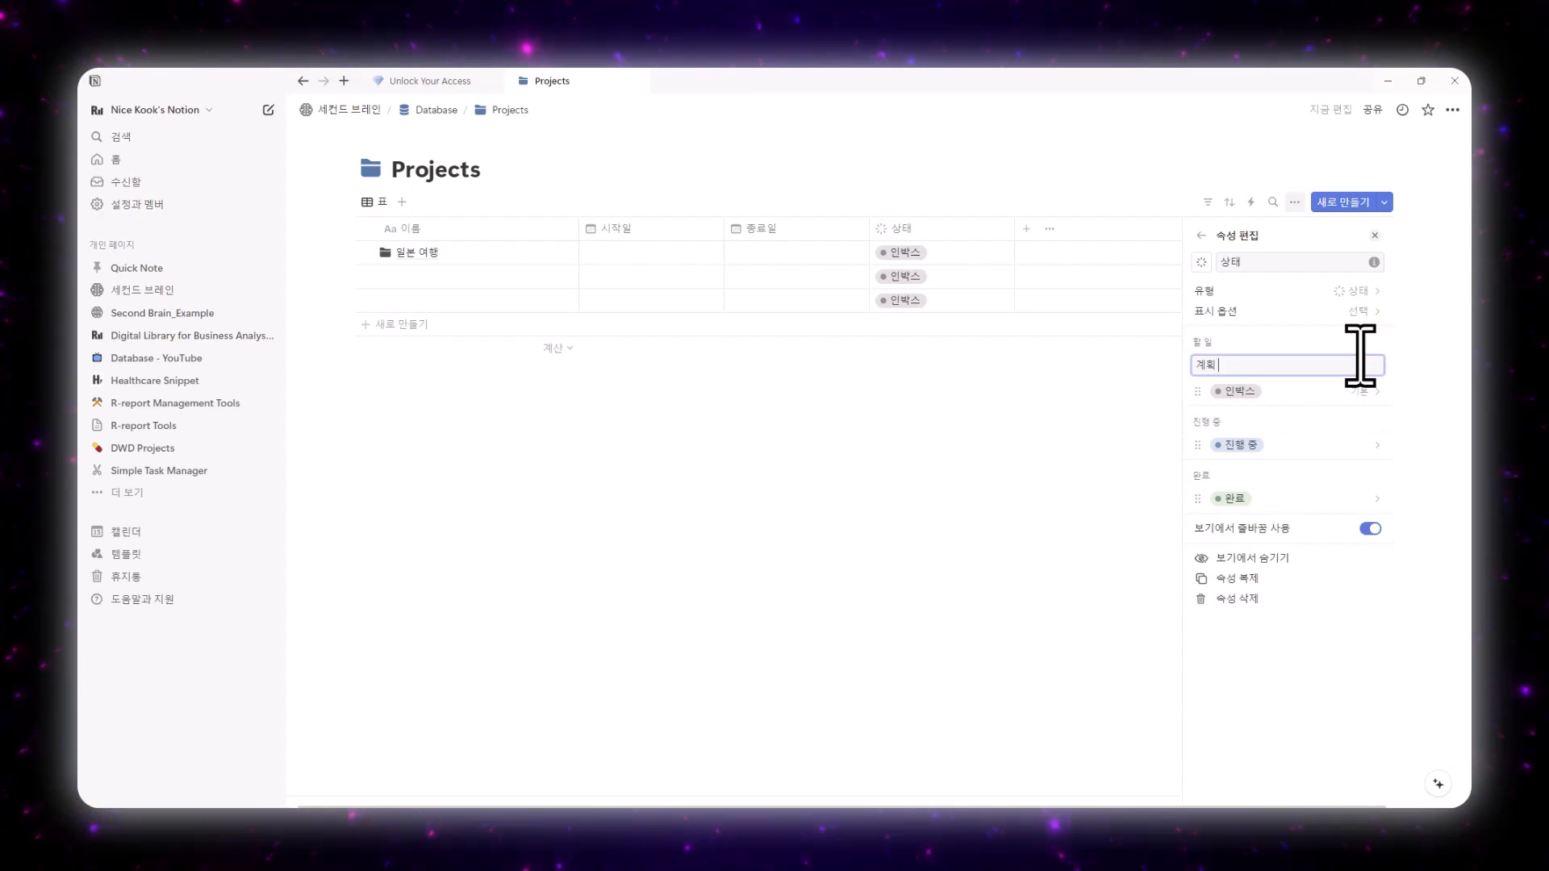
key("Return")
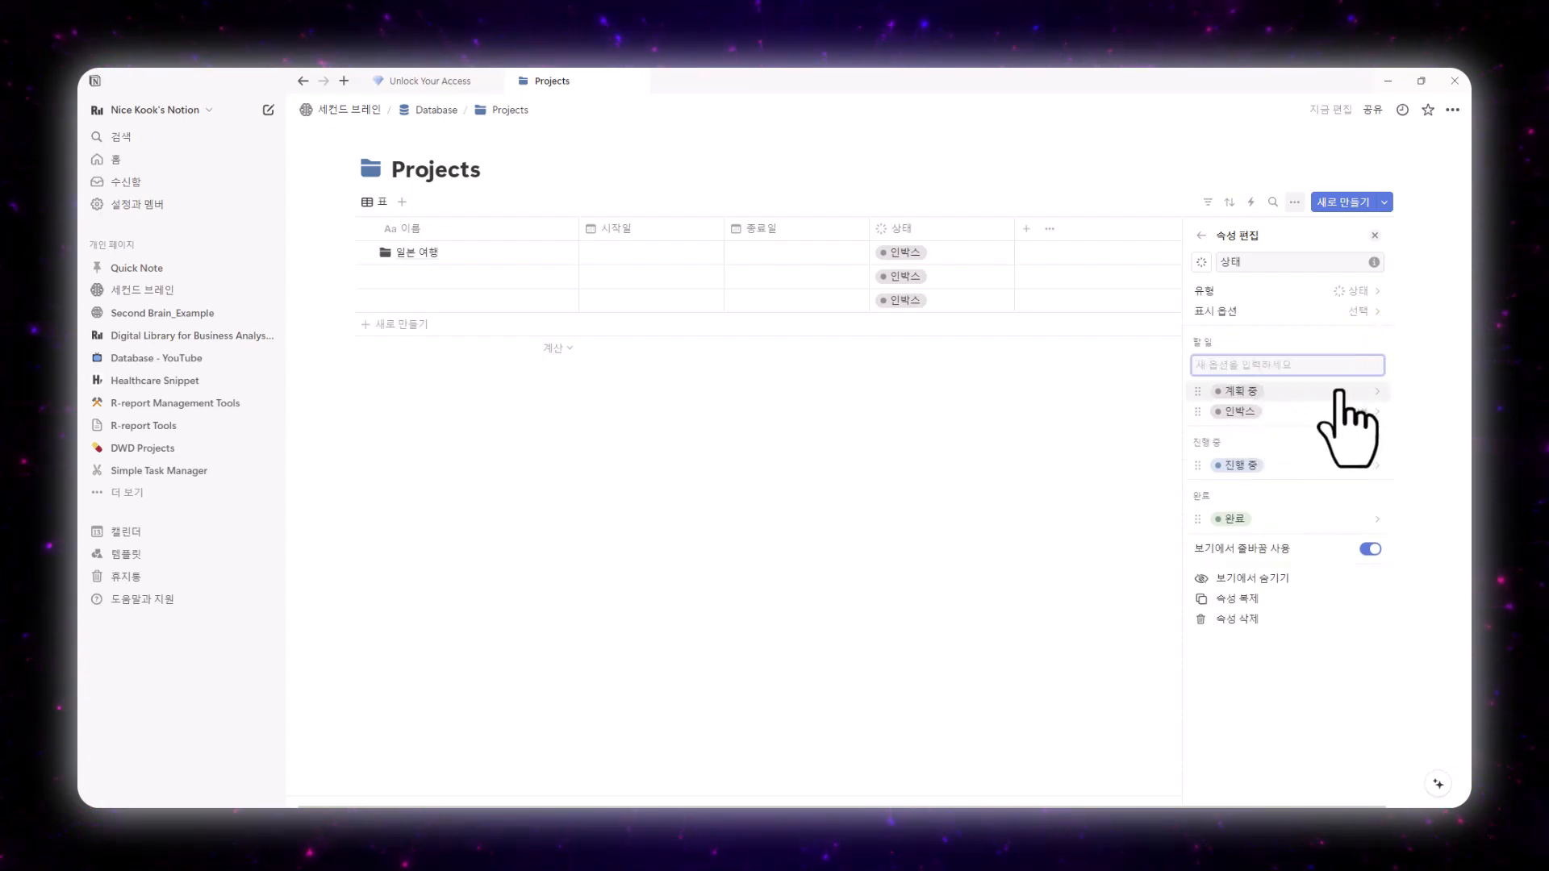
left_click(1339, 389)
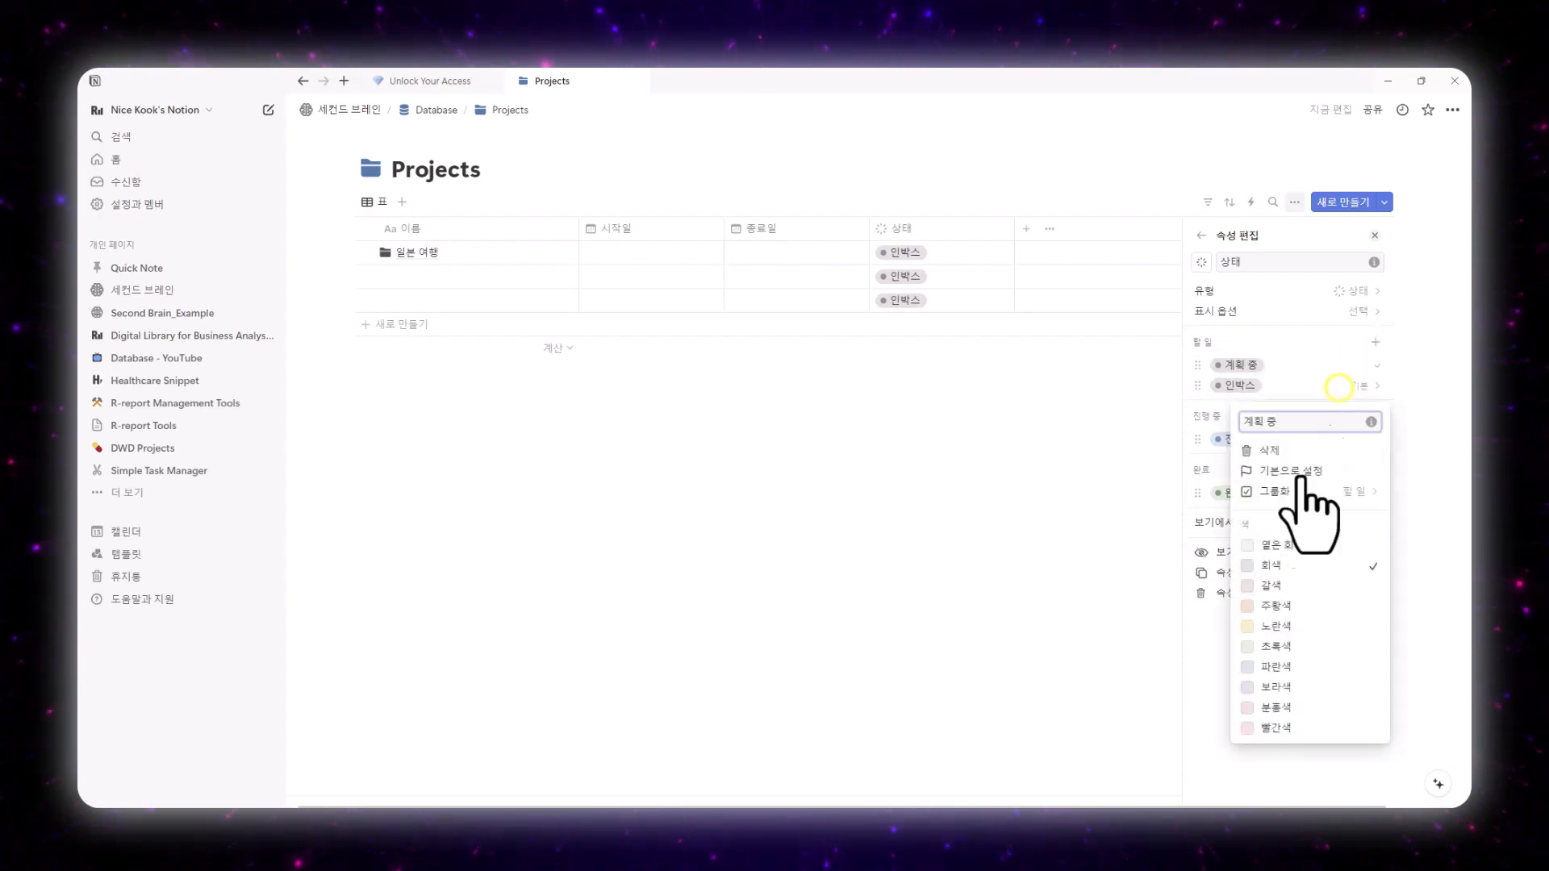
left_click(1273, 666)
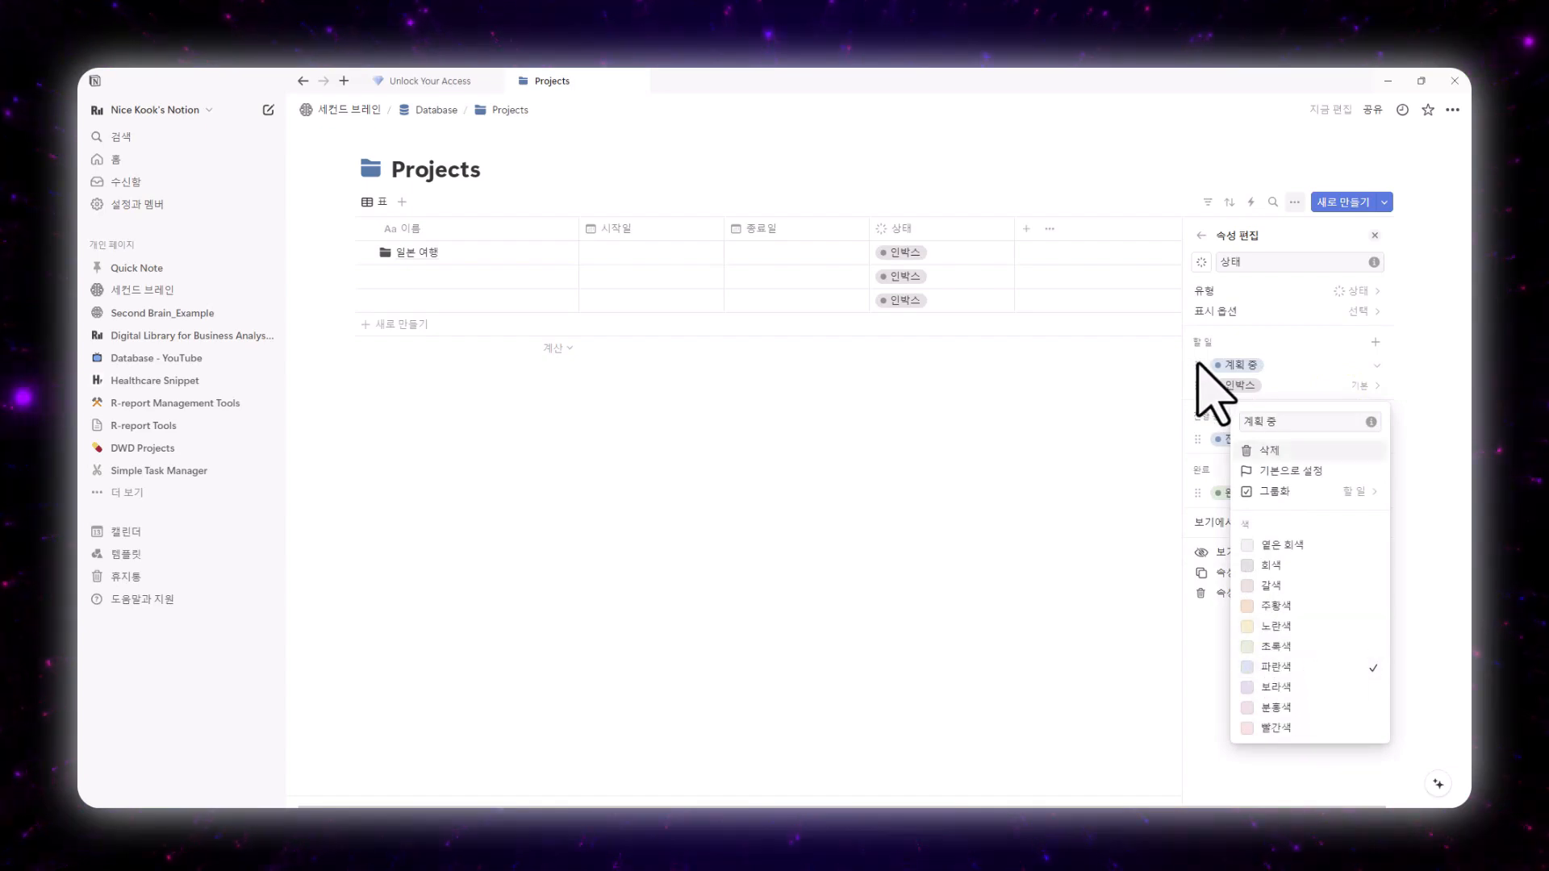
left_click_drag(1197, 364, 1194, 386)
Color the 진행 중 status option yellow (노란색) and the 인박스 option light gray (옅은 회색).
left_click(1376, 441)
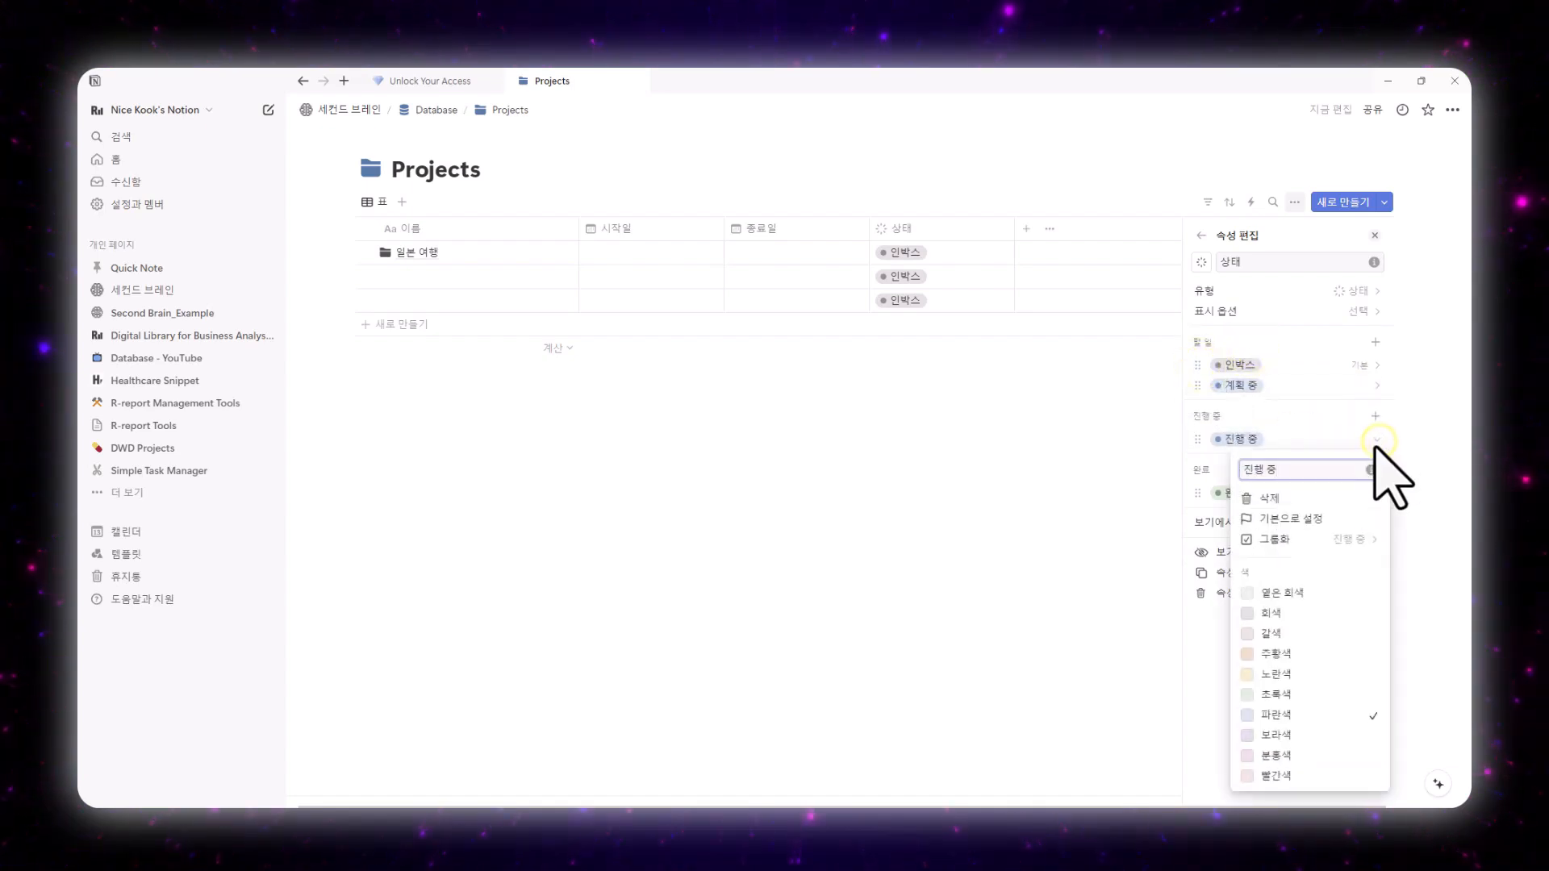
left_click(1313, 674)
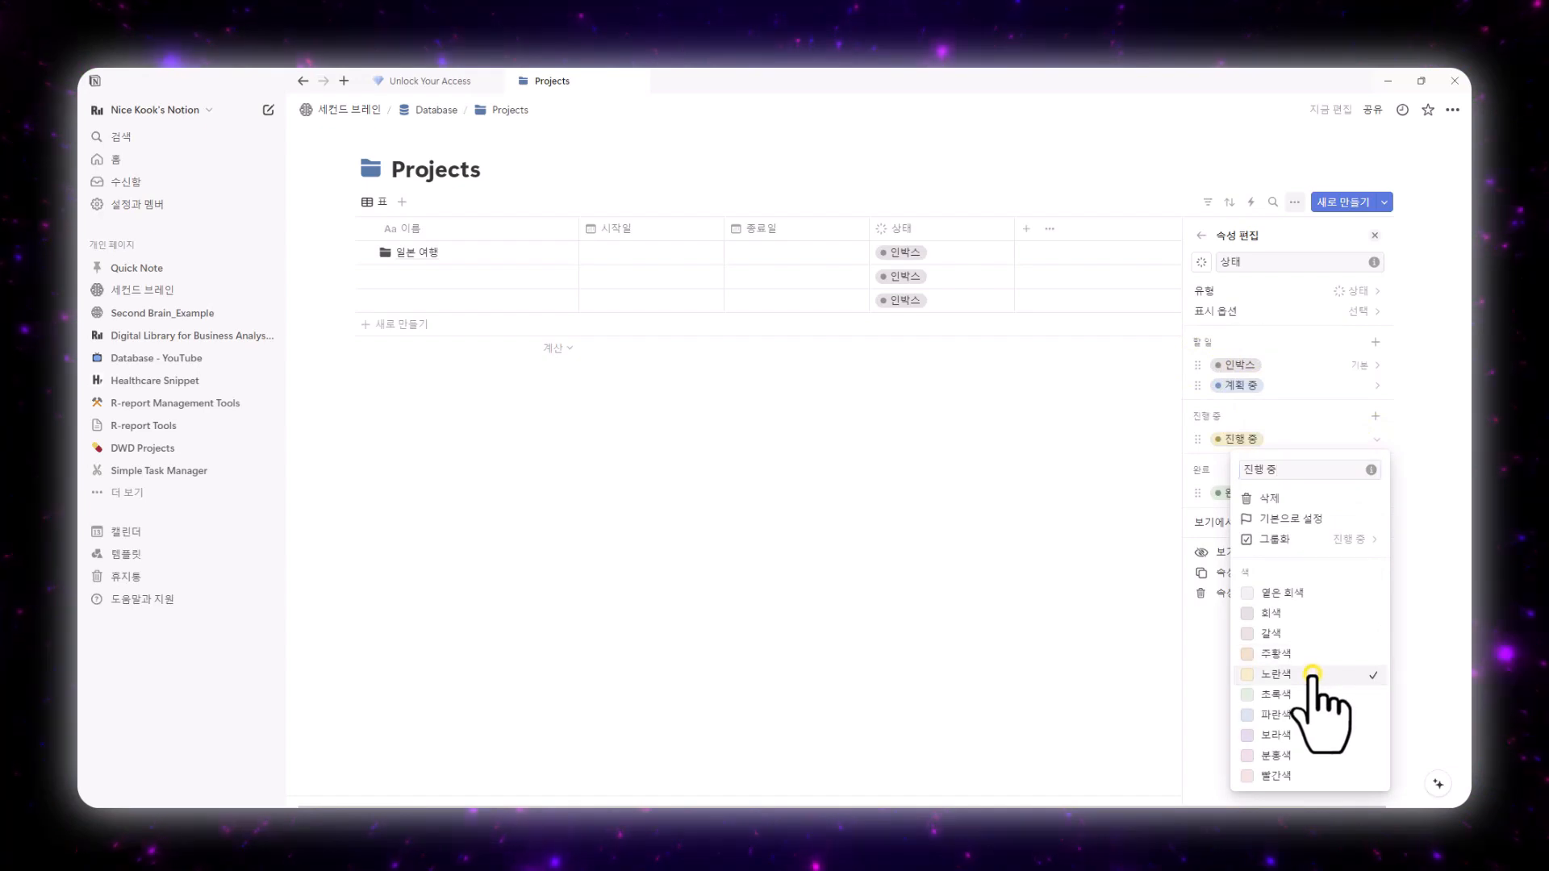
left_click(1417, 406)
left_click(1376, 366)
left_click(1273, 517)
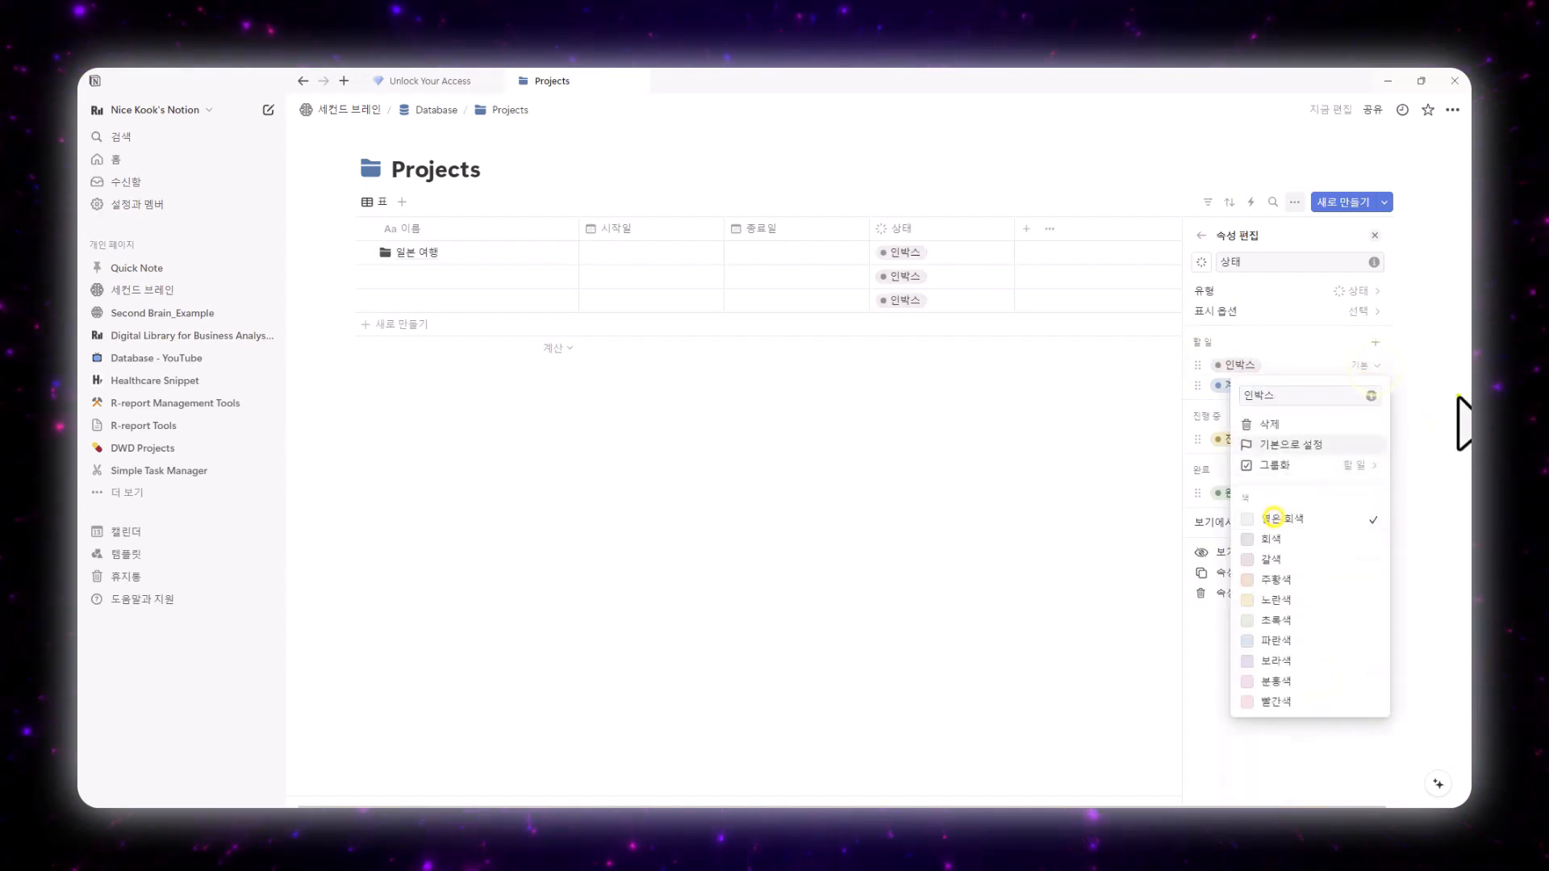
left_click(1457, 396)
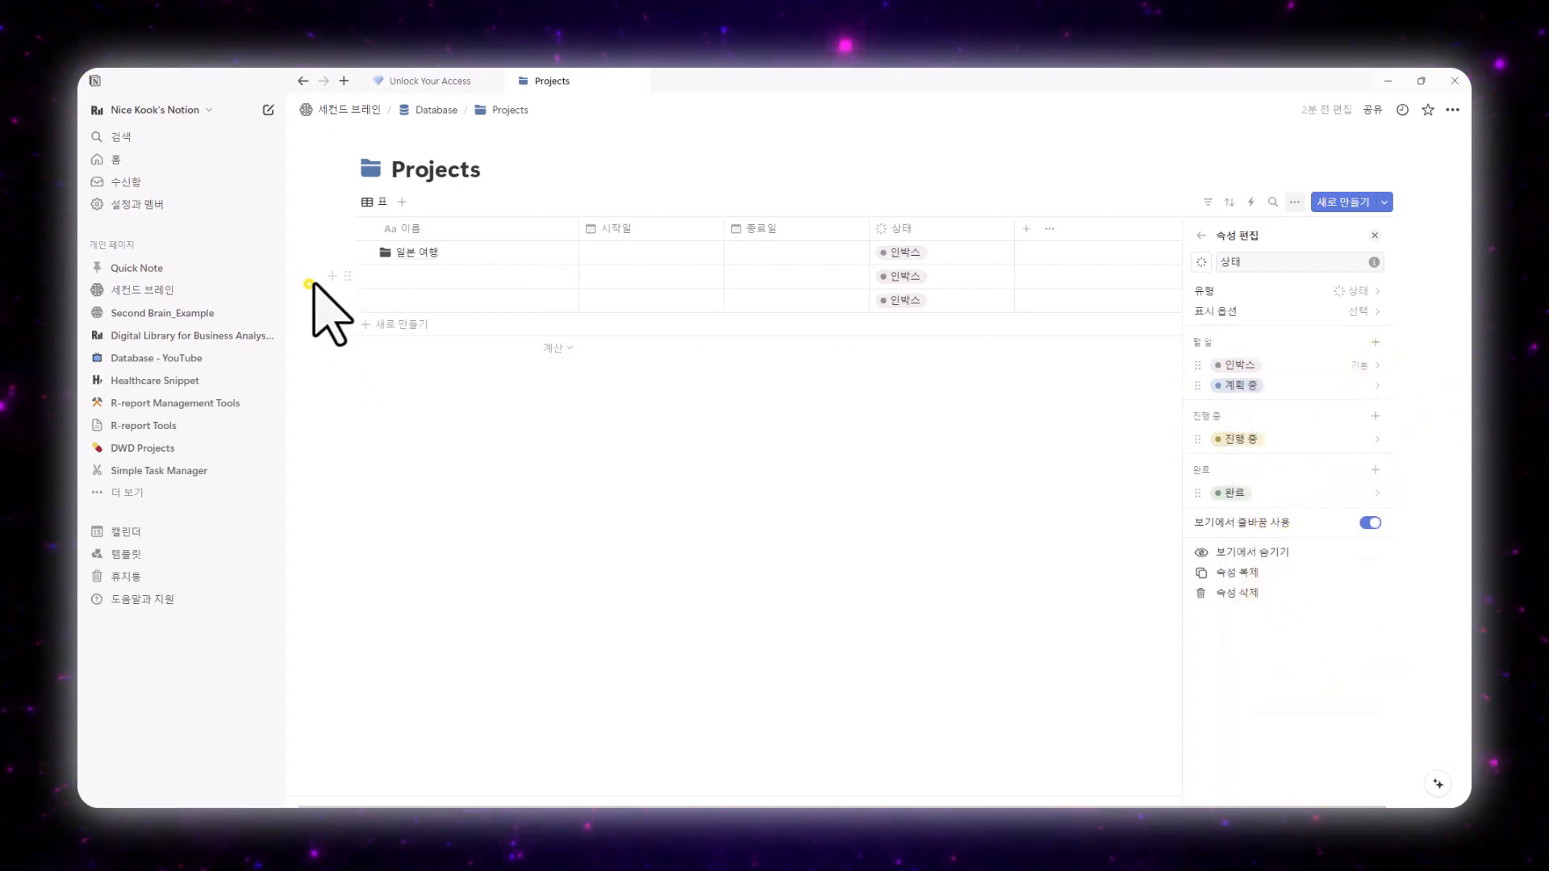
Delete the two empty rows below 일본 여행 in the Projects table.
left_click_drag(311, 284, 390, 301)
key("Delete")
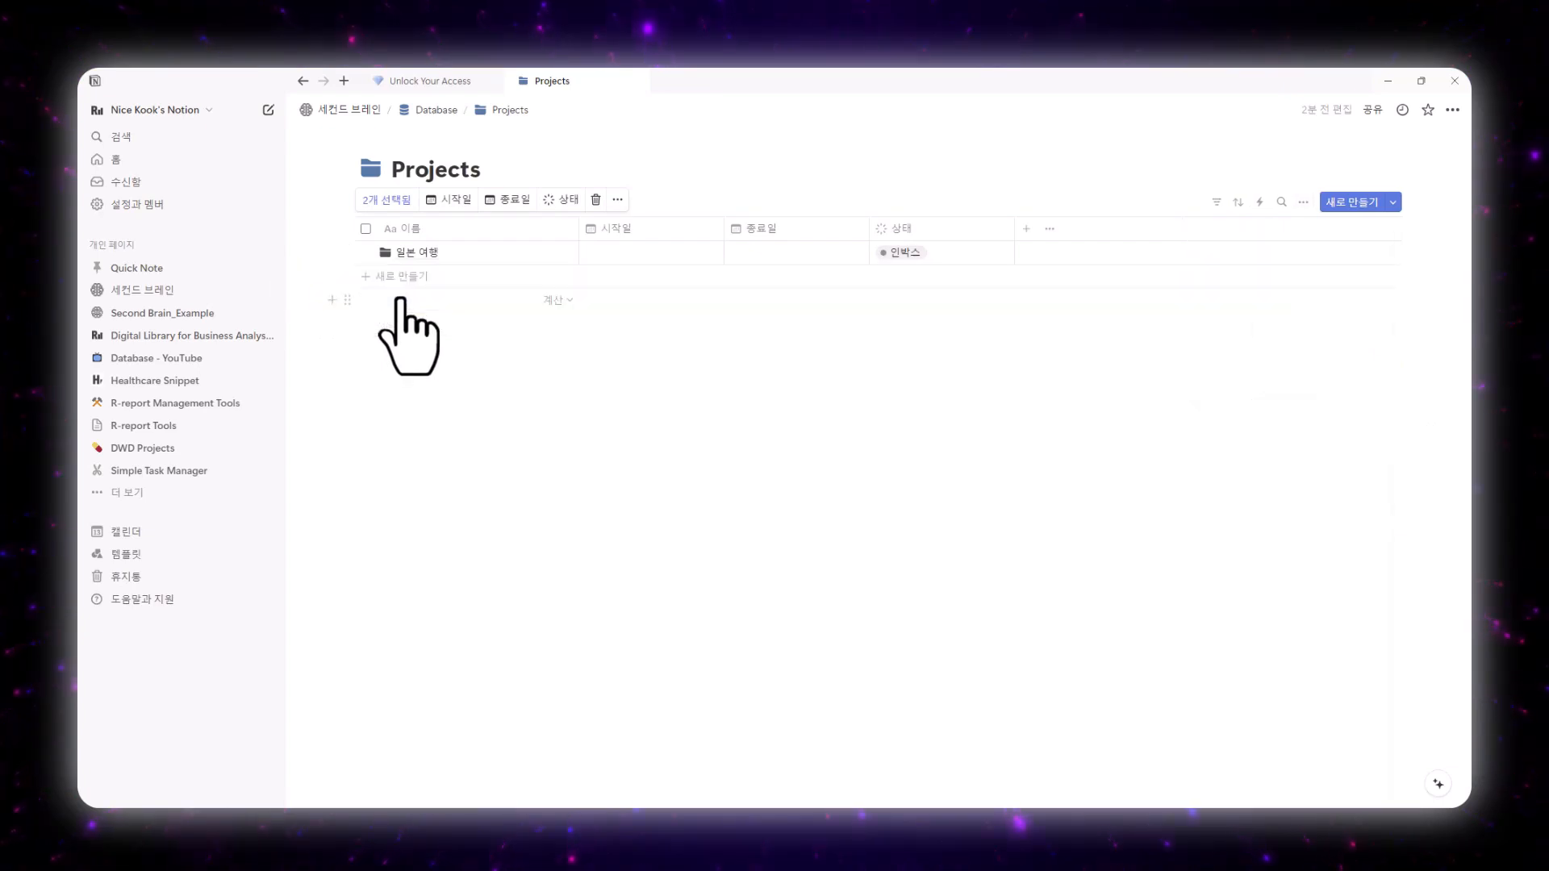
left_click(395, 298)
Set 일본 여행's 시작일 to 2024년 8월 1일 and 종료일 to 2024년 8월 5일, and choose another status for it.
left_click(619, 250)
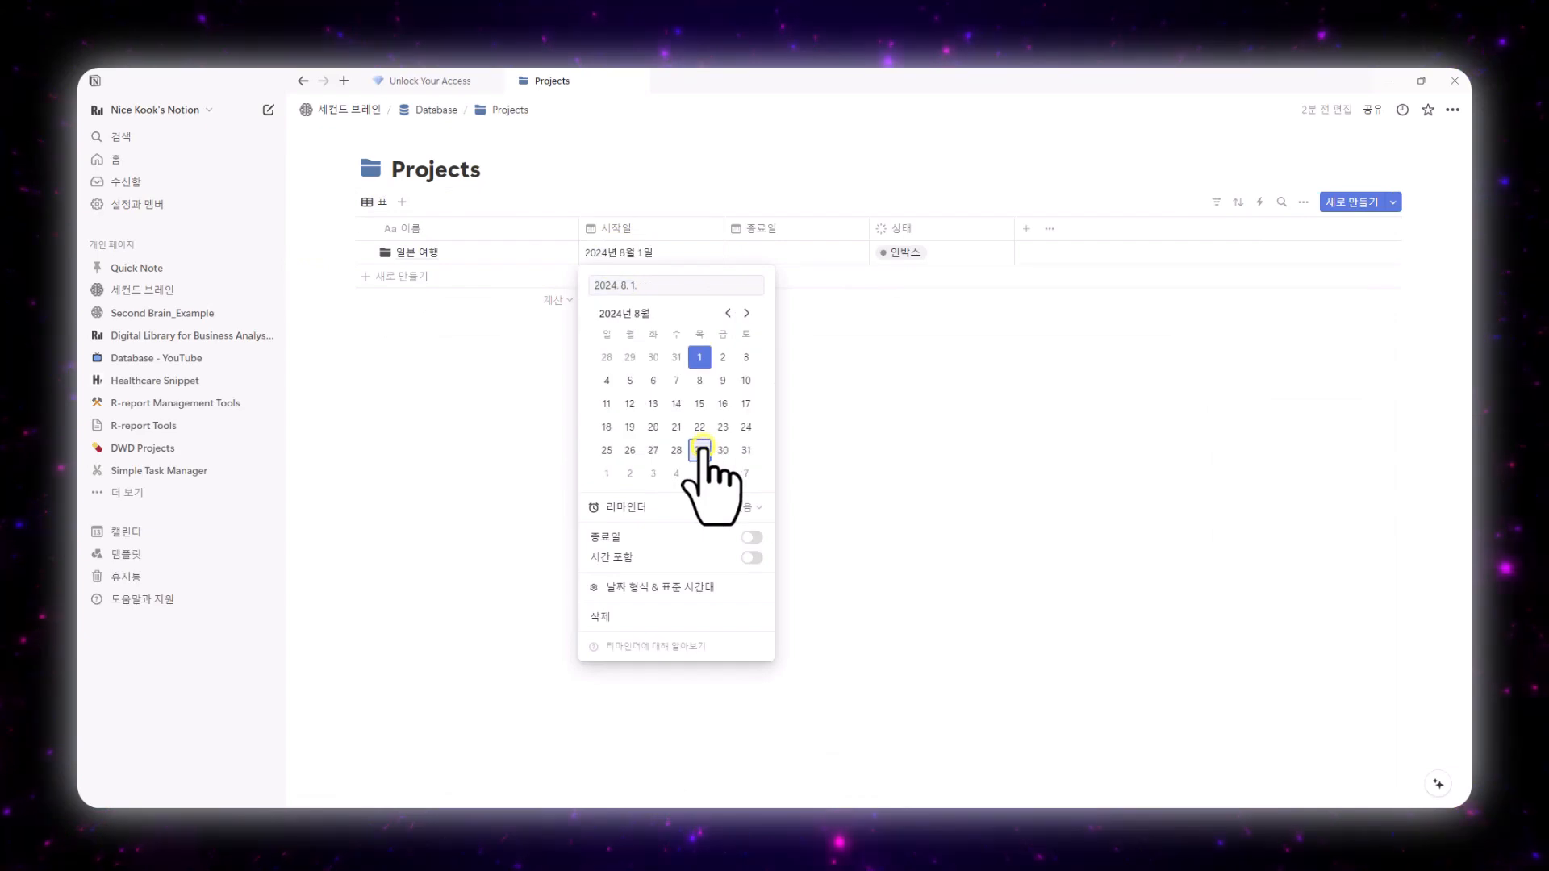
left_click(802, 277)
left_click(787, 252)
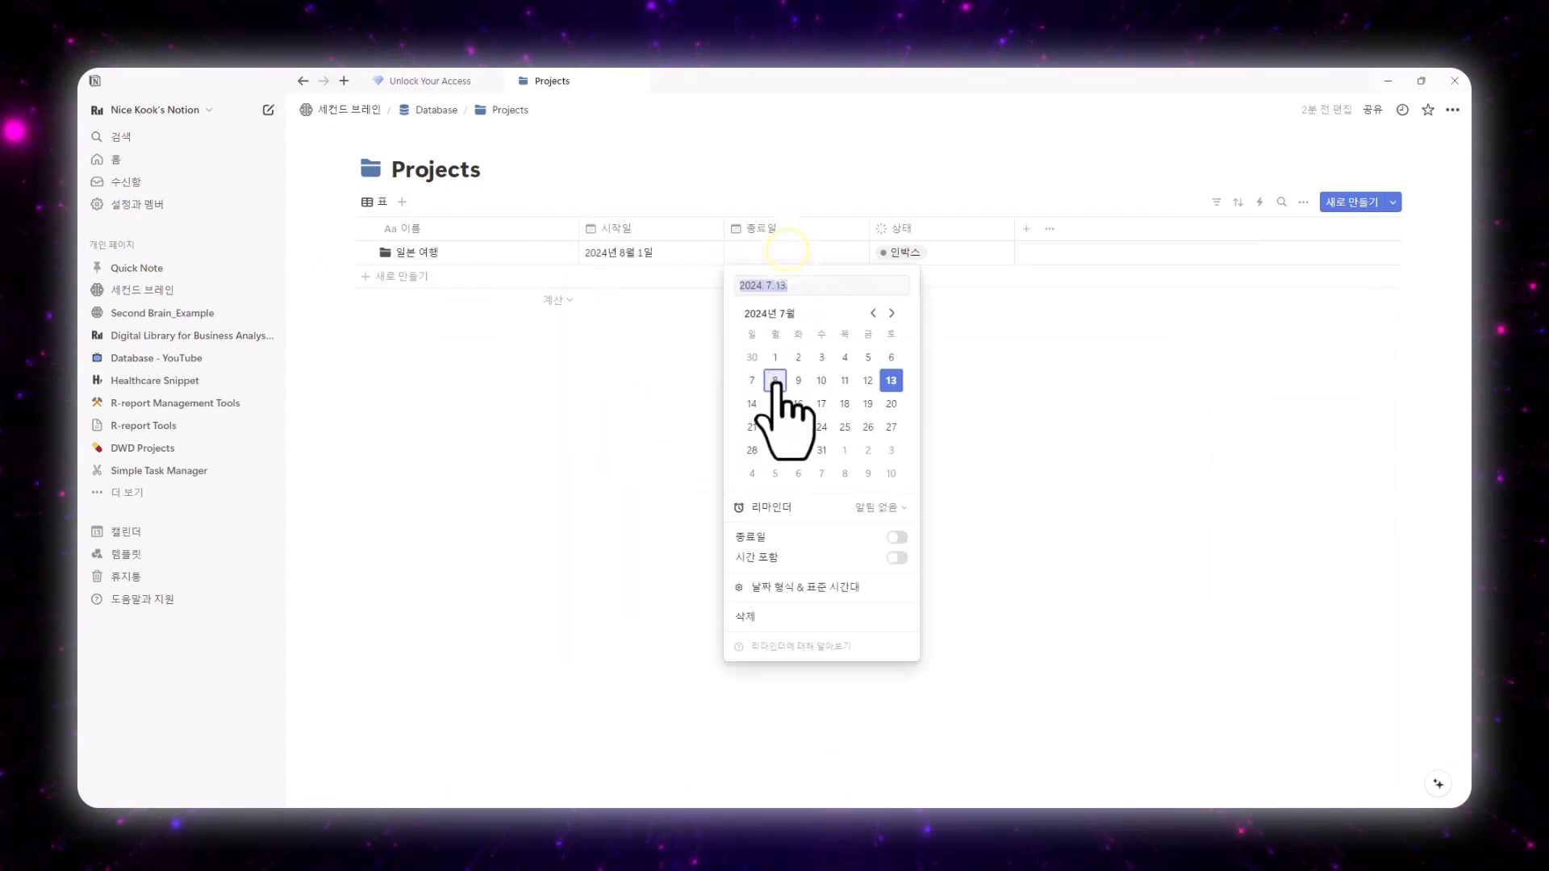
left_click(775, 474)
left_click(952, 255)
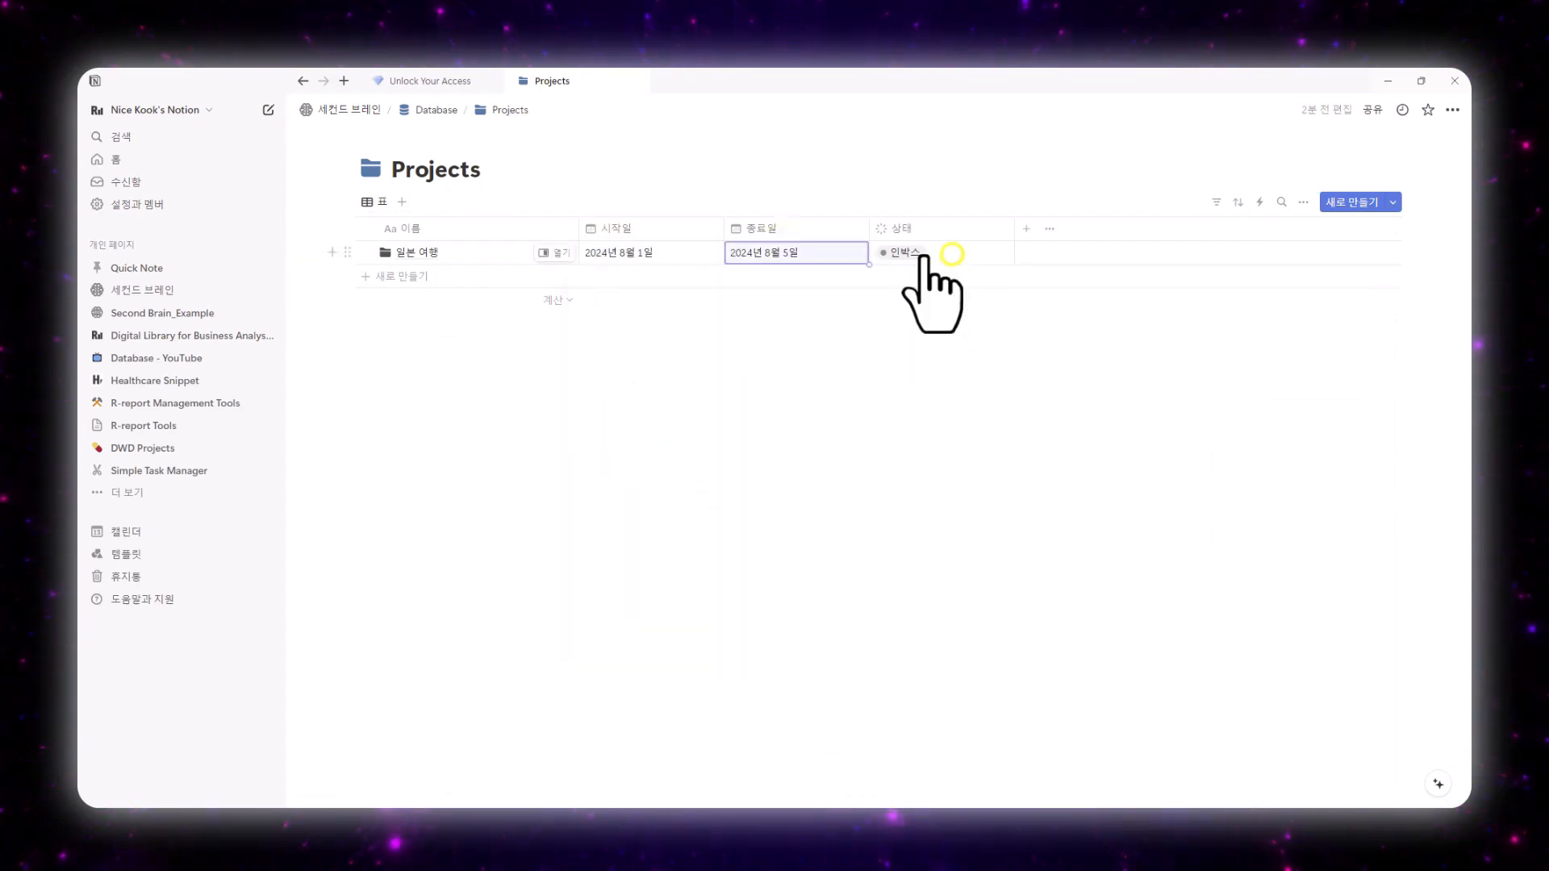
left_click(922, 255)
left_click(917, 321)
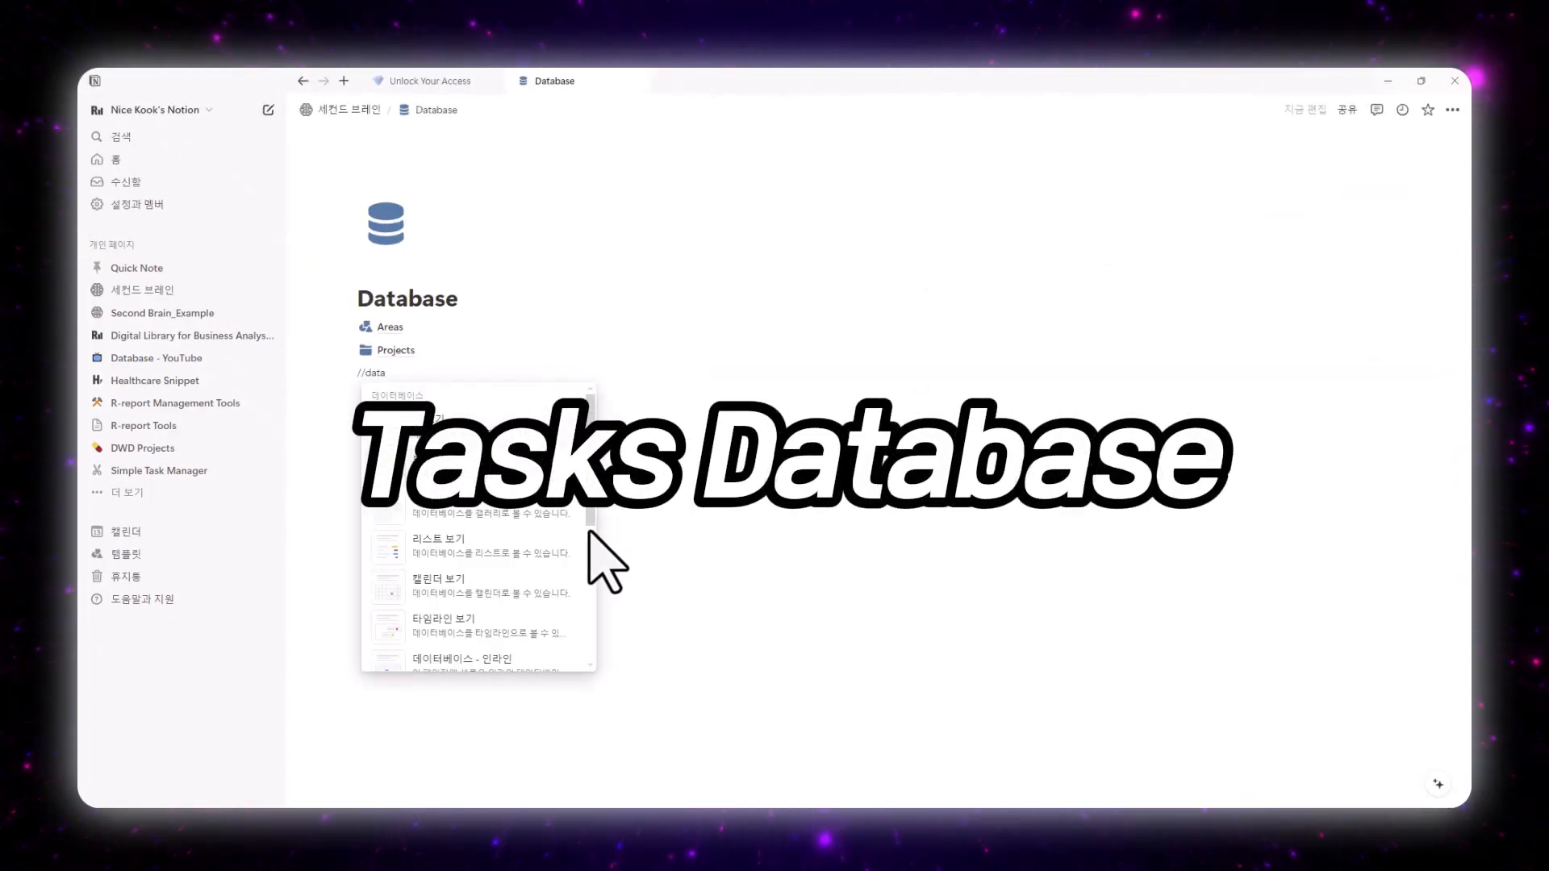
Create a full-page database named Tasks in the Database page and give it a blue check-circle icon.
scroll(601, 568, "down", 3)
left_click(543, 578)
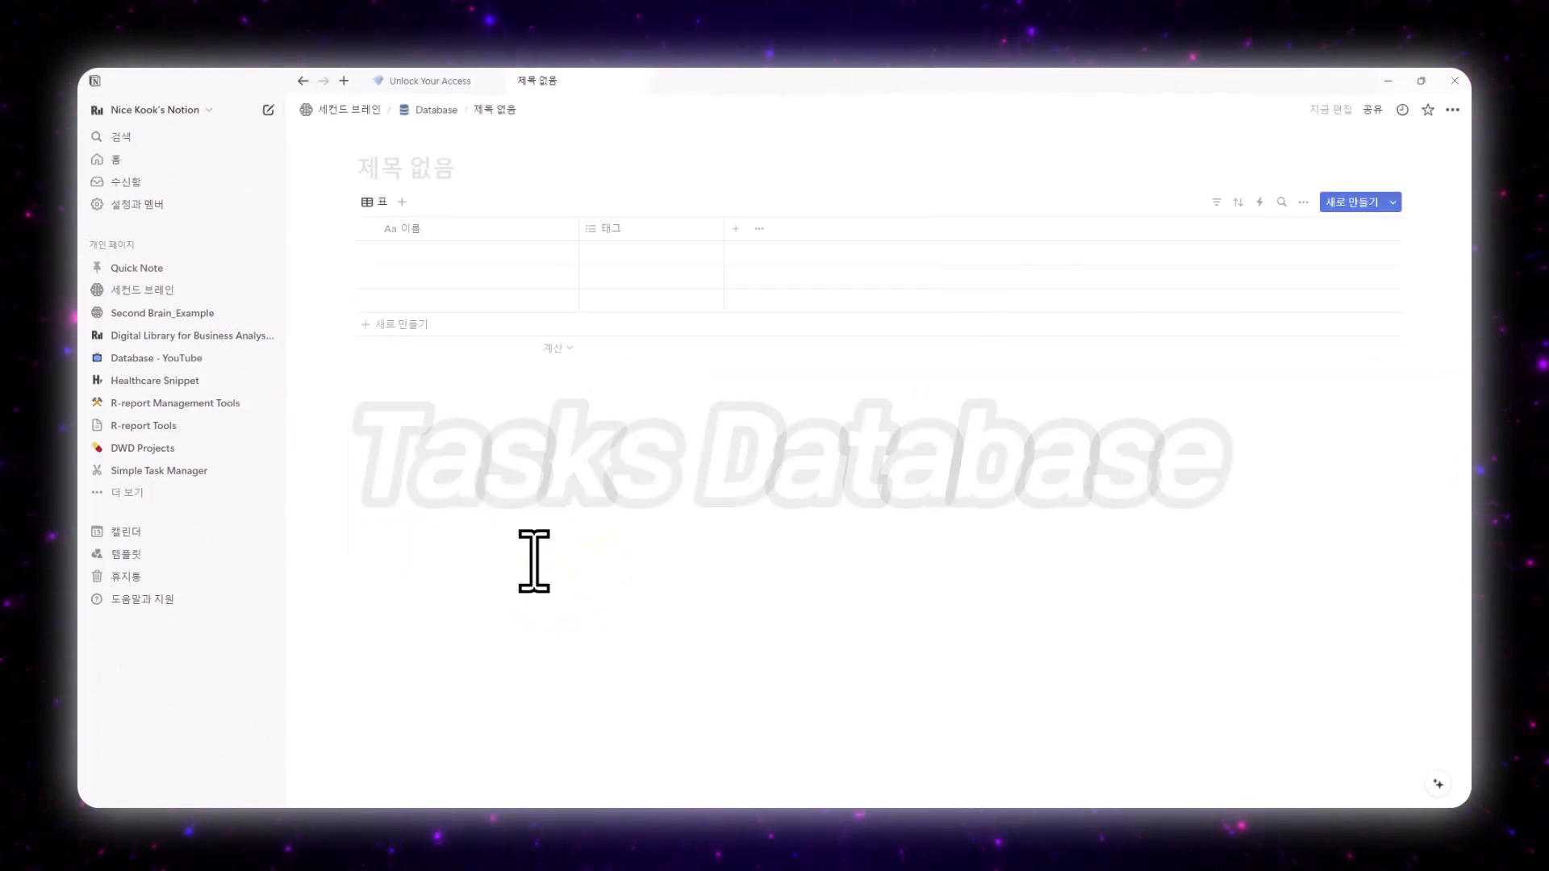
type("Tasks")
left_click(392, 141)
left_click(463, 409)
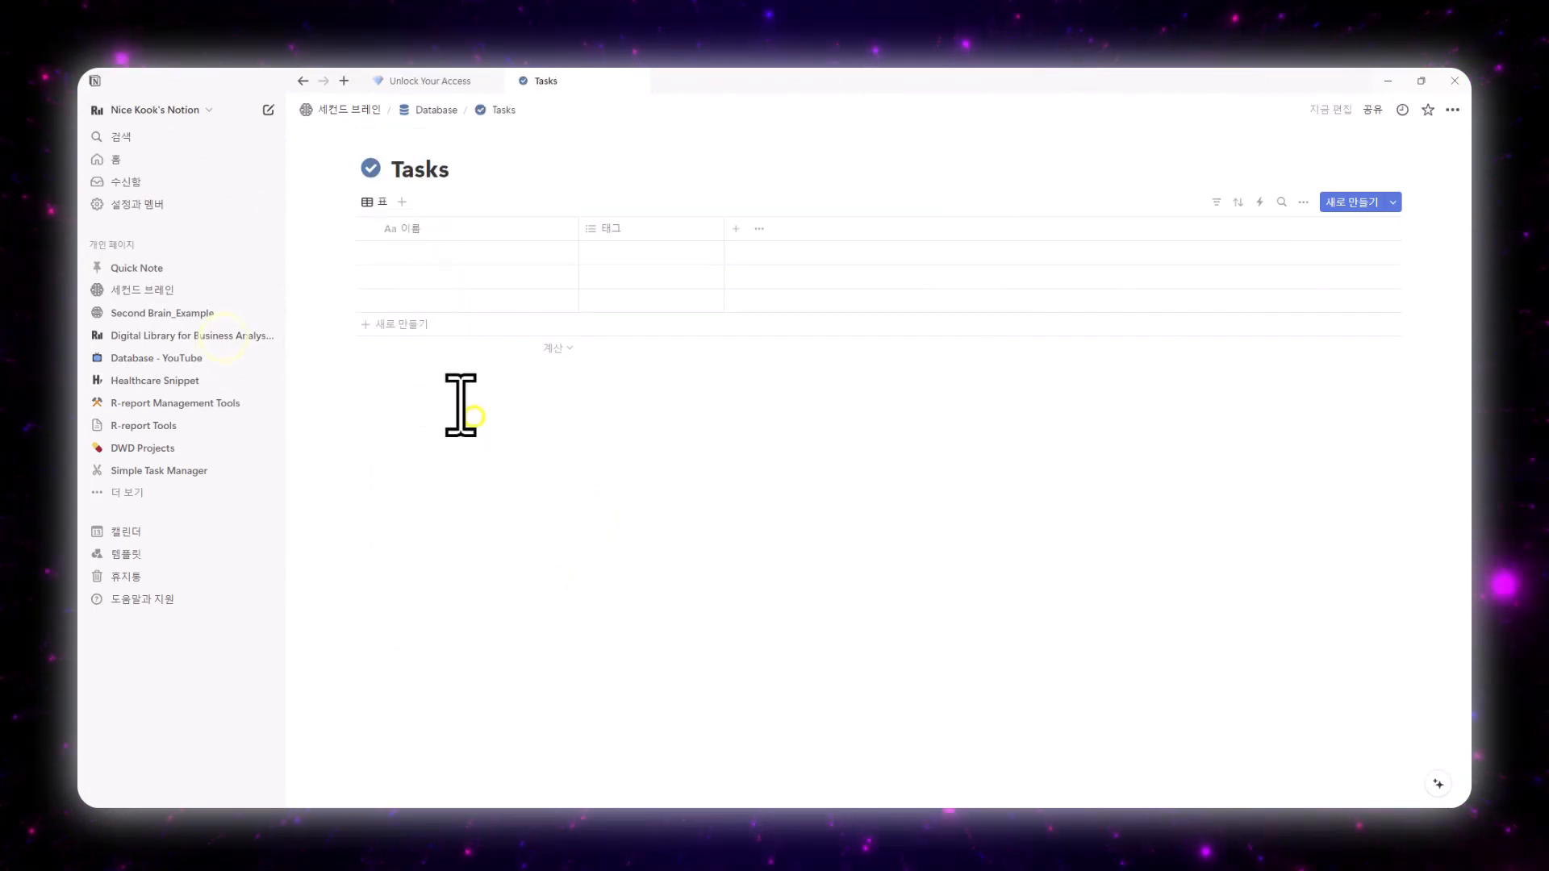
left_click(457, 394)
Delete the 태그 property and two of the empty rows from the Tasks table.
left_click(637, 229)
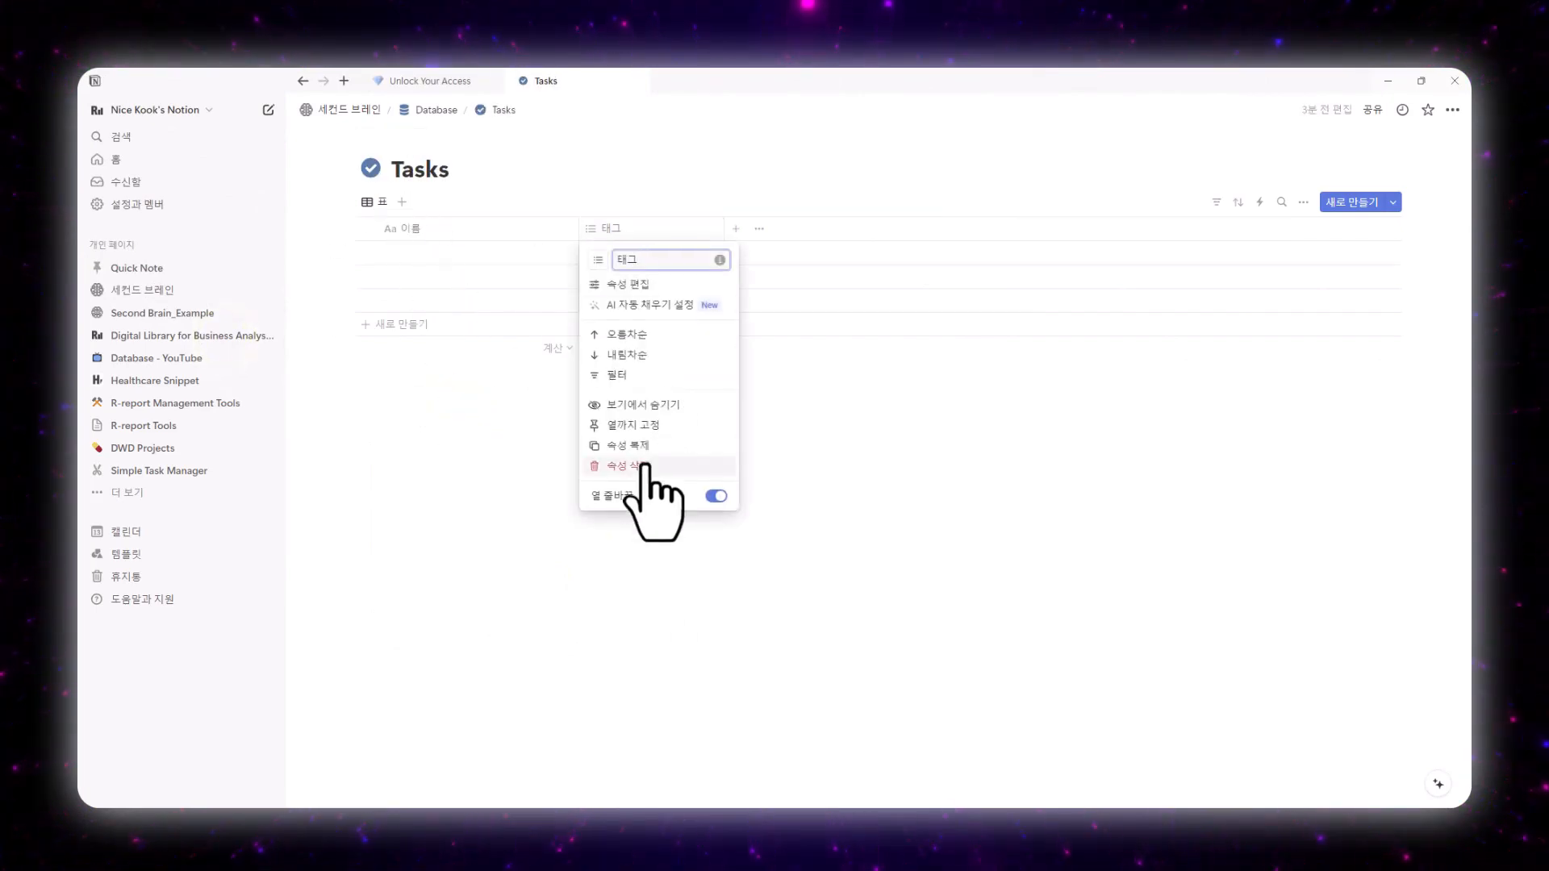
left_click(645, 462)
left_click(726, 456)
left_click_drag(302, 281, 391, 304)
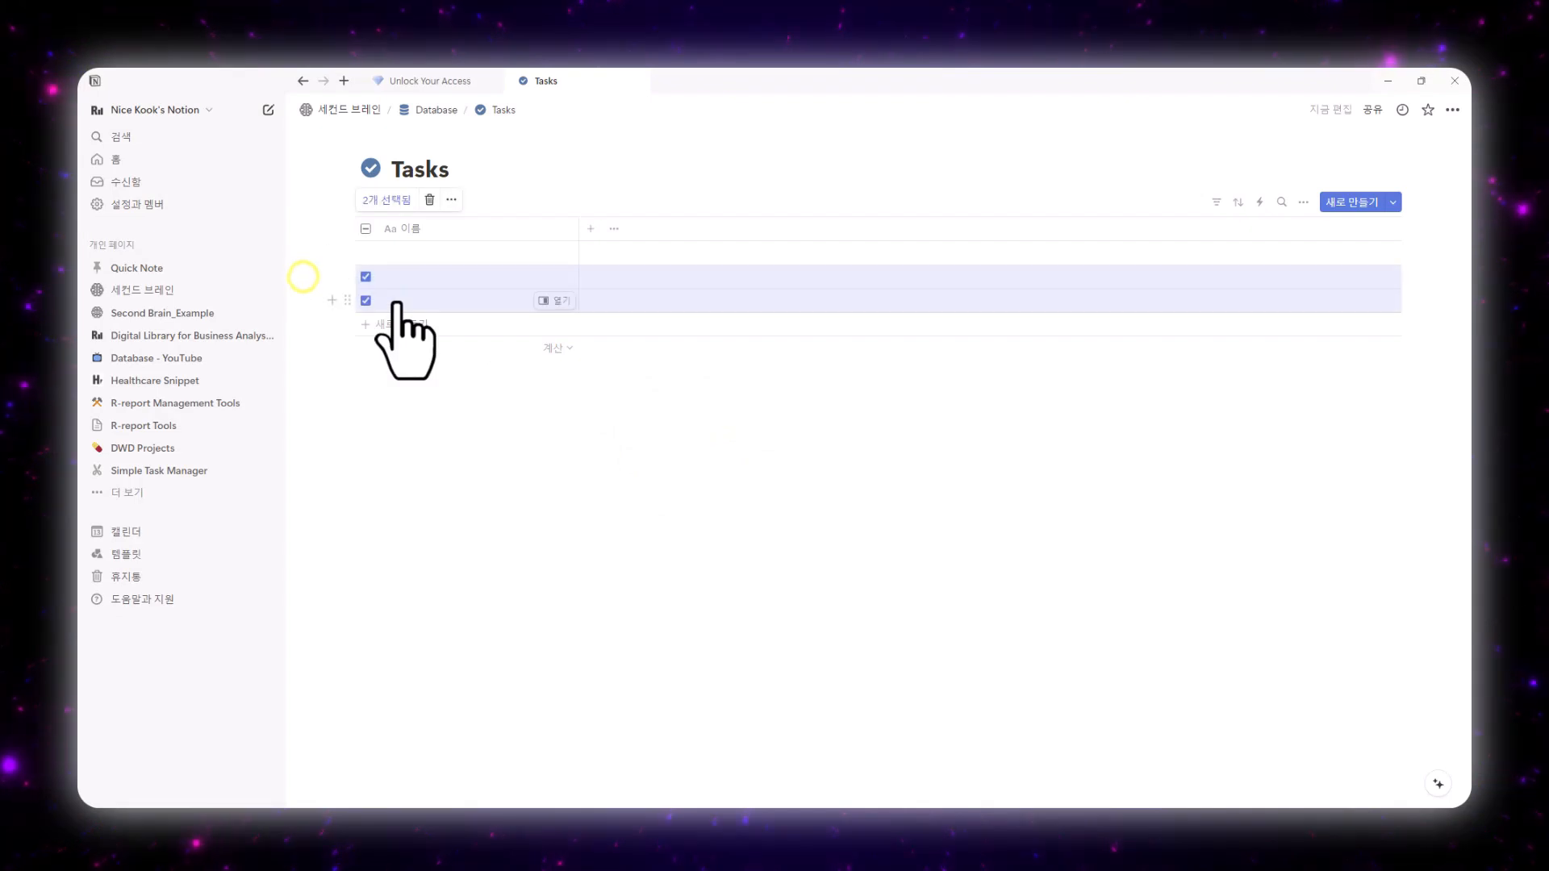
key("Delete")
Create a Tasks template titled New Task with a black check-circle icon.
left_click(1392, 204)
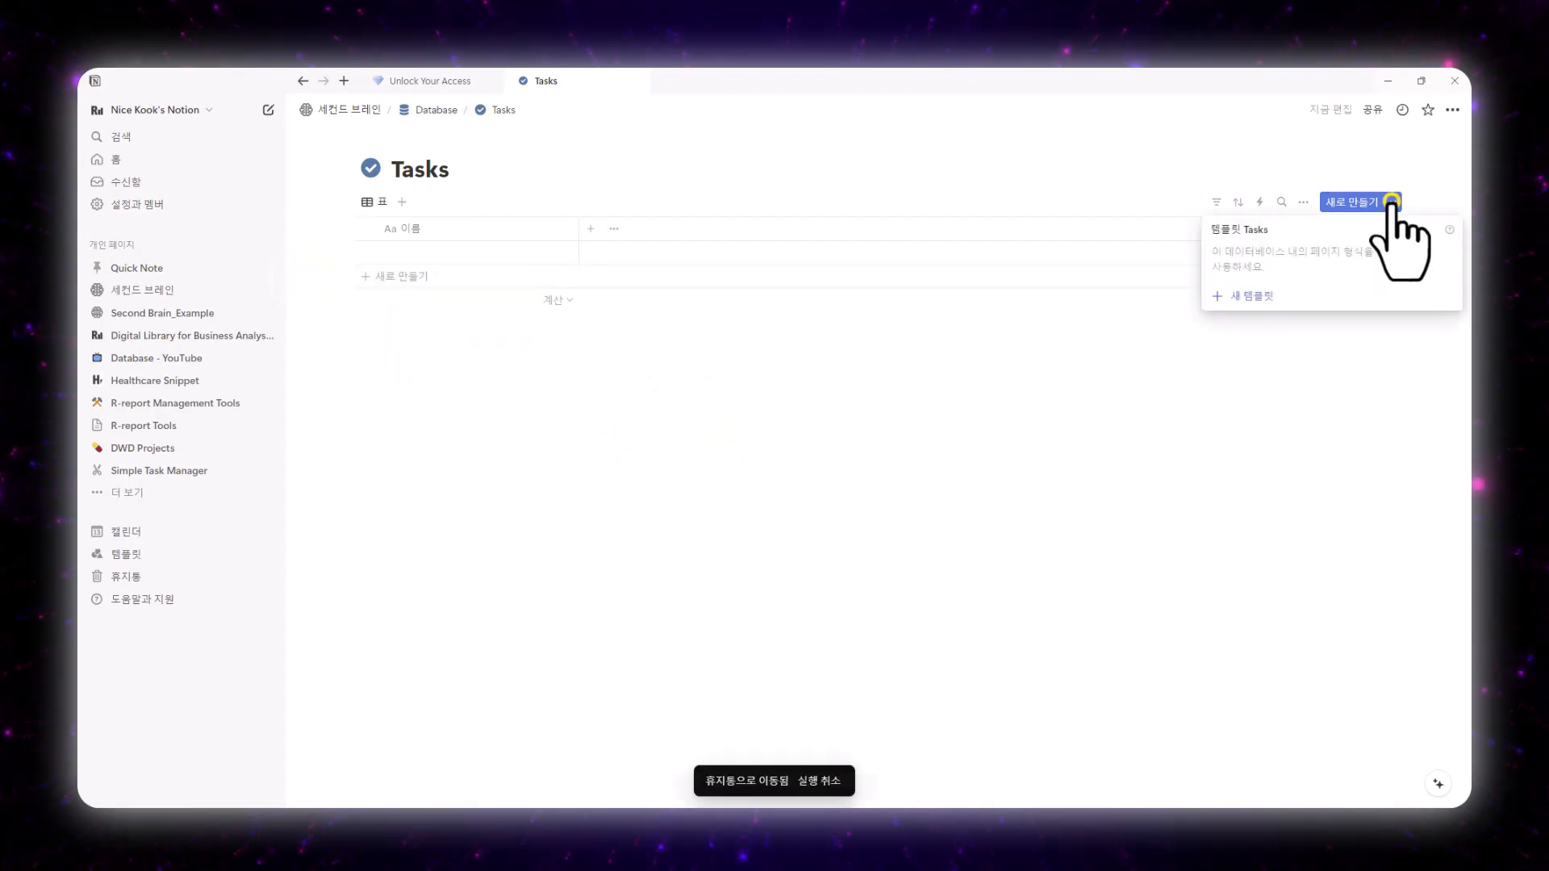
left_click(1218, 293)
left_click(533, 245)
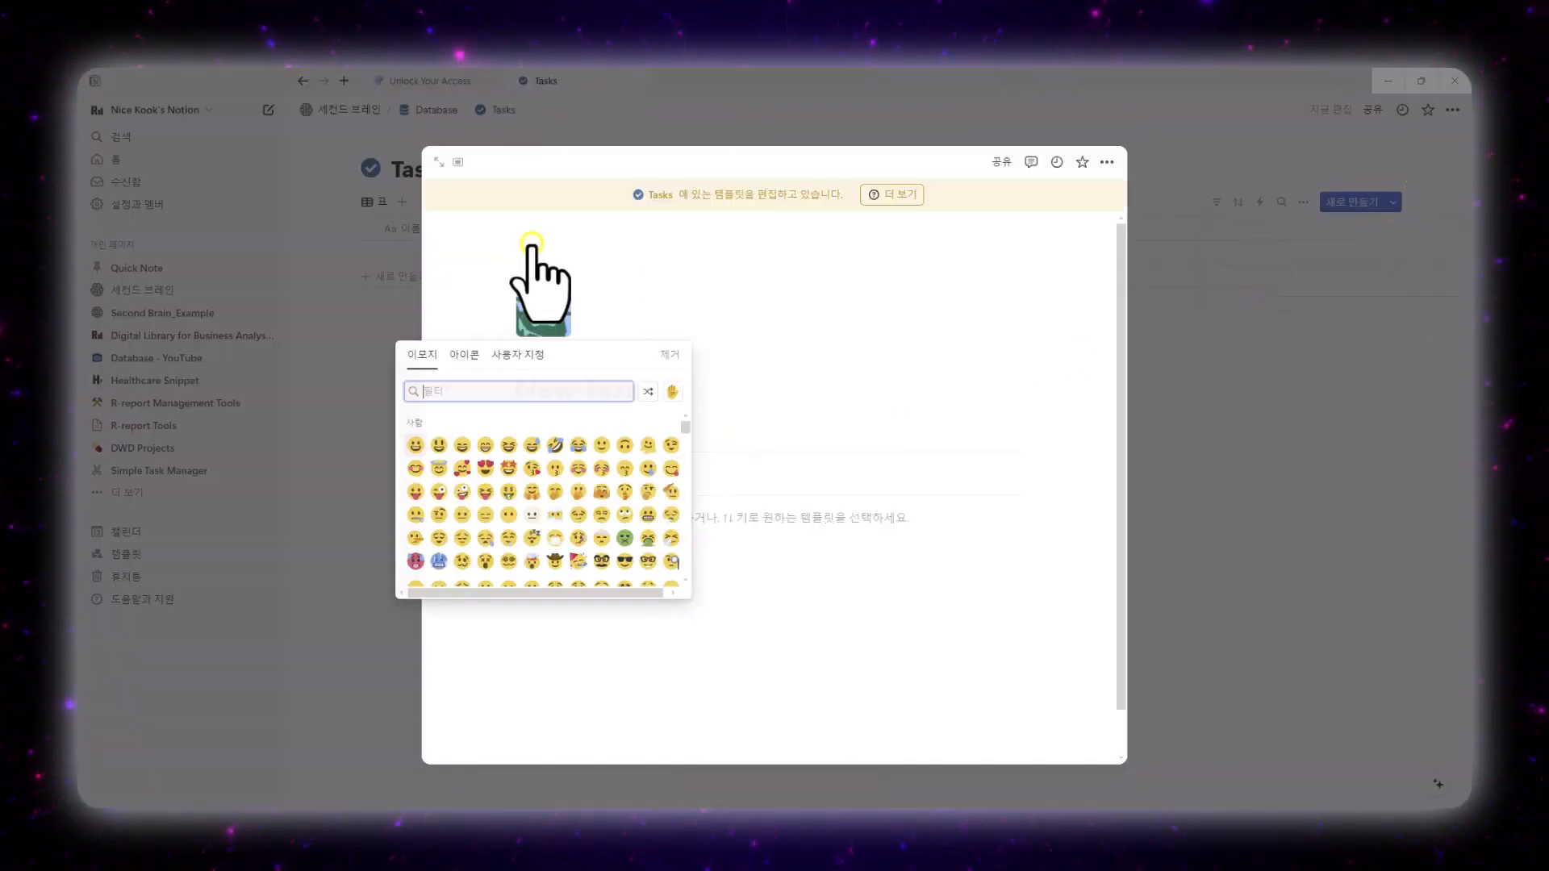
left_click(464, 355)
left_click(412, 444)
left_click(368, 470)
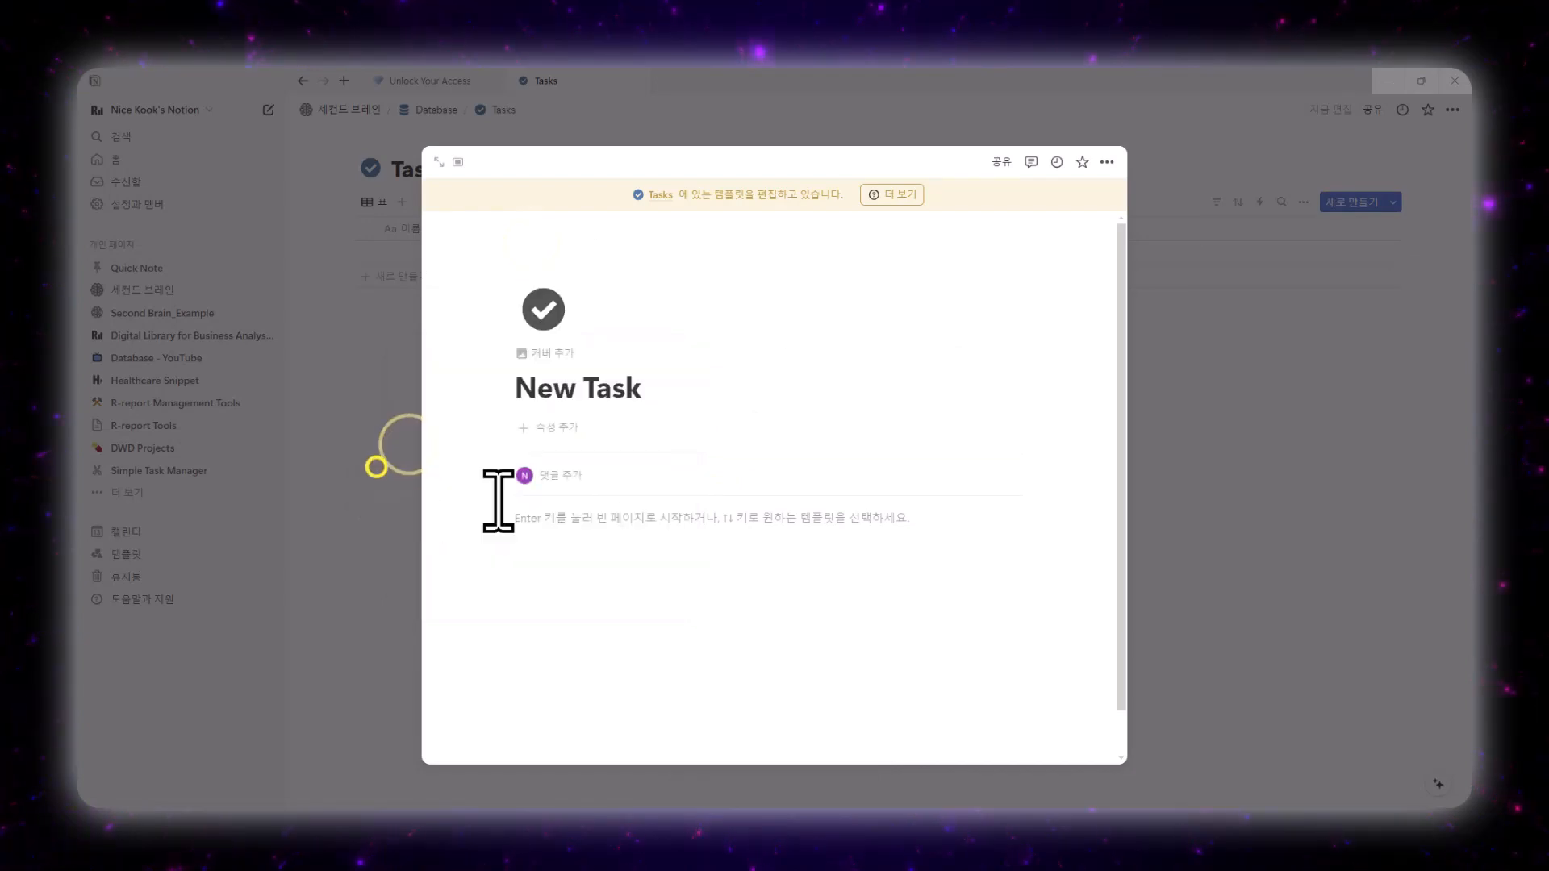
left_click(681, 587)
left_click(1306, 548)
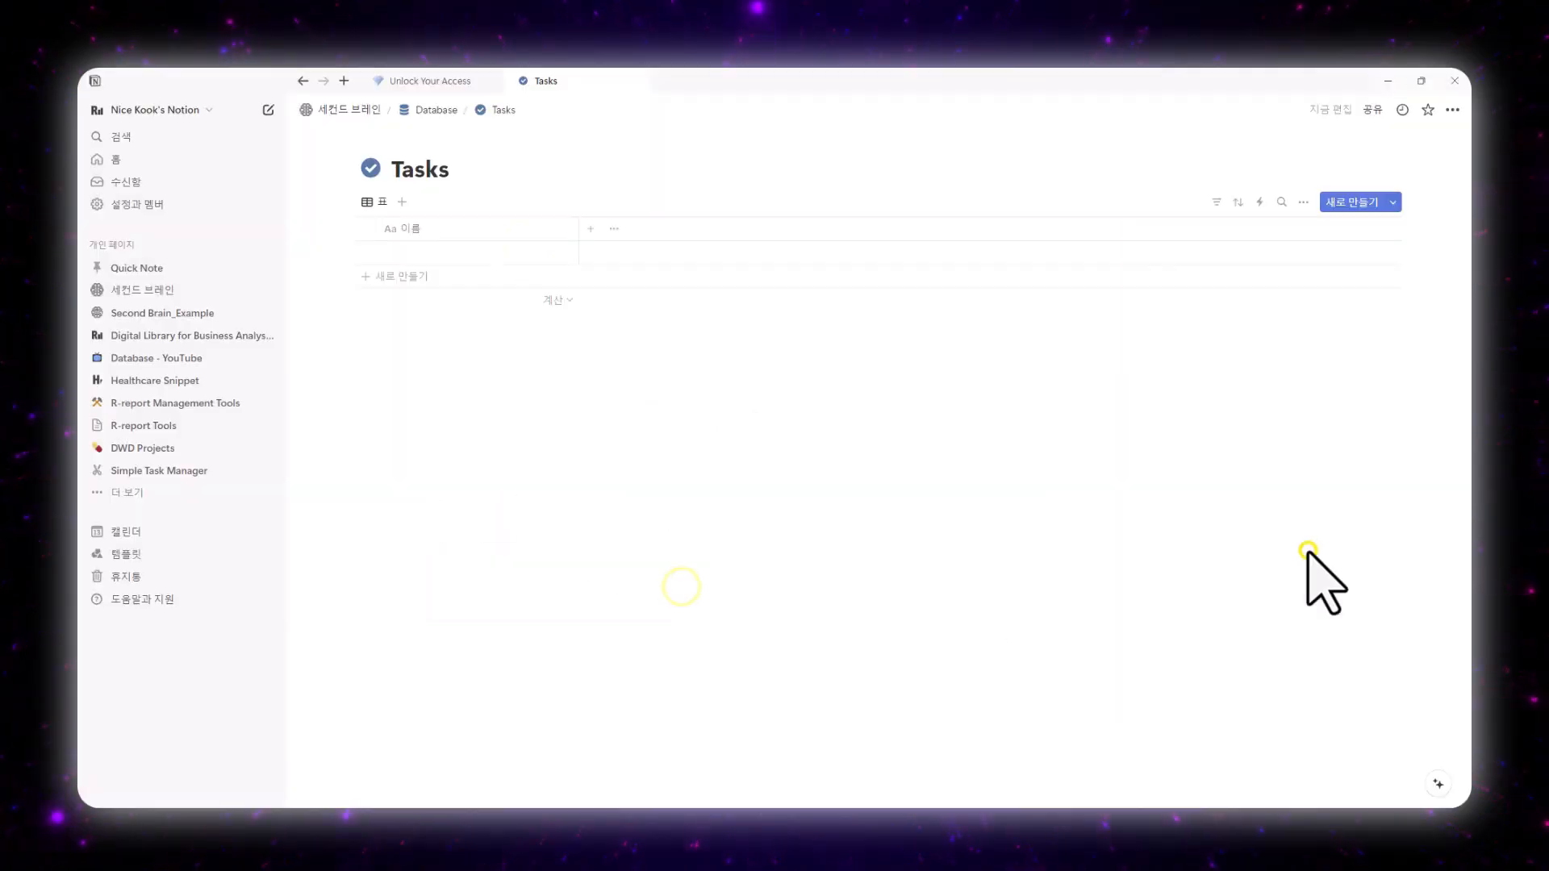
Make the New Task template the default for the Tasks database.
left_click(1393, 203)
left_click(1446, 254)
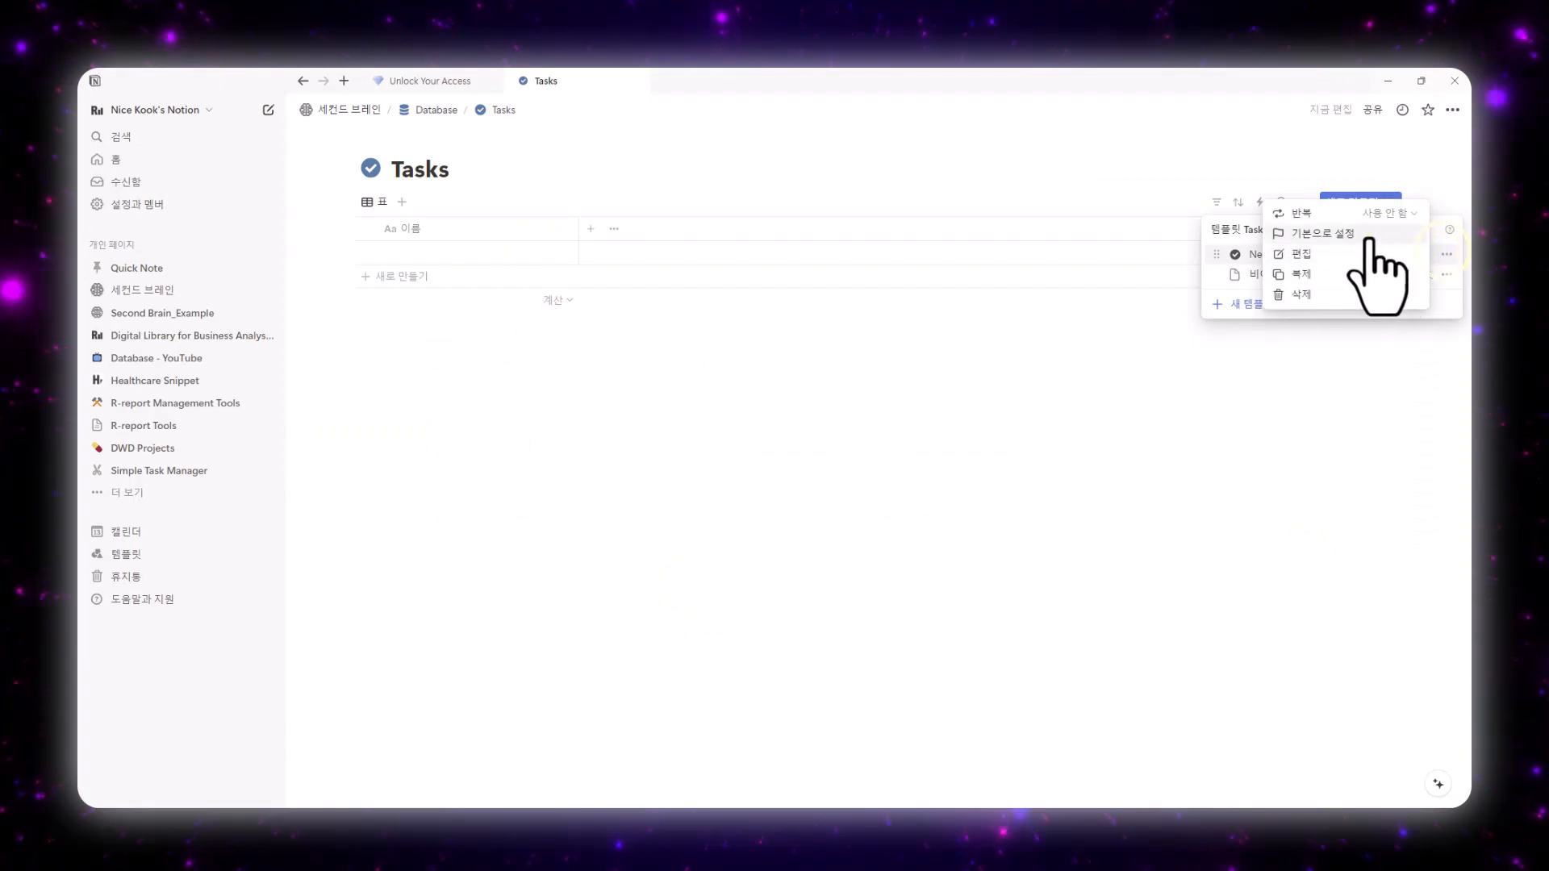
left_click(1370, 238)
left_click(781, 454)
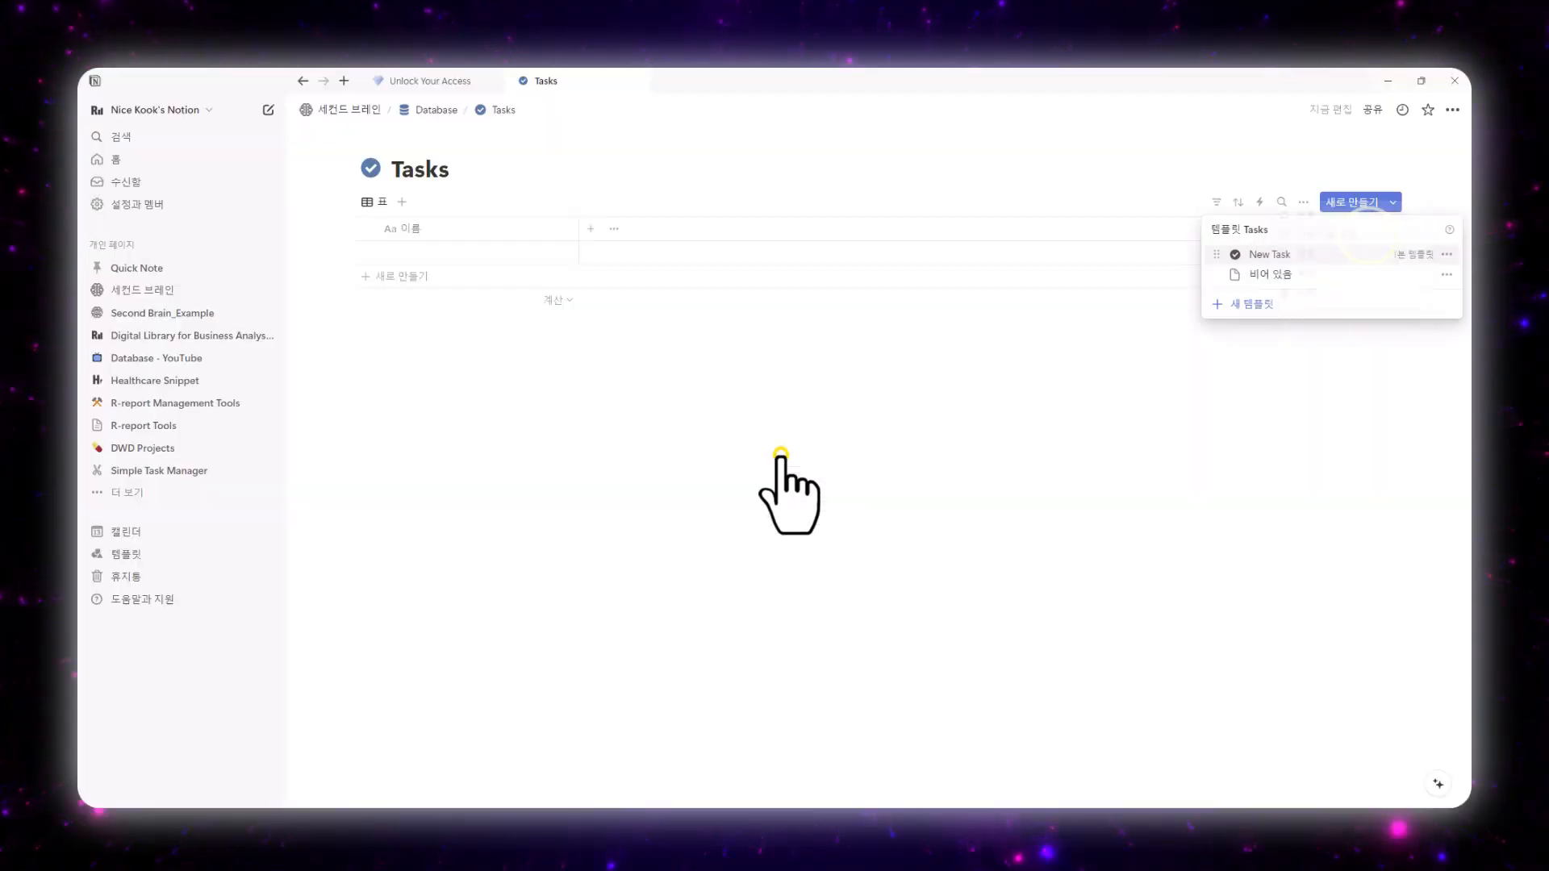
left_click(506, 283)
Create a Tasks entry from the New Task template and title it 비행기표 예약.
left_click(1392, 204)
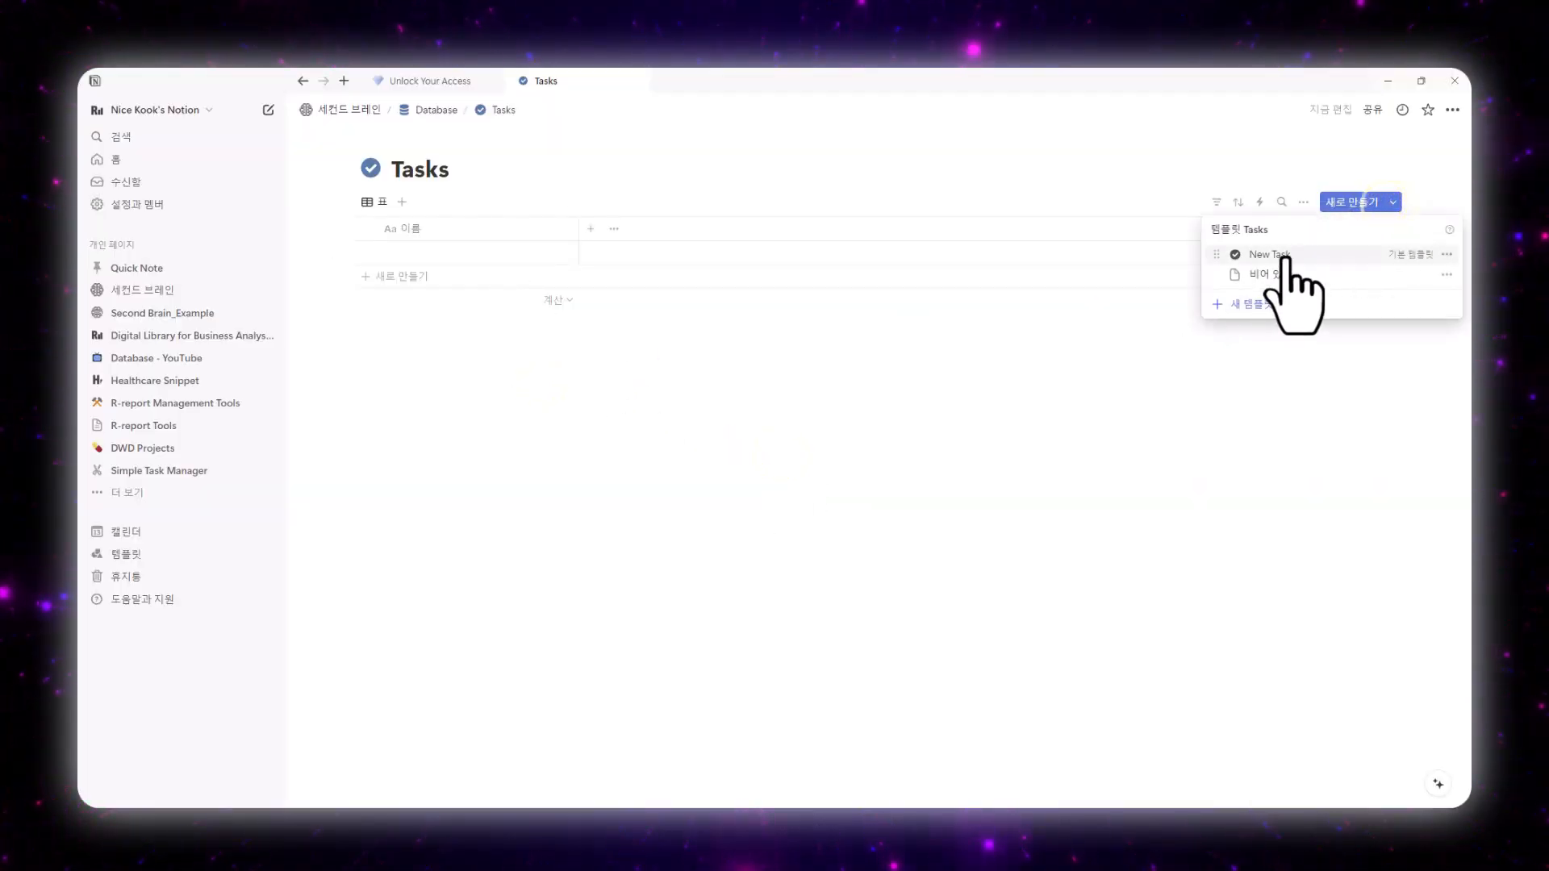
left_click(1283, 255)
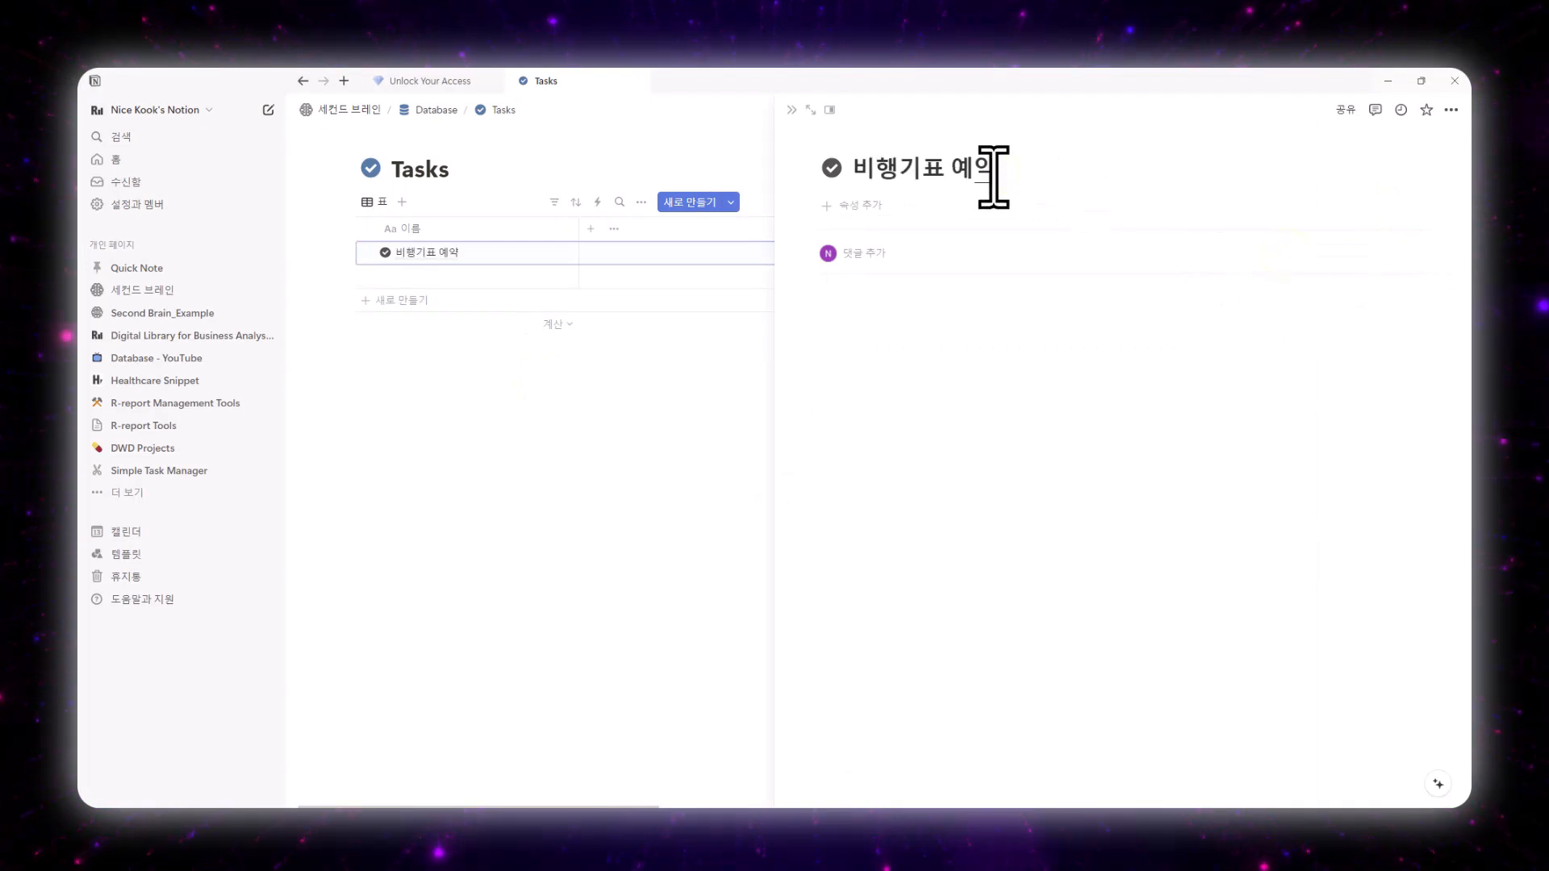
left_click(602, 331)
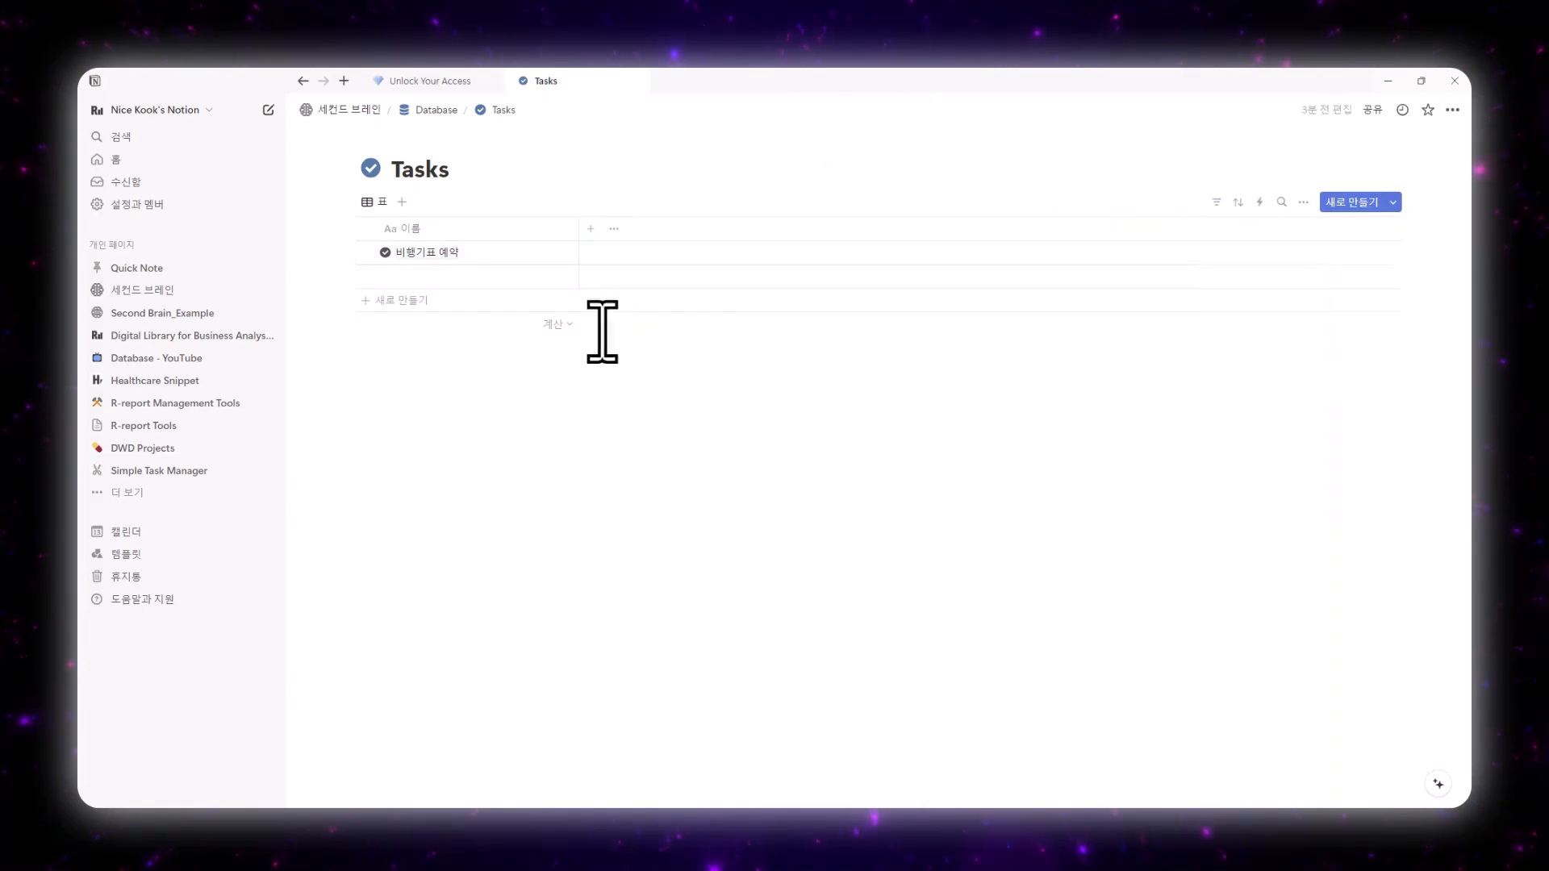
Add a 날짜 date property and a 완료 checkbox property to Tasks, placing 완료 before the 이름 column.
left_click(587, 231)
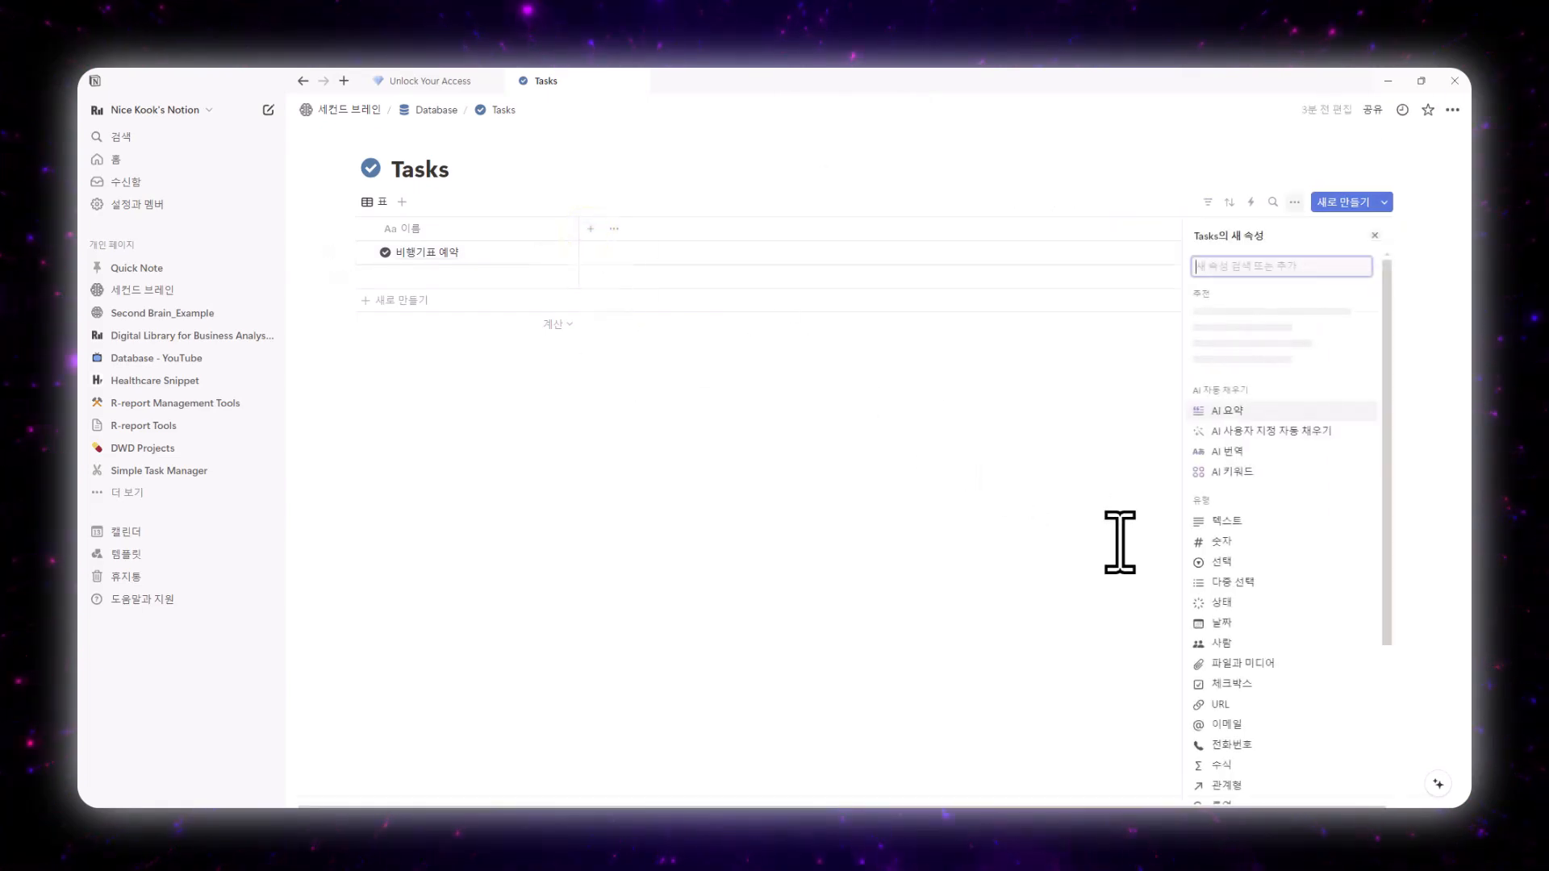
left_click(1221, 622)
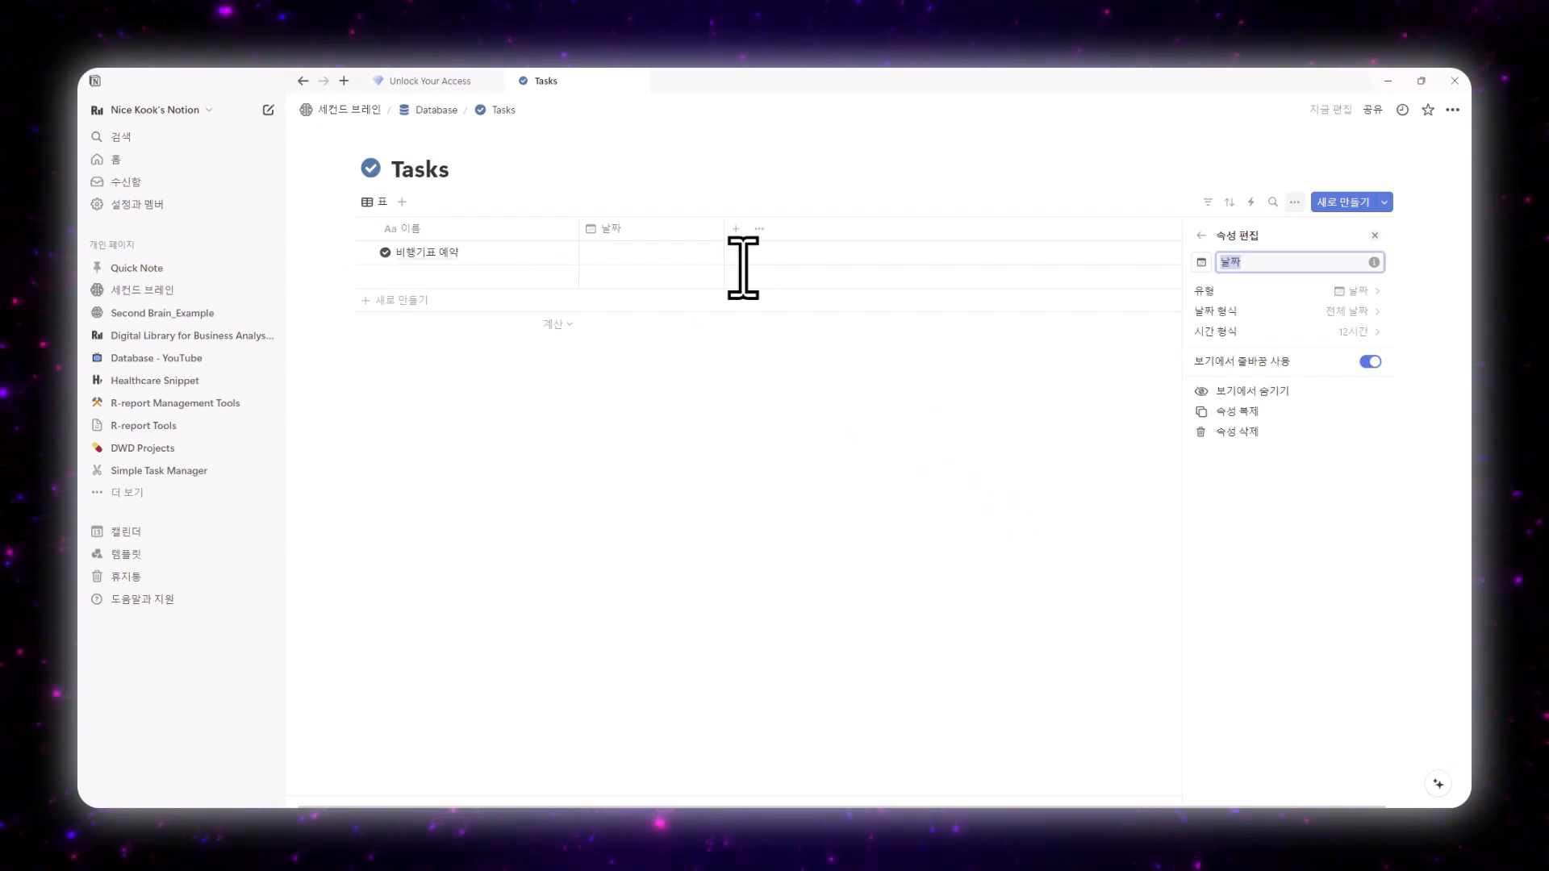
left_click(735, 229)
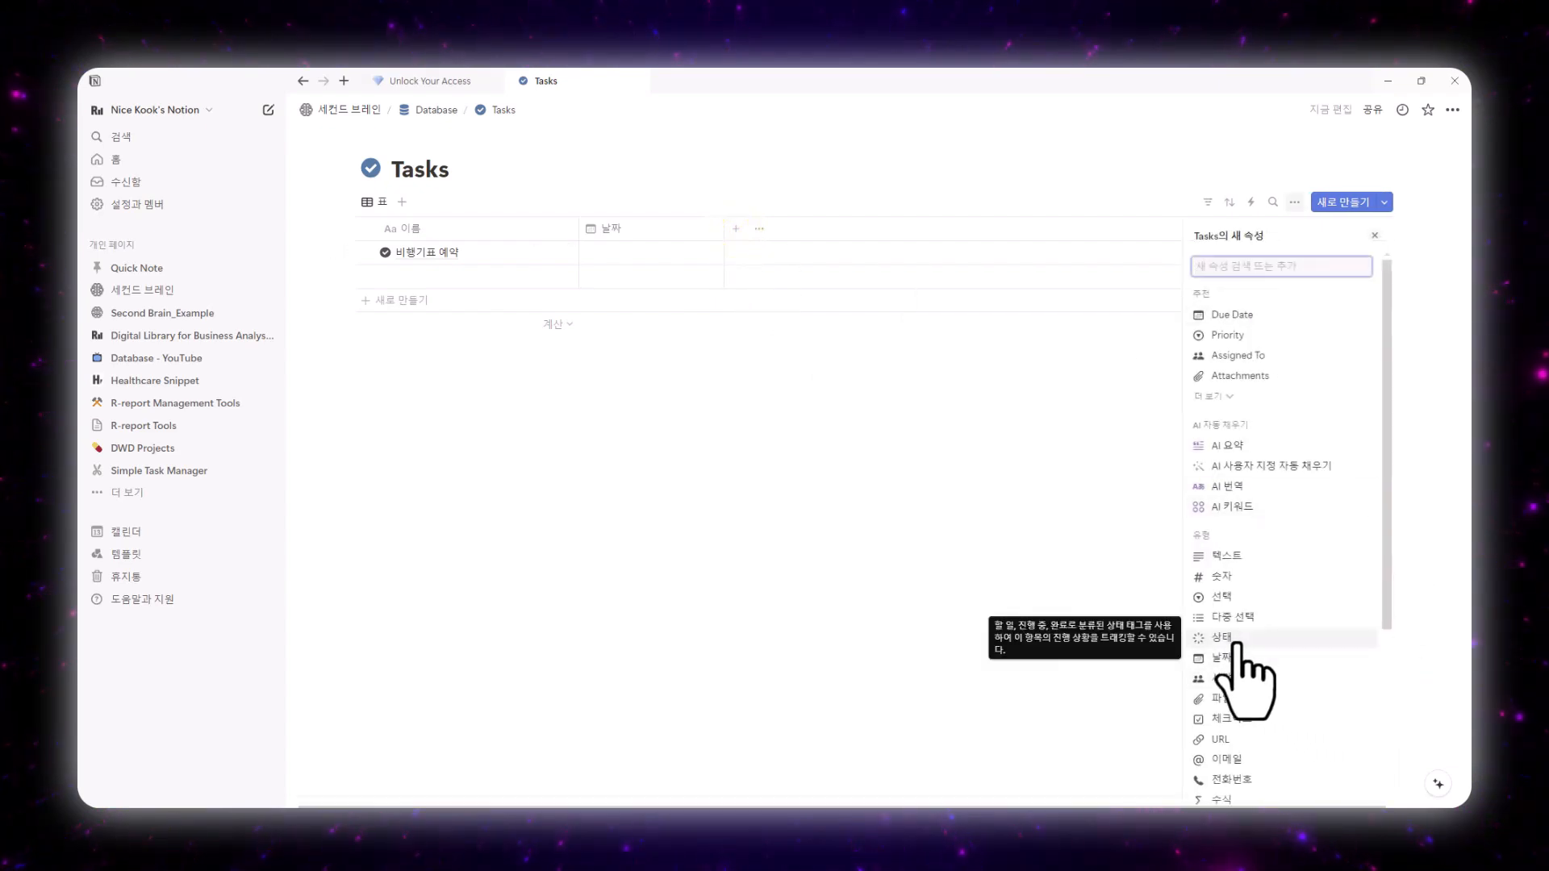
left_click(1239, 717)
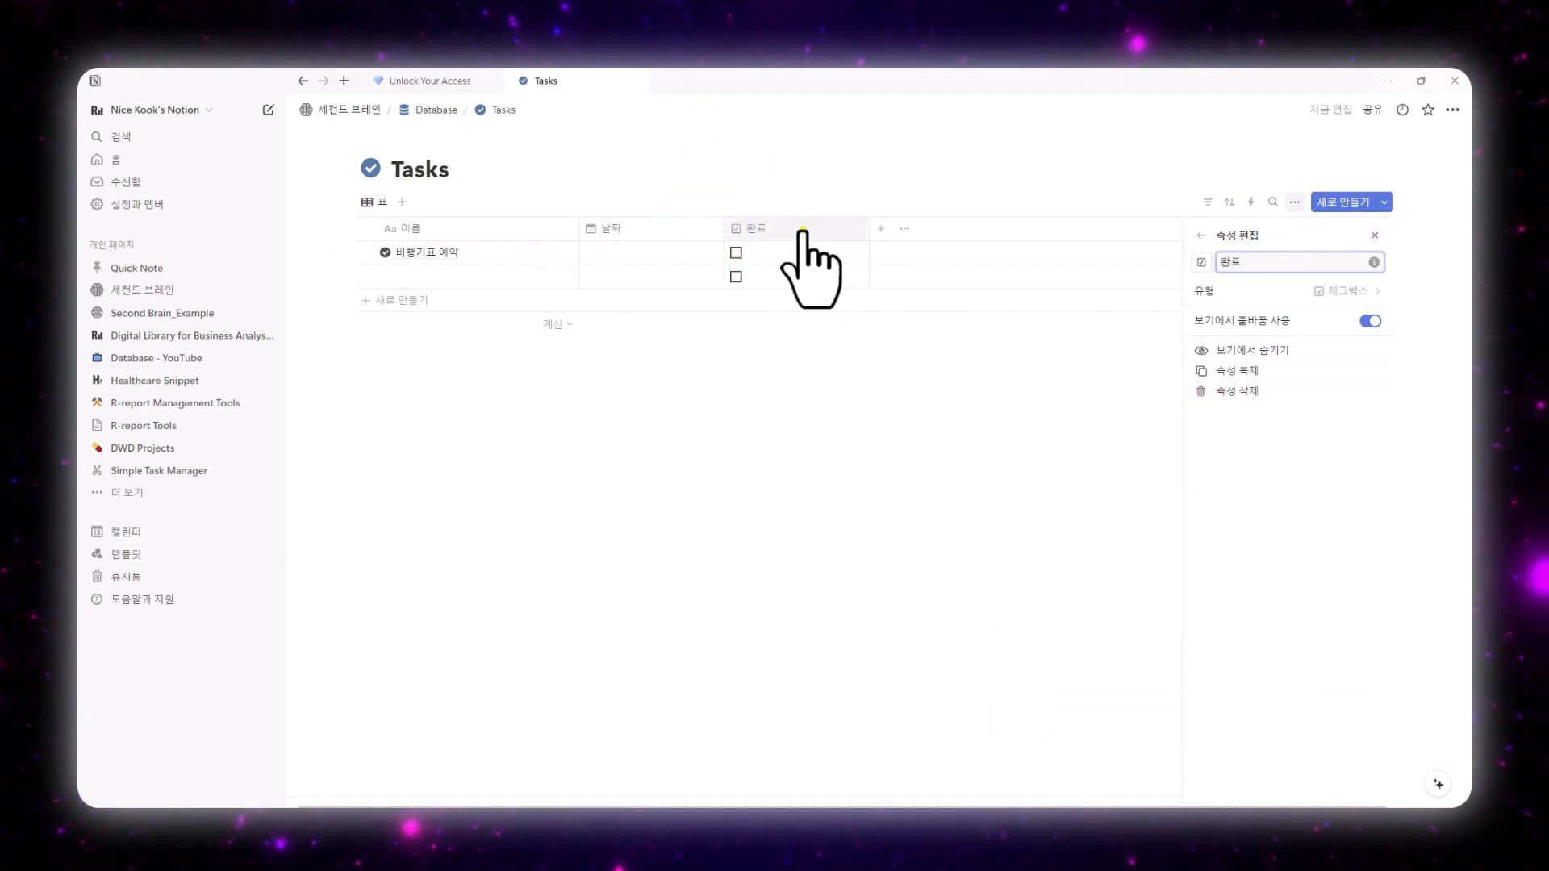
left_click_drag(798, 235, 403, 213)
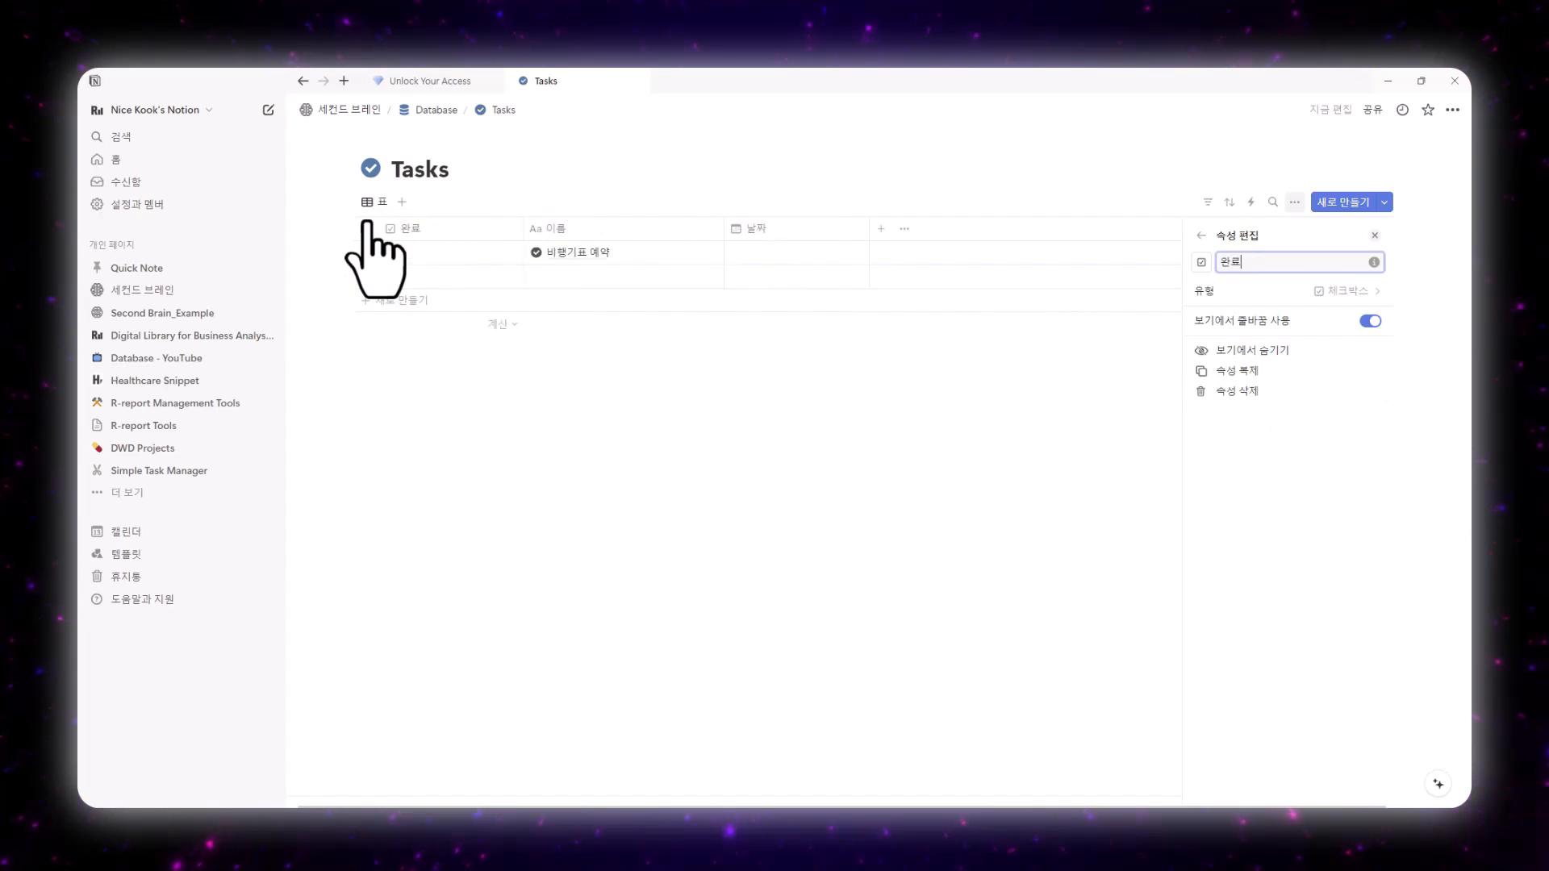
Narrow the 완료 column in the Tasks table to the width of its checkbox.
left_click_drag(523, 228, 401, 232)
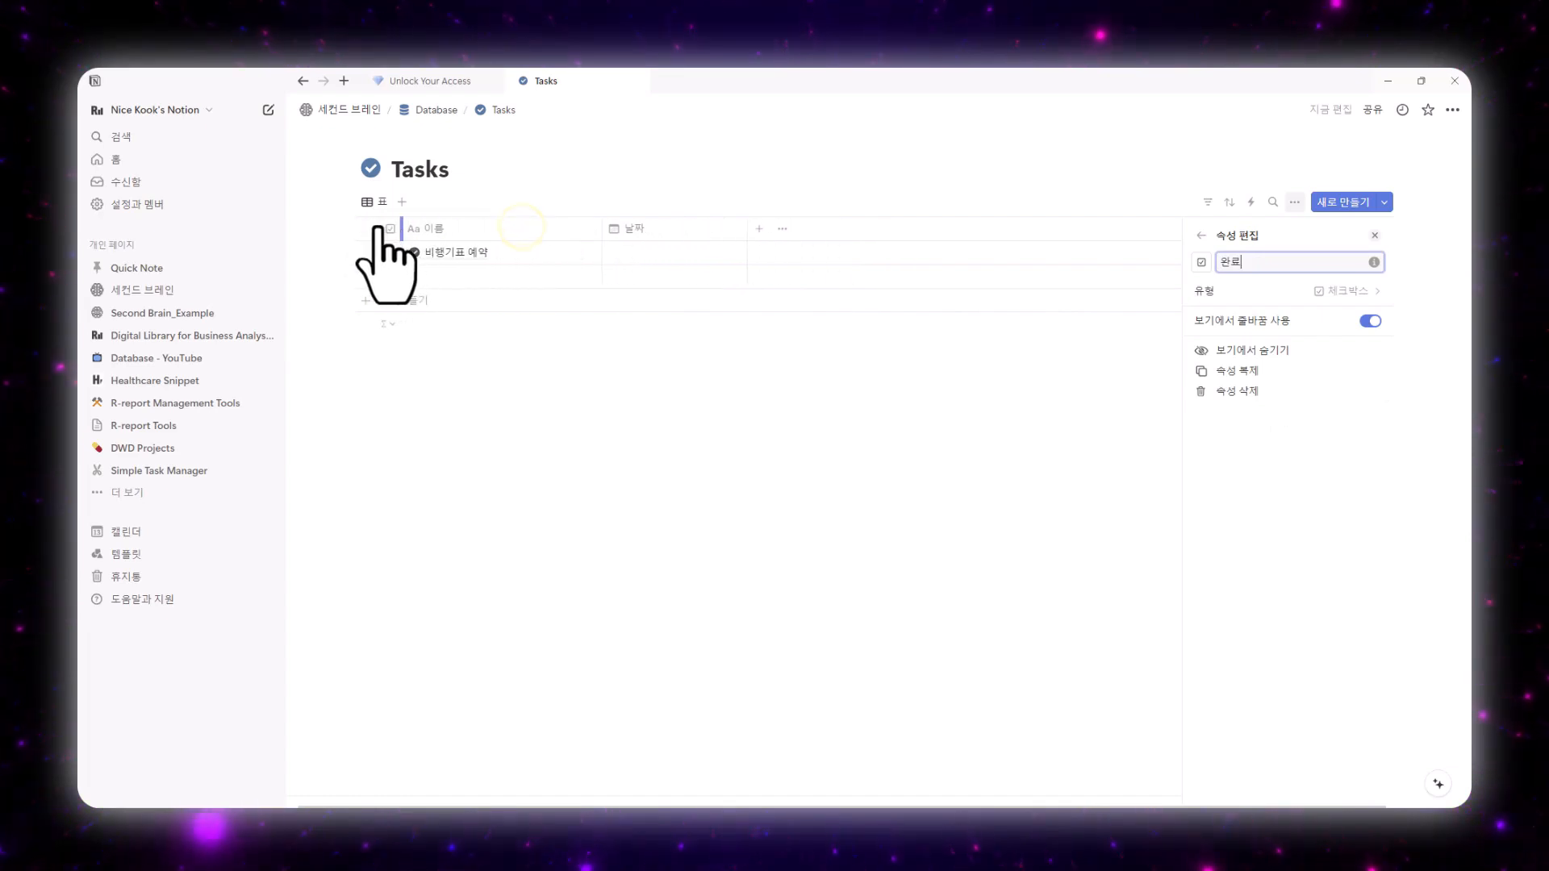
left_click(460, 404)
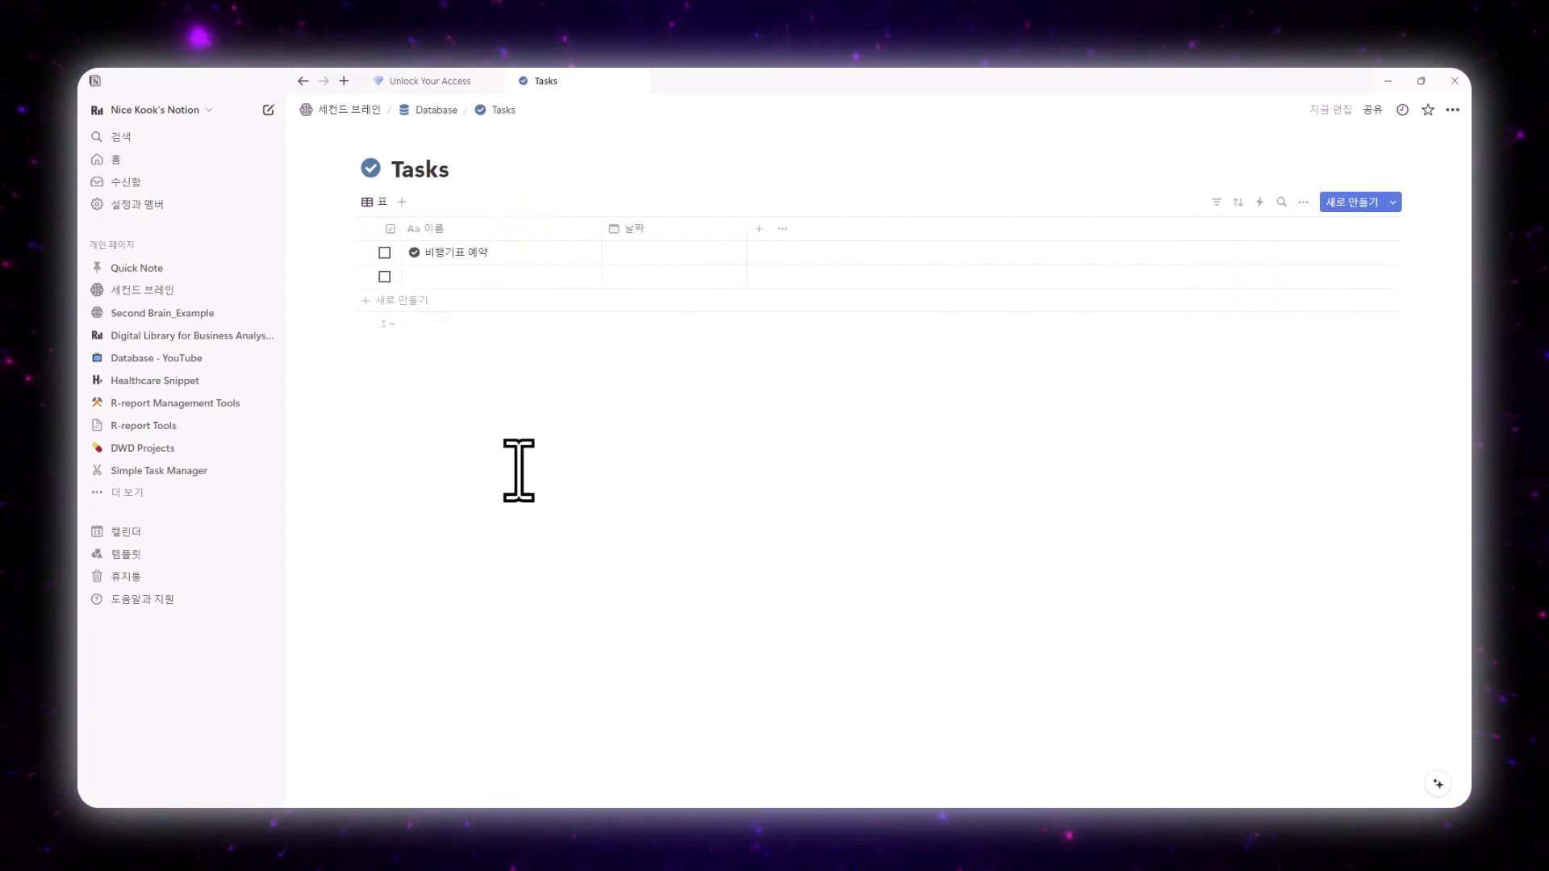
Add a 설명 text property and a URL property to the Tasks database.
left_click(760, 229)
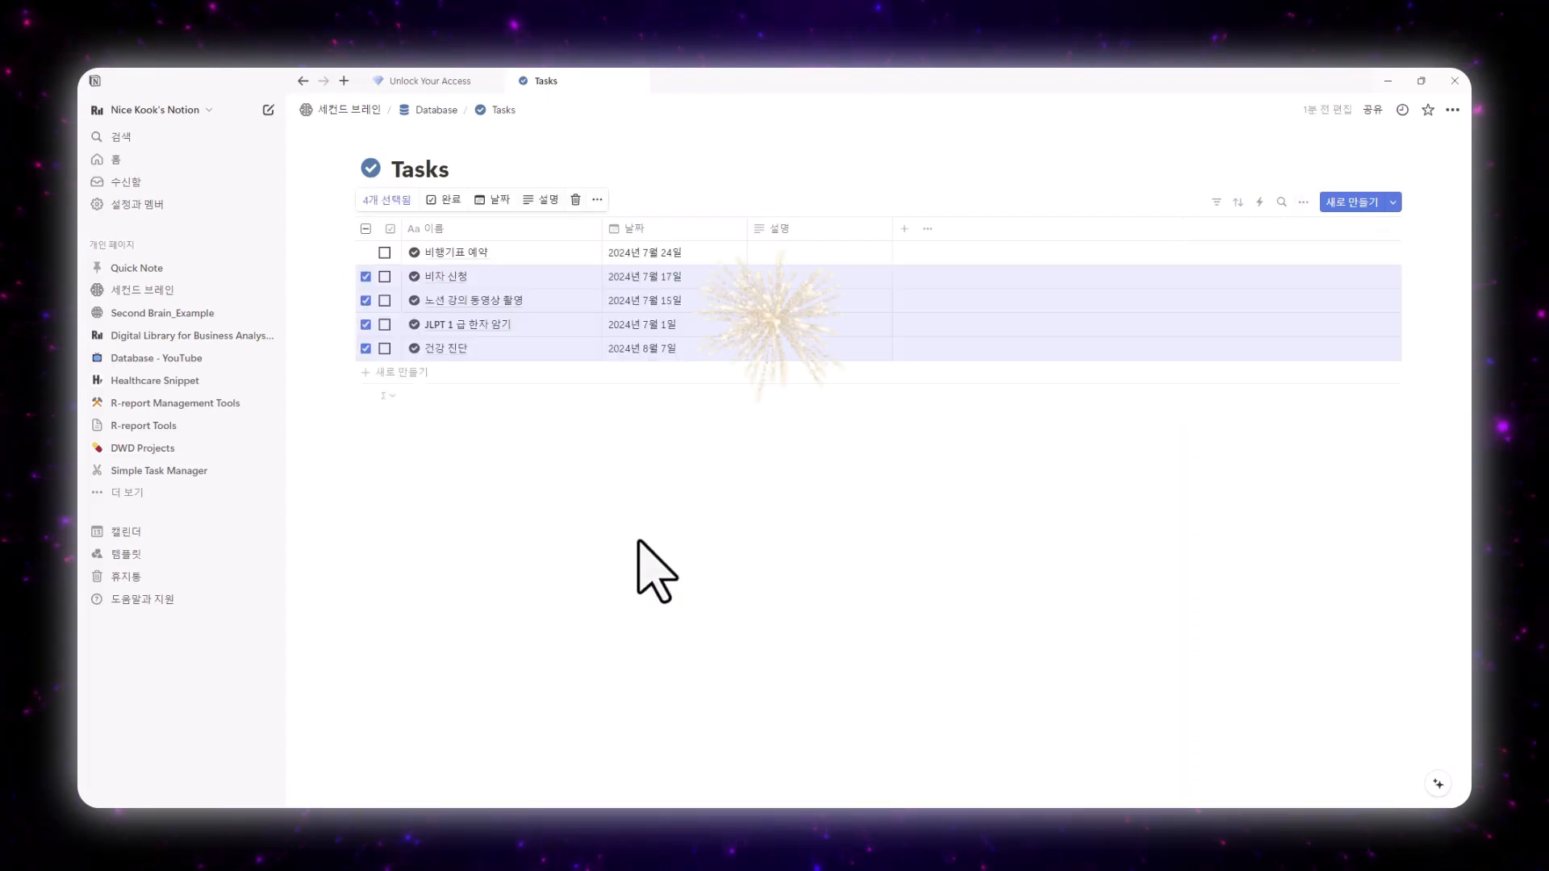
left_click(850, 422)
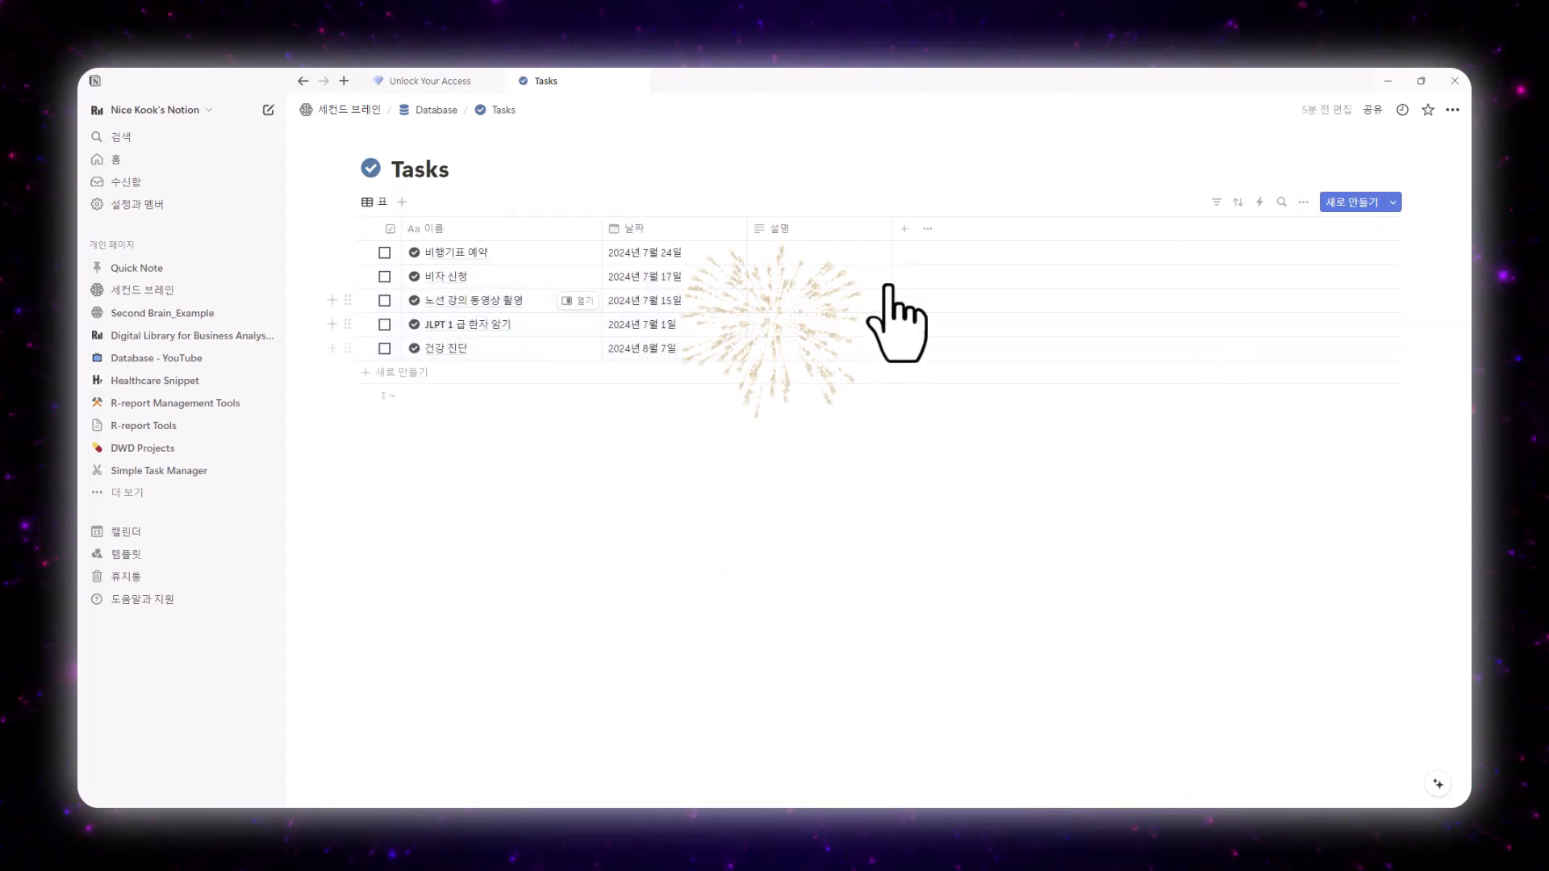
left_click(904, 230)
left_click(1243, 737)
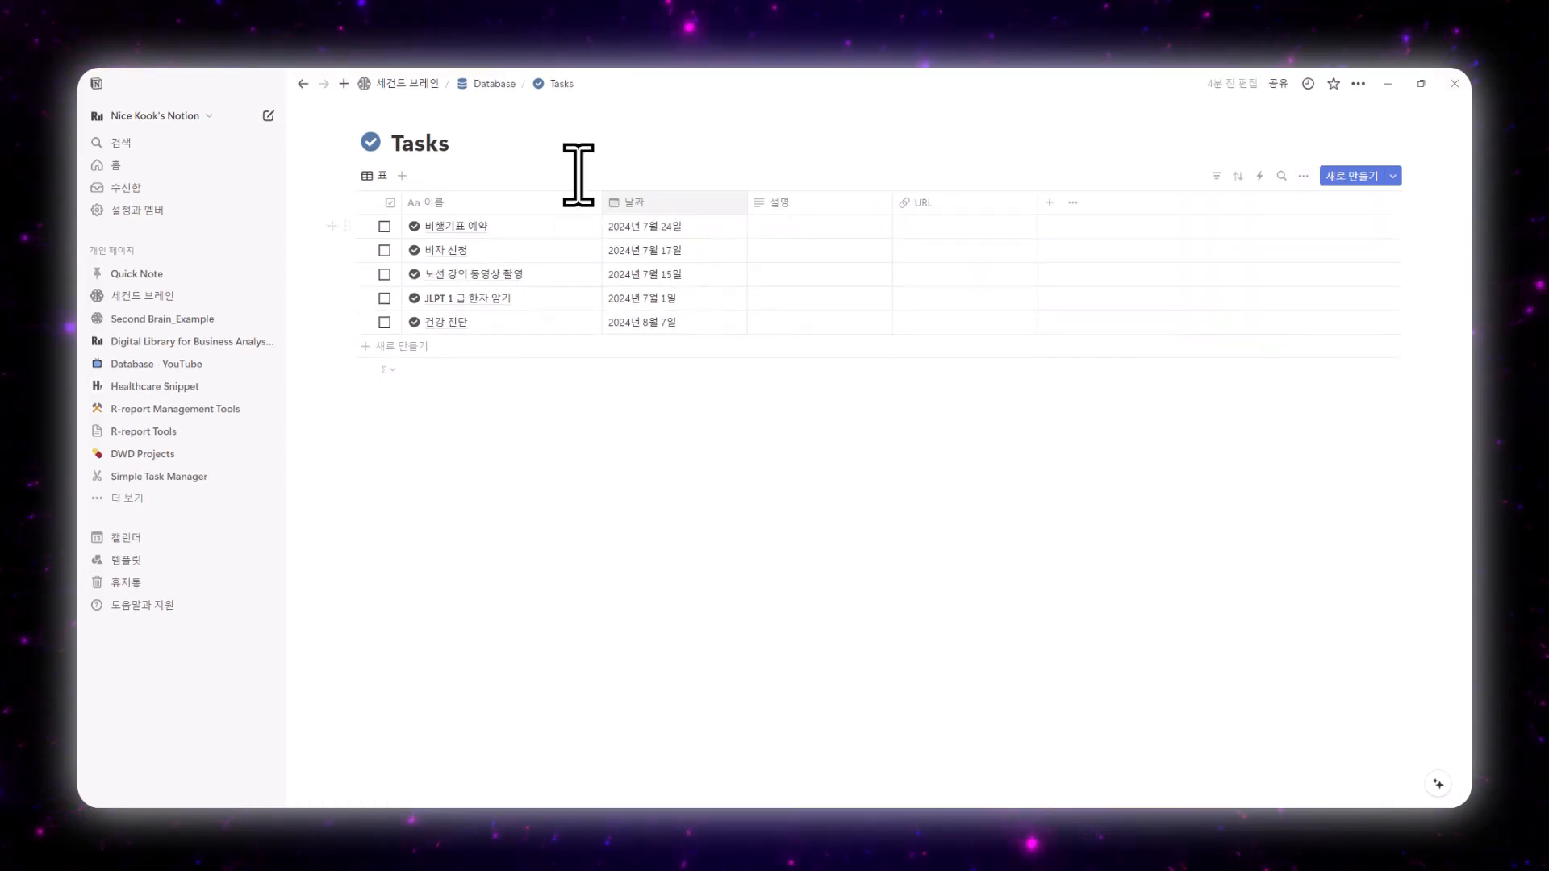
Create a full-page database named Resources under Tasks on the Database page and give it a blue tag icon.
left_click(485, 84)
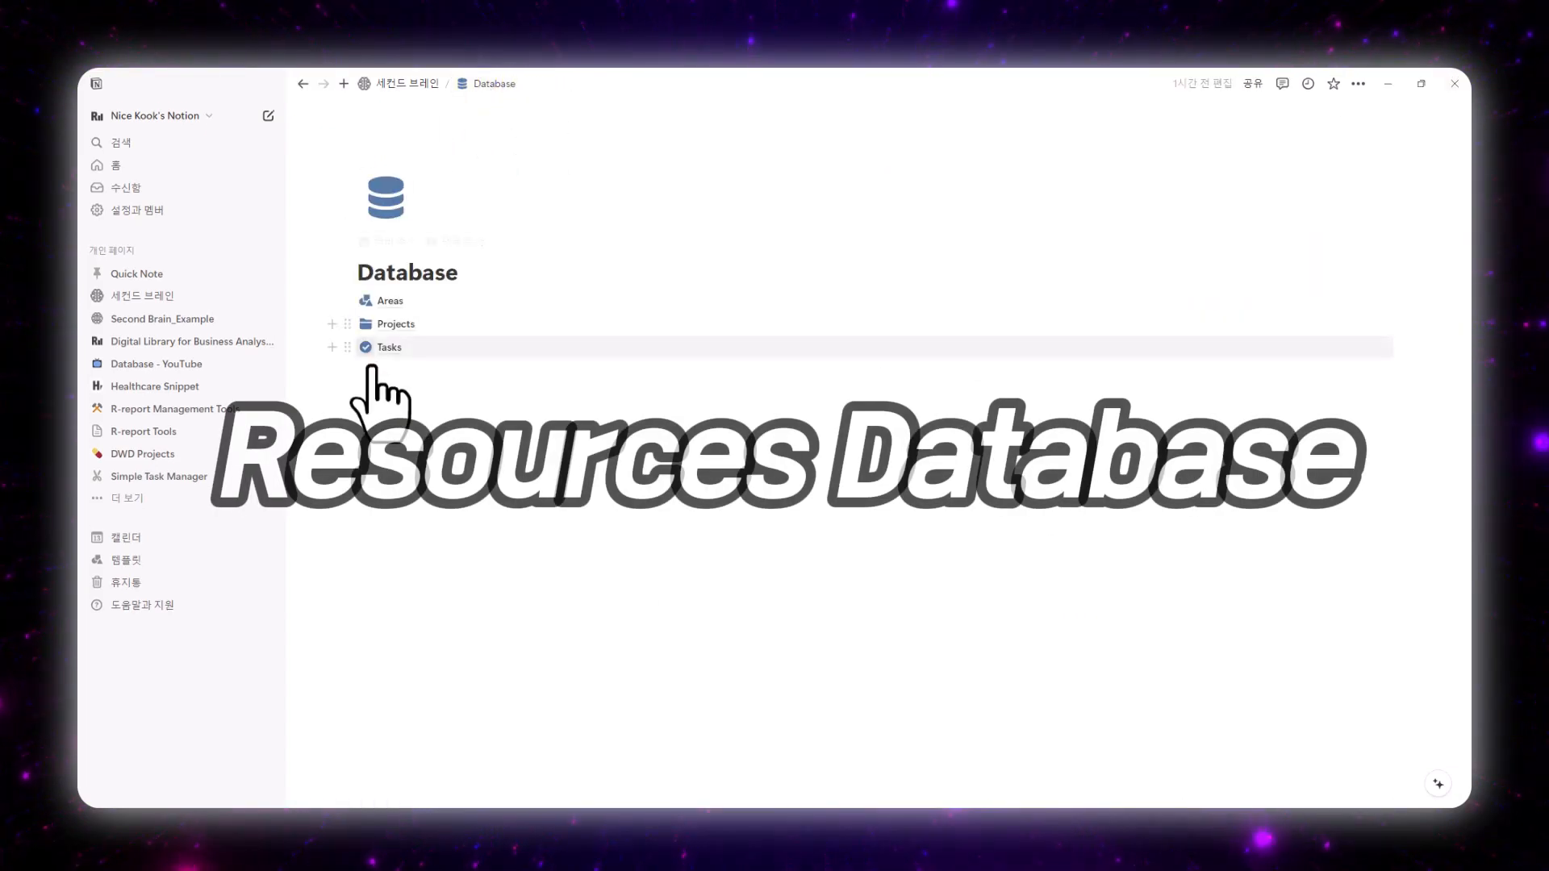
left_click(370, 370)
type("/")
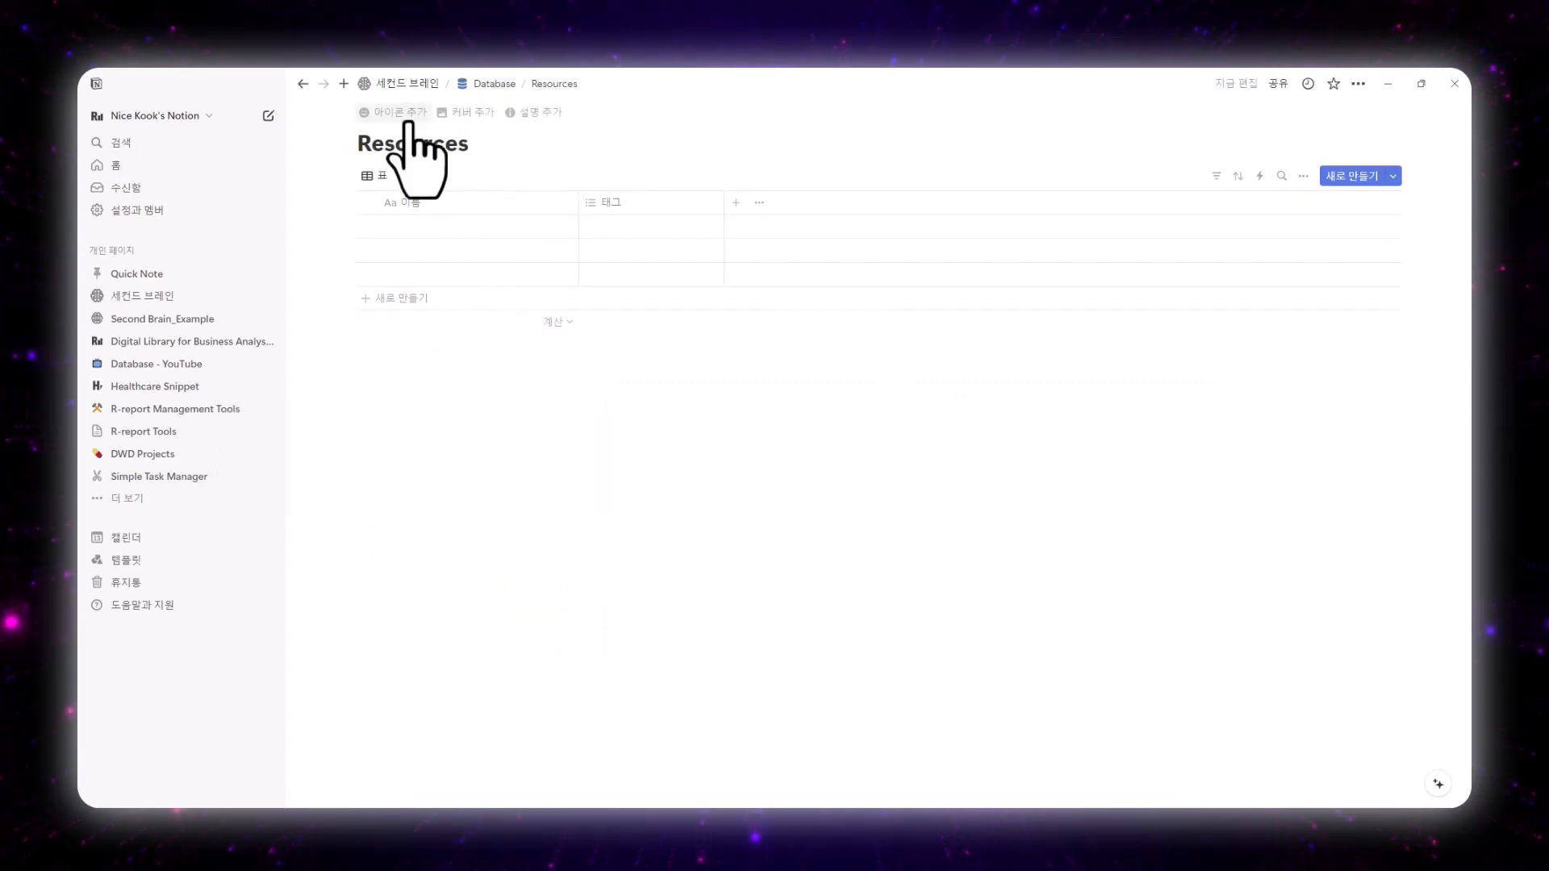
left_click(404, 113)
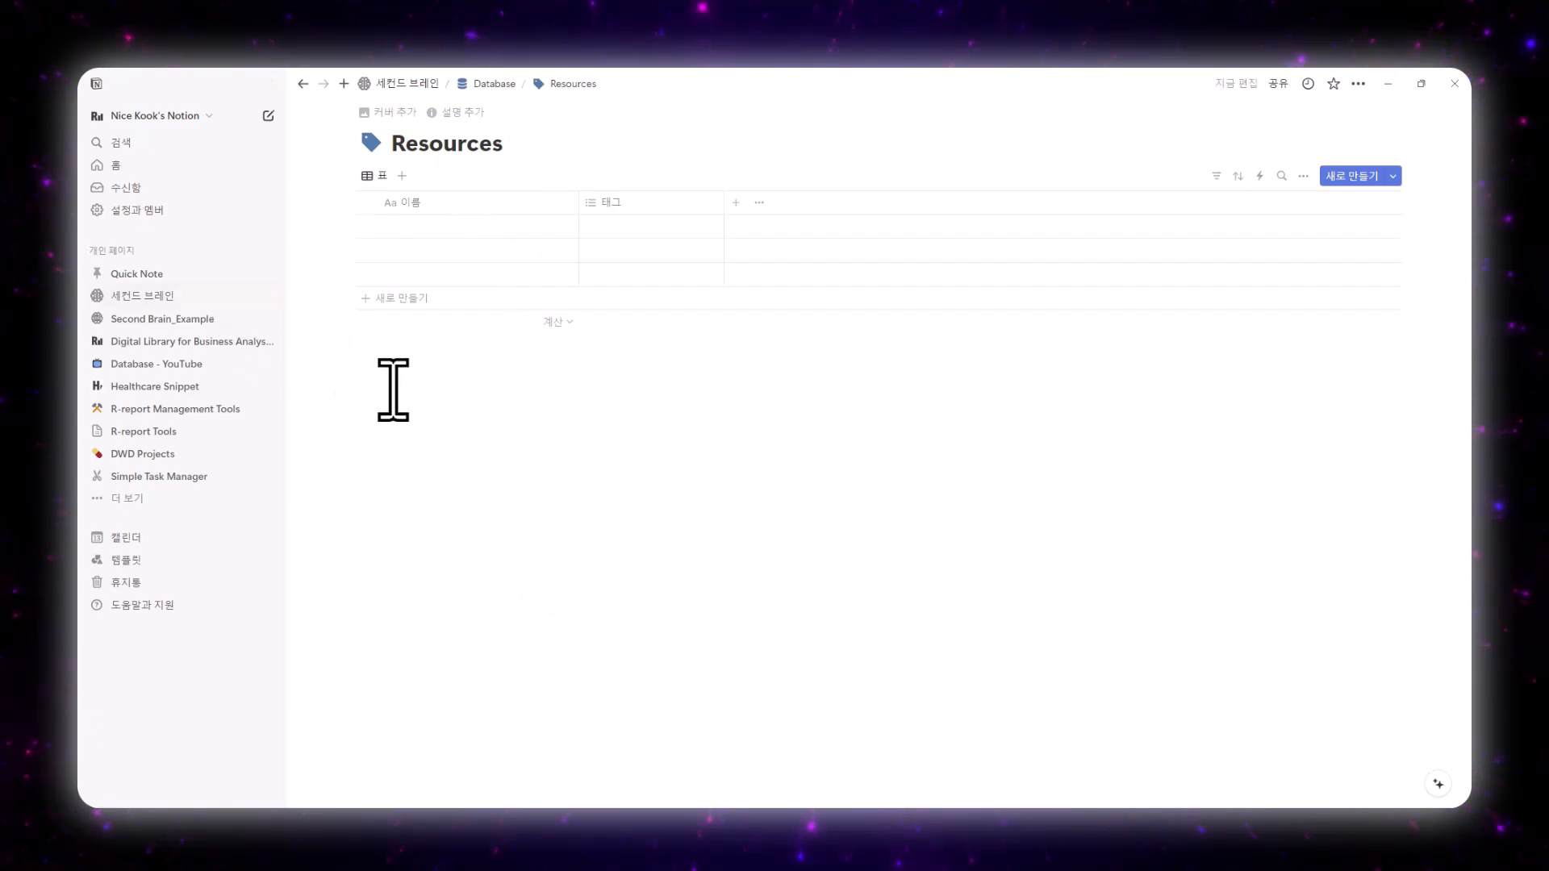
Title the first Resources entry Second Brain PARA-Thiago Forte.
left_click(440, 225)
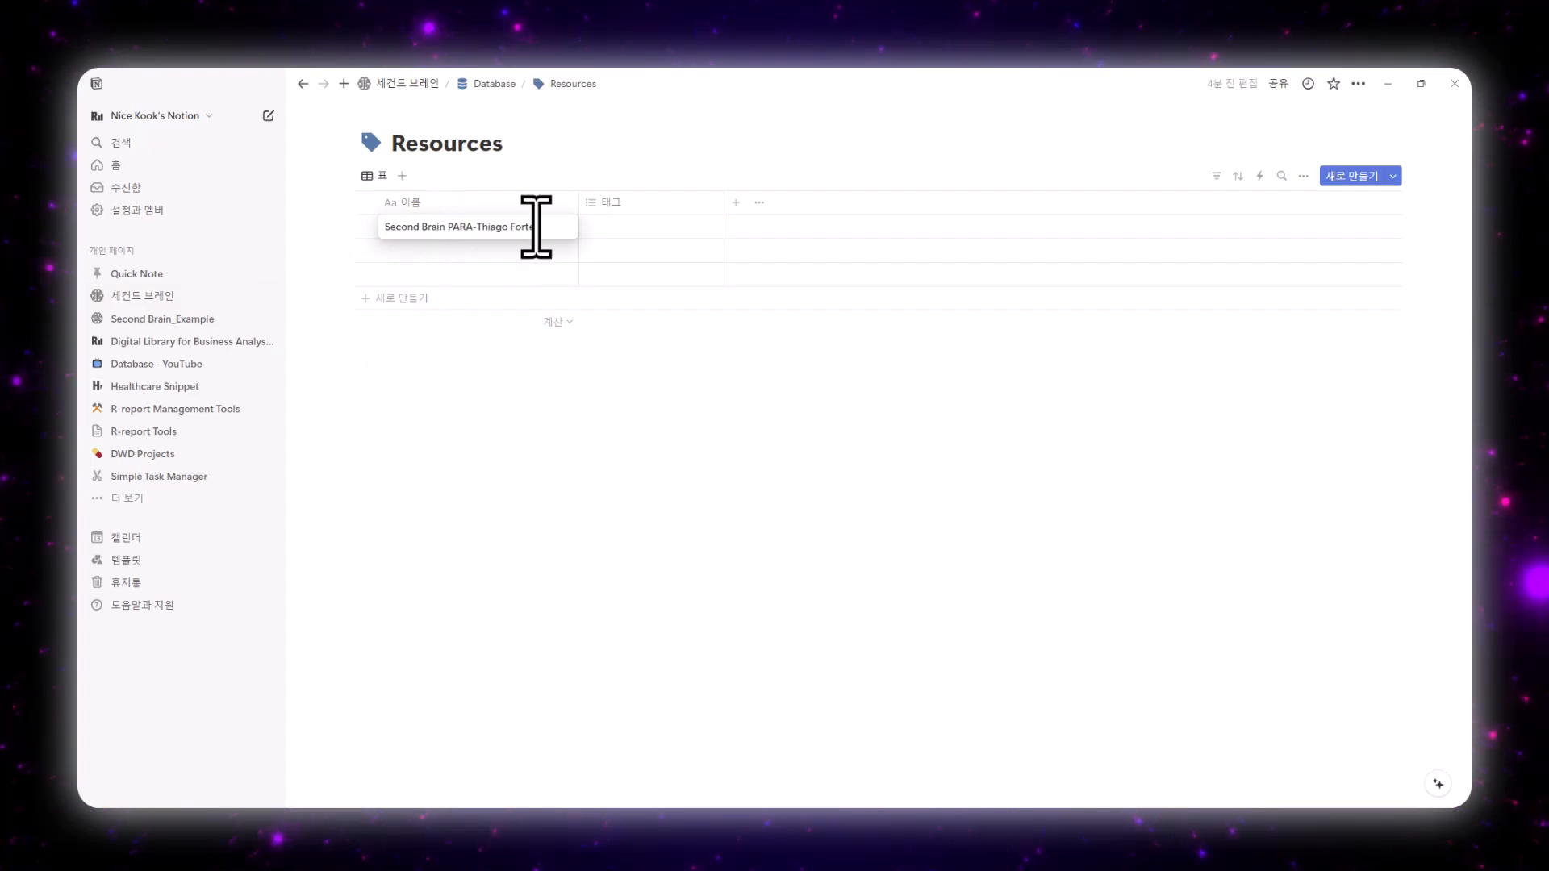
key("Tab")
Create a Resources template titled New Resource with a black tag icon.
left_click(1392, 176)
left_click(1252, 271)
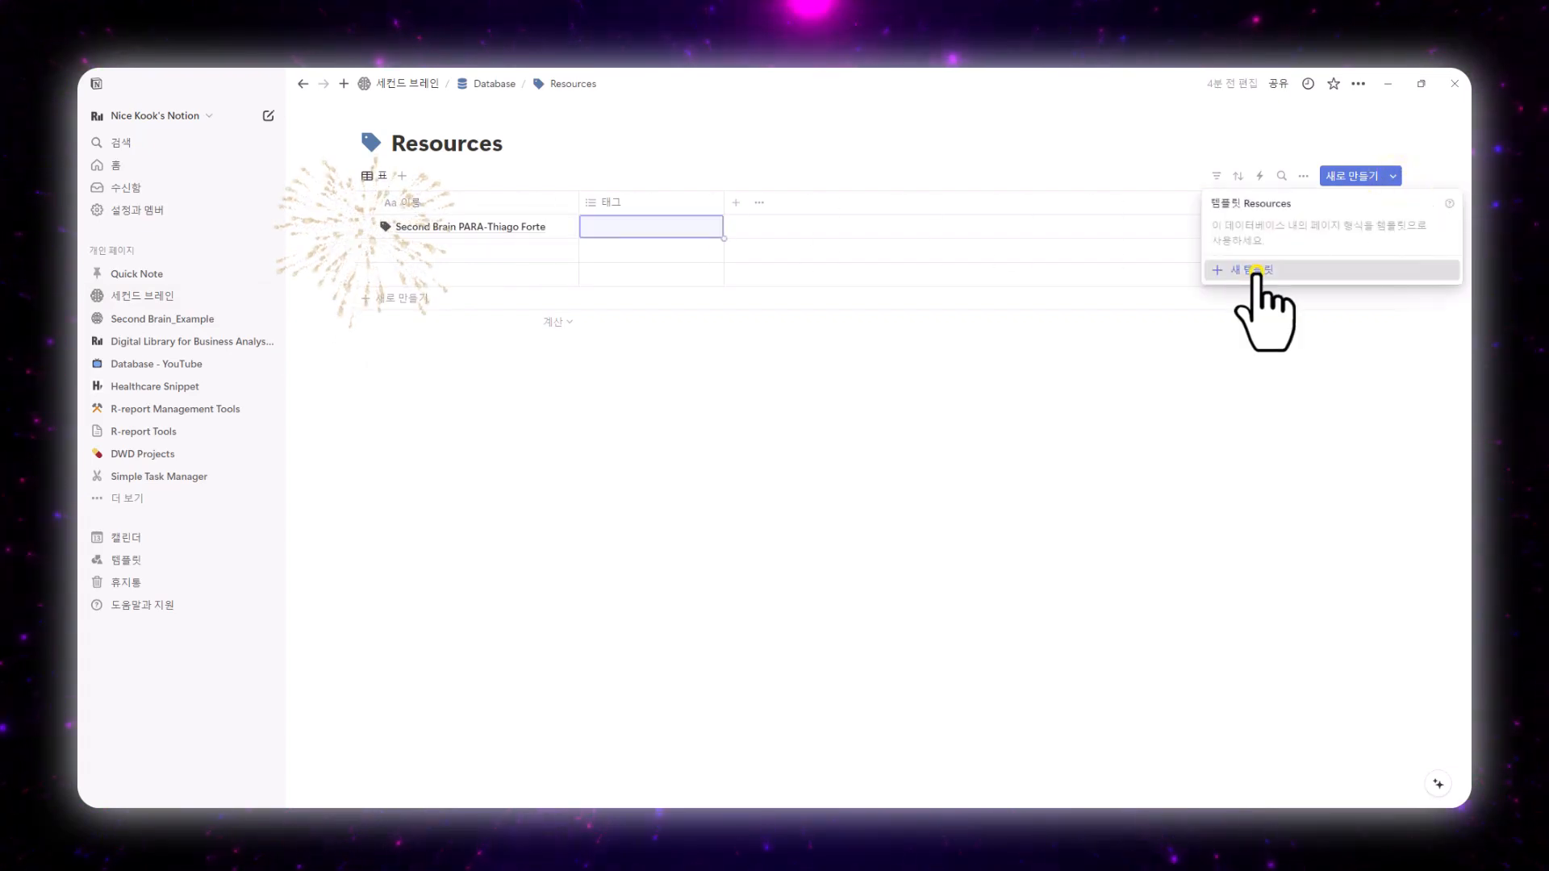
type("New Resource")
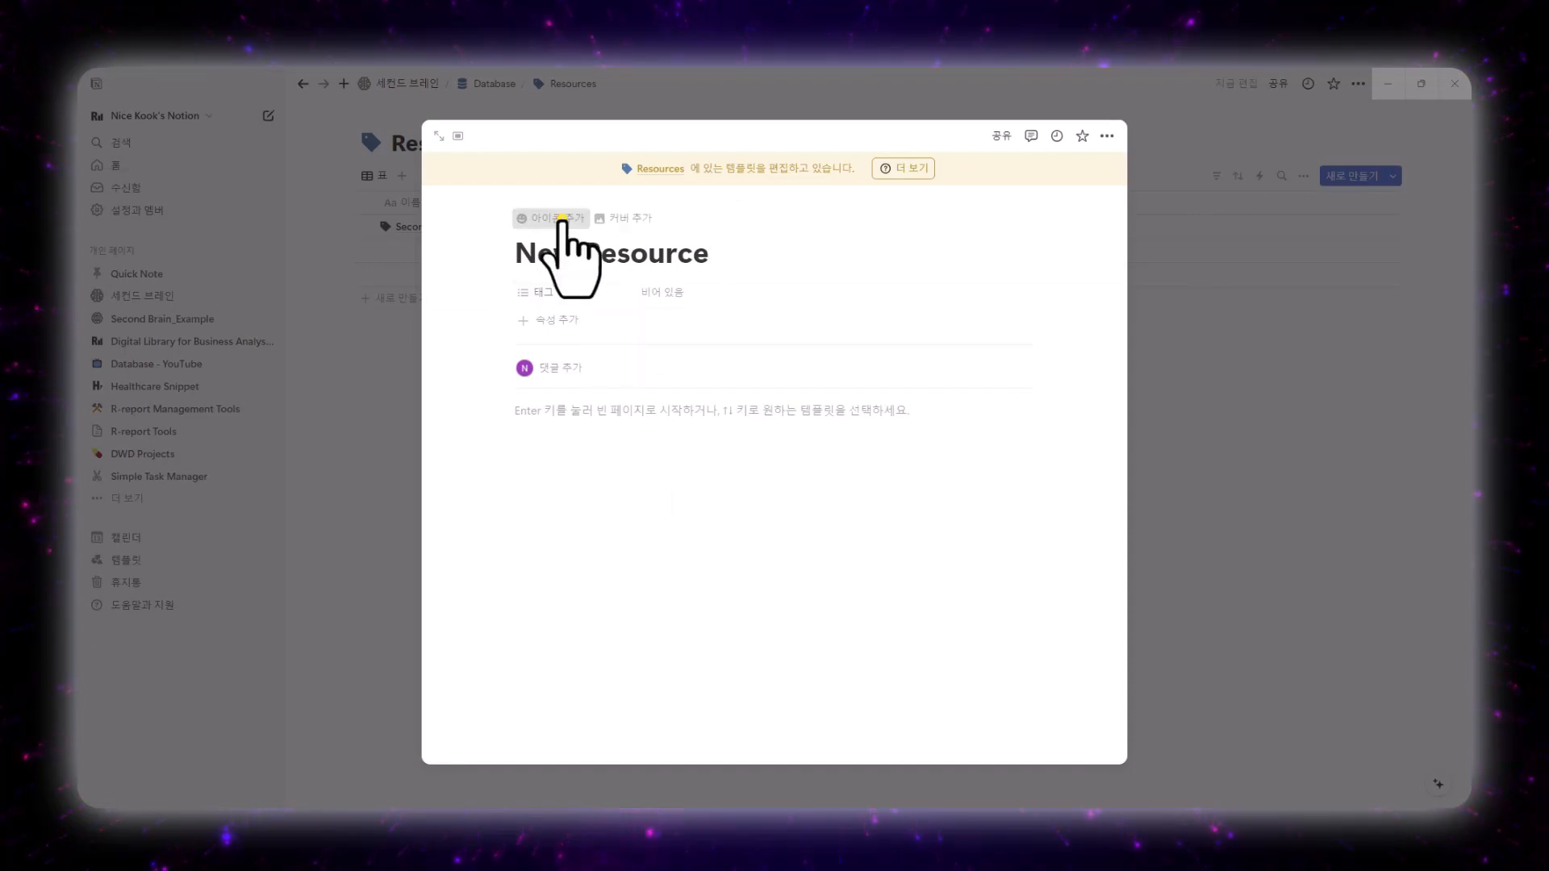
left_click(557, 218)
left_click(457, 330)
left_click(414, 419)
left_click(367, 443)
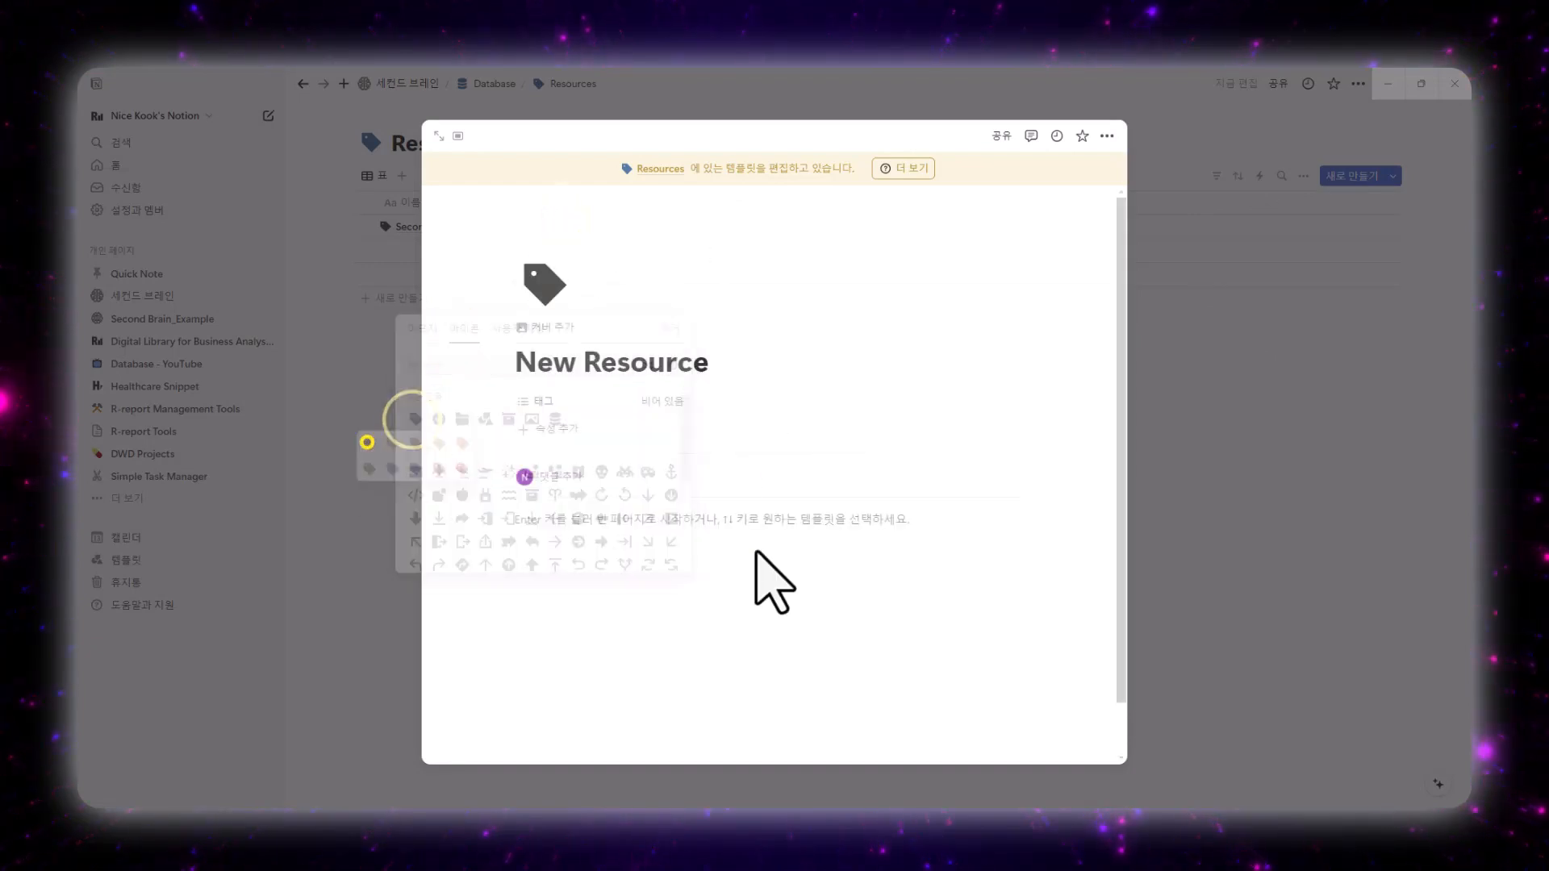
left_click(899, 598)
left_click(1330, 548)
Make the New Resource template the default for the Resources database.
left_click(1393, 178)
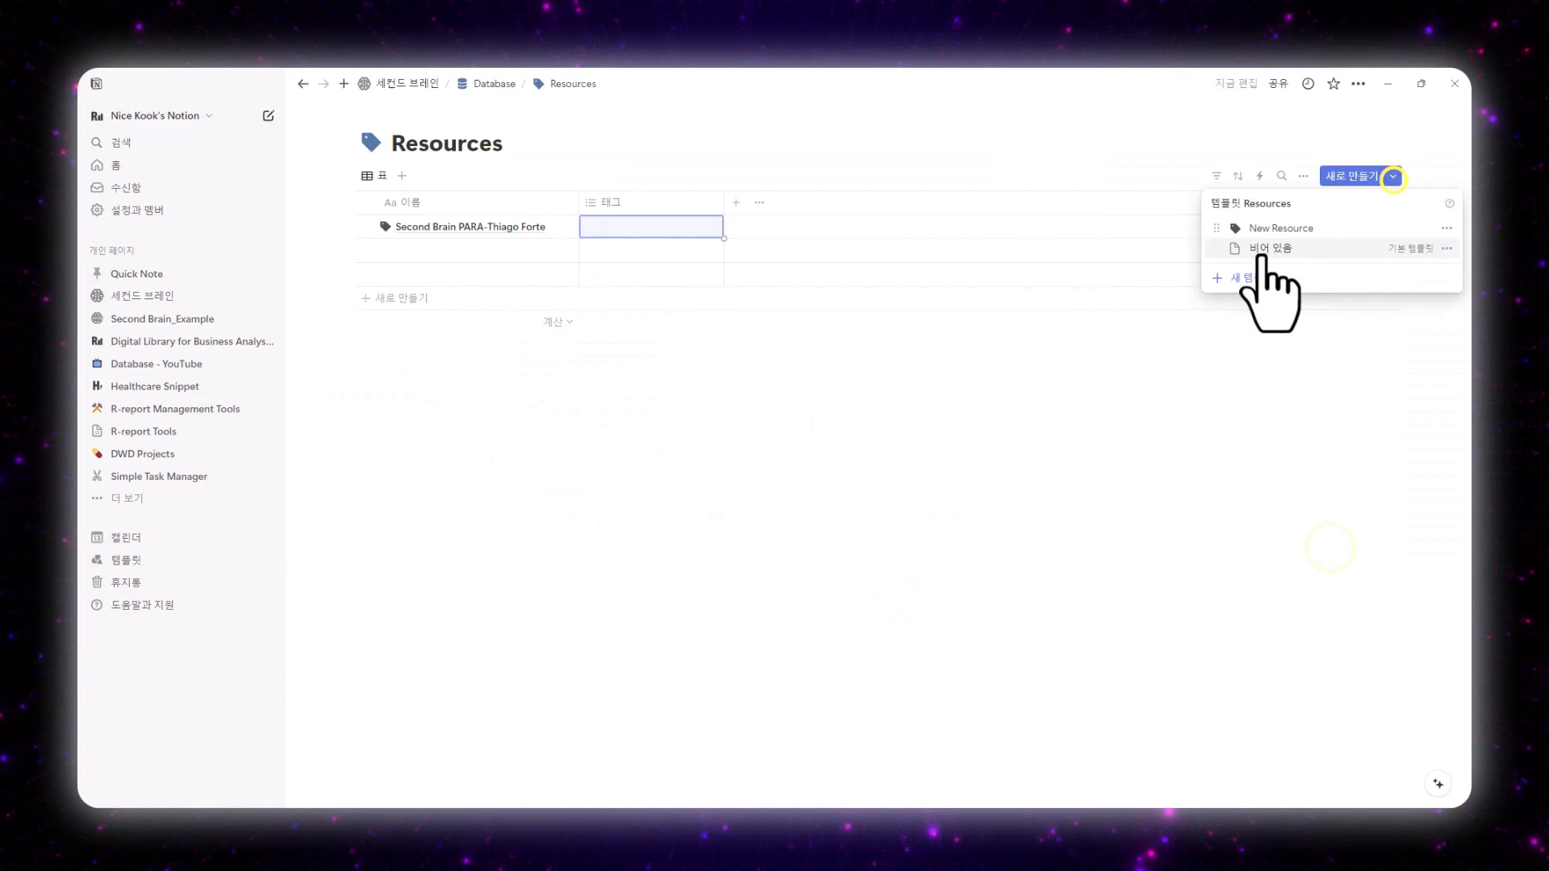
left_click(1446, 229)
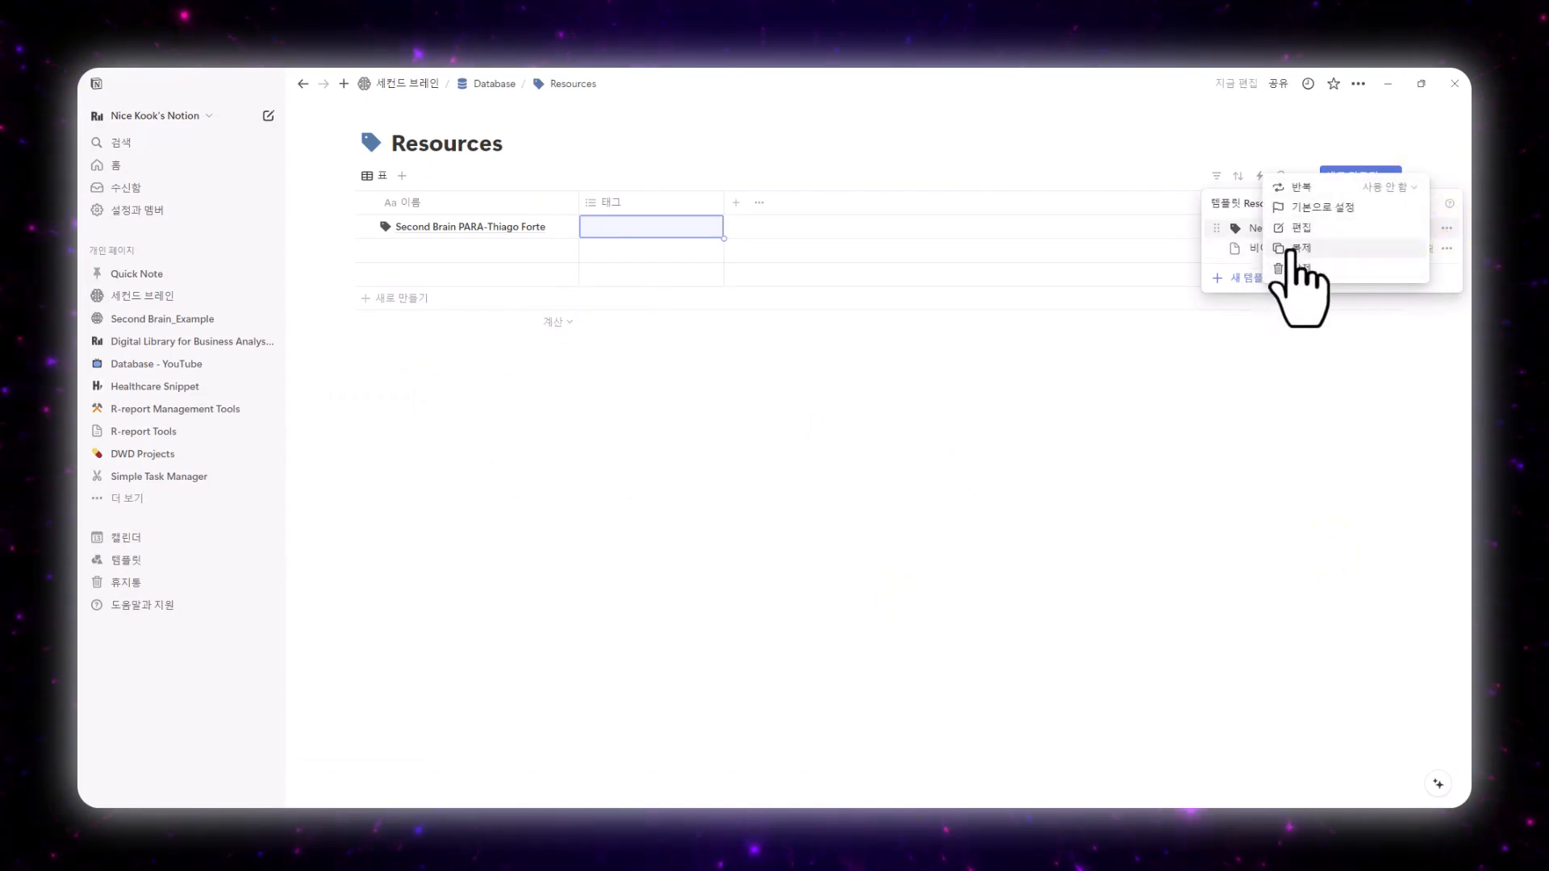
left_click(1305, 209)
left_click(730, 441)
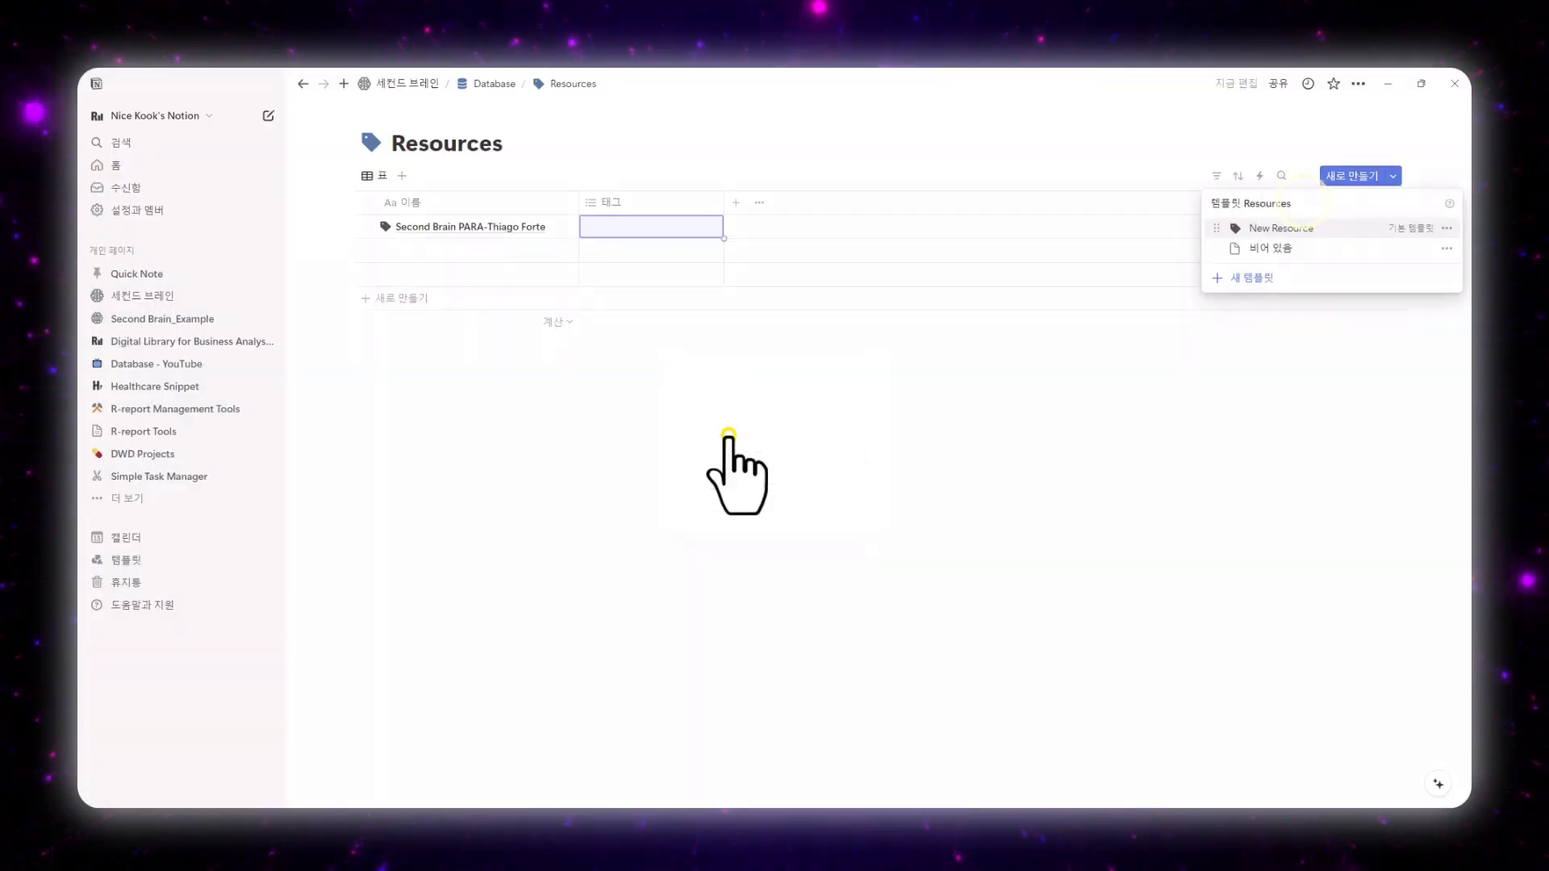
left_click(606, 391)
Delete the 태그 property from the Resources database.
left_click(654, 202)
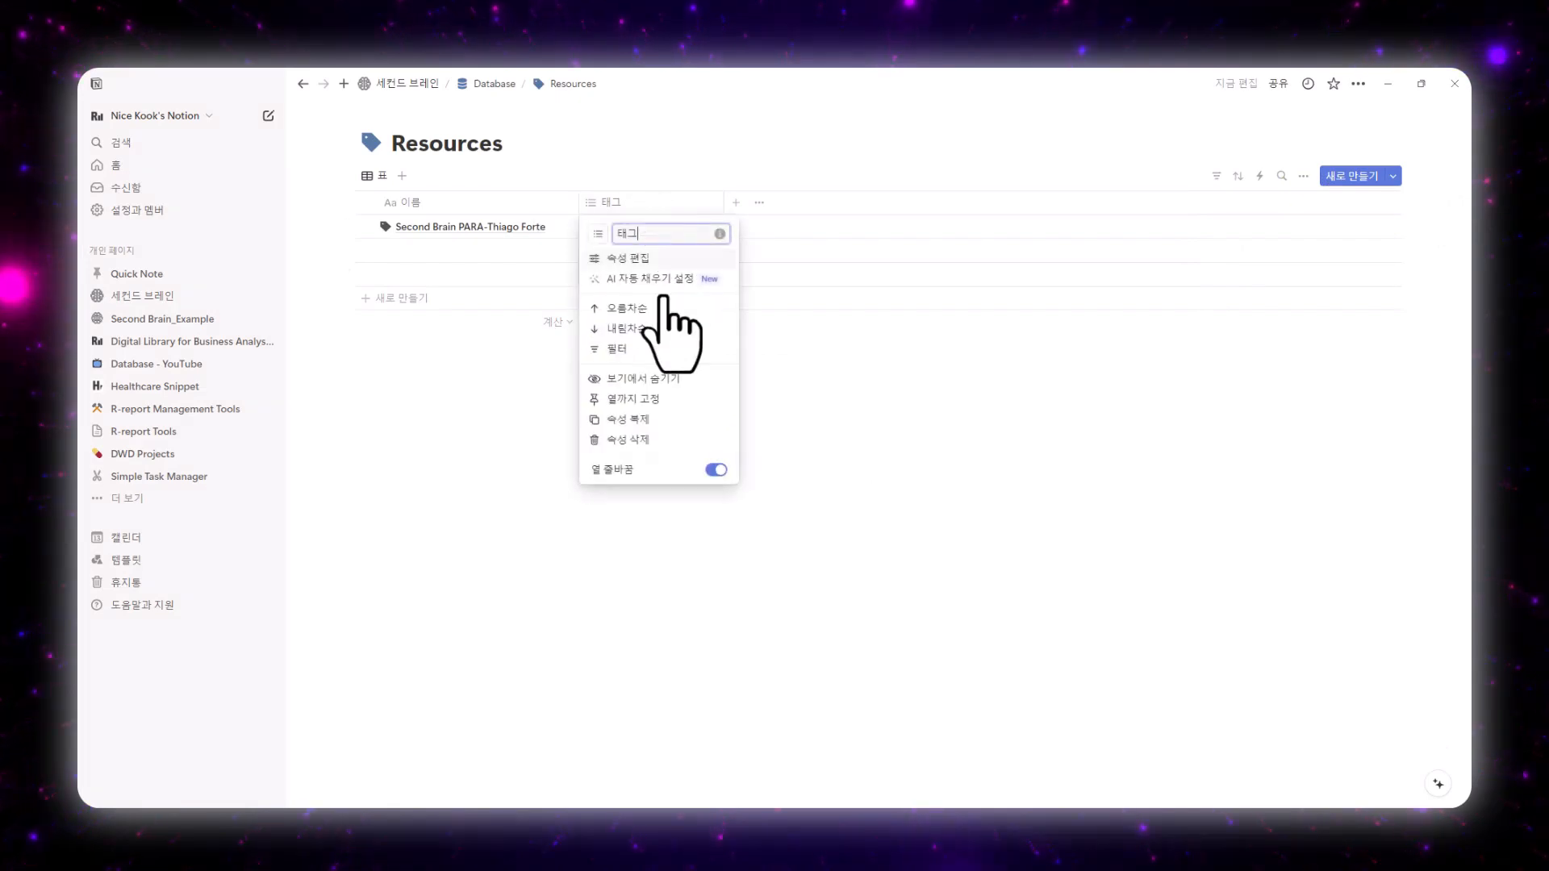
left_click(621, 442)
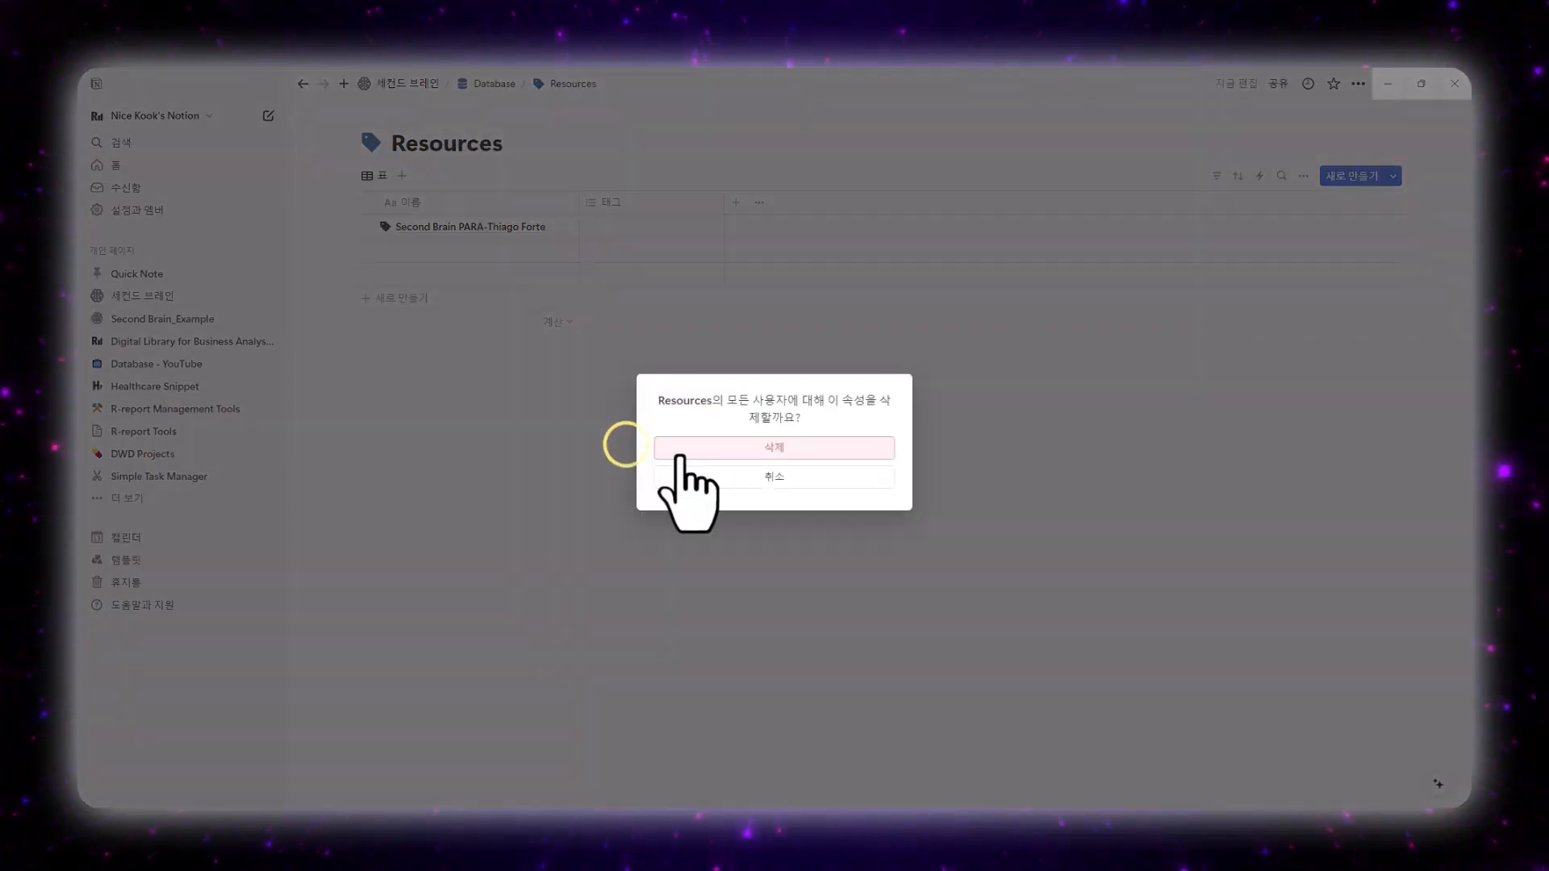
left_click(692, 443)
Add a 상태 status property to Resources and rename its to-do option 인박스.
left_click(592, 203)
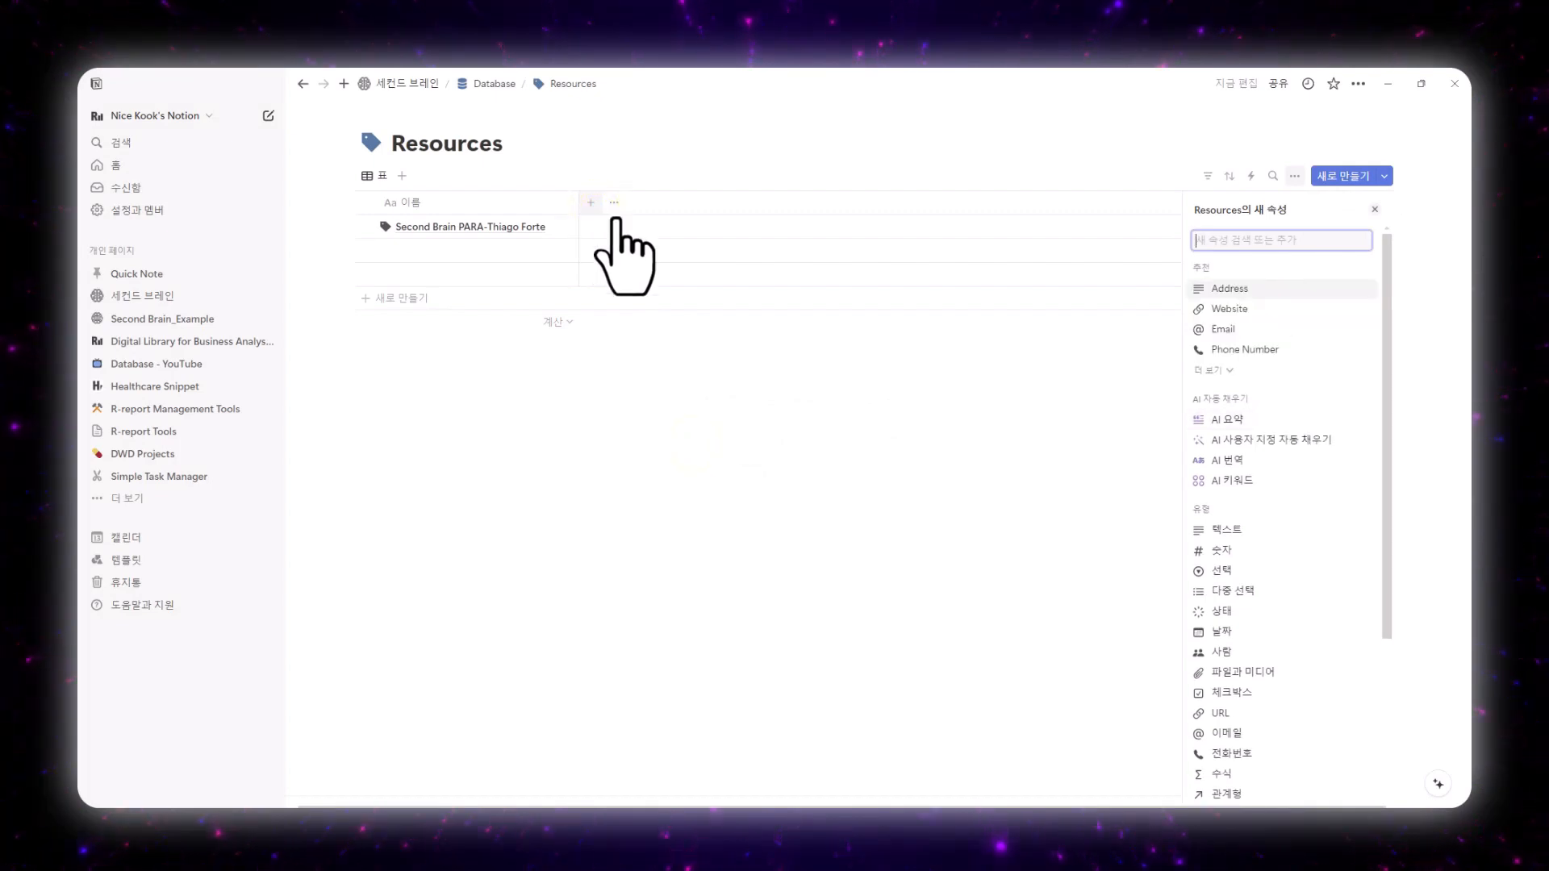
left_click(1220, 611)
left_click(1244, 339)
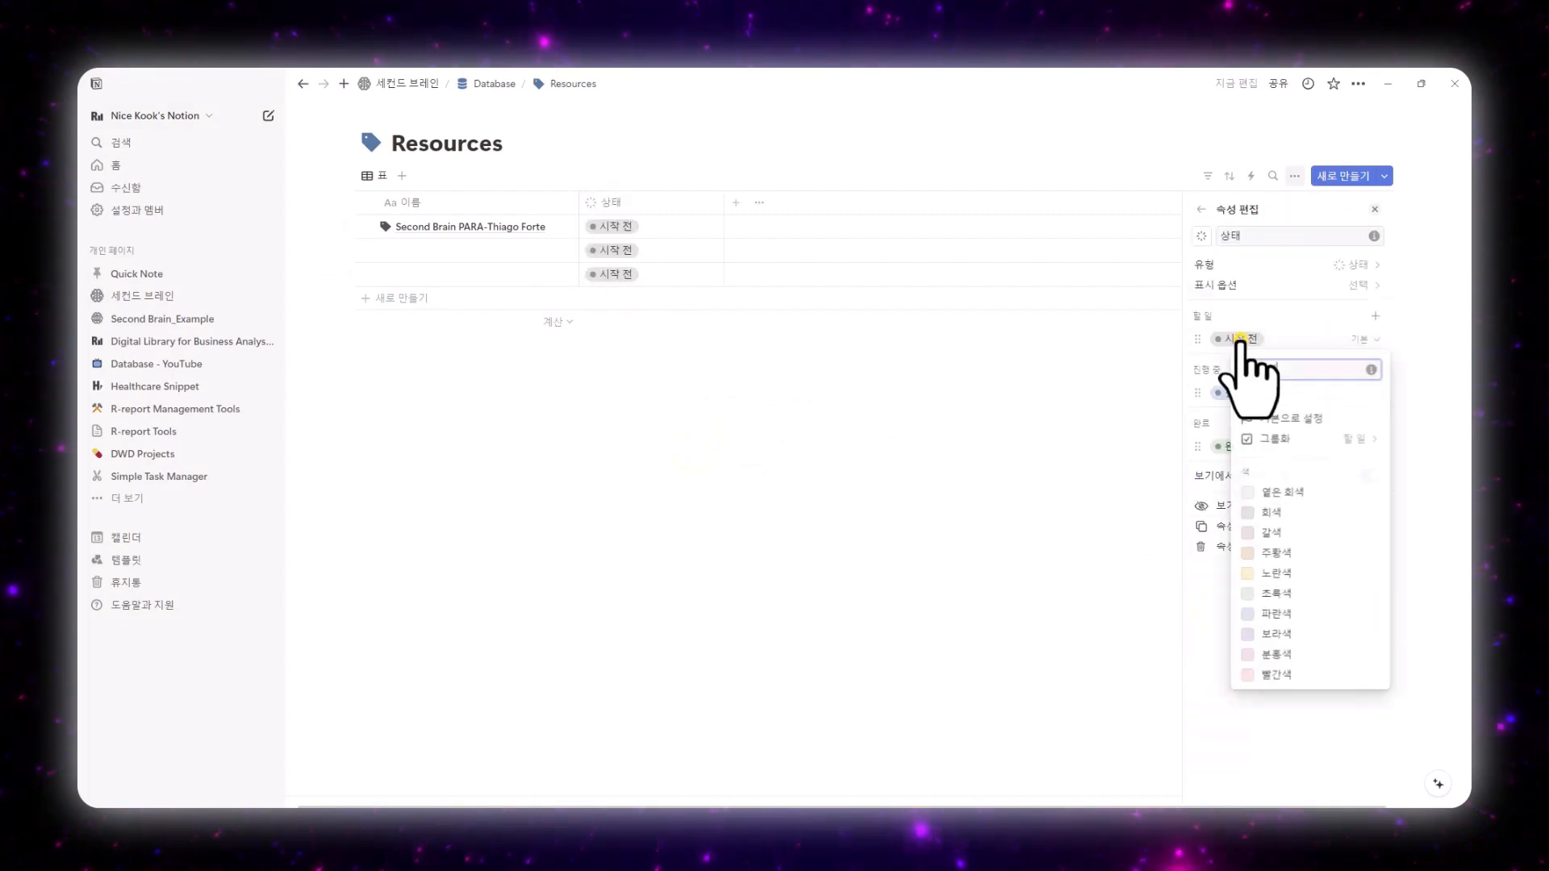
key("BackSpace")
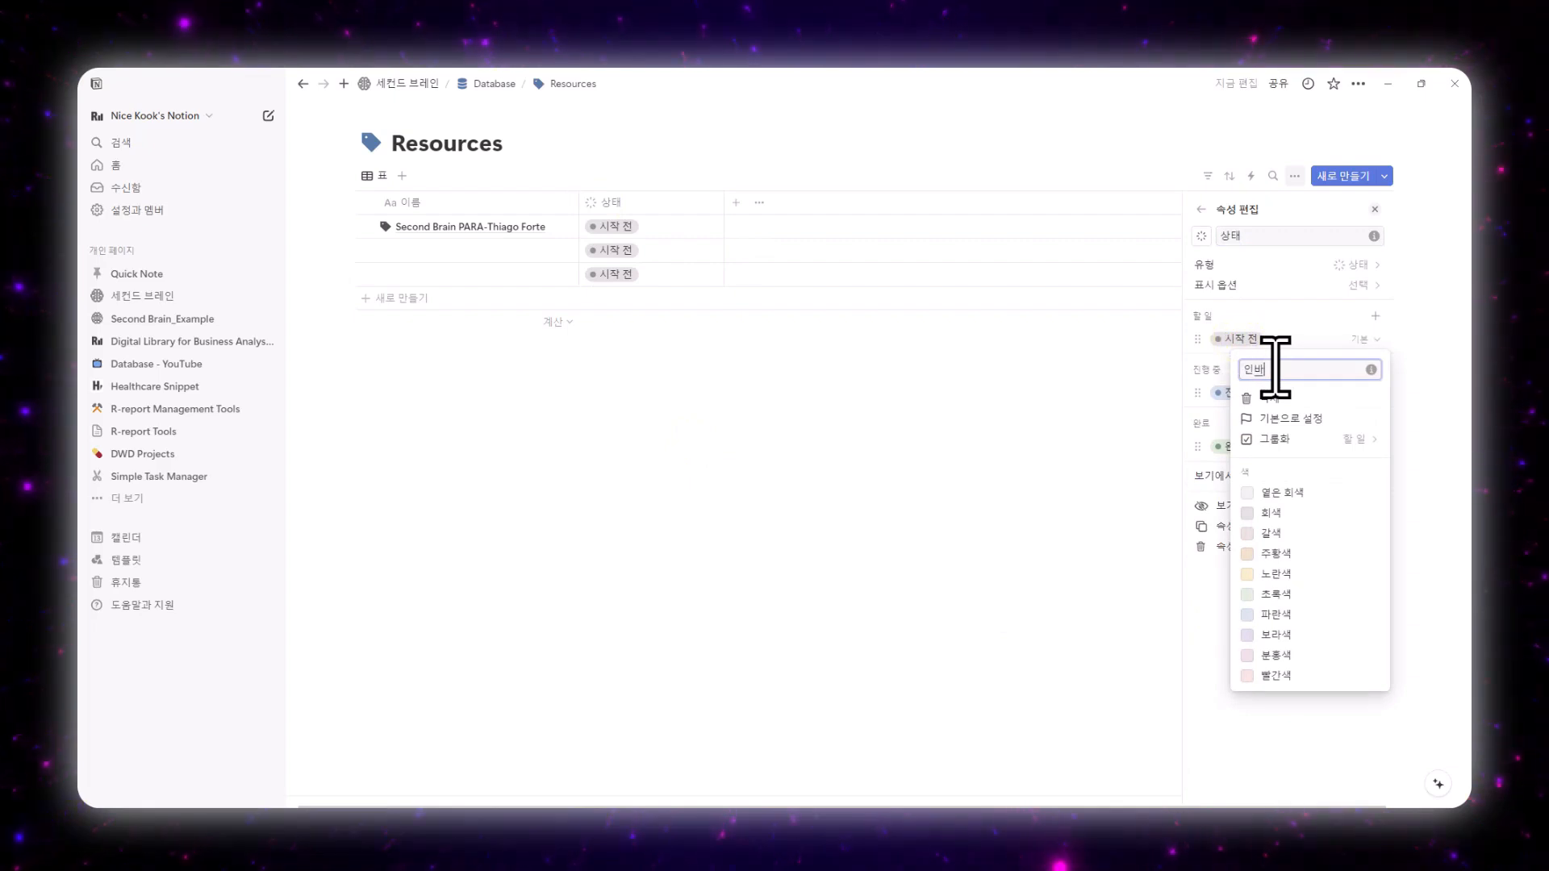
key("Return")
Rename the in-progress status option 리뷰 중 and the complete option 리뷰 완료.
left_click(1240, 392)
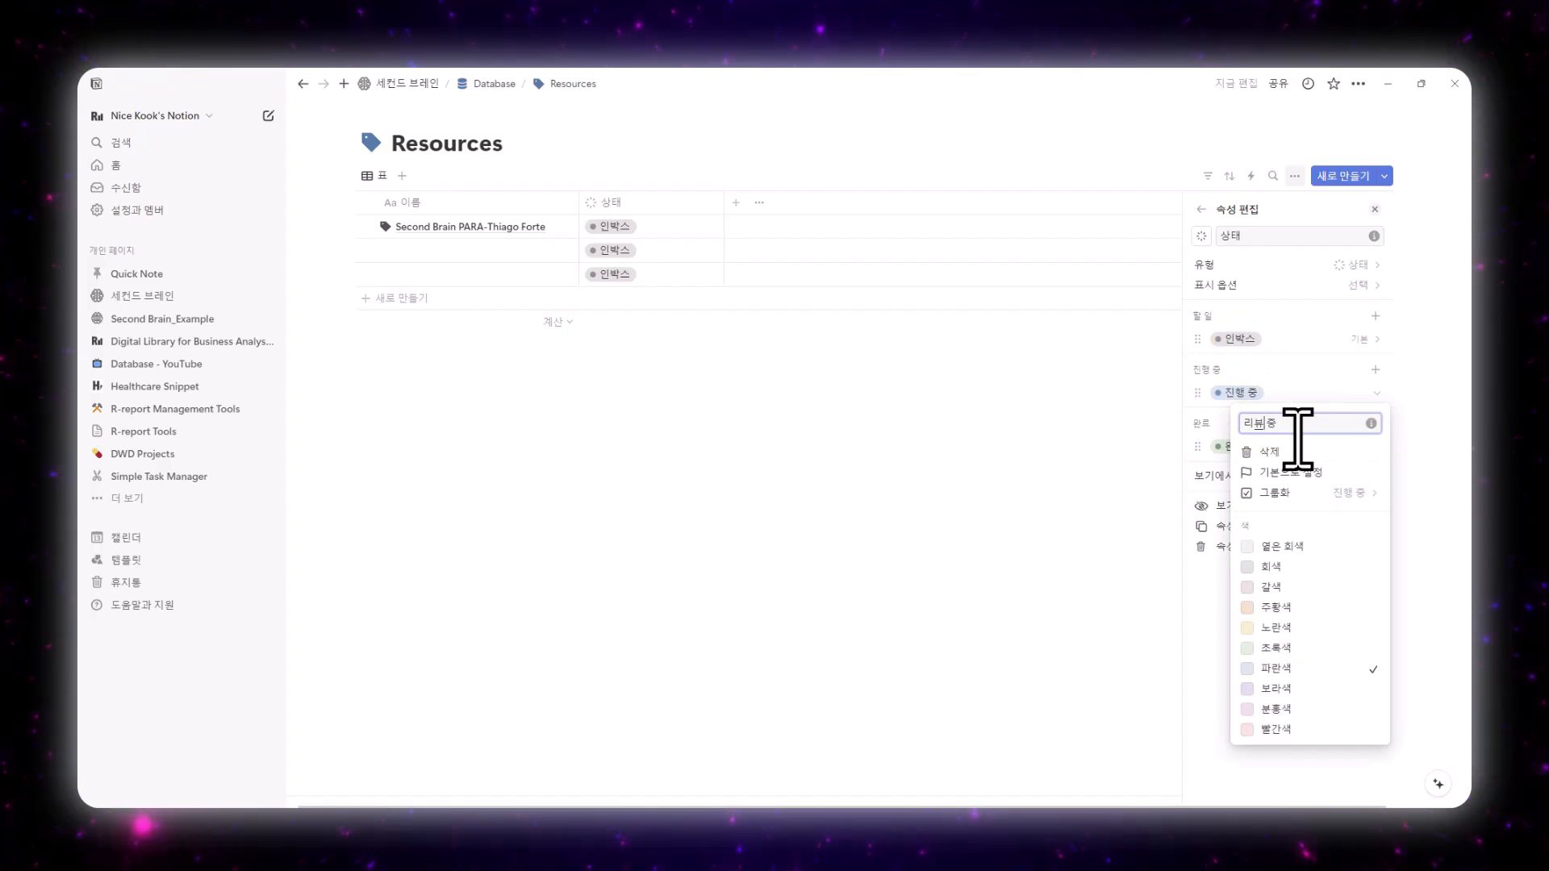
left_click(1300, 375)
left_click(1240, 449)
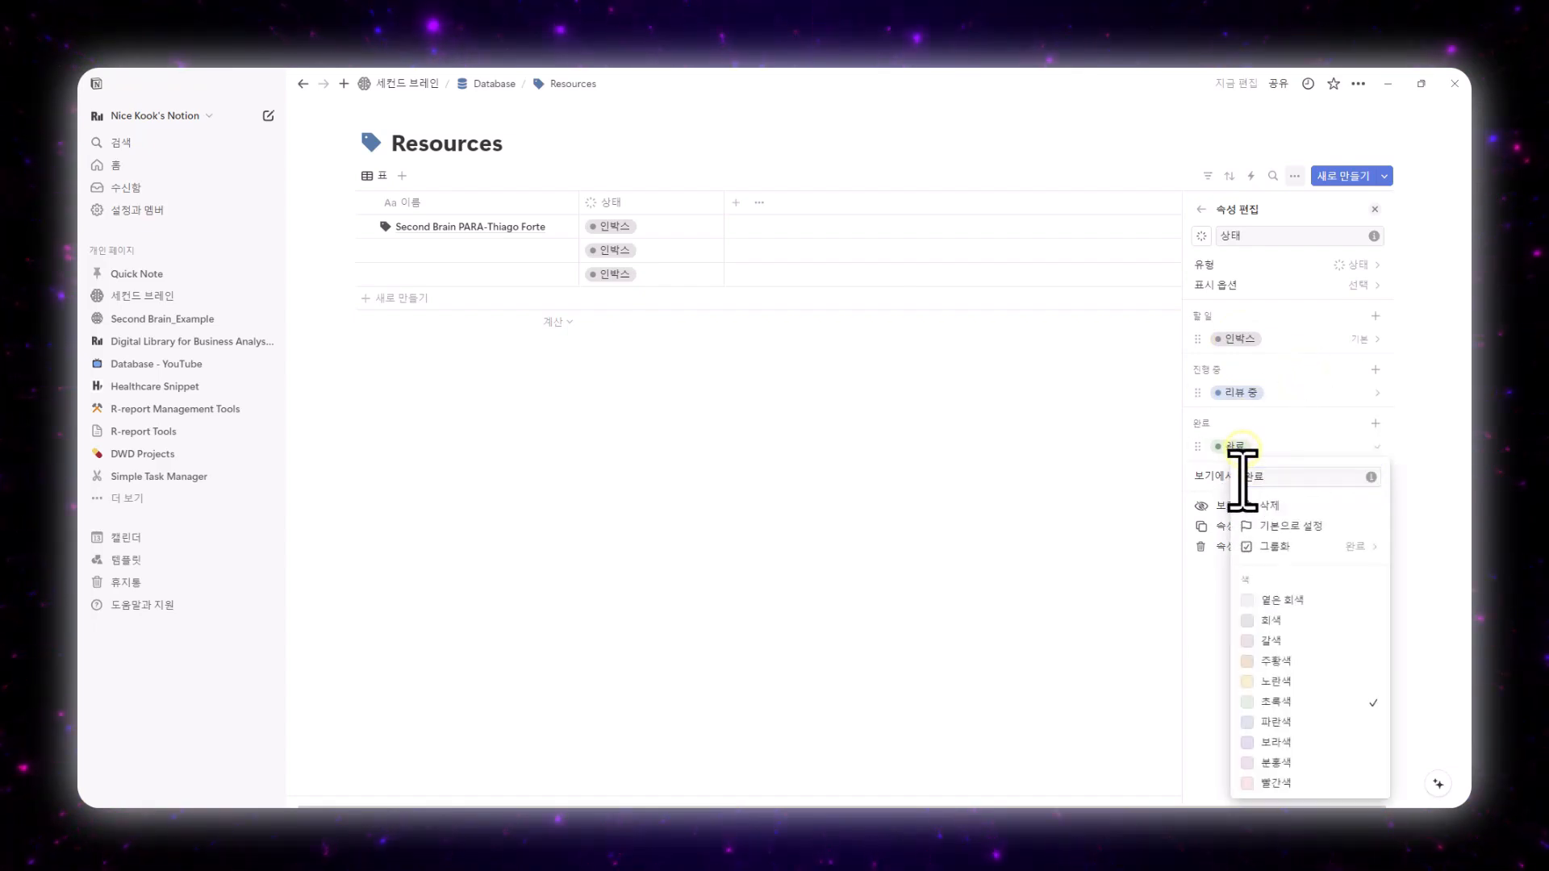
left_click(1244, 477)
type("리뷰")
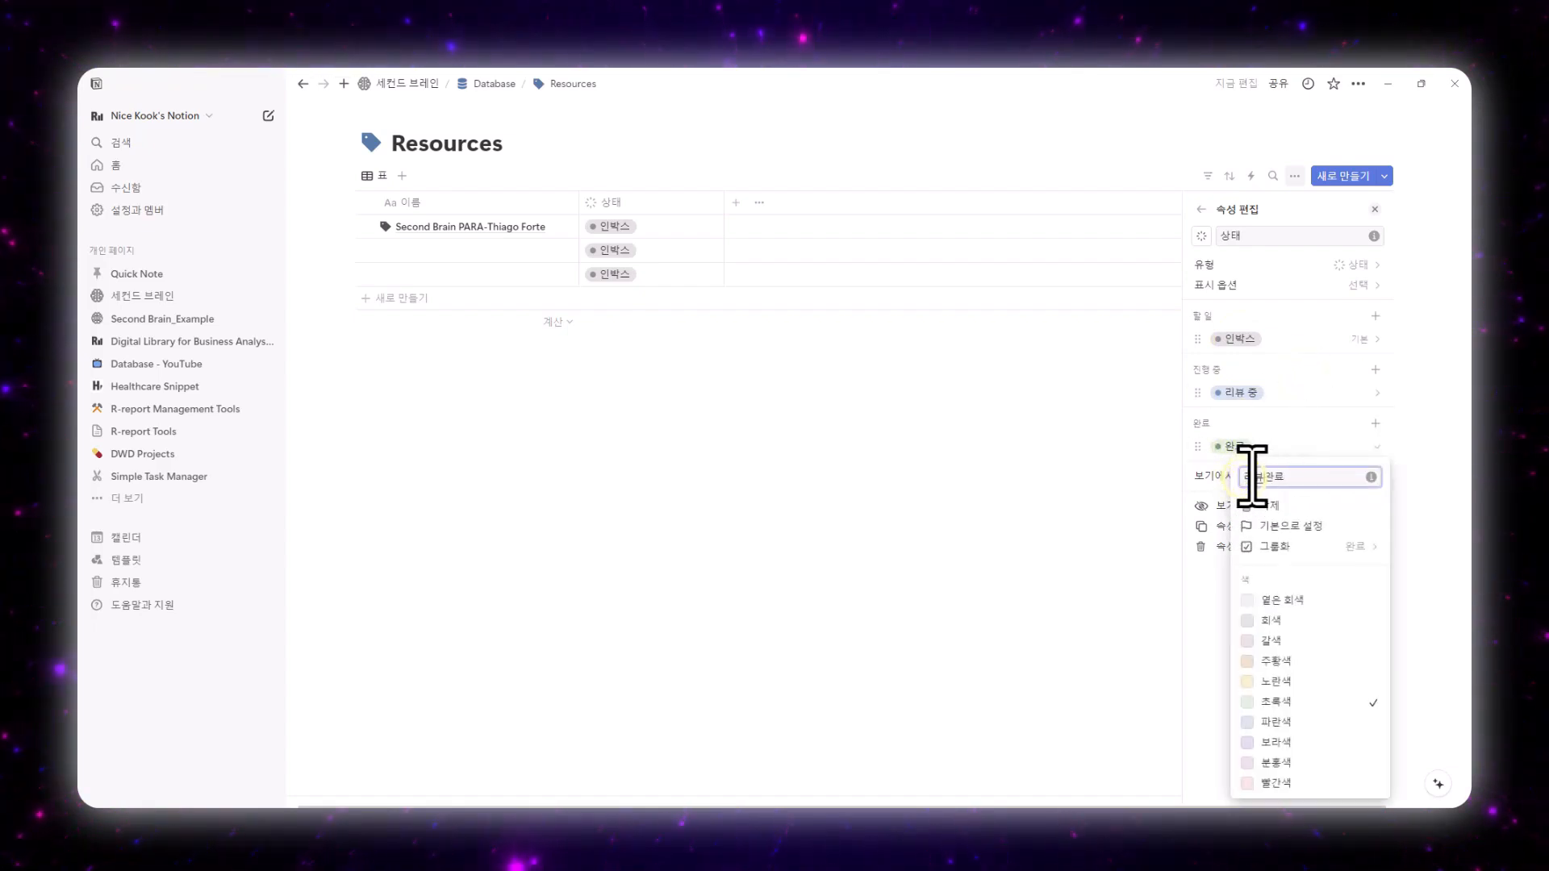
left_click(1100, 450)
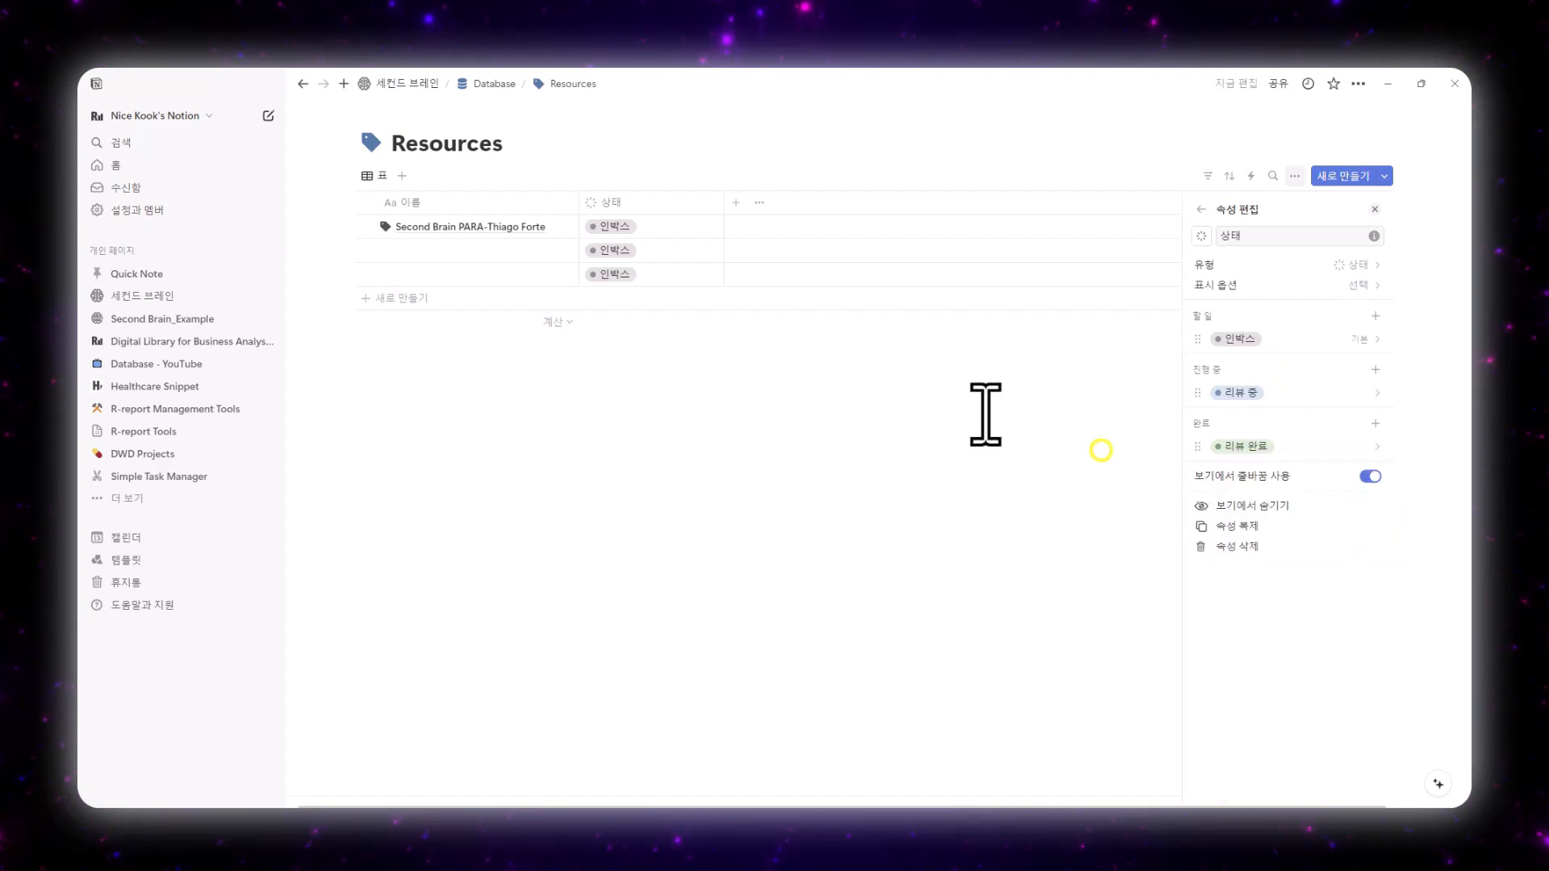
Add a 타입 select property to Resources with options 뉴스기사, 블로그, 유튜브, 온라인 강의, PDF and 이미지.
left_click(735, 205)
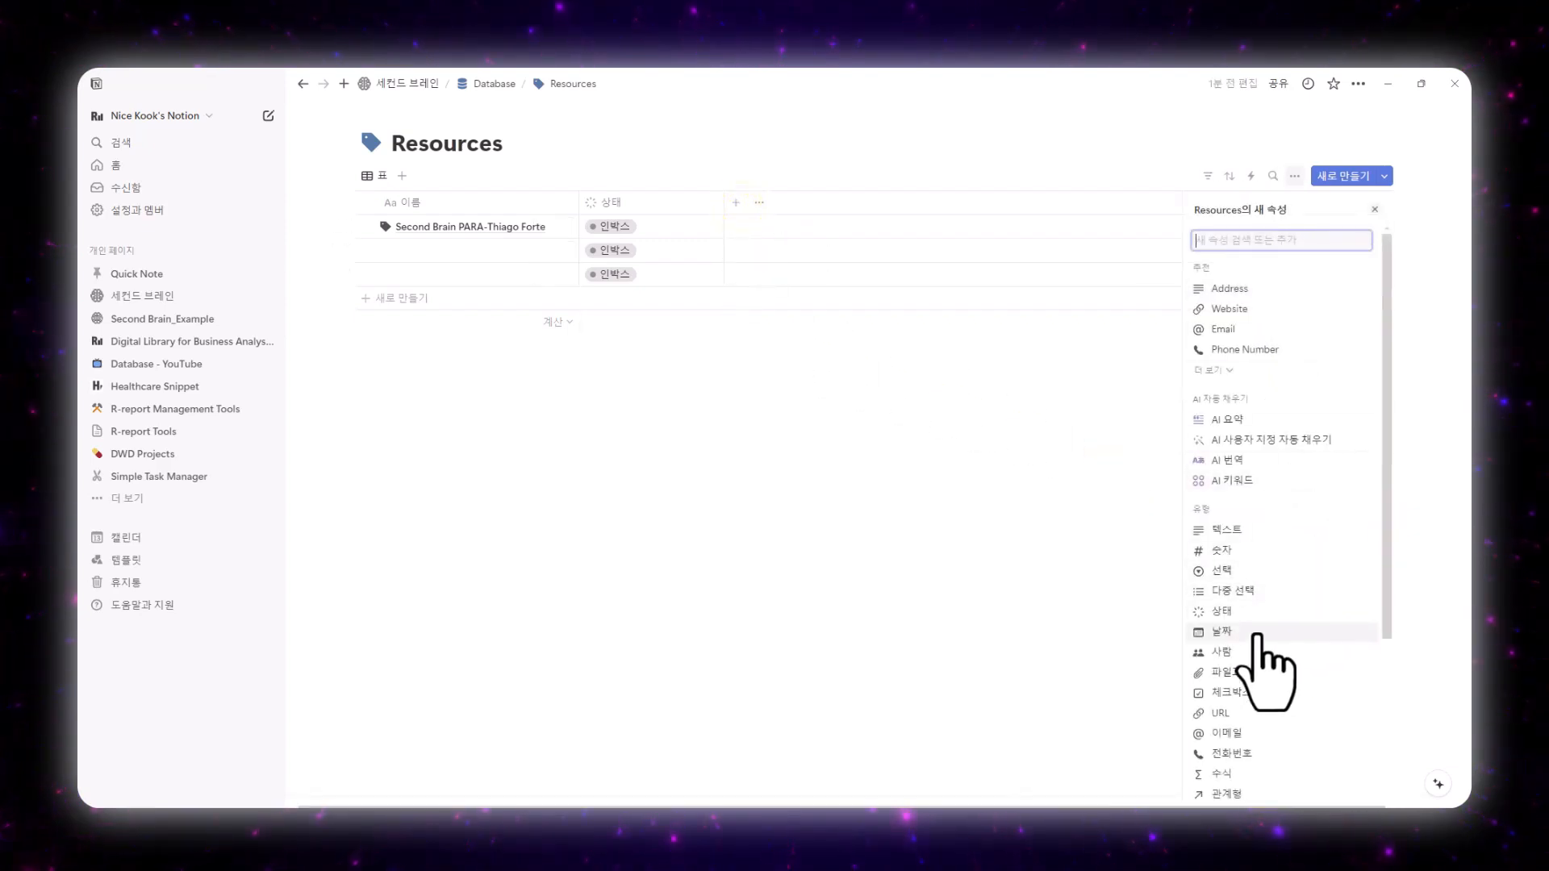
left_click(1239, 570)
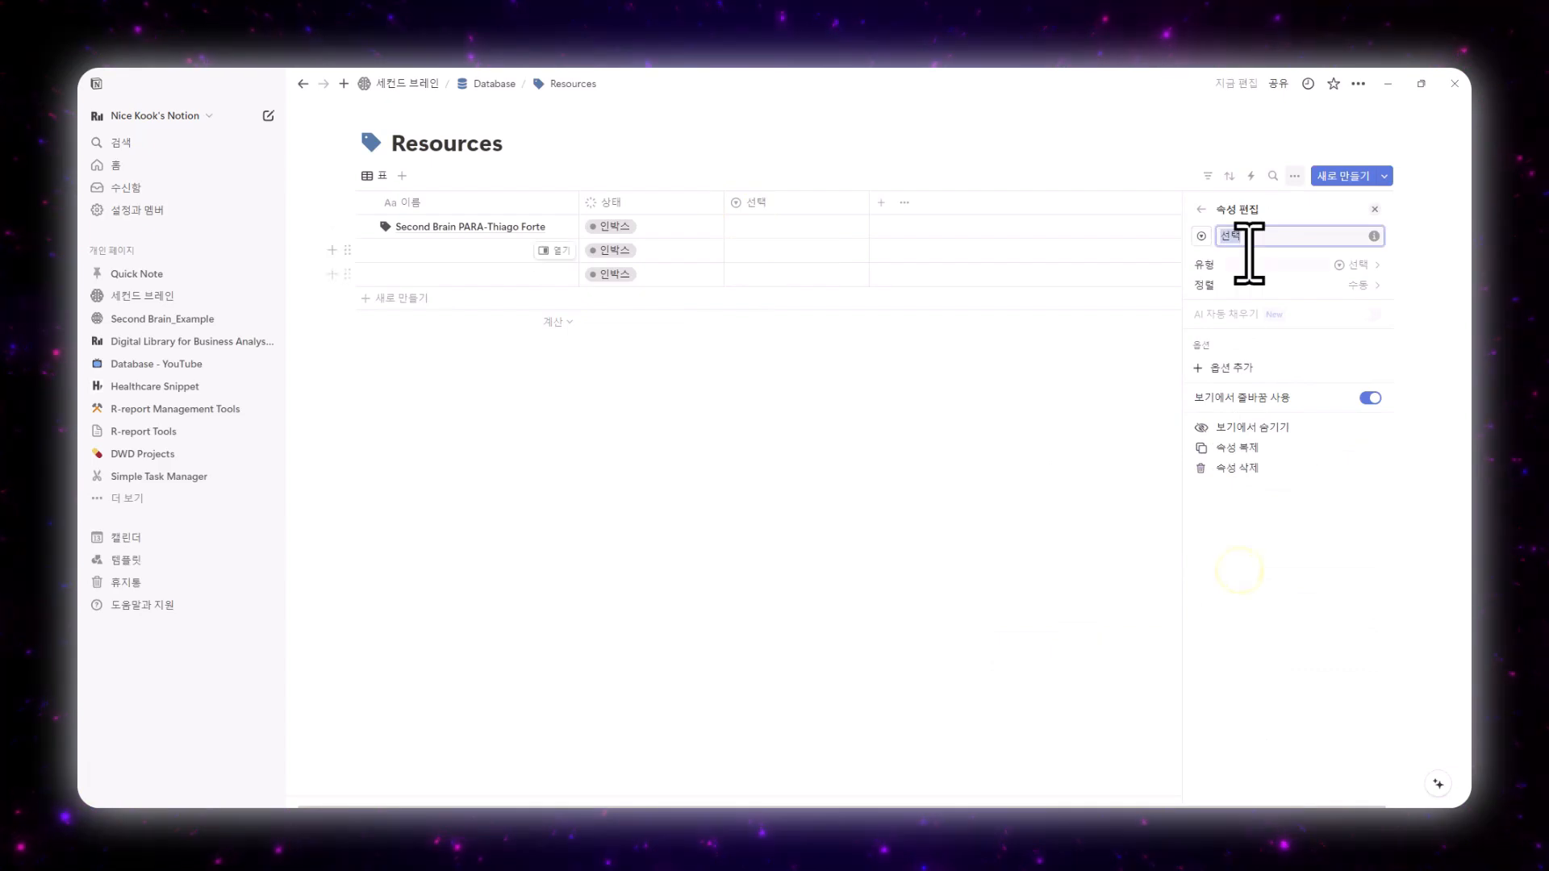
type("타입")
left_click(1231, 368)
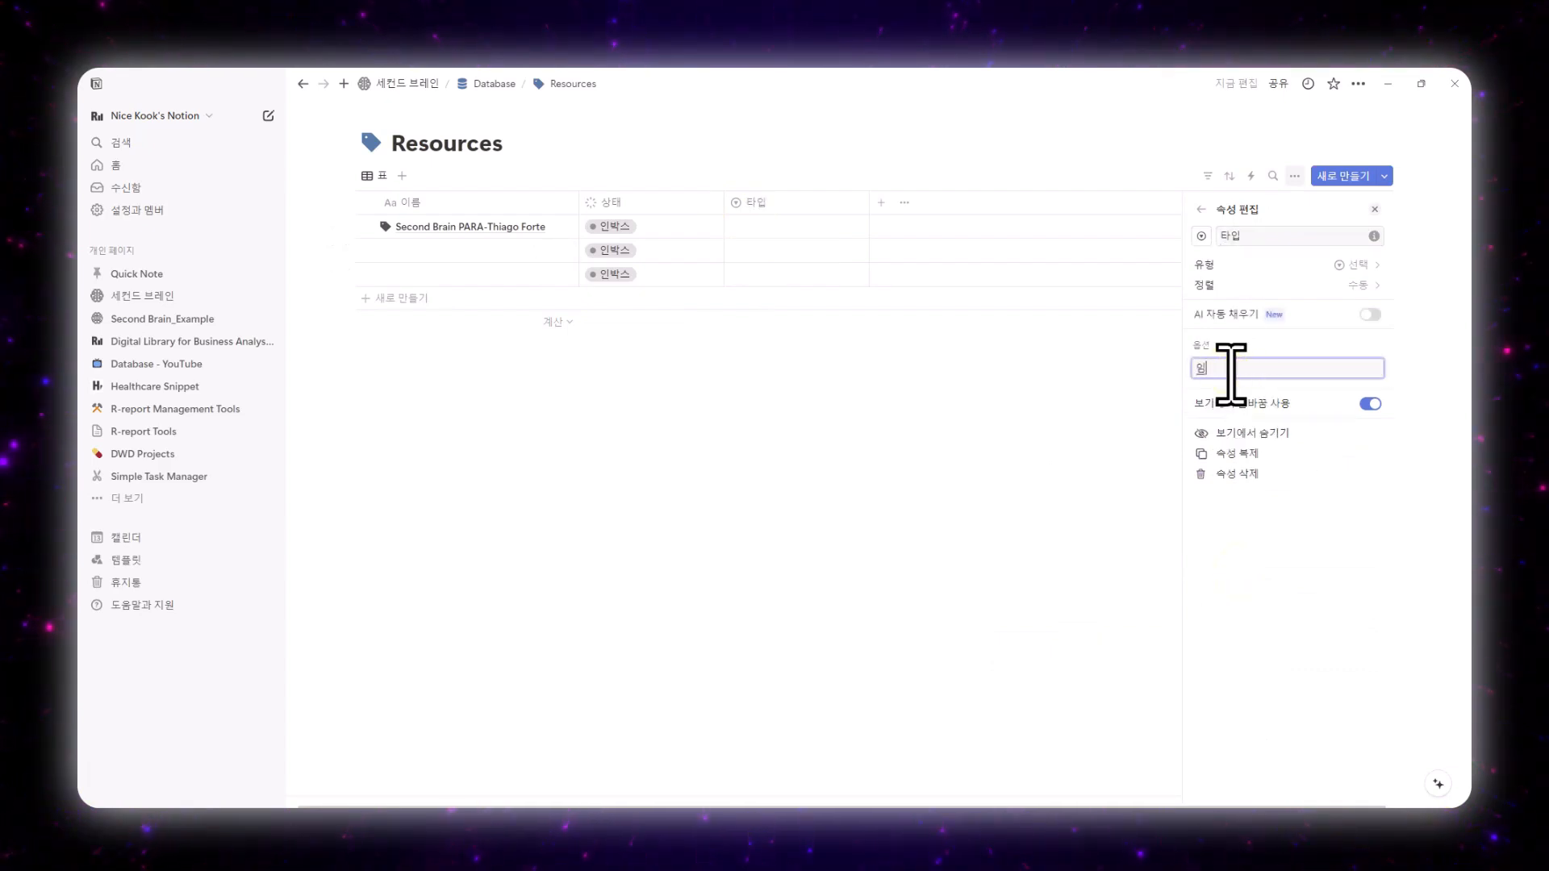
type("뉴스 기사 블로그 유튜브 온라인 강의 PDF 이미지")
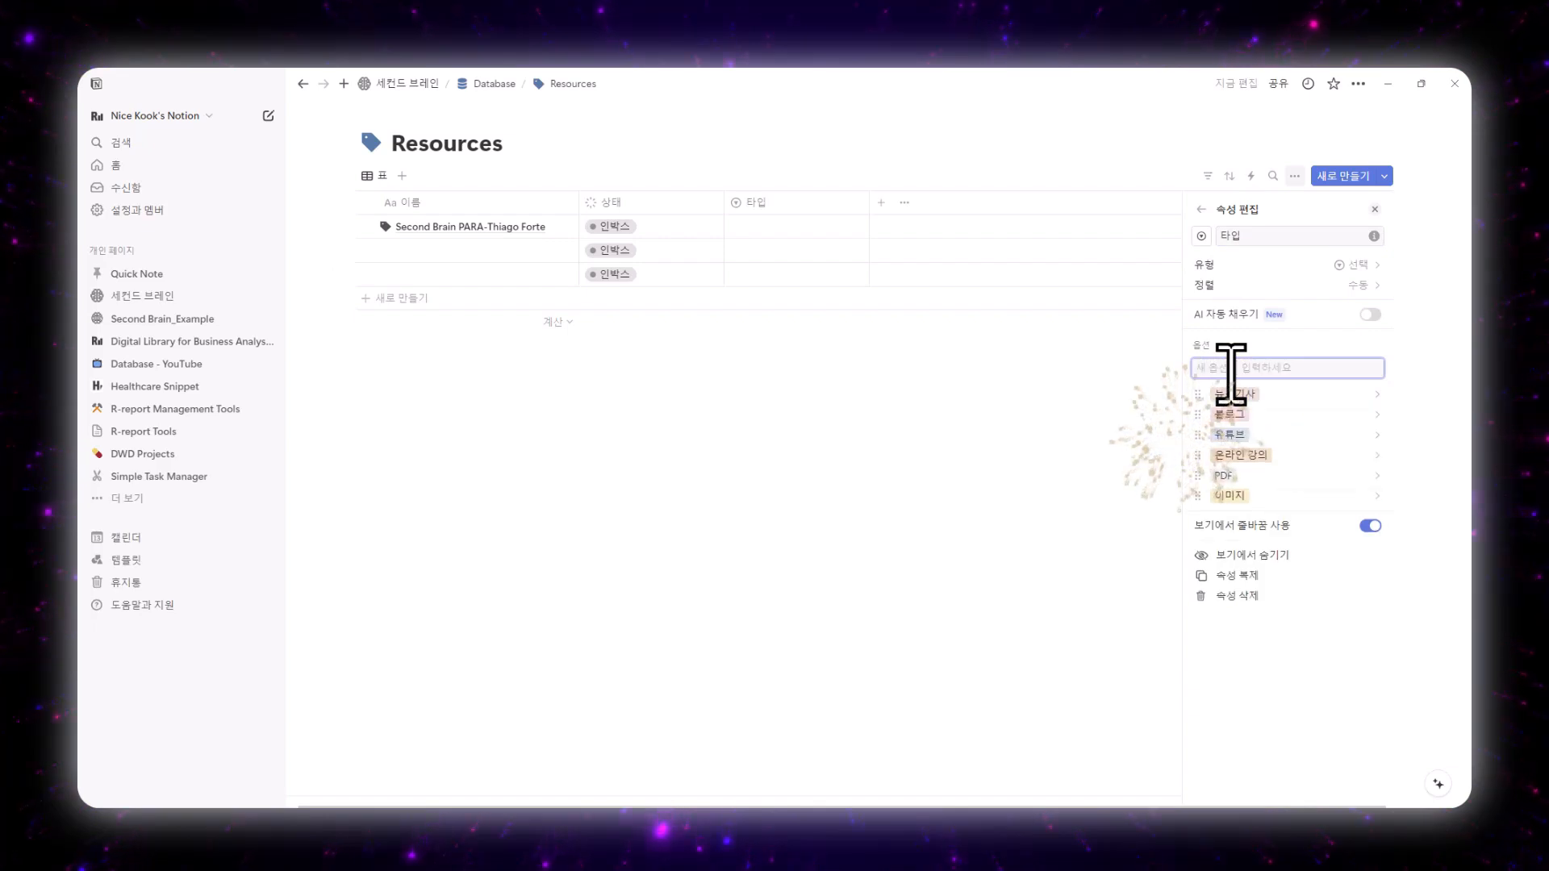
key("Escape")
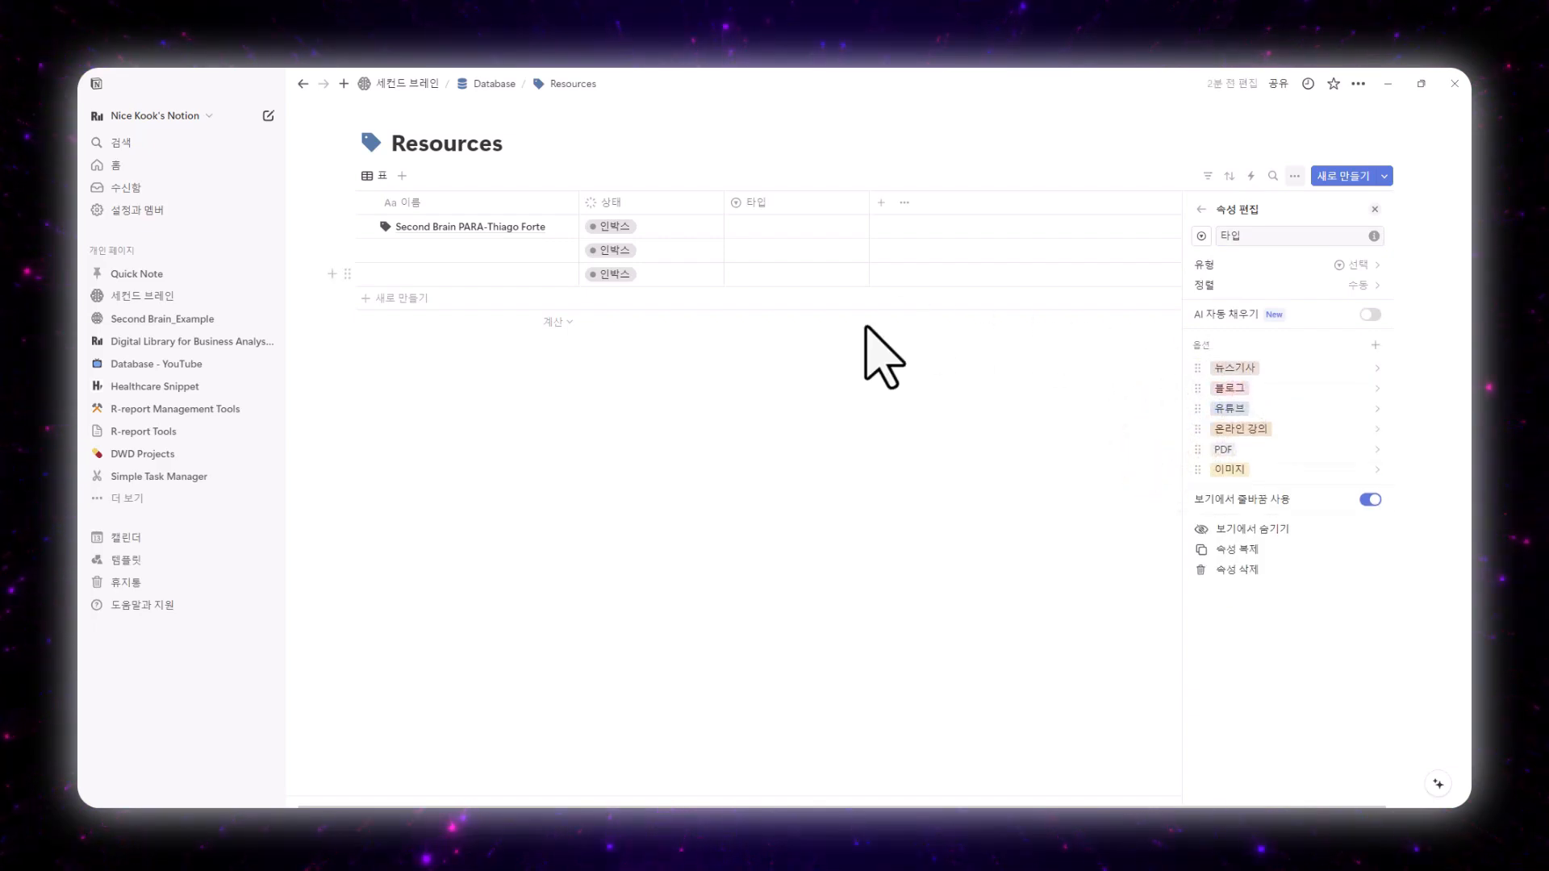
Add a URL property, a 설명 text property and a 즐겨찾기 checkbox property with a star icon to Resources.
left_click(880, 203)
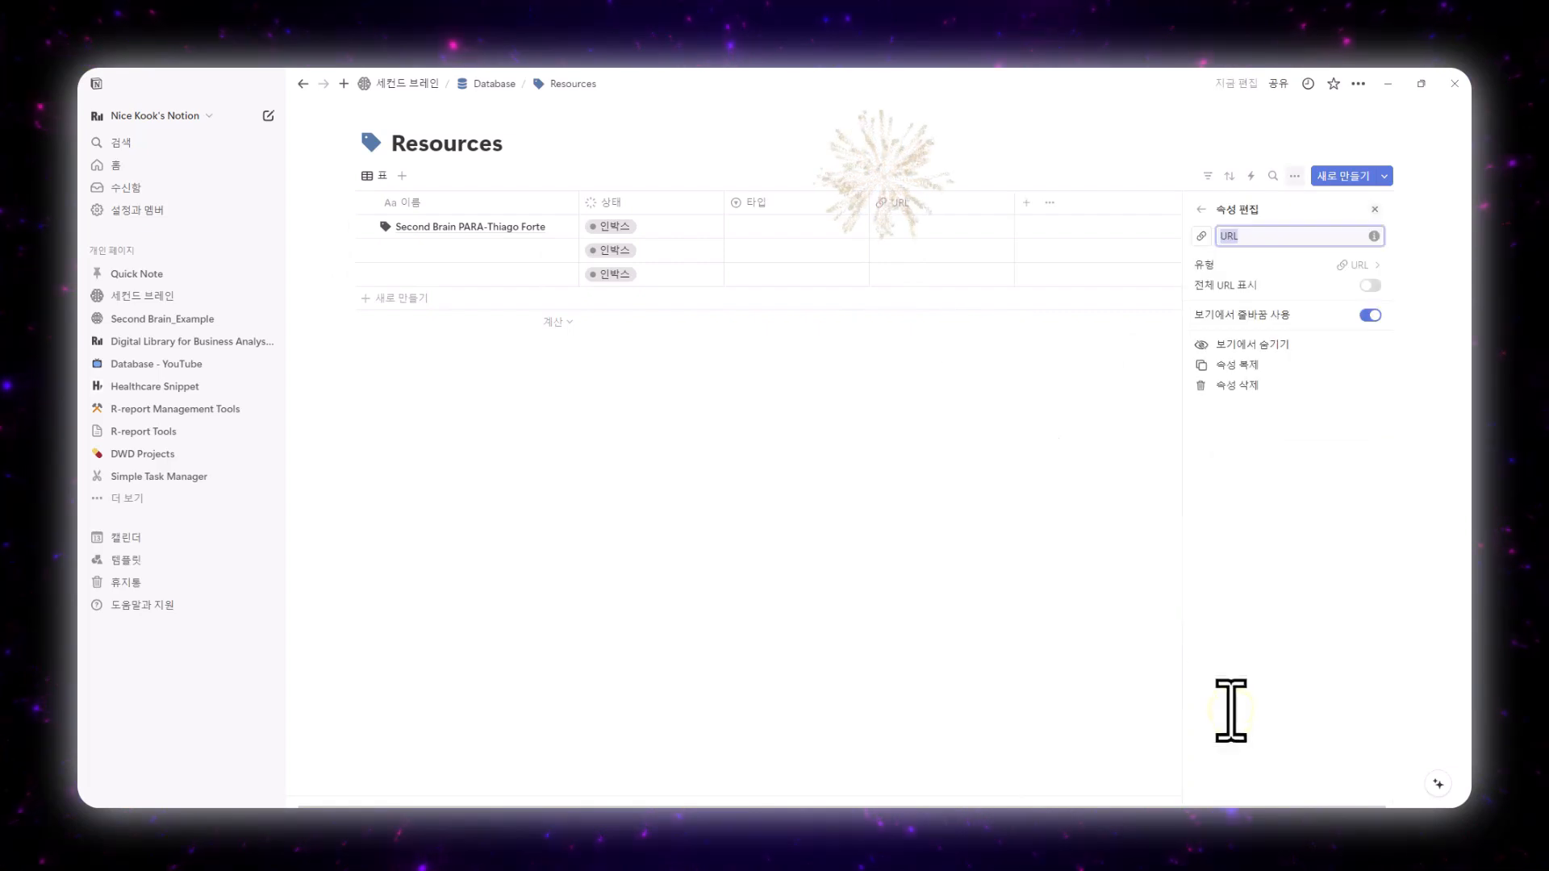
left_click(1201, 209)
left_click(1230, 691)
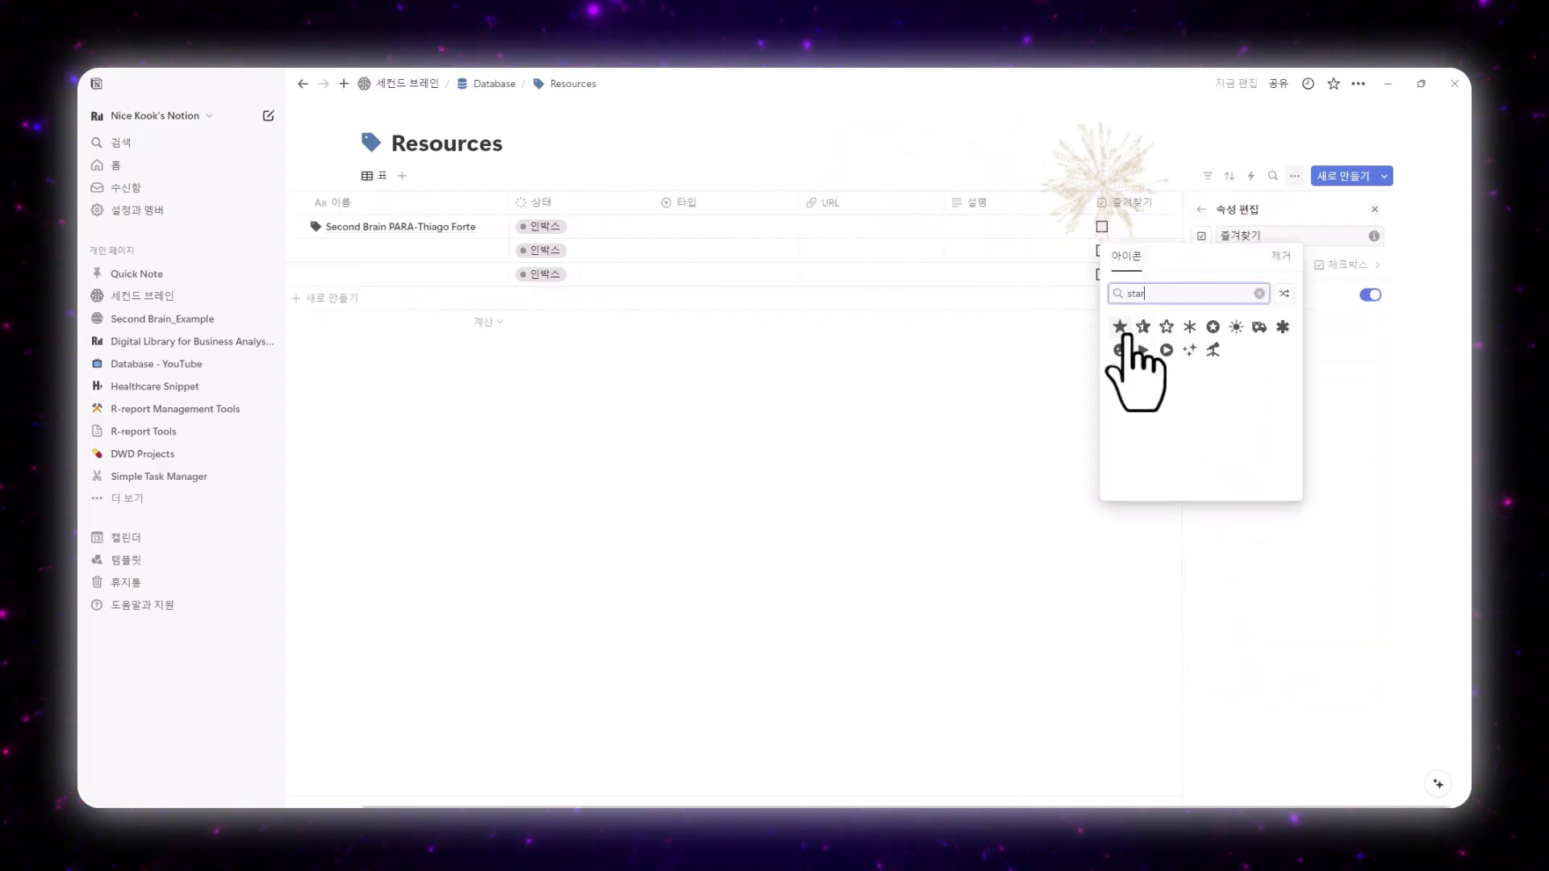
left_click(1118, 328)
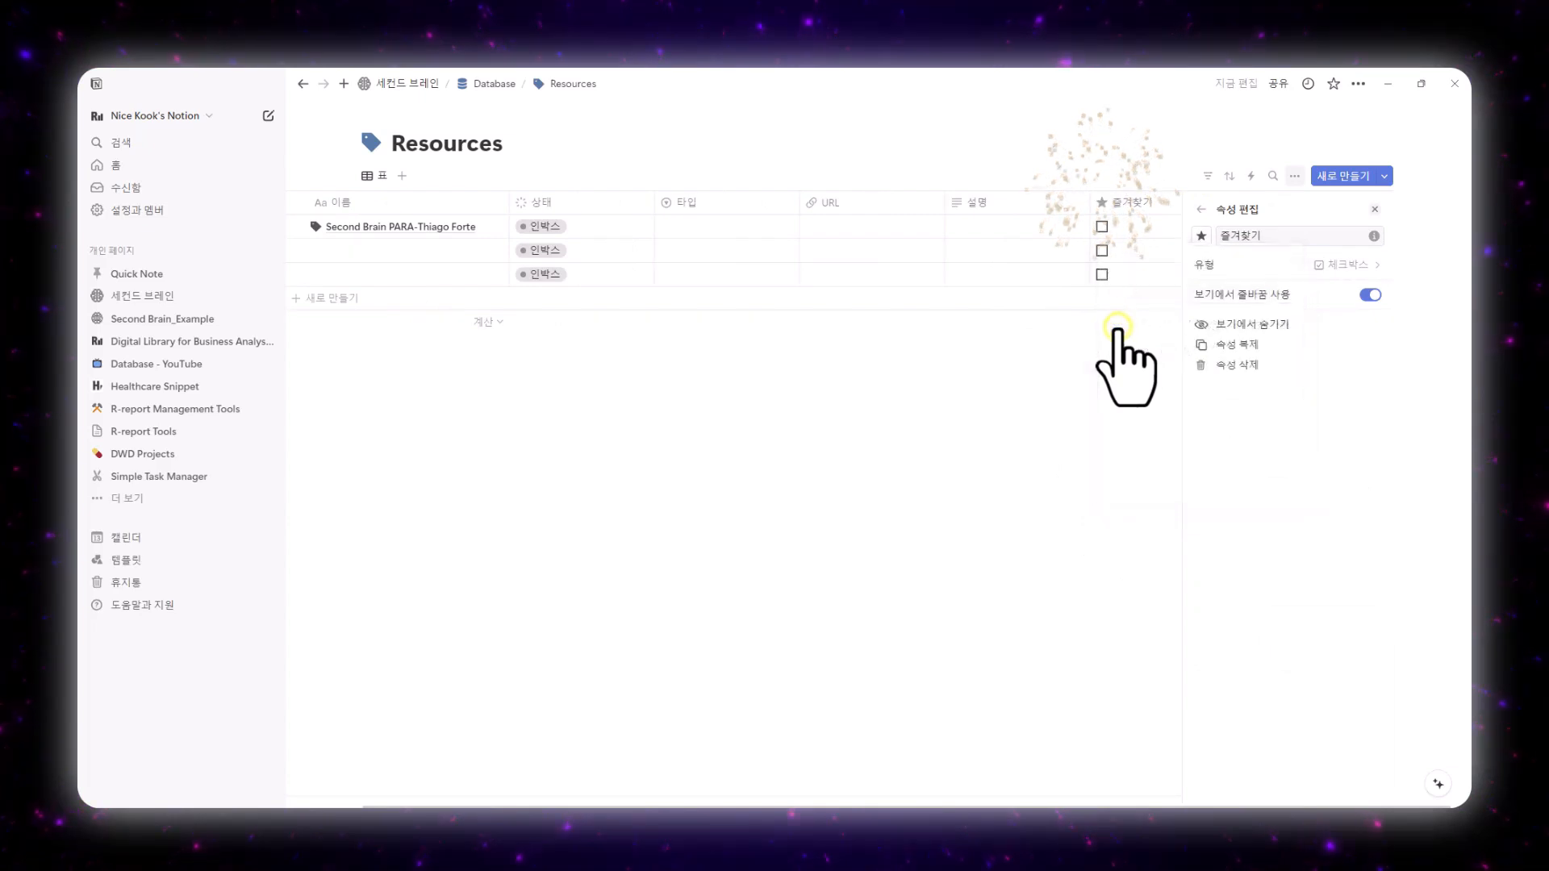
Add an 아카이브 checkbox property with an archive box icon and narrow the checkbox columns to their icons.
left_click(1305, 197)
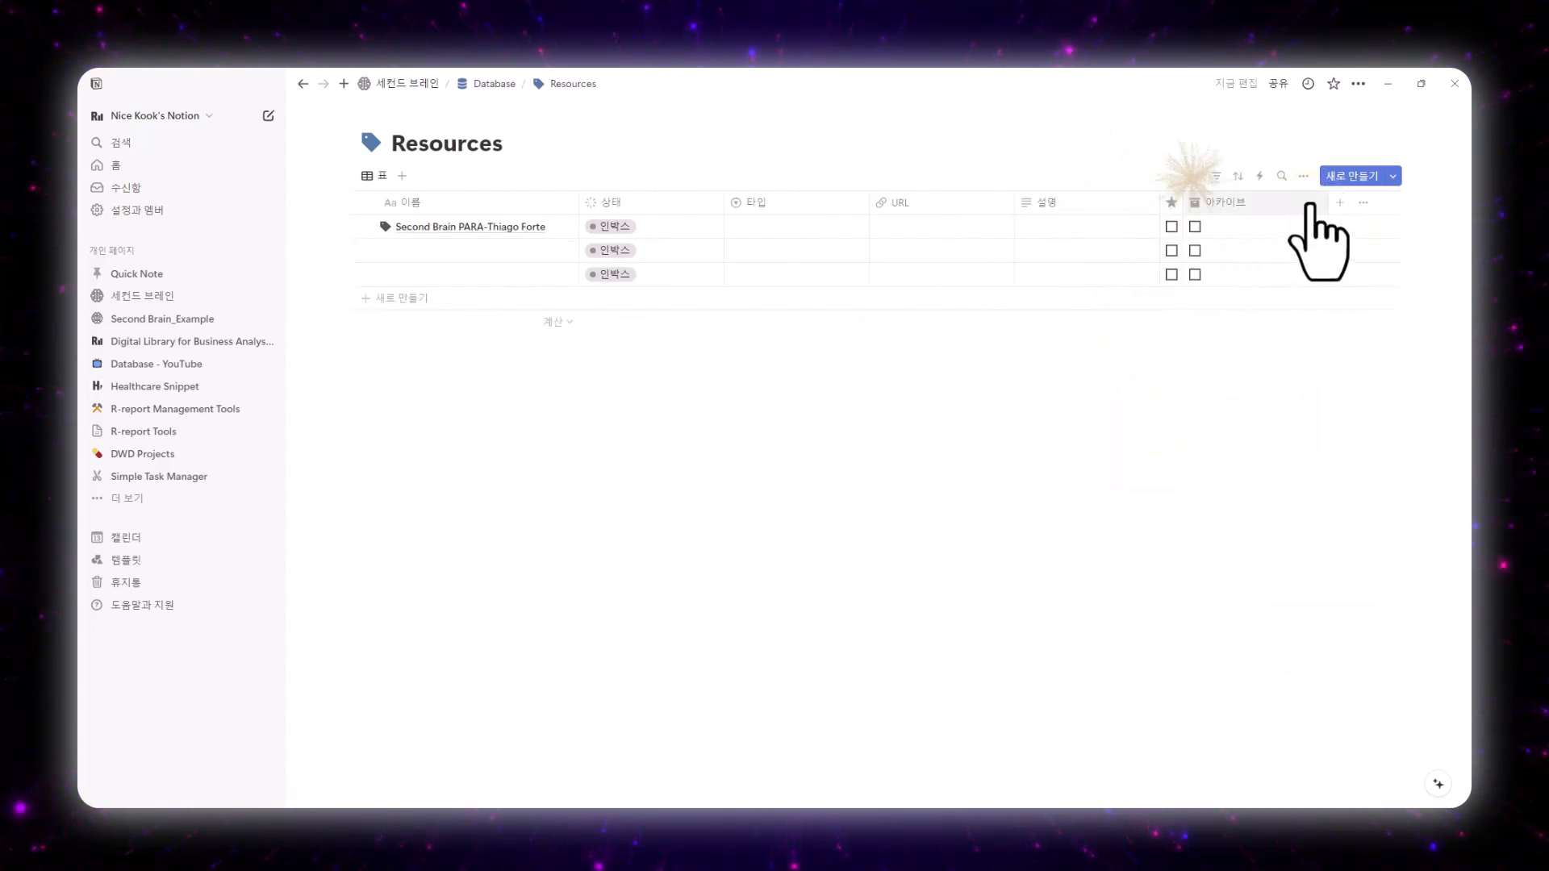
left_click_drag(1326, 200, 1193, 198)
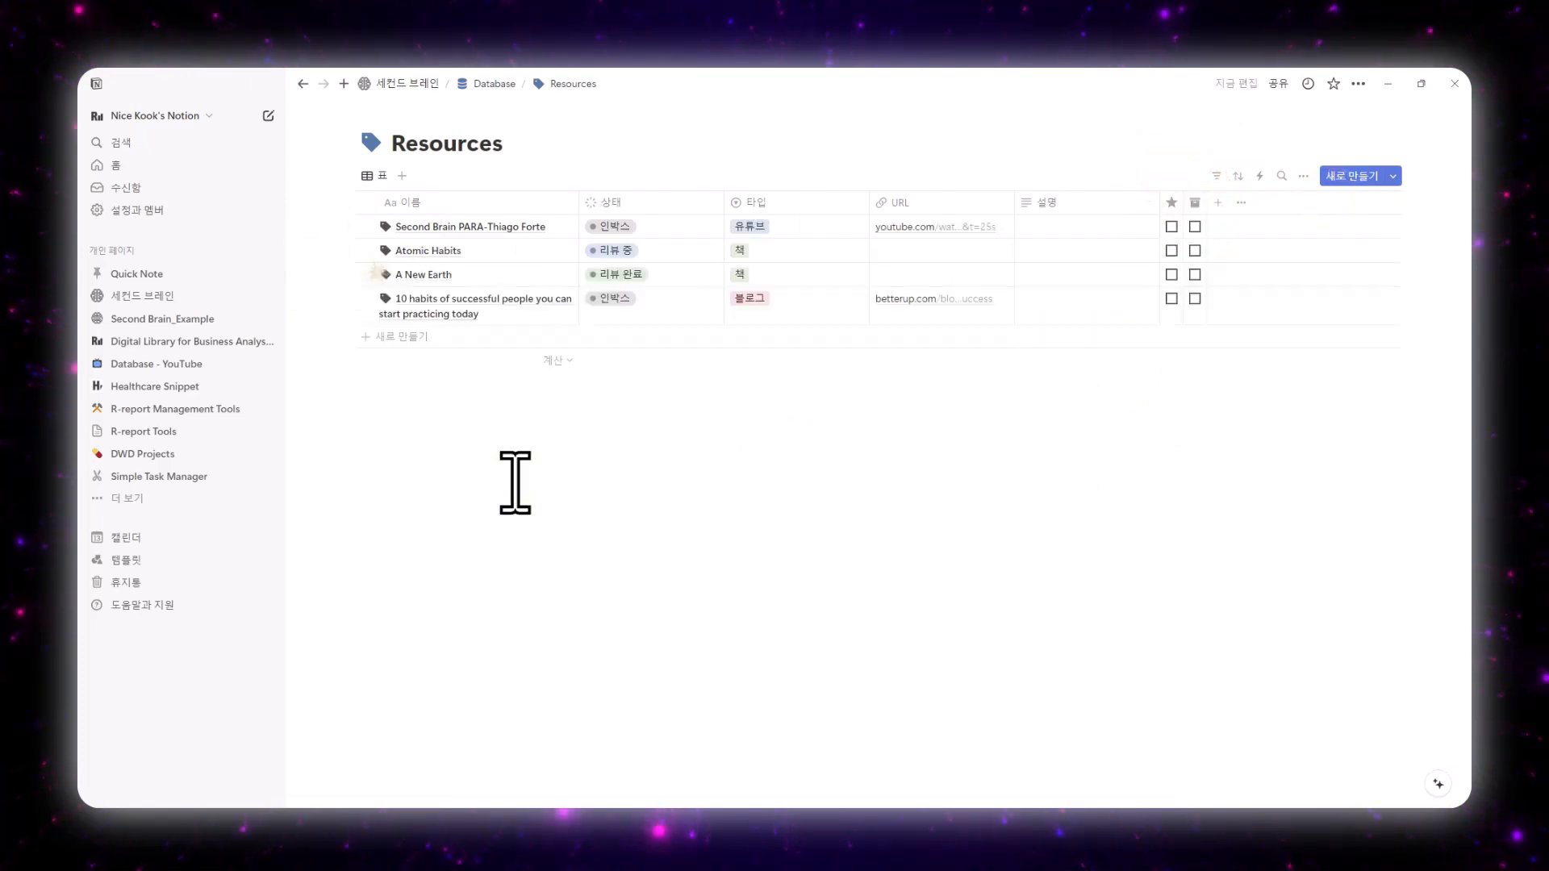
Turn off wrapping for all columns in the Resources table layout.
left_click(1304, 175)
left_click(1363, 264)
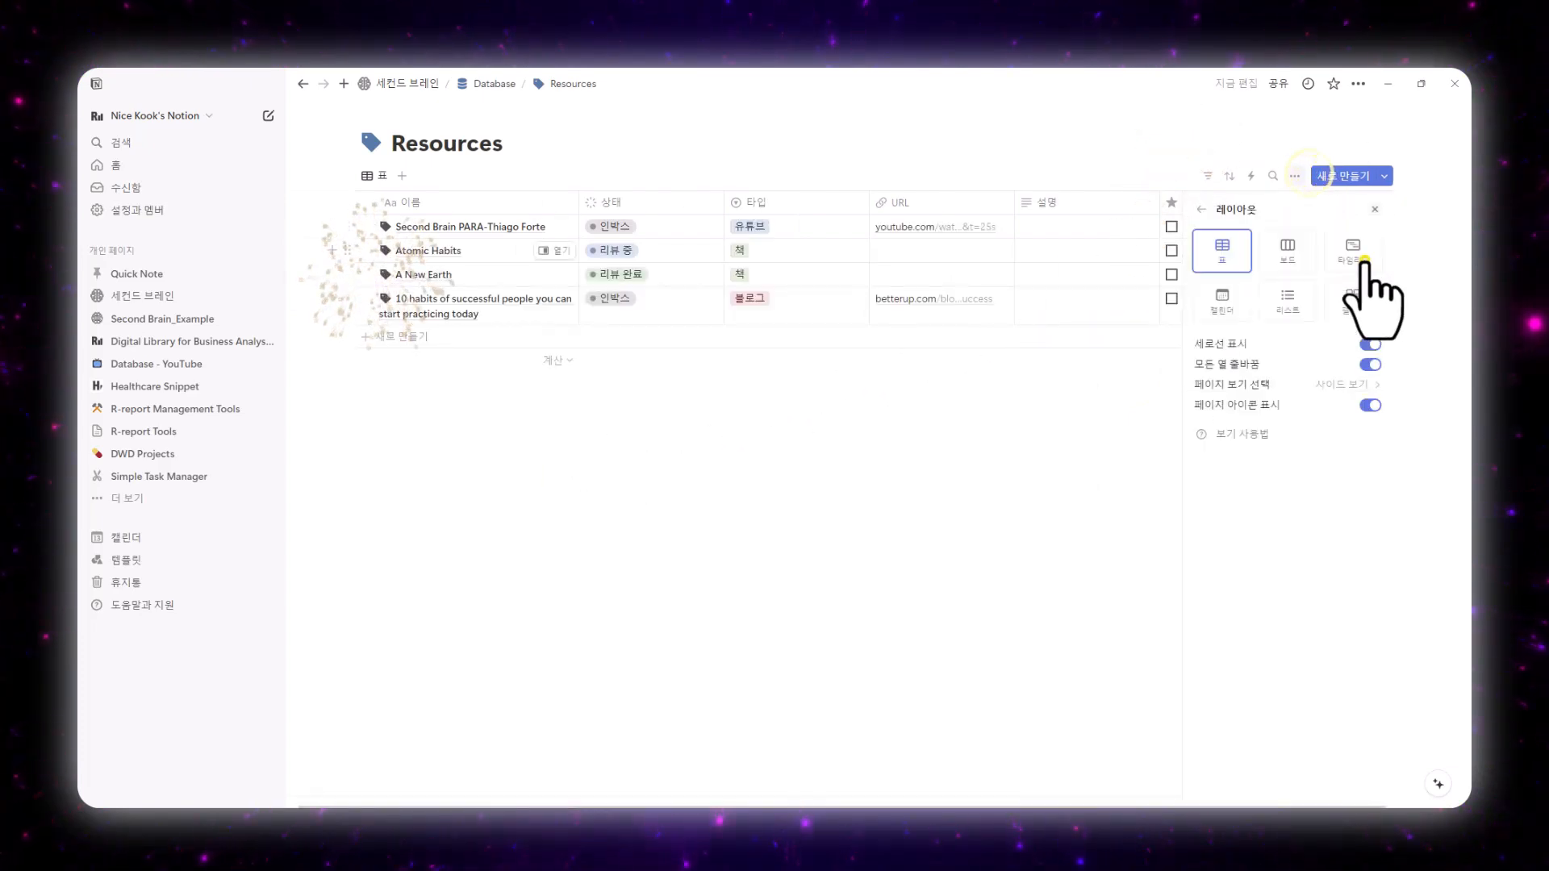
left_click(1369, 364)
left_click(837, 407)
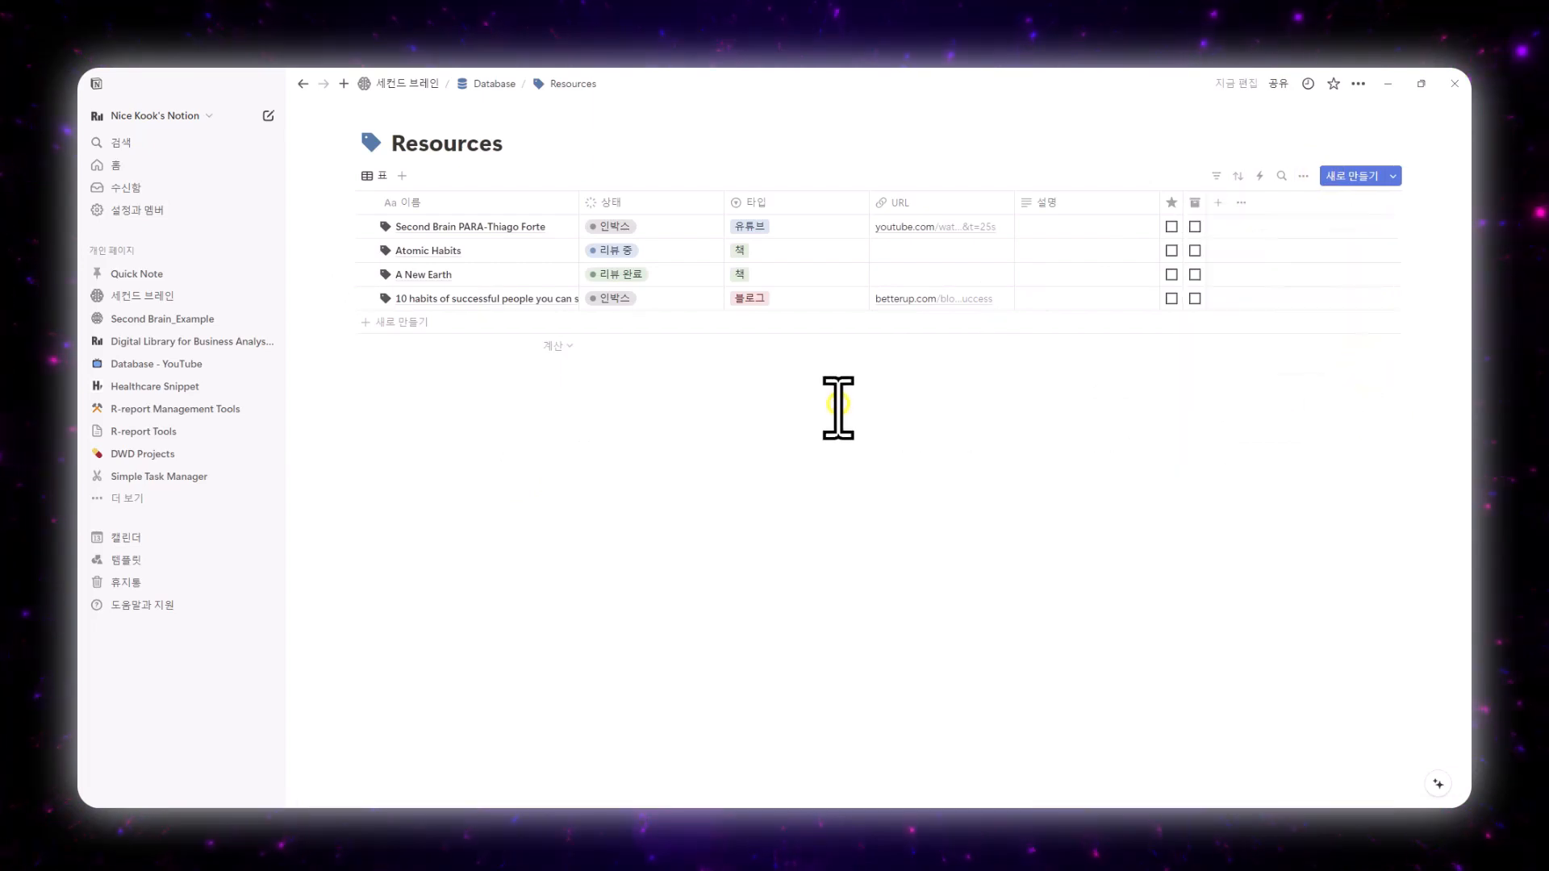
Create a full-page database named Notes in the Database page and give it a blue pencil-and-lines icon.
left_click(488, 84)
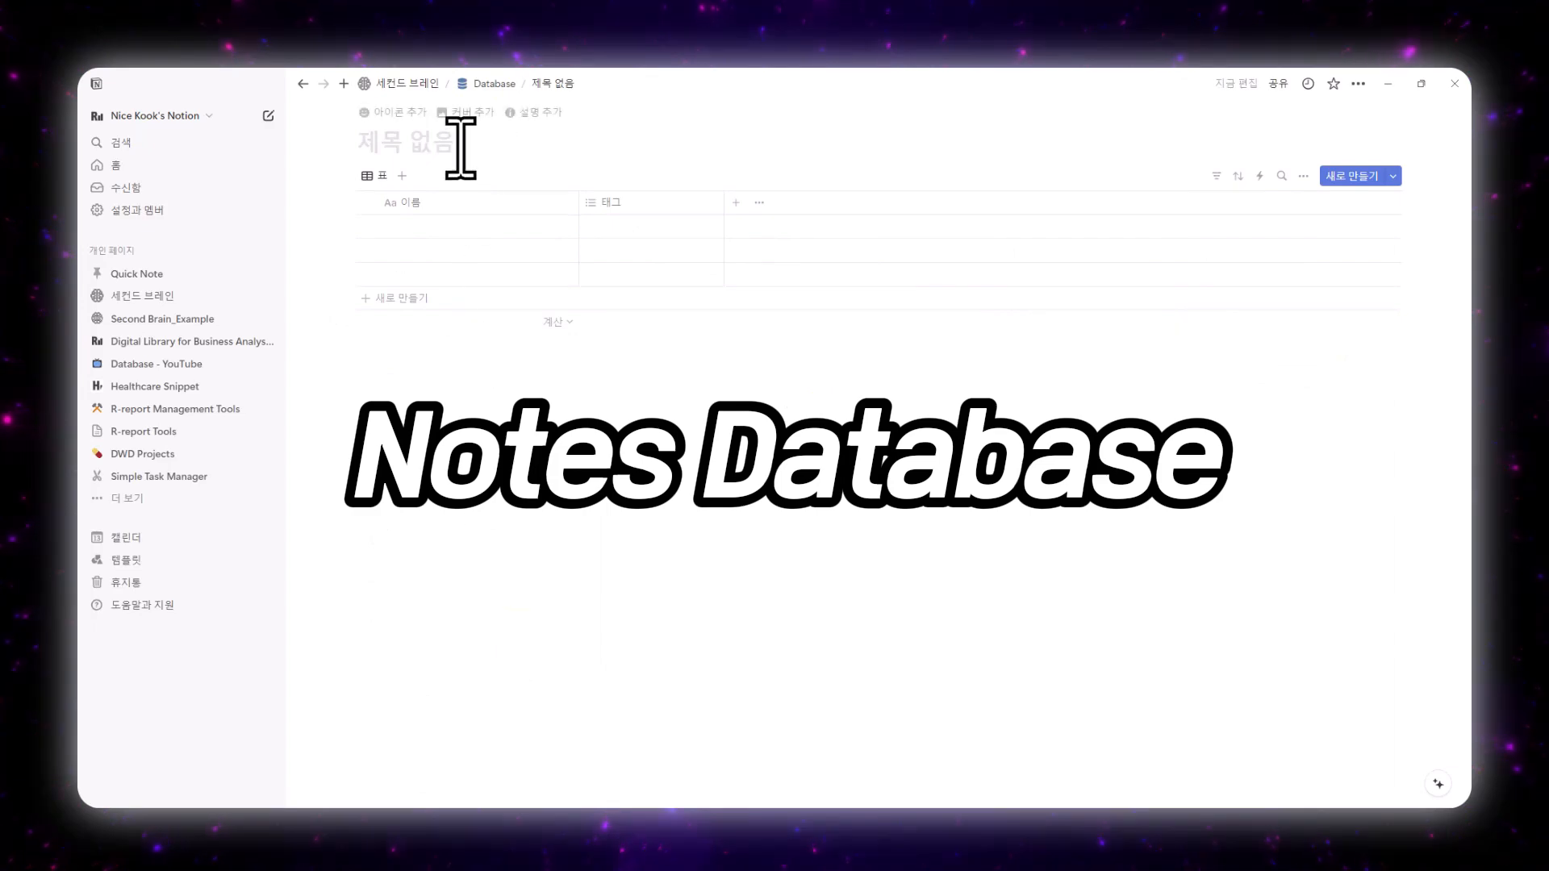
left_click(441, 144)
type("Notes")
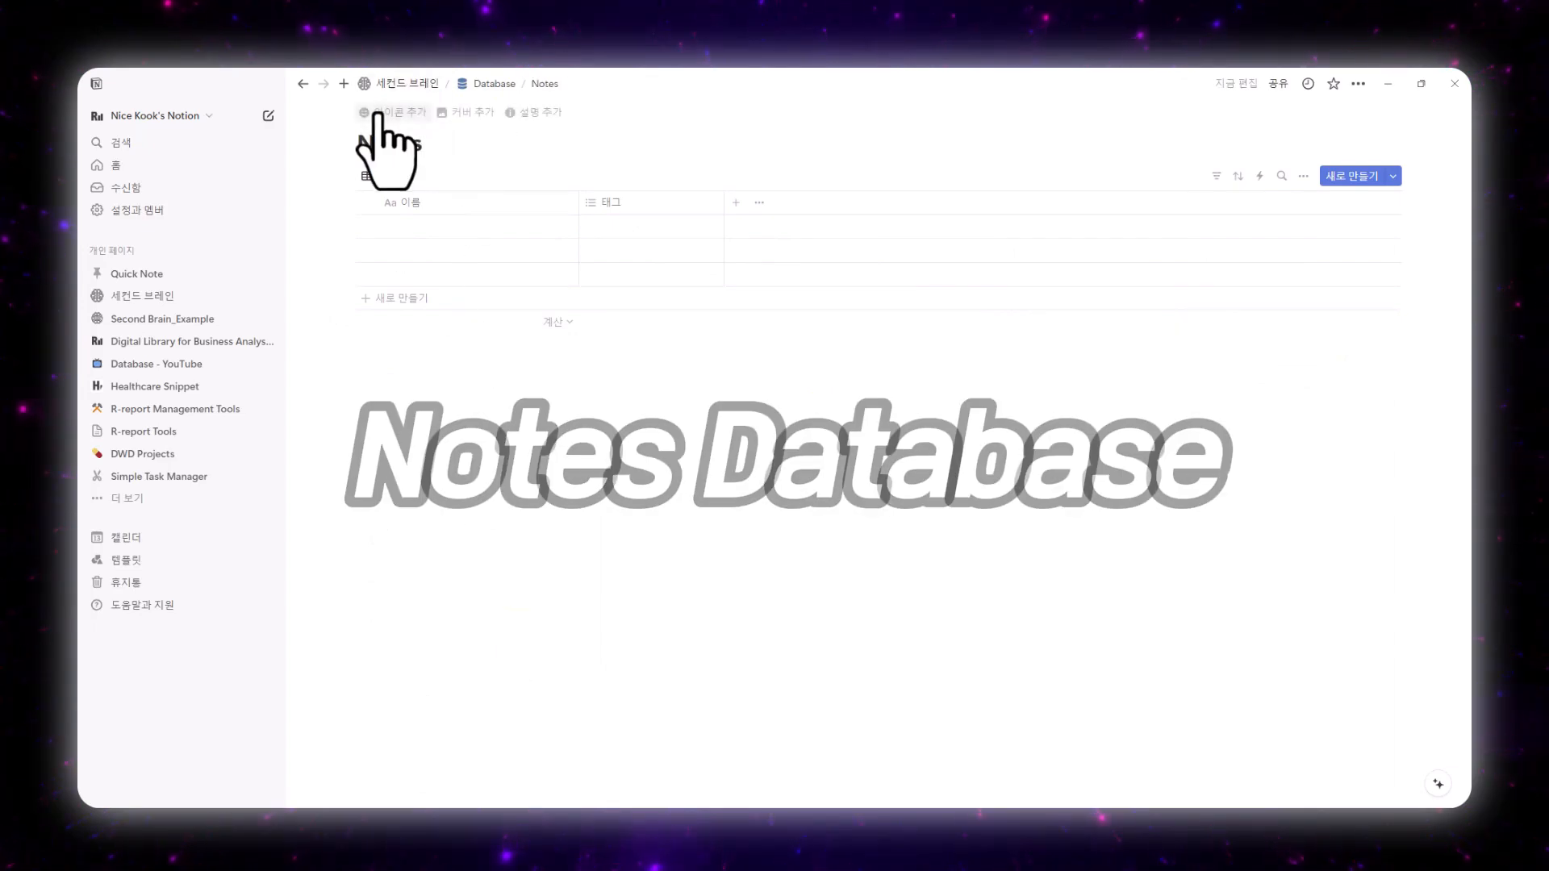
left_click(387, 111)
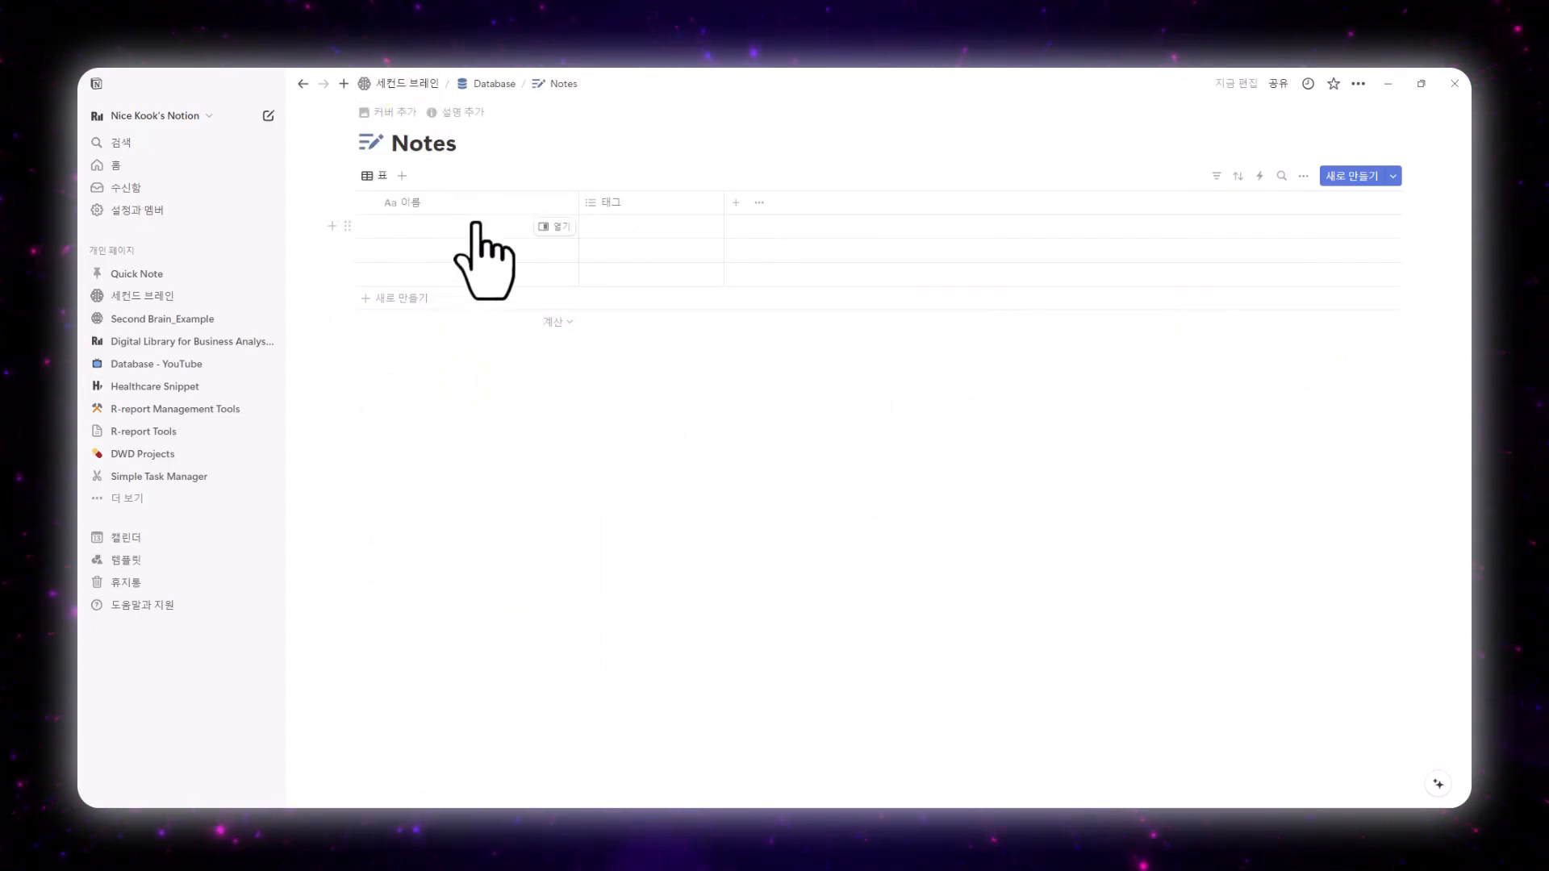
Delete the last two blank rows of the Notes table.
left_click_drag(319, 254, 428, 279)
right_click(429, 278)
left_click(472, 380)
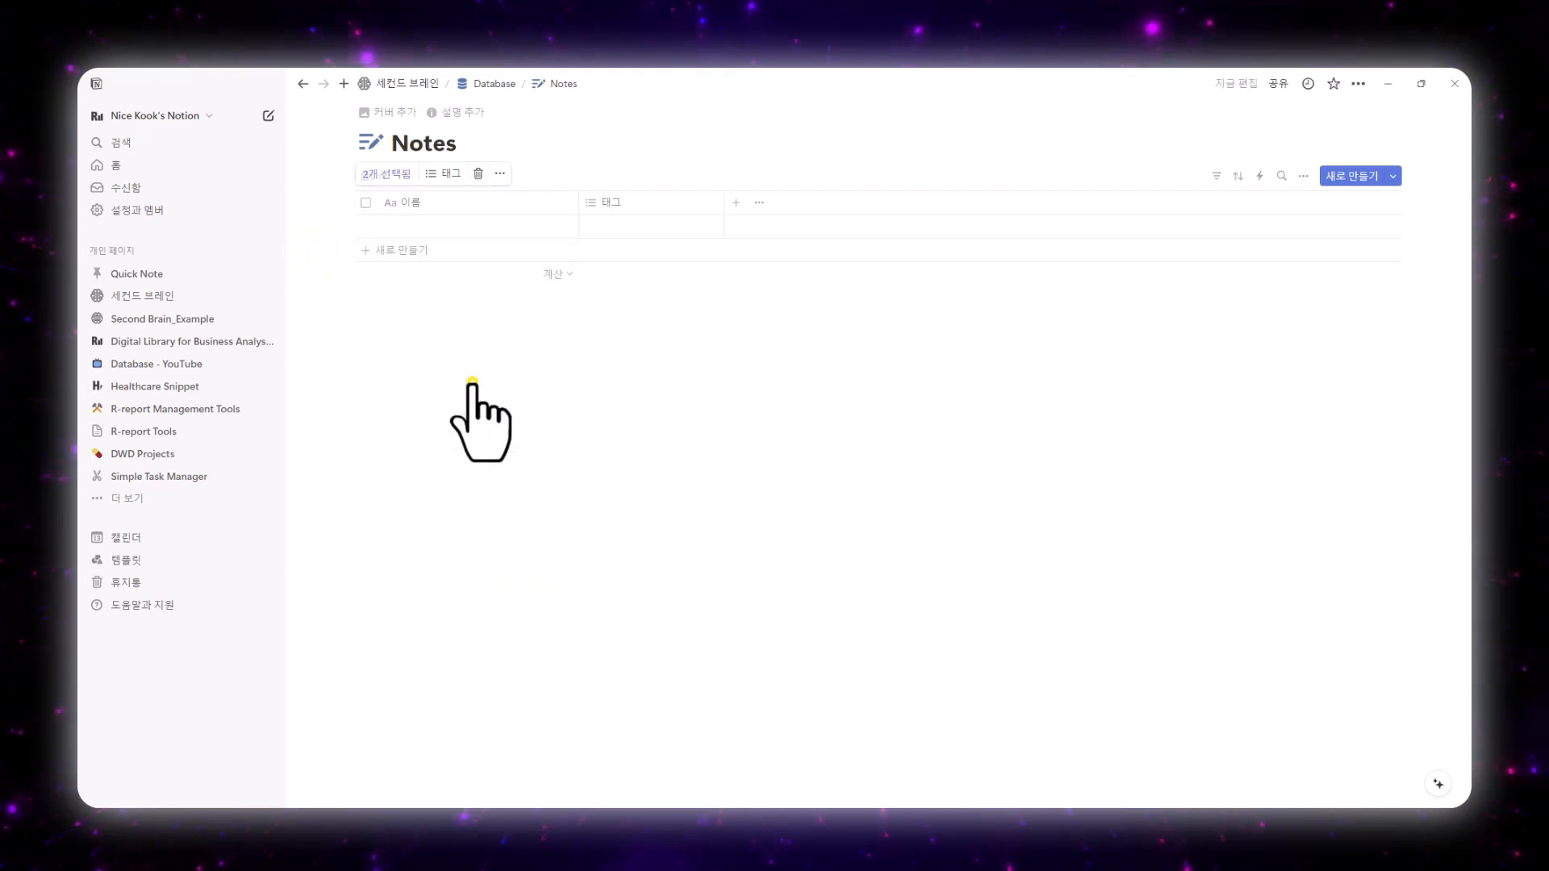
Delete the 태그 property from Notes and name the remaining row R-report 인트로.
left_click(669, 206)
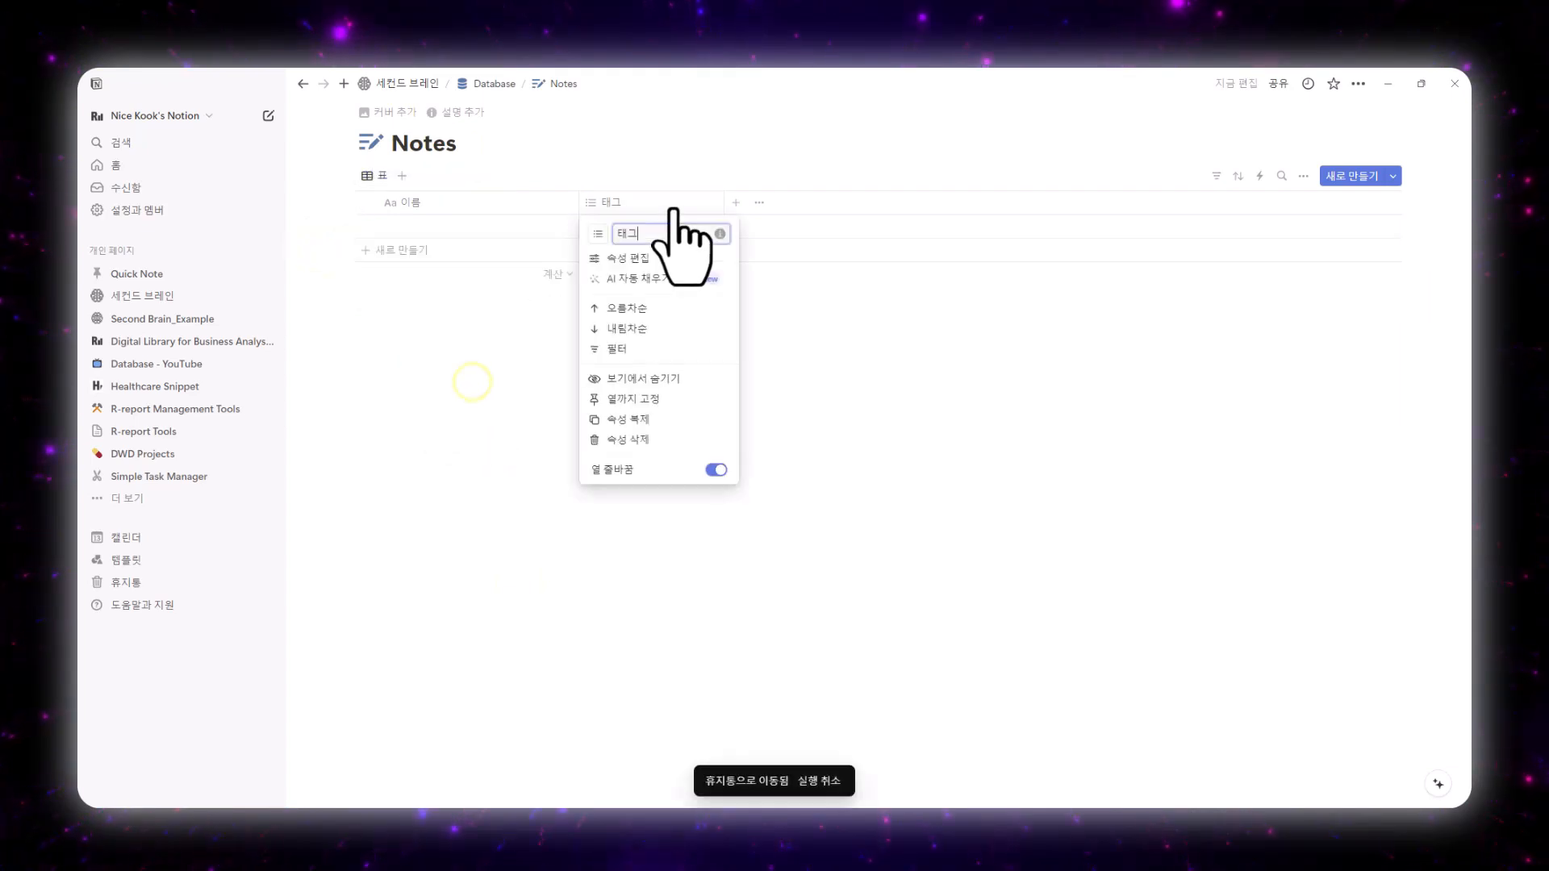
left_click(624, 439)
left_click(737, 443)
left_click(475, 228)
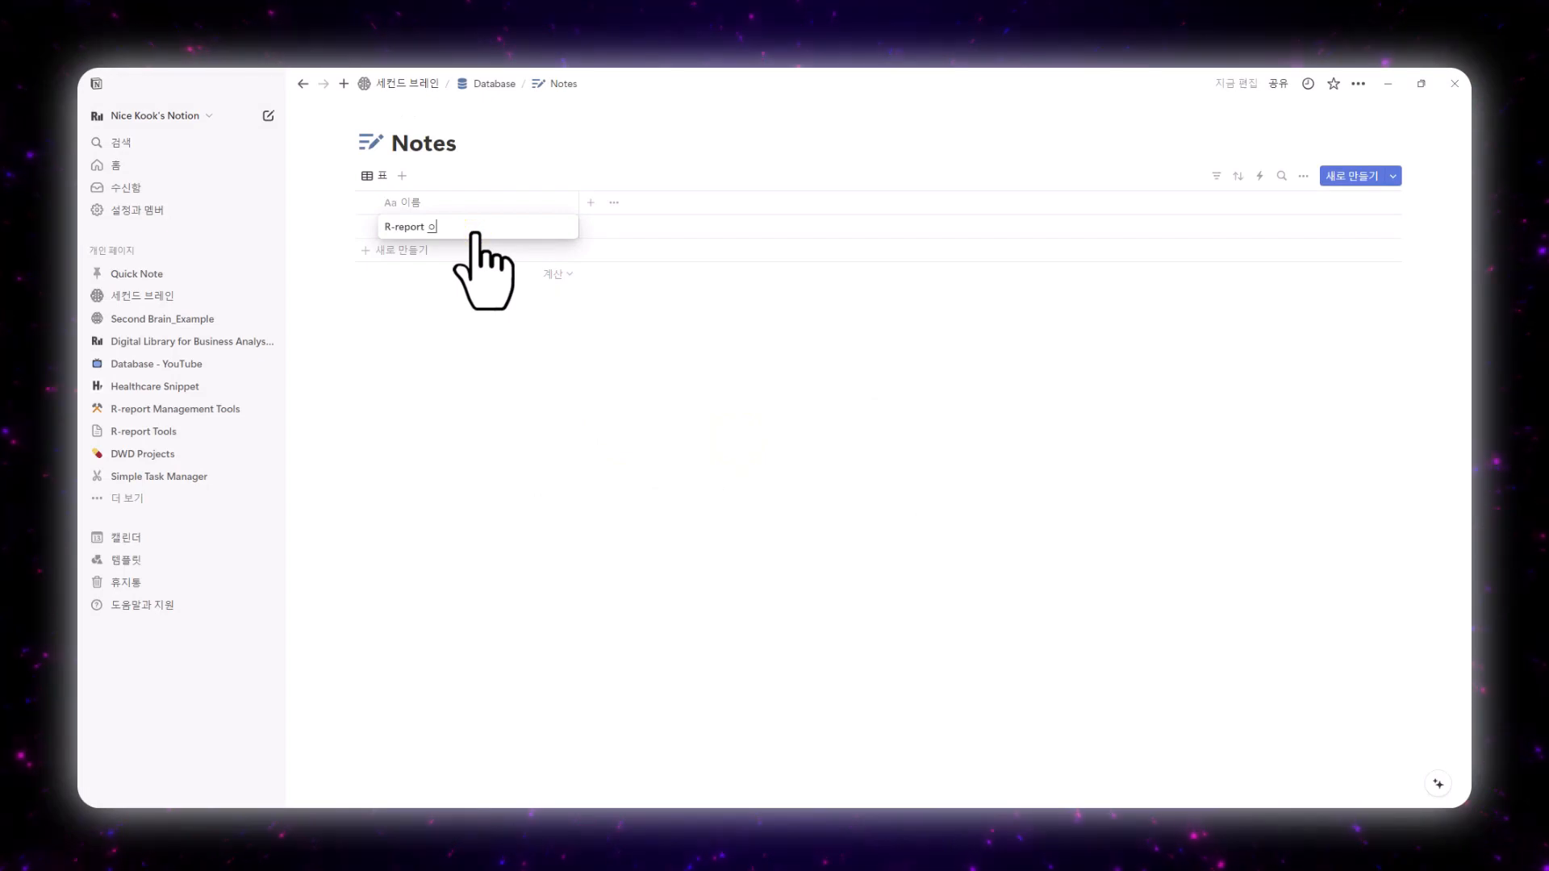
key("Return")
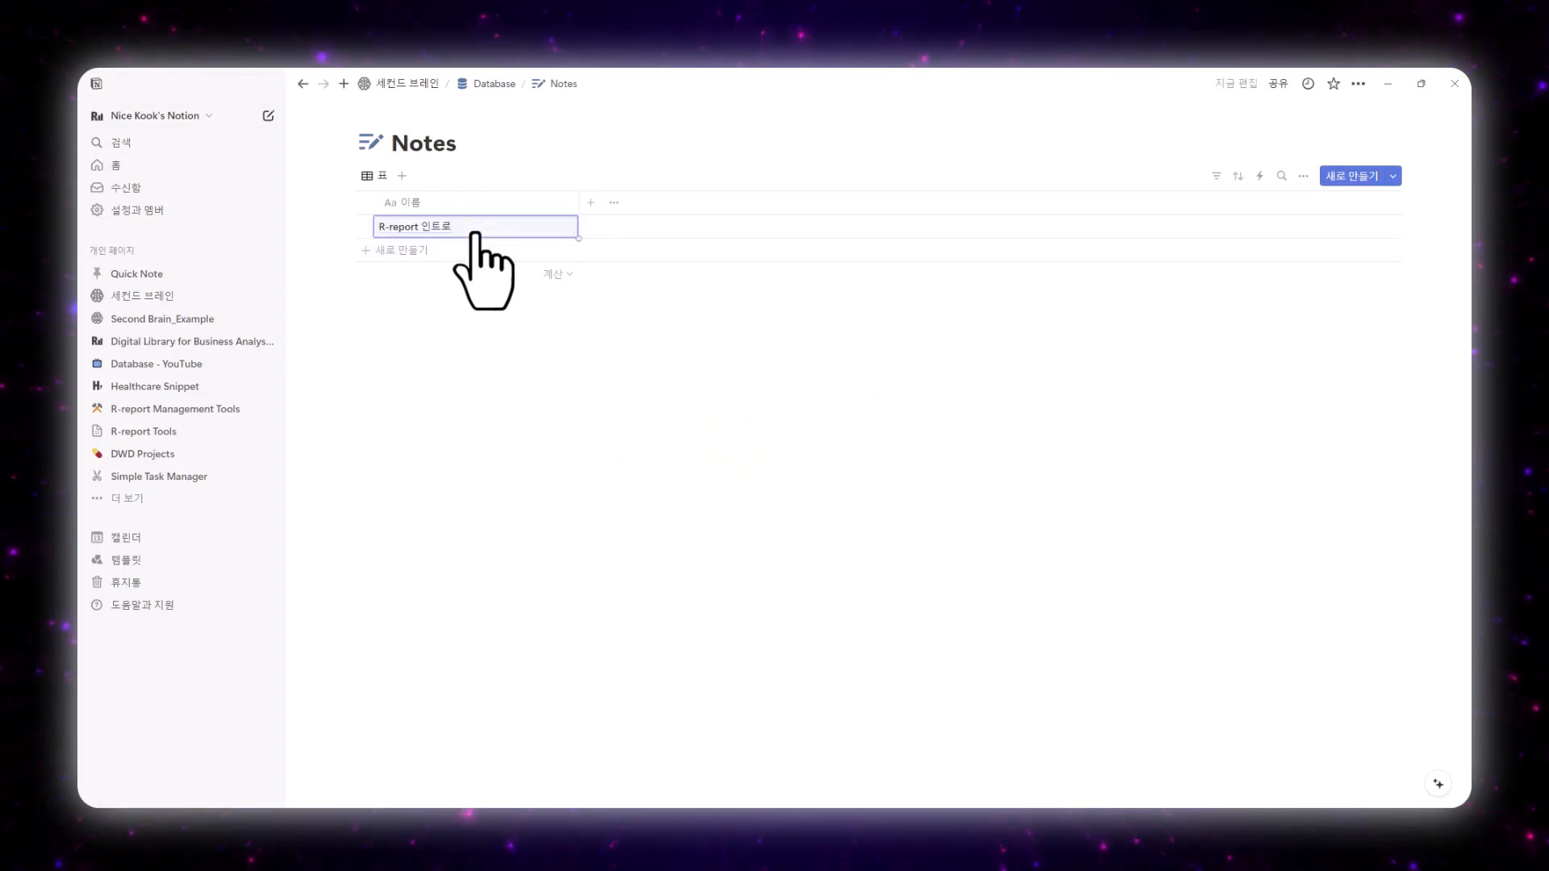
Add a 상태 status property to Notes and rename its to-do option 인박스.
left_click(591, 203)
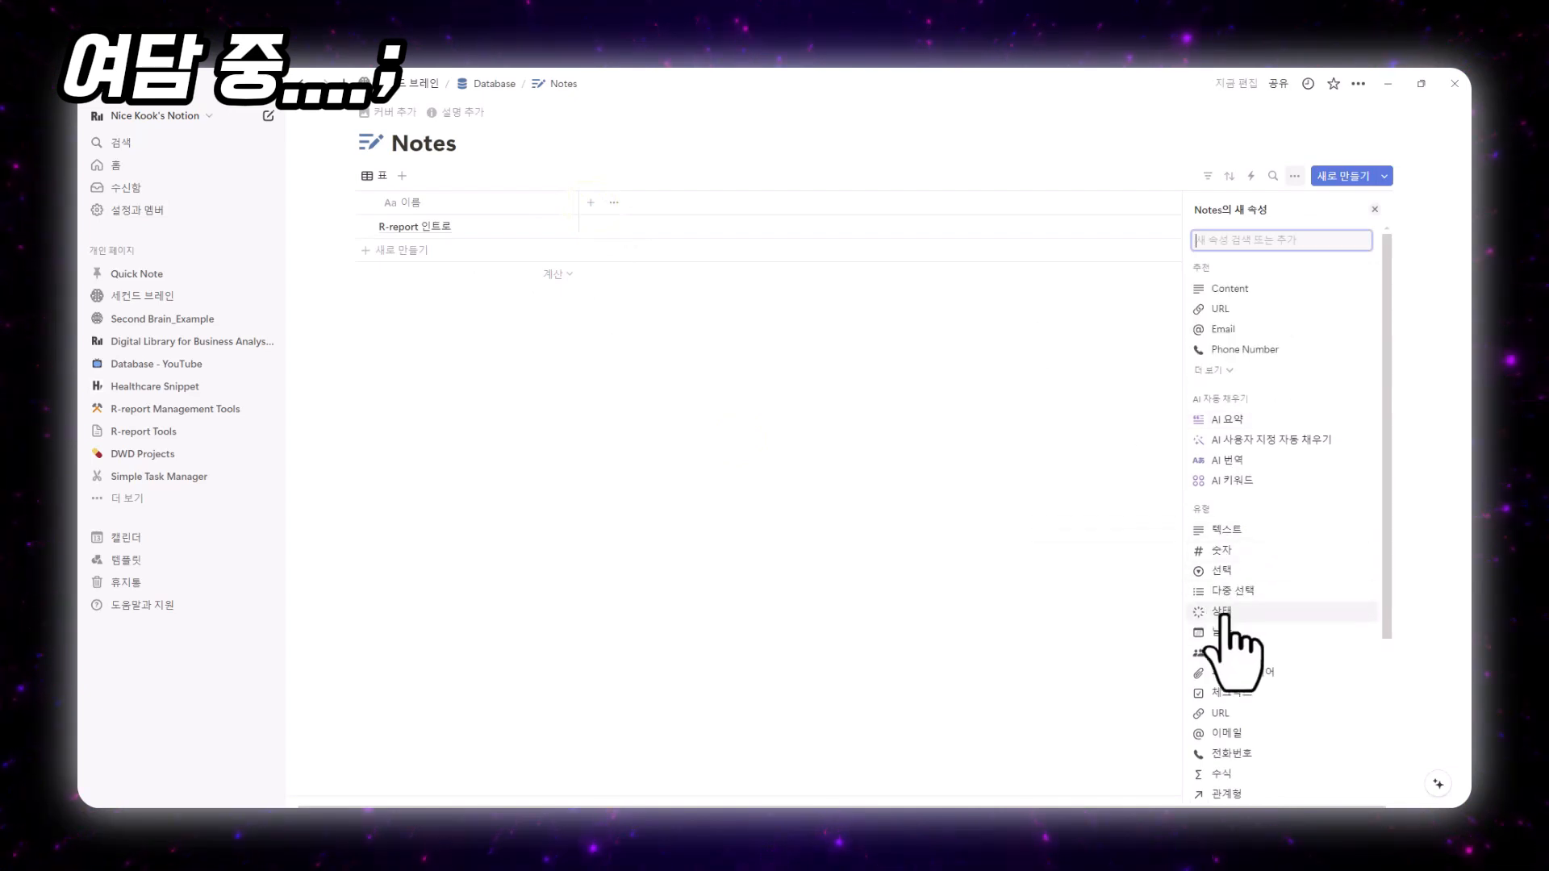
left_click(1223, 617)
left_click(1250, 342)
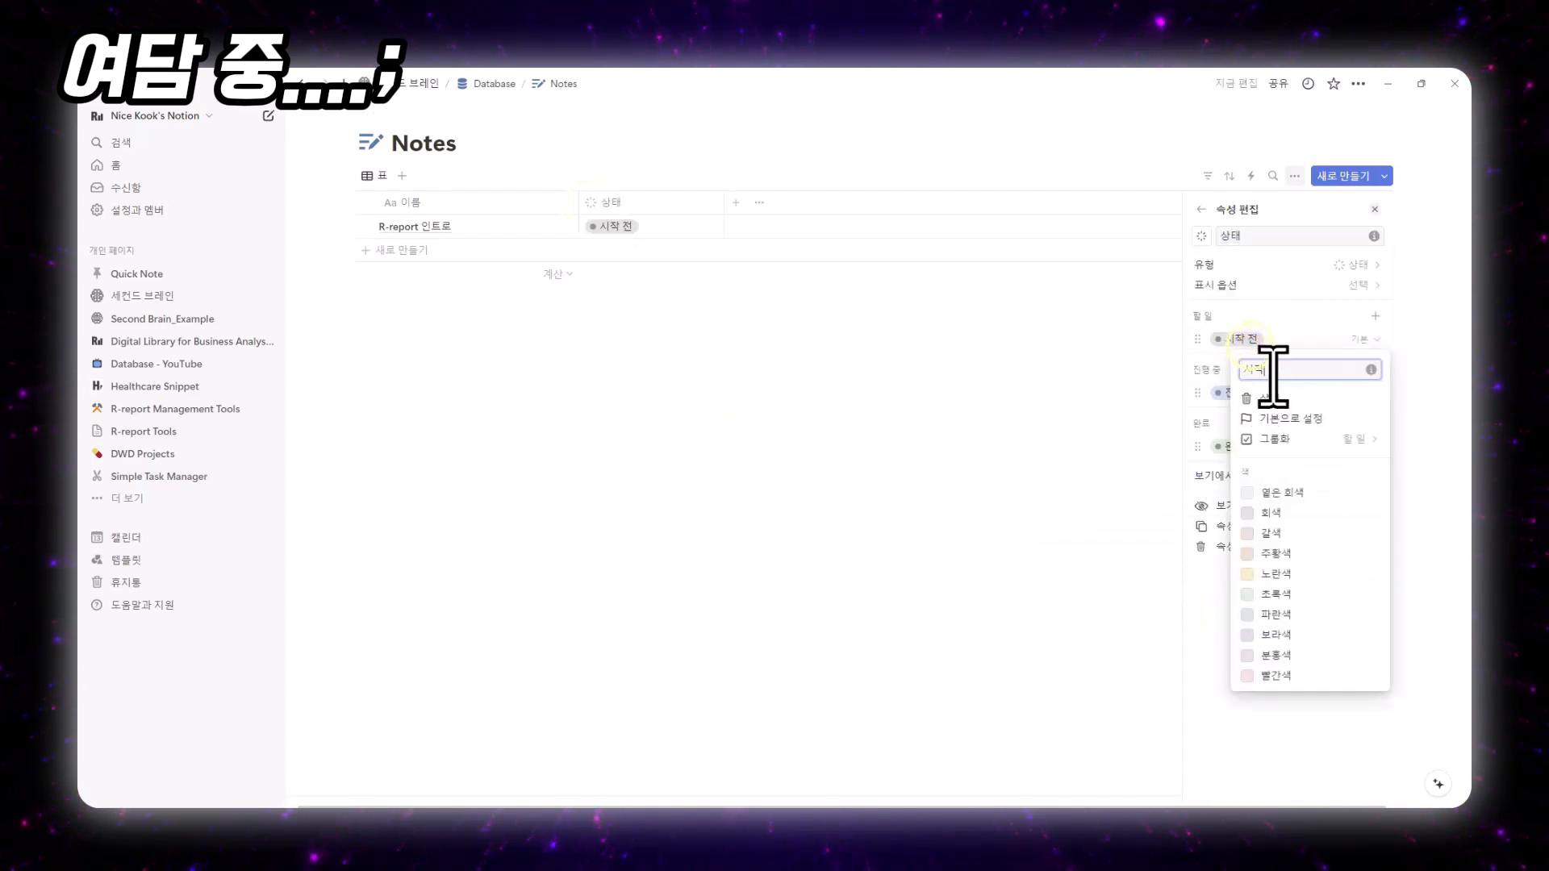
key("Return")
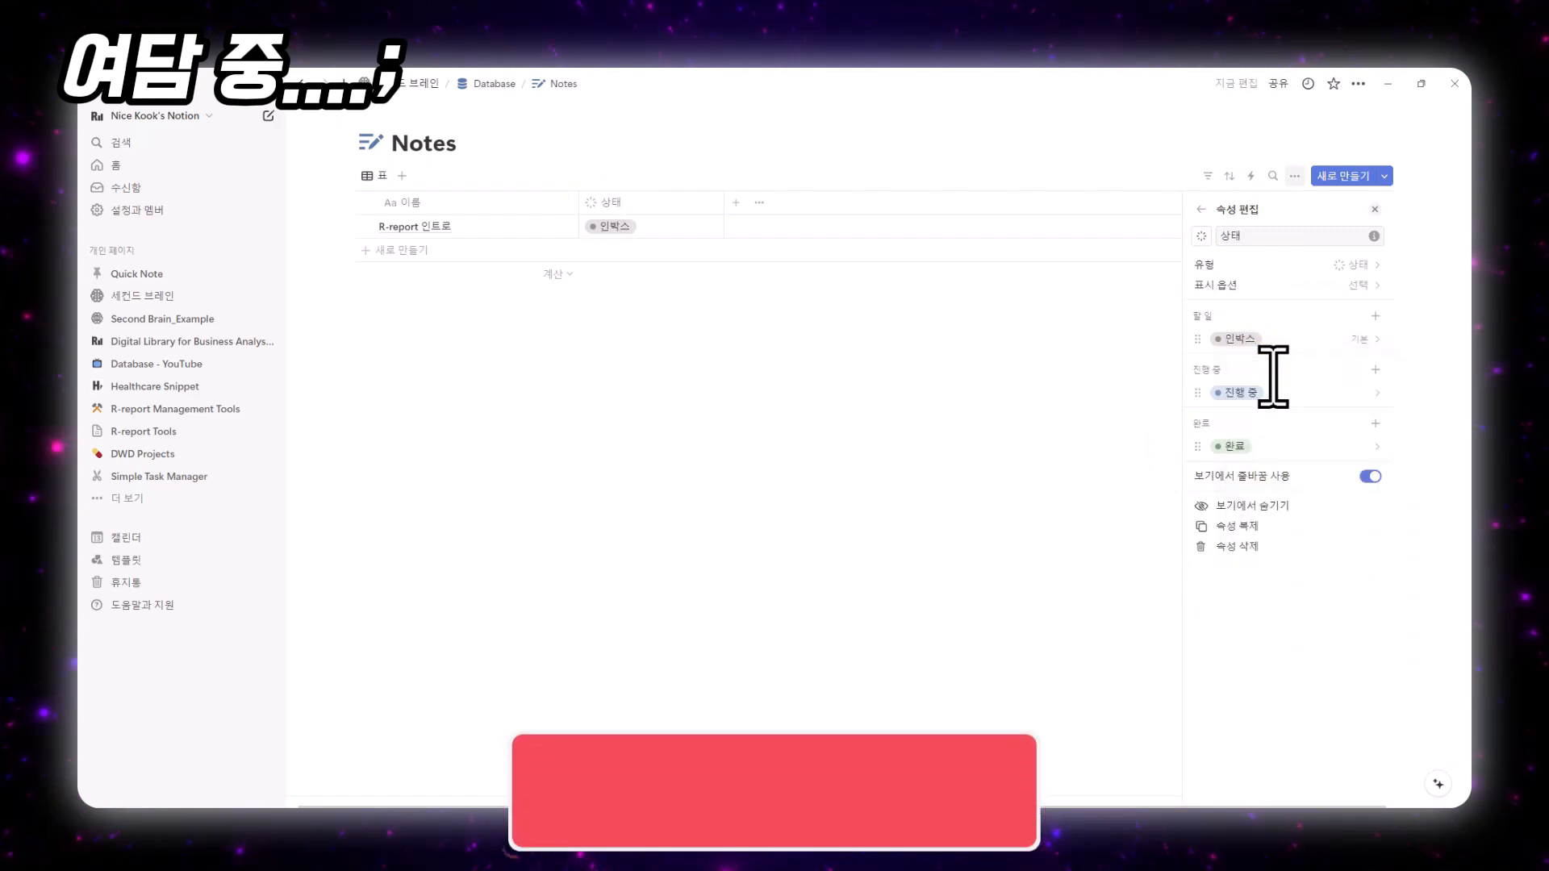
Rename the in-progress status option 작성 중 and the complete option 작성 완료.
left_click(1251, 393)
type("작성 중")
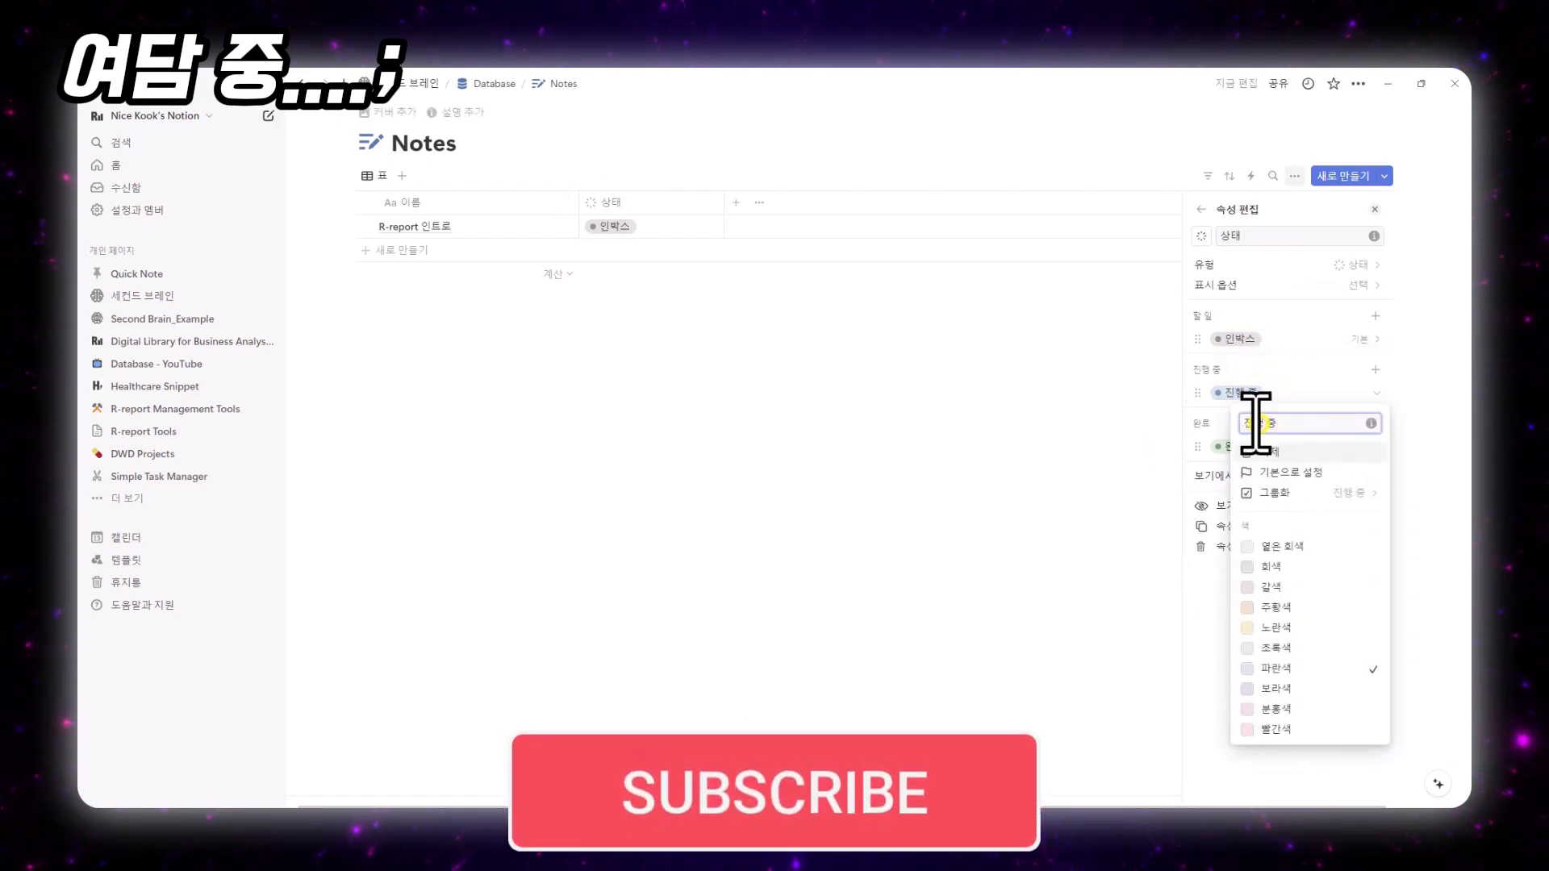
key("Return")
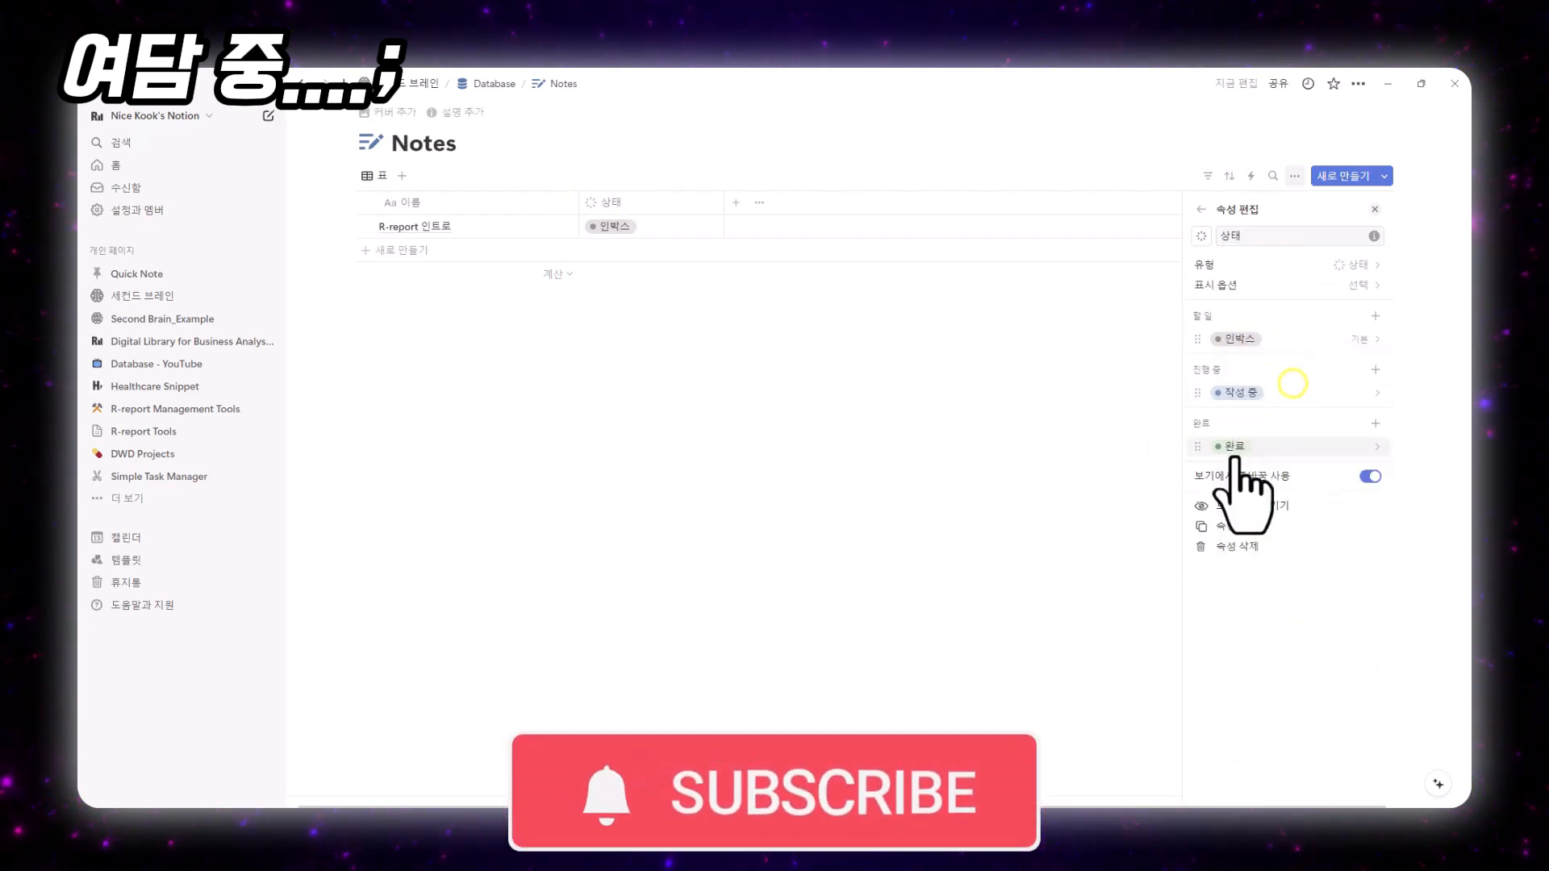
left_click(1234, 448)
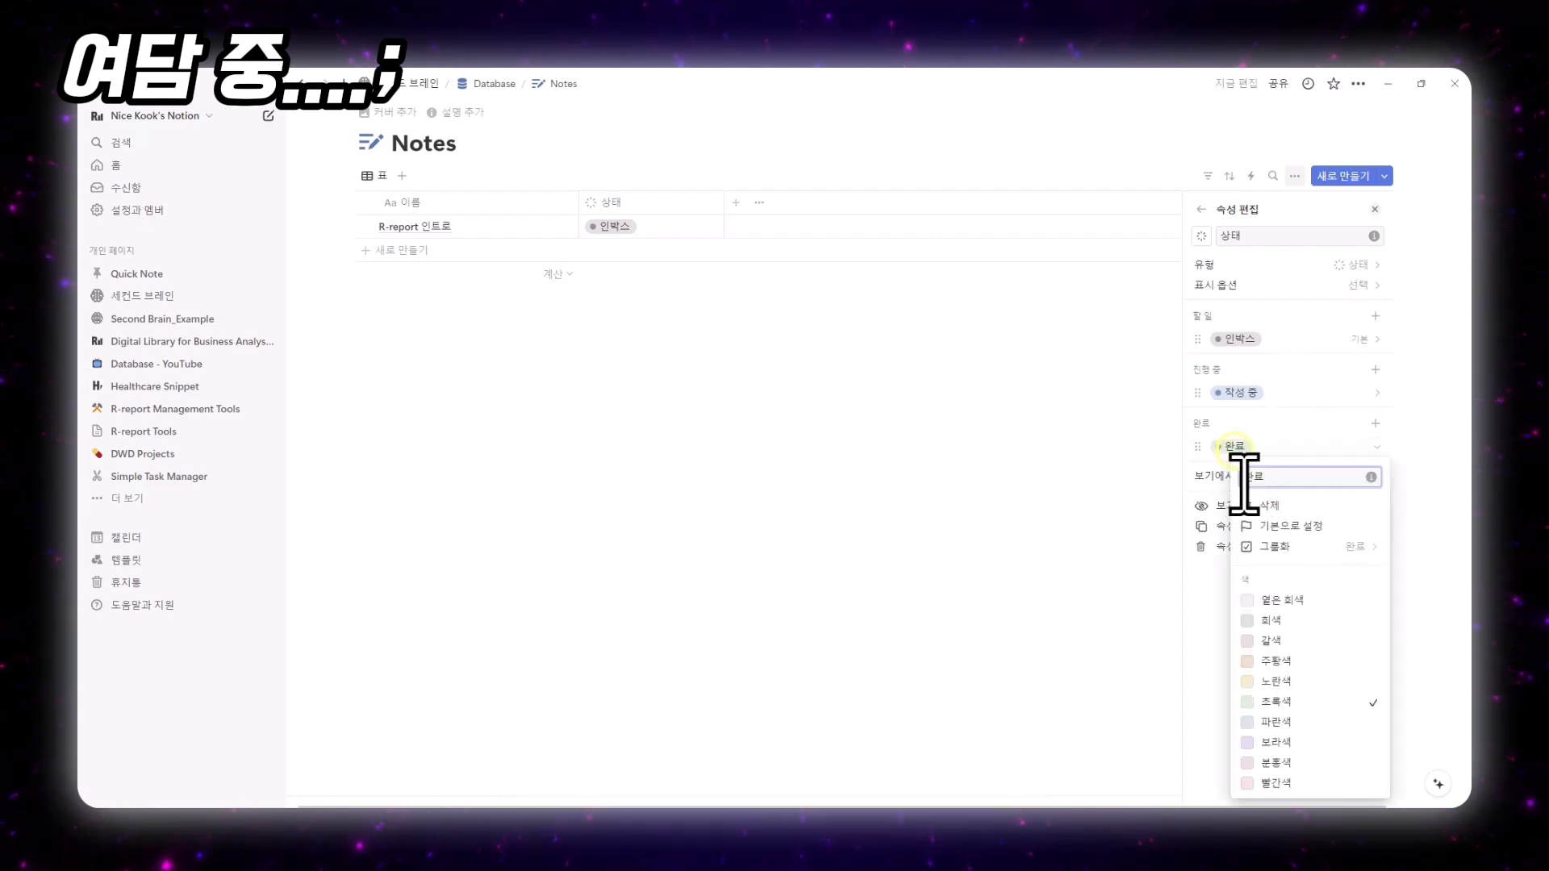
left_click(1291, 417)
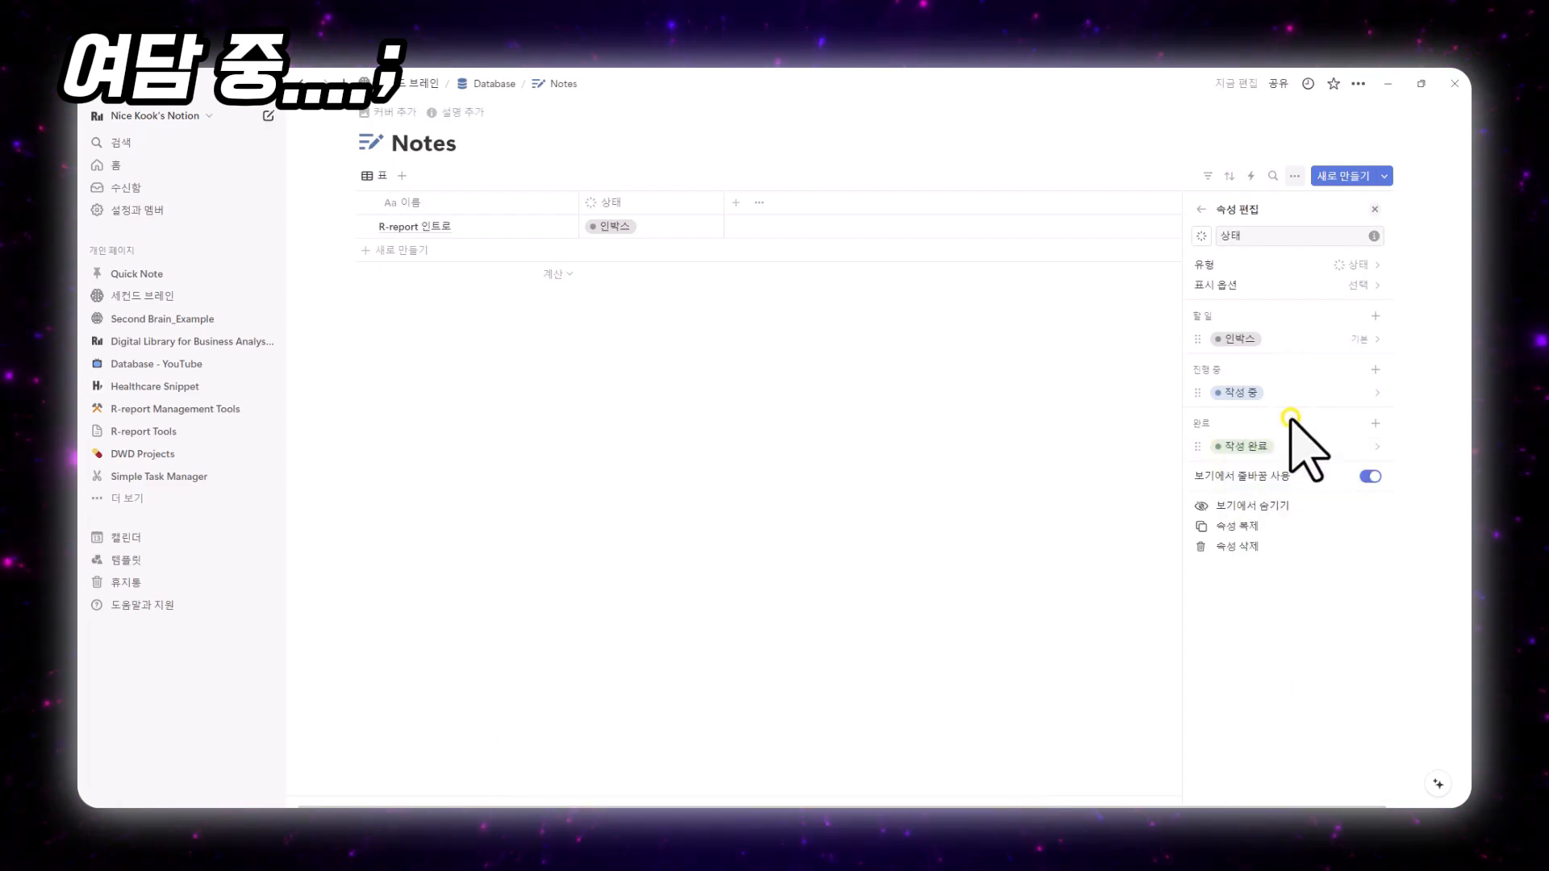
left_click(718, 398)
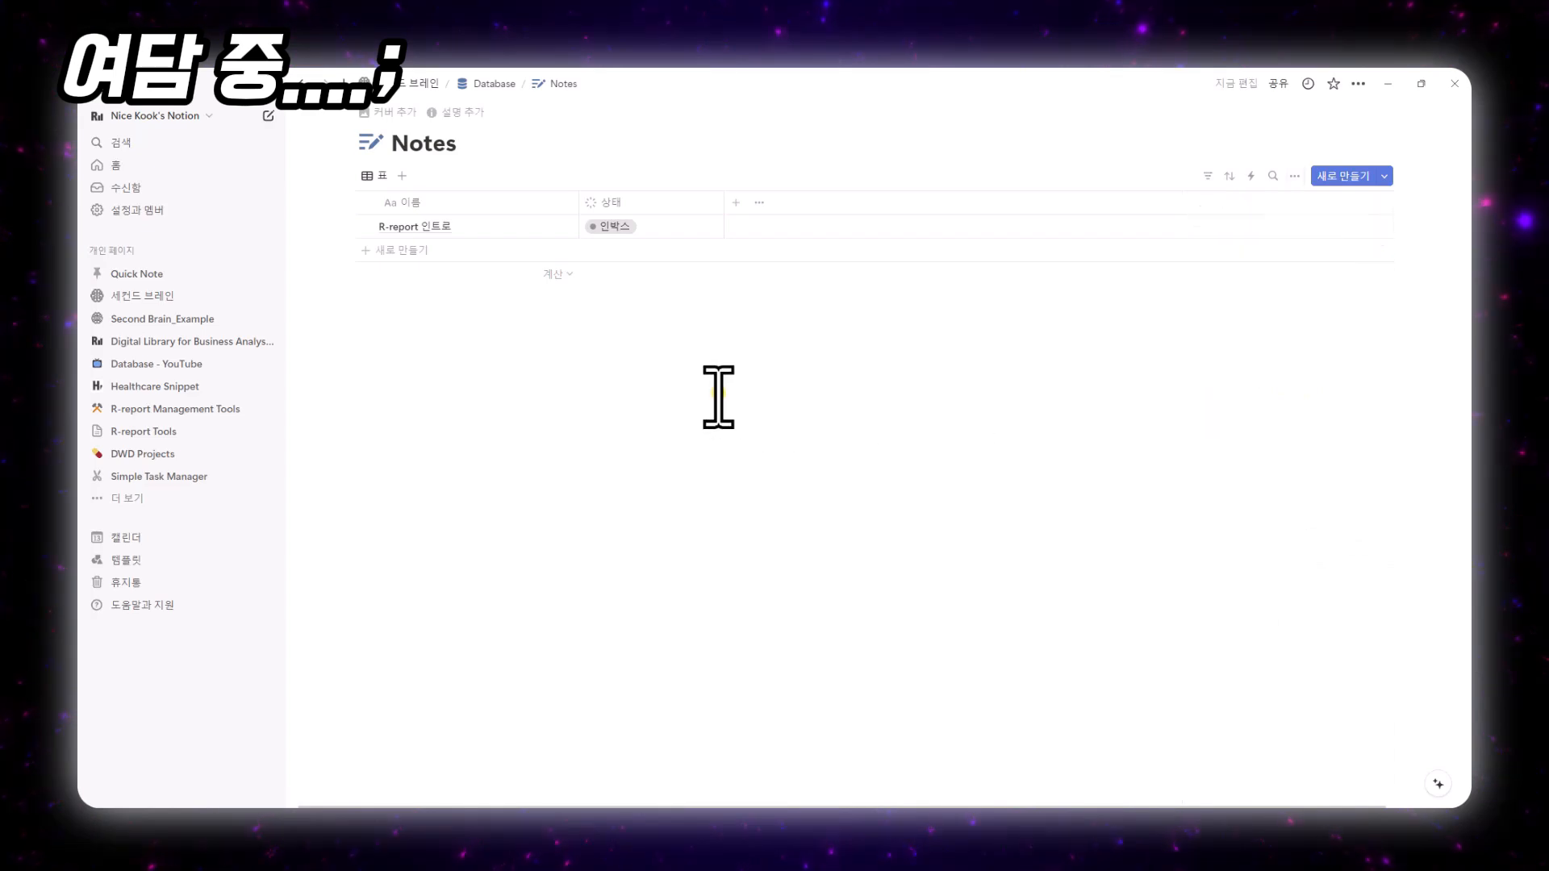
Add the 생성 일시 and 최종 편집 일시 properties to Notes.
left_click(736, 203)
scroll(1367, 621, "down", 1)
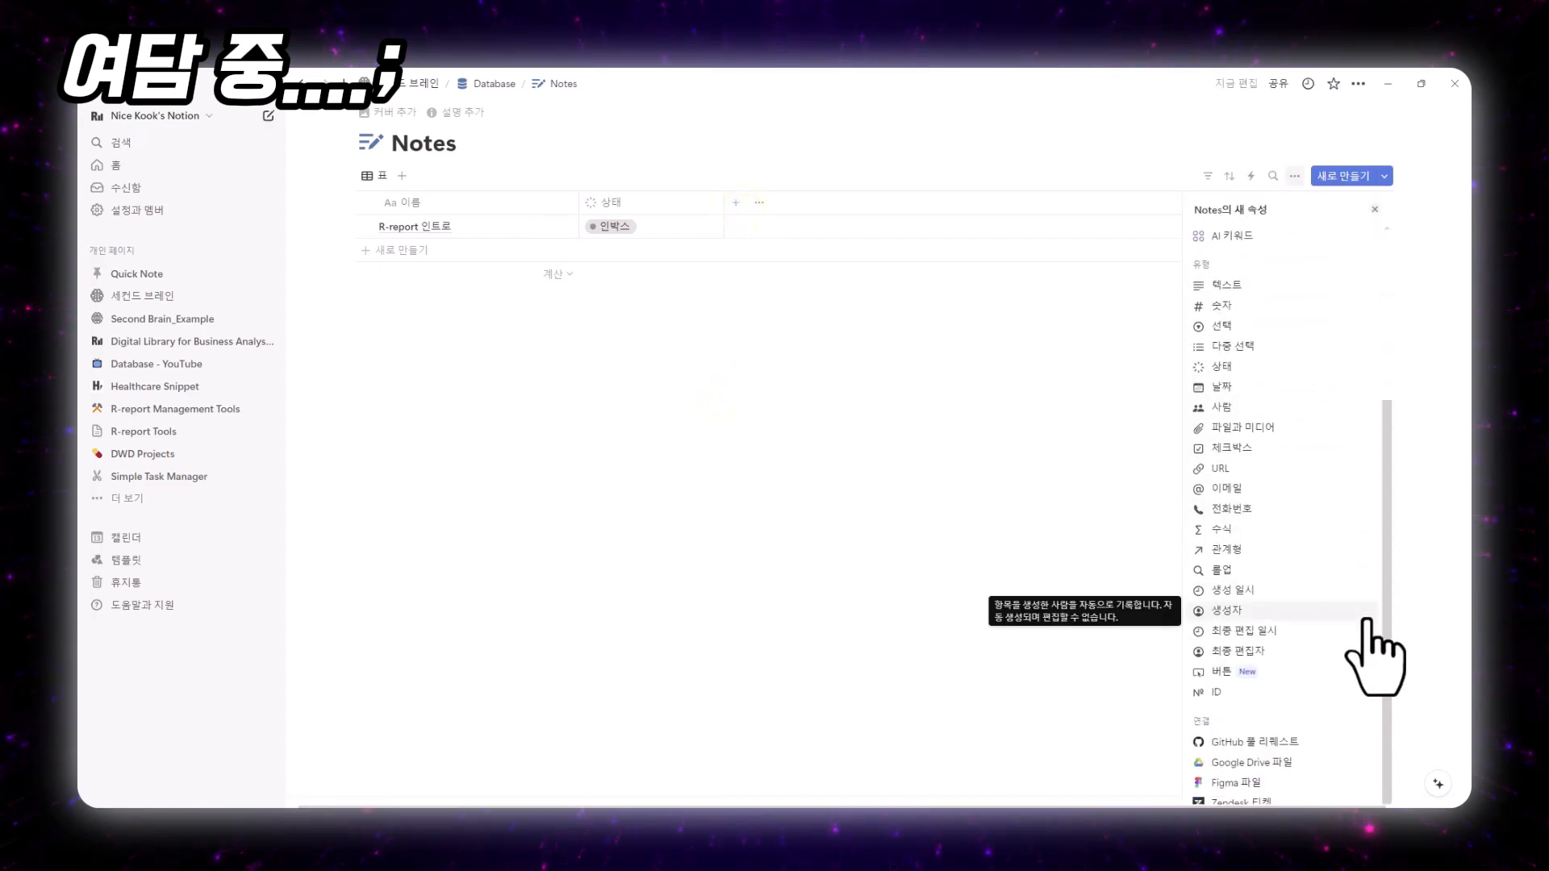
left_click(1275, 591)
left_click(885, 205)
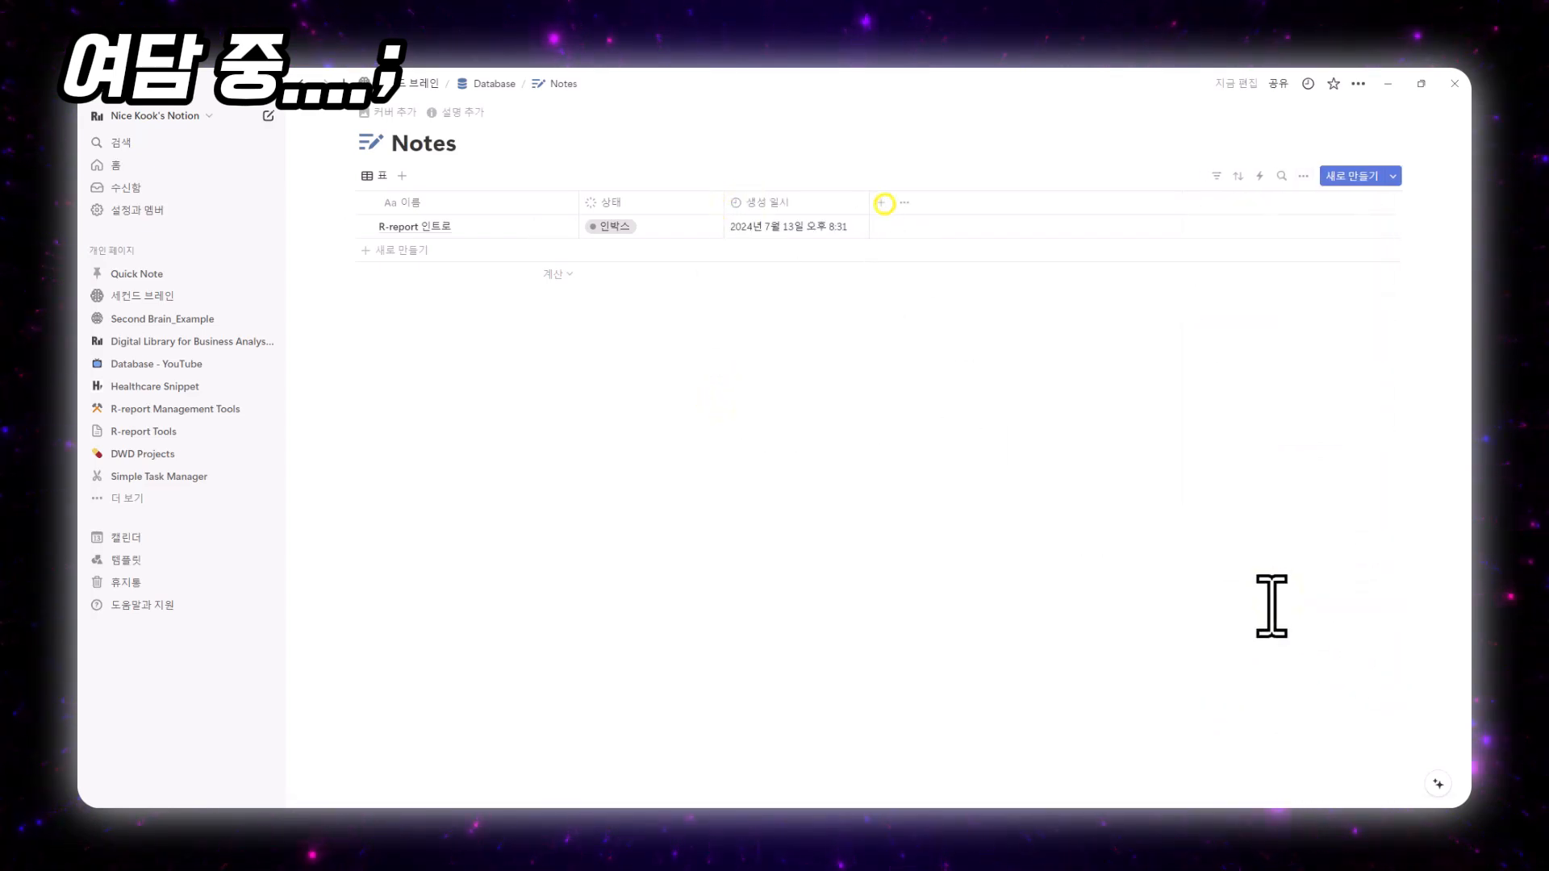
scroll(1210, 645, "down", 3)
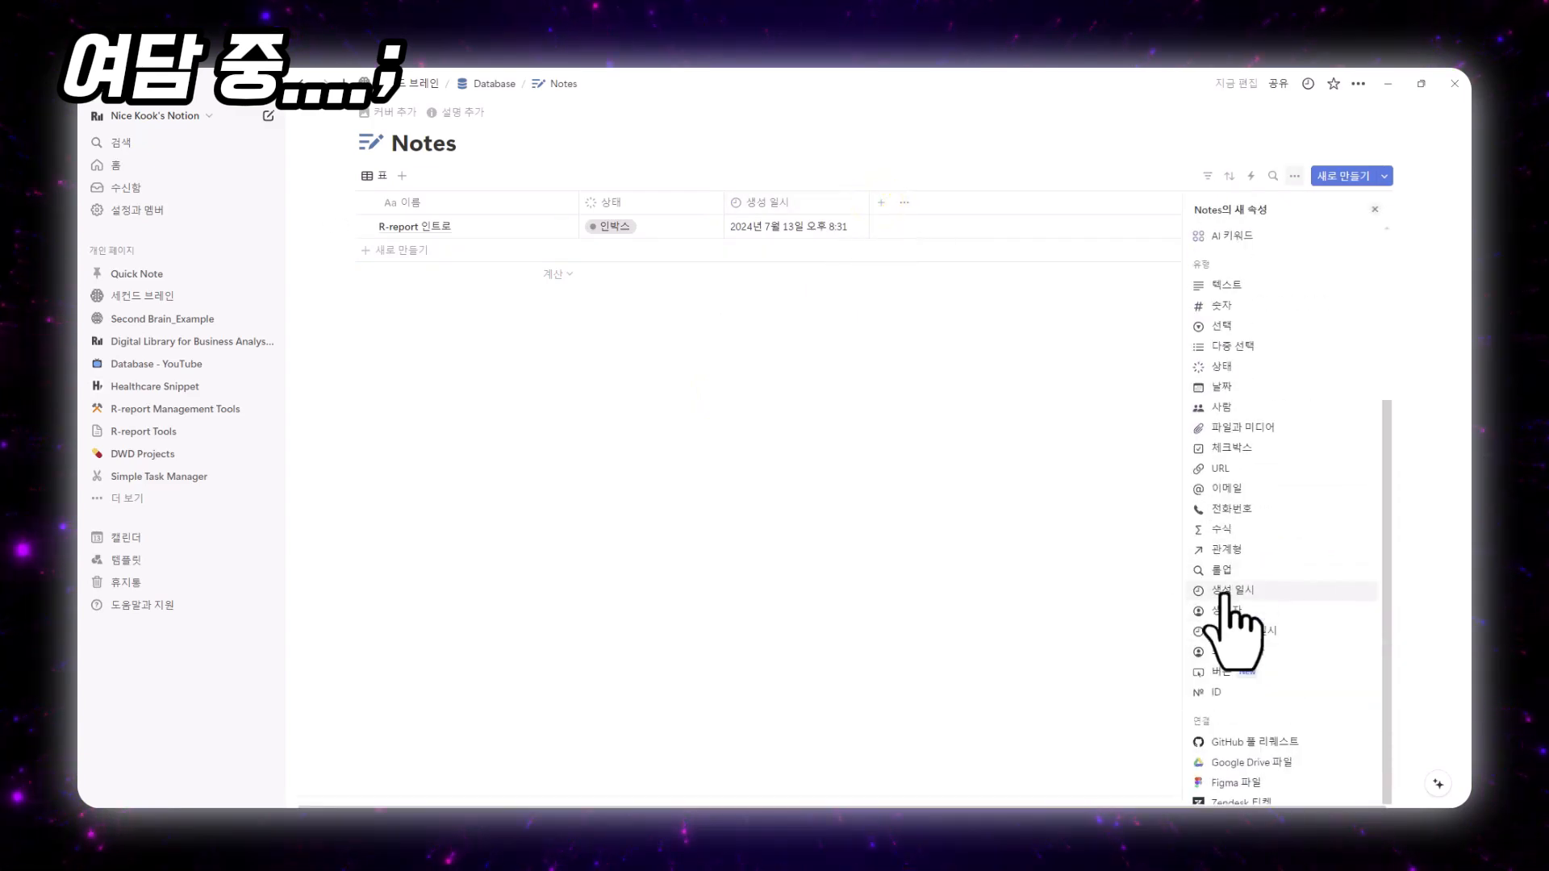
left_click(1226, 631)
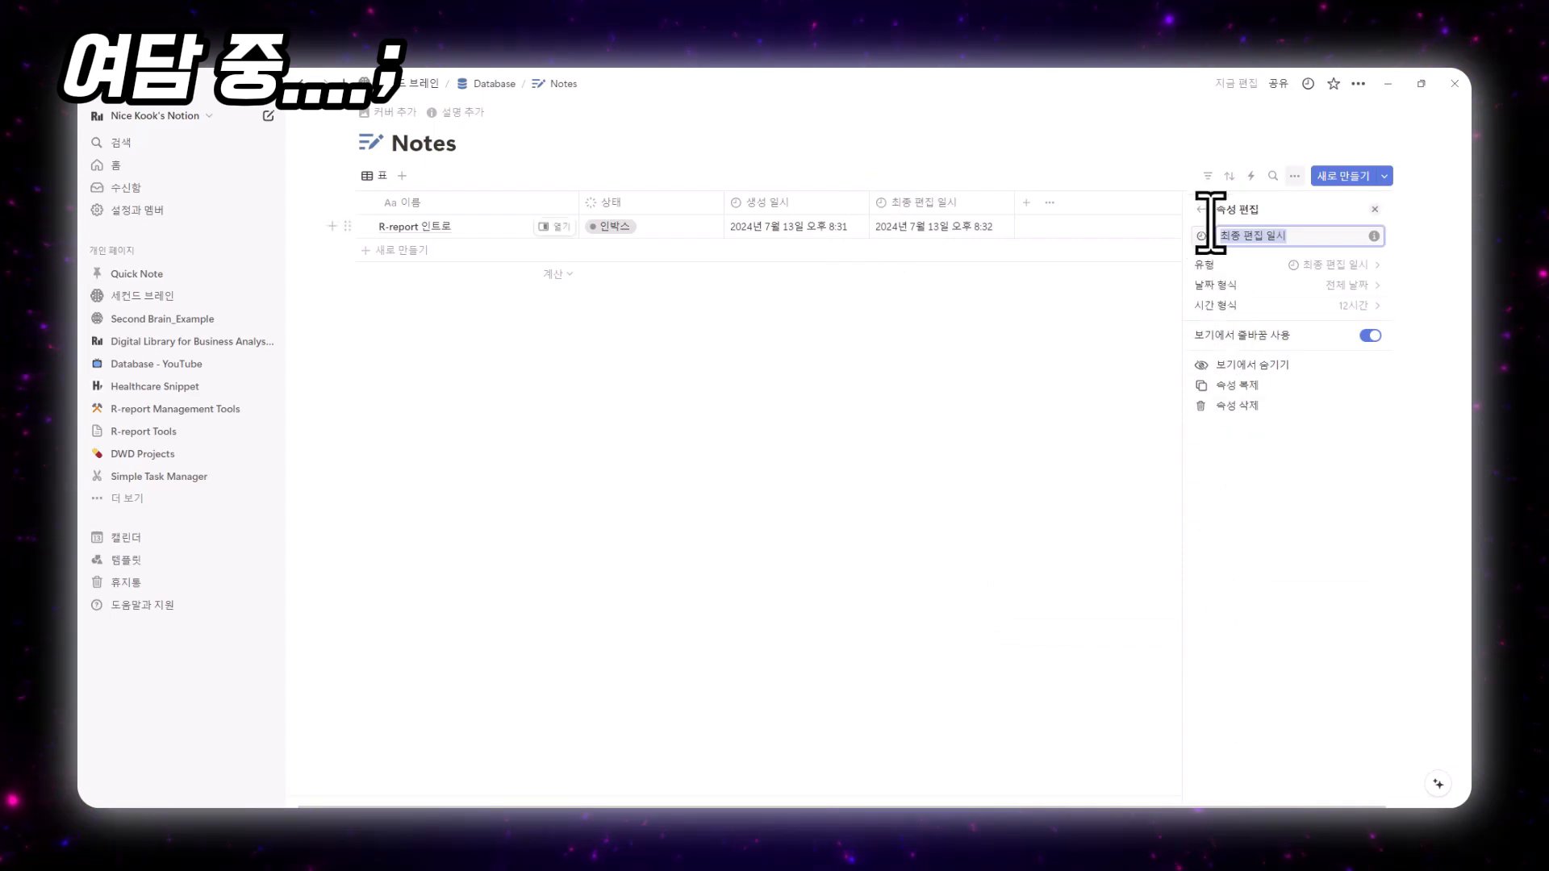
Add a 즐겨찾기 checkbox property with a star icon to Notes and narrow its column to the icon.
left_click(1214, 265)
scroll(1270, 601, "down", 5)
left_click(1253, 548)
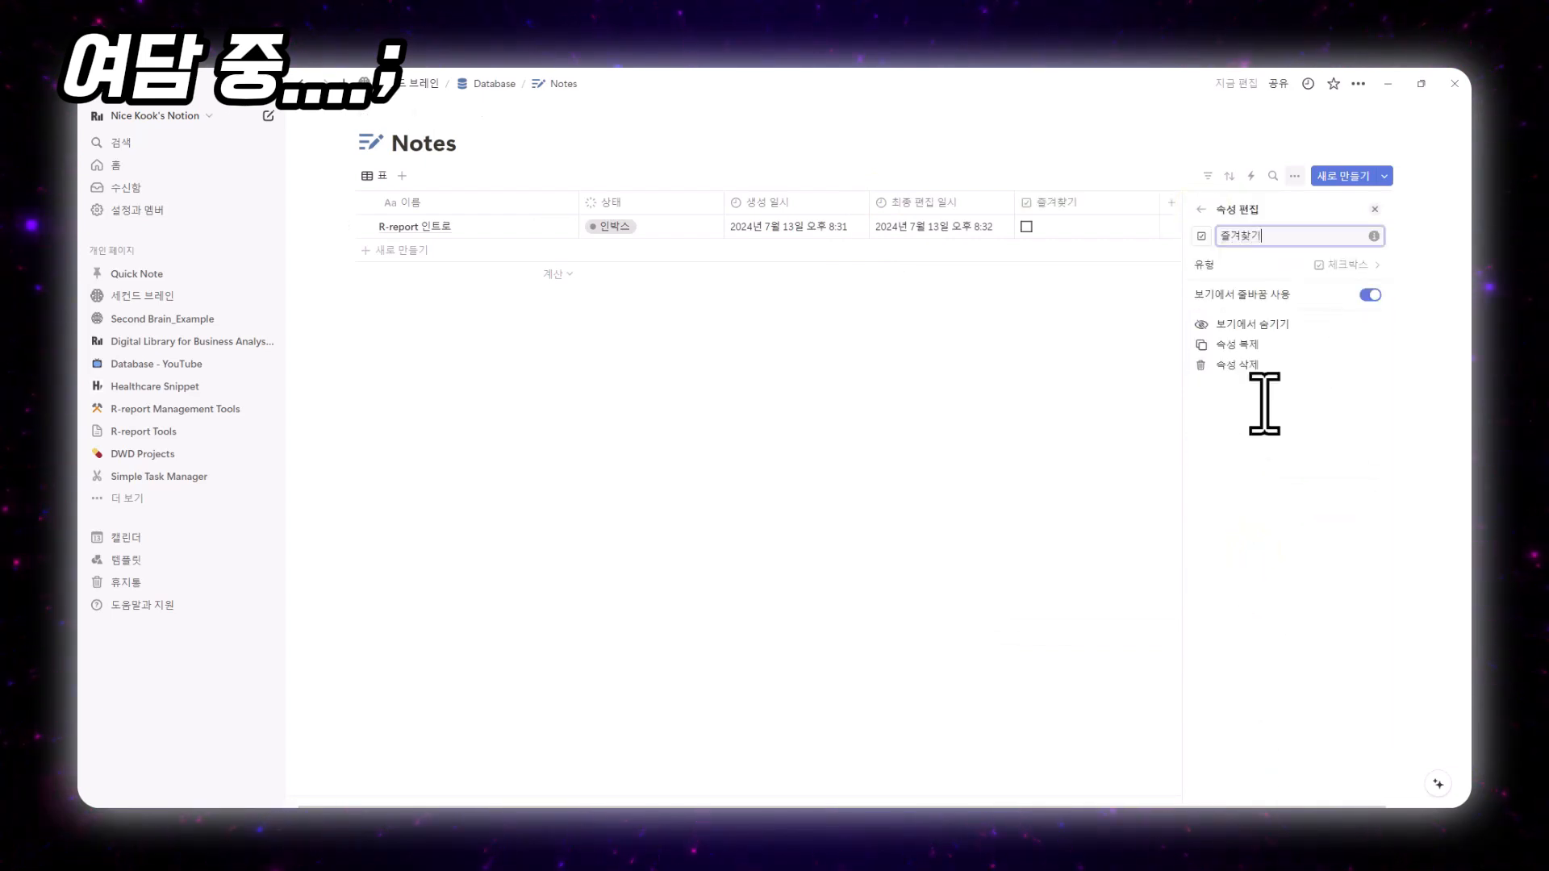
left_click(1201, 236)
left_click(1194, 348)
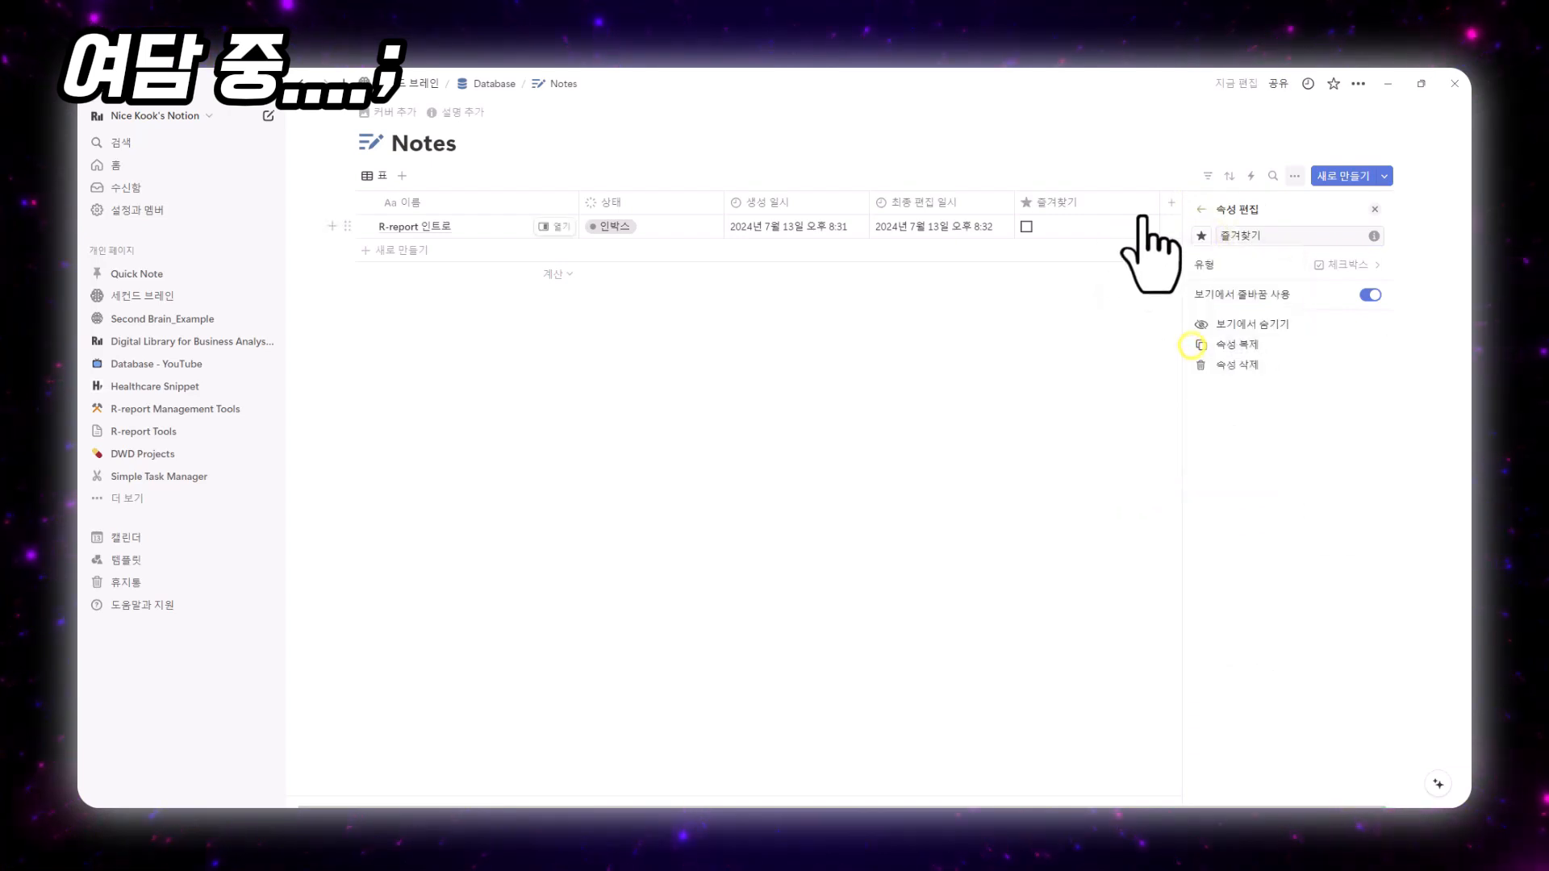
left_click_drag(1159, 203, 1003, 190)
Add an 아카이브 checkbox property with an archive box icon to Notes and narrow its column to the icon.
left_click(1048, 203)
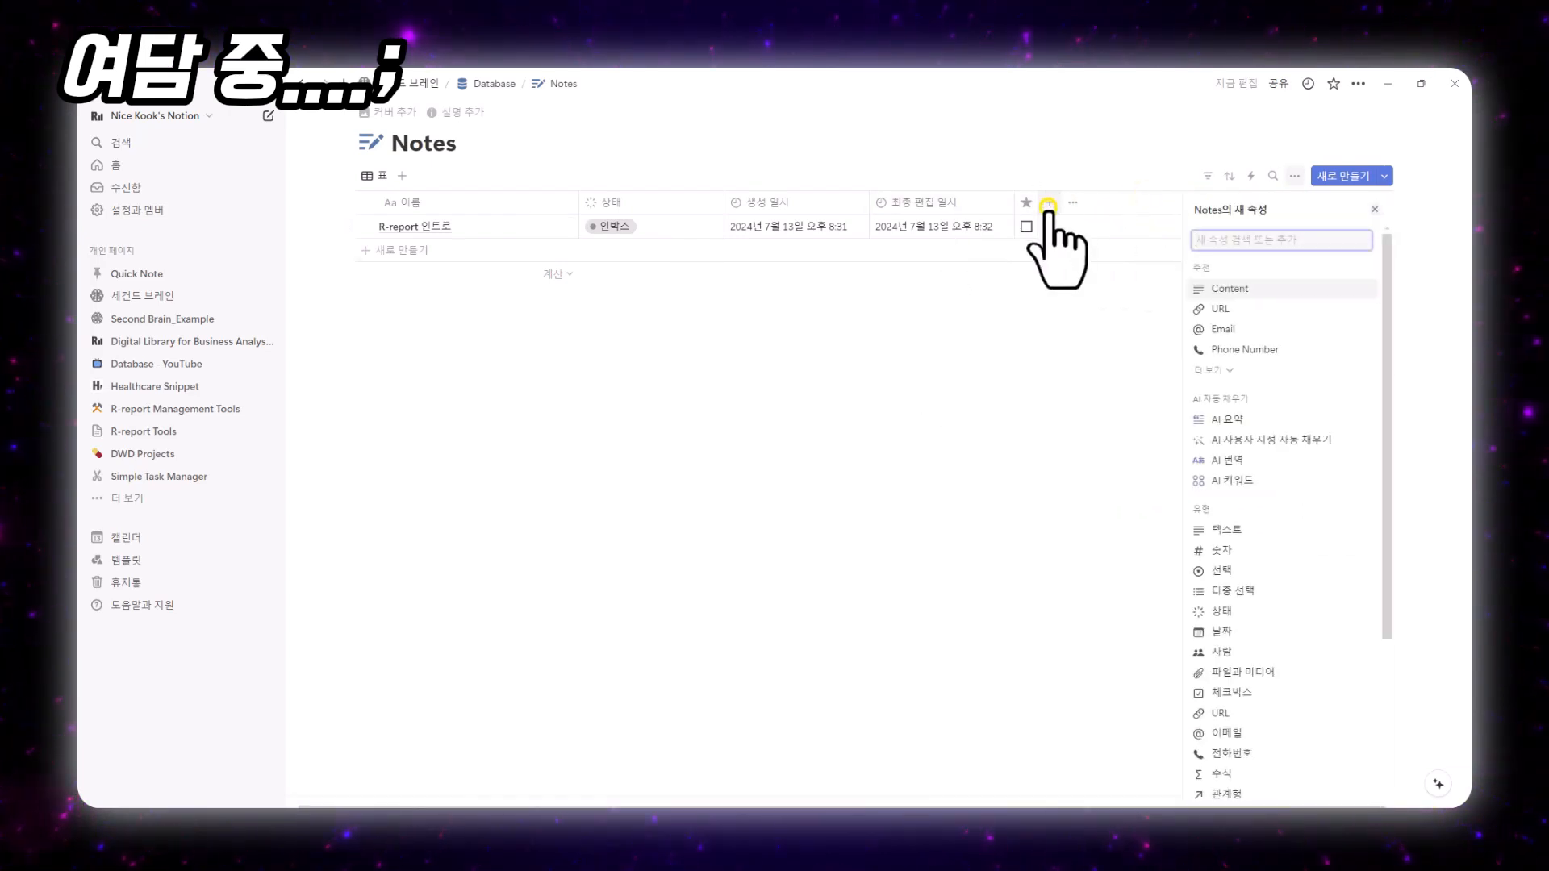
type("아카이브")
key("Return")
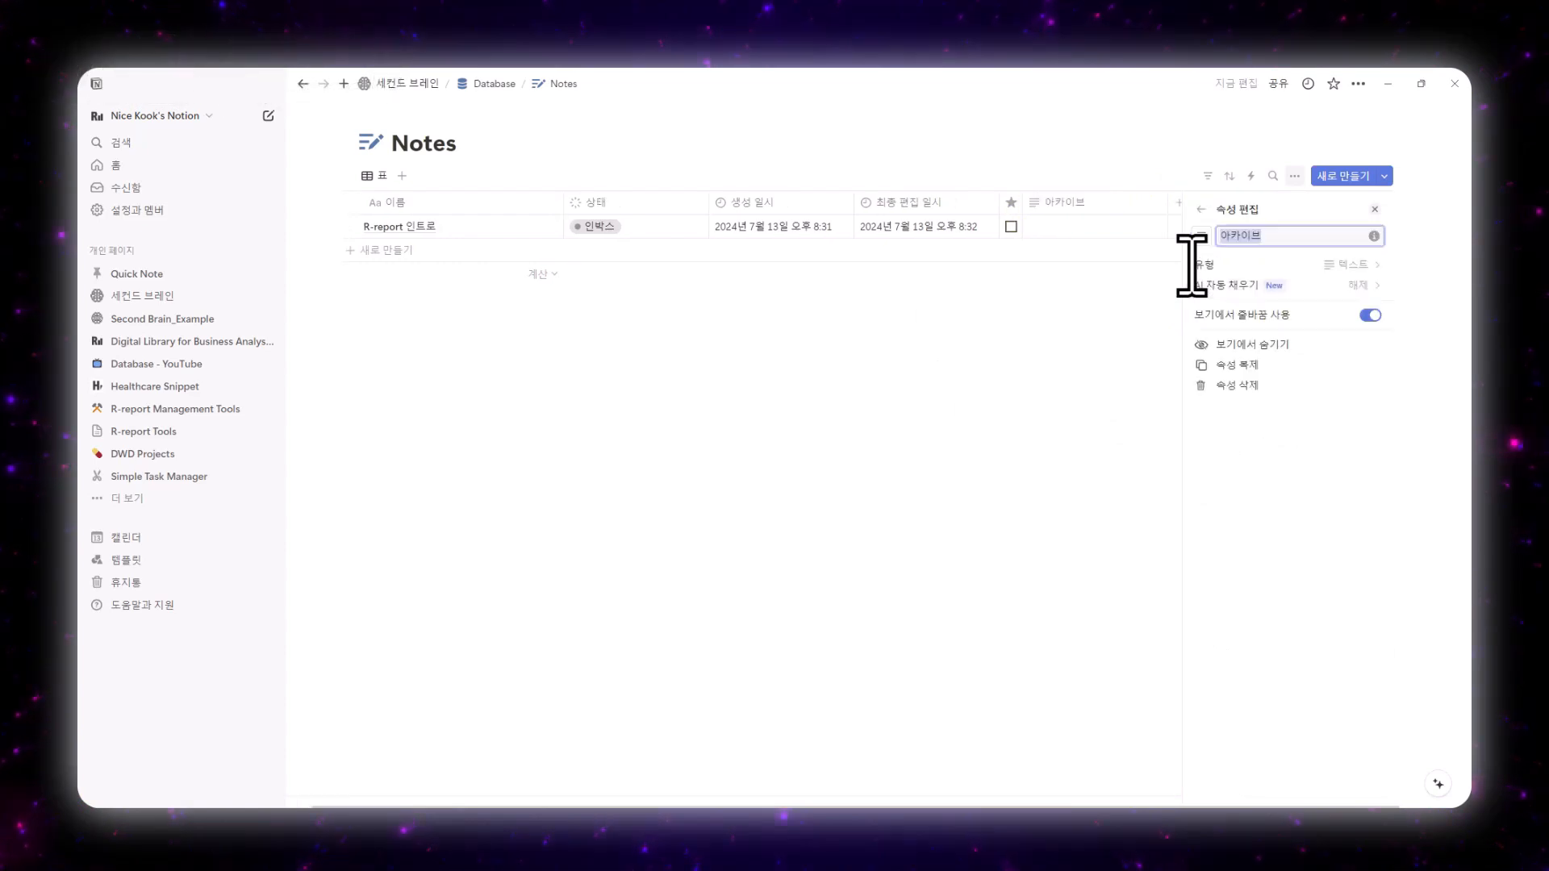
left_click(1333, 272)
left_click(1228, 626)
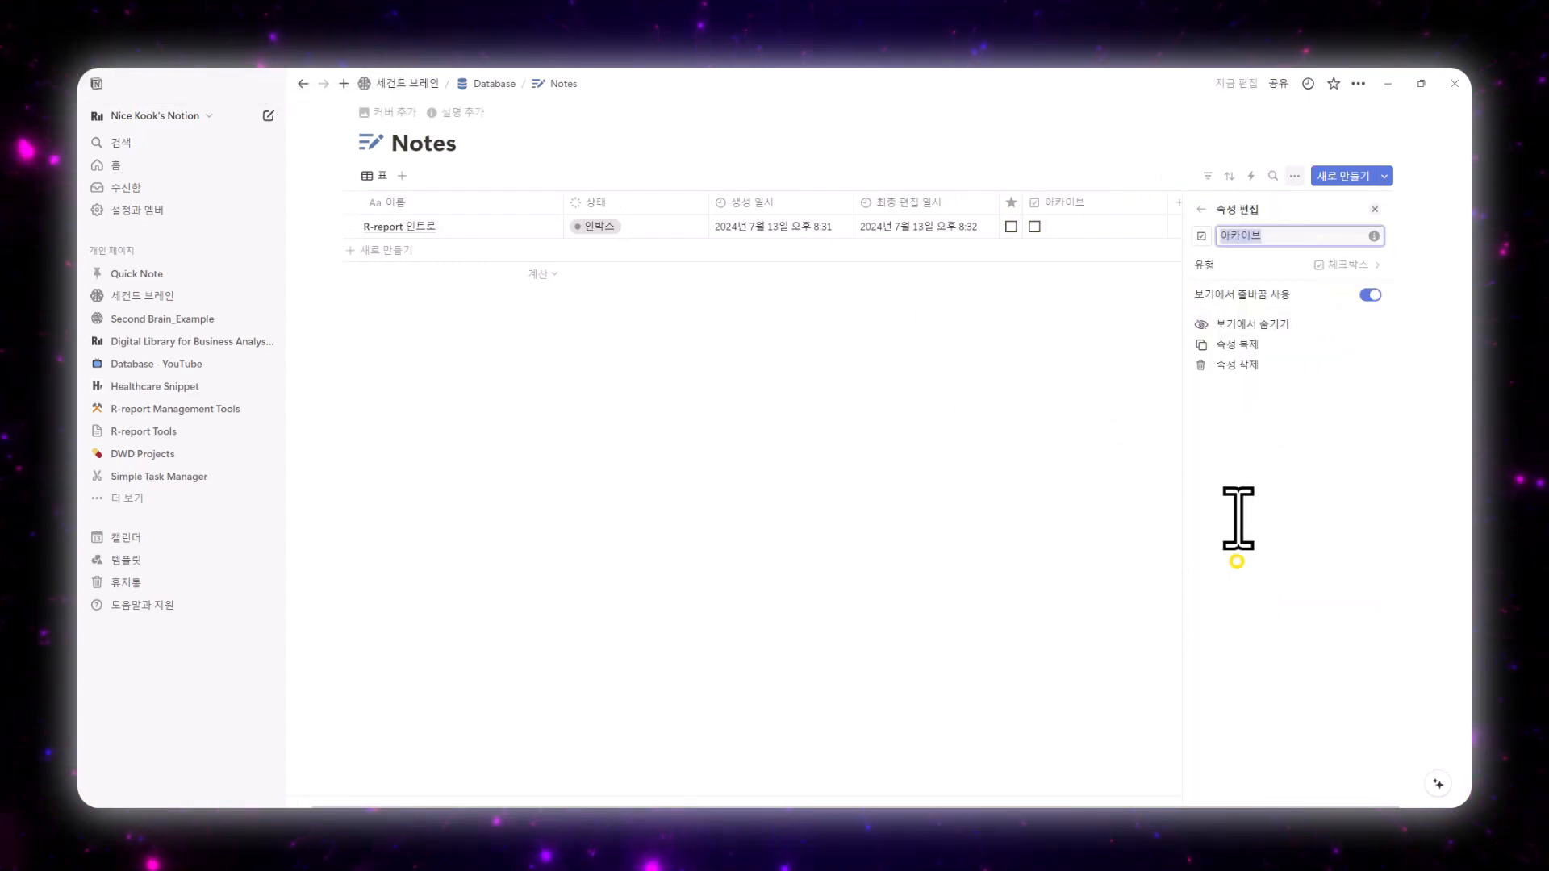
left_click(1202, 236)
left_click(1187, 352)
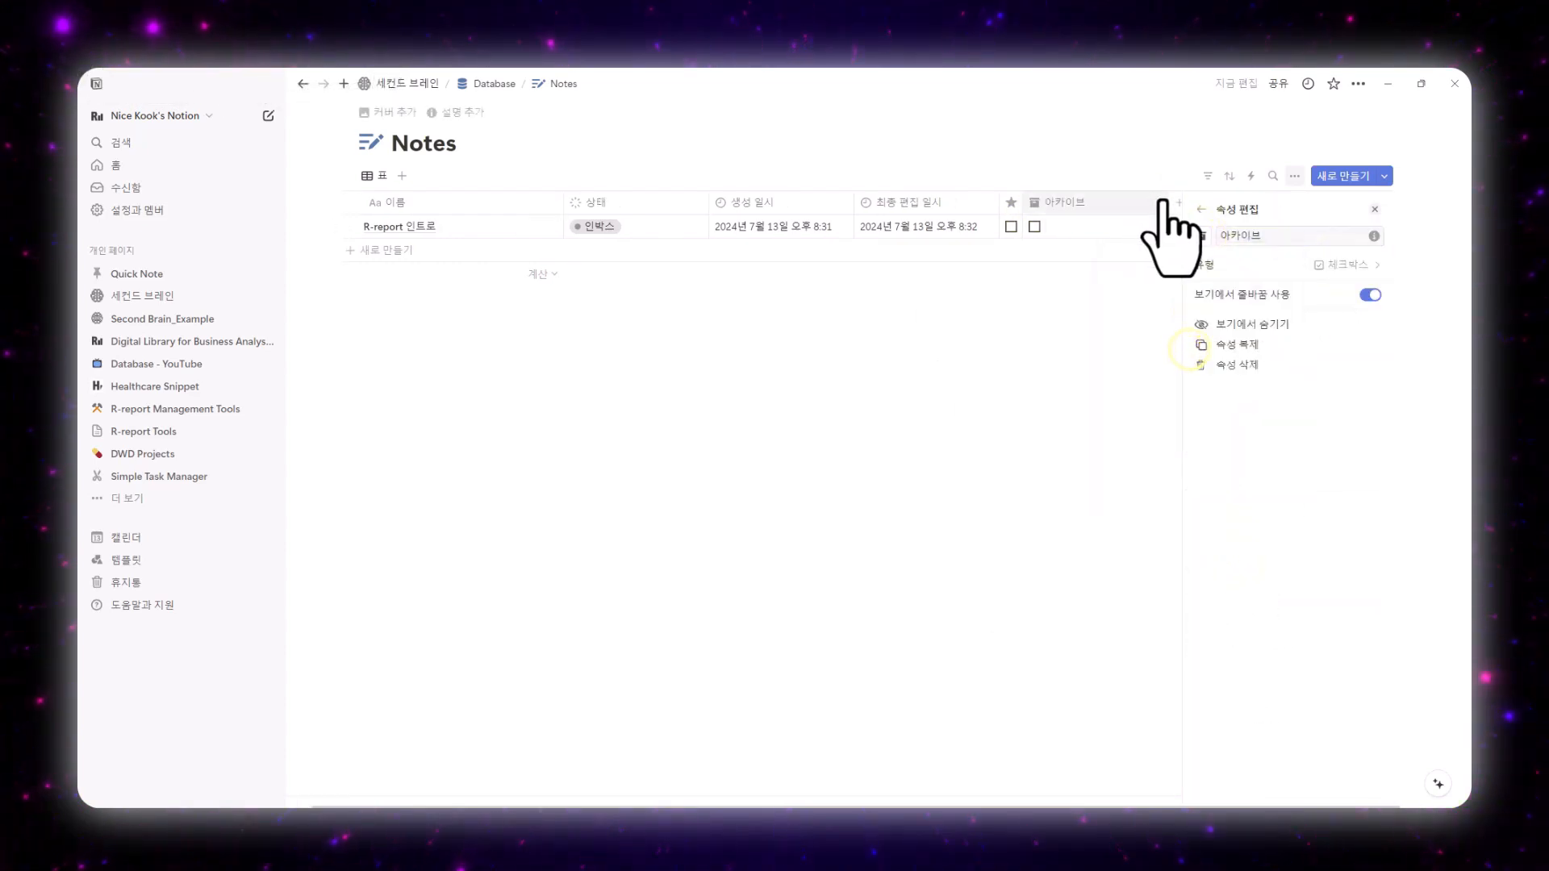
left_click(776, 461)
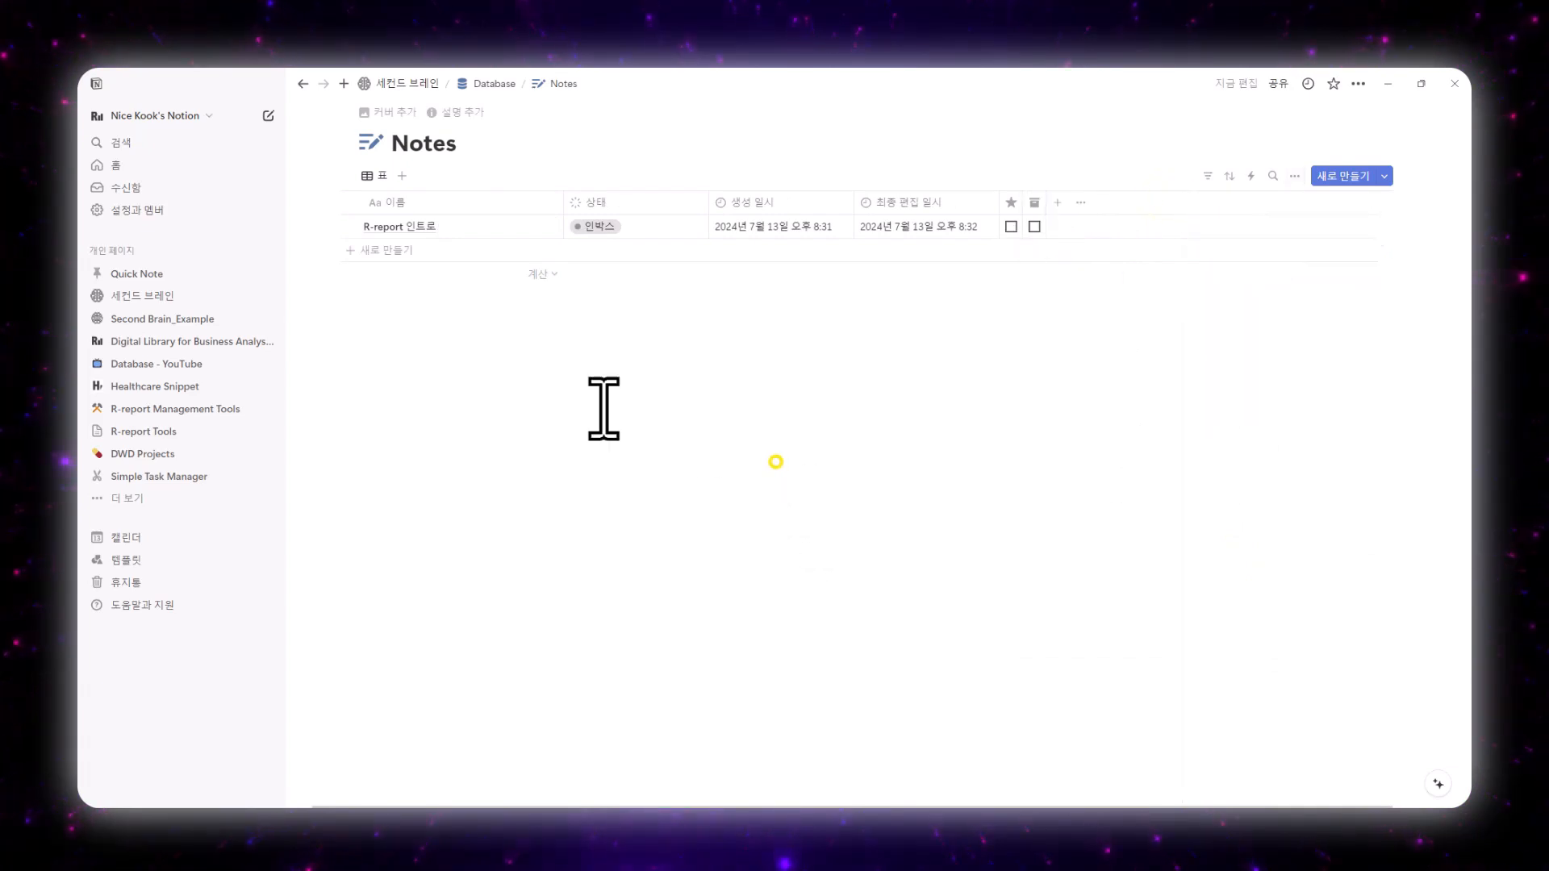
Create a full-page database named Notebooks in the Database page and give it a blue notebook icon.
left_click(471, 83)
left_click(393, 414)
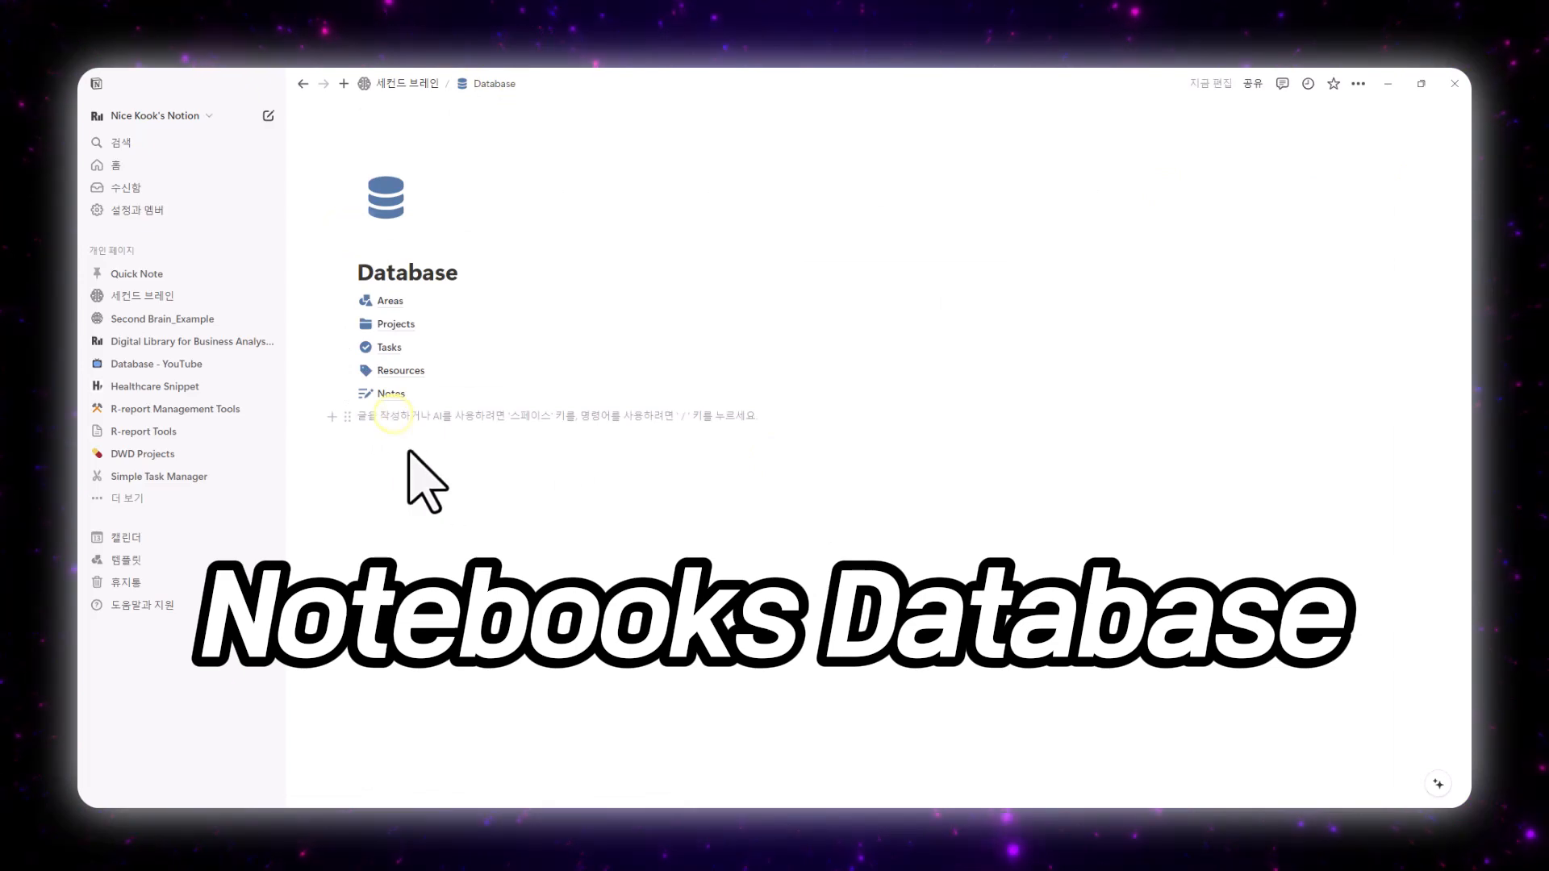
type("/data")
scroll(482, 532, "down", 2)
left_click(486, 609)
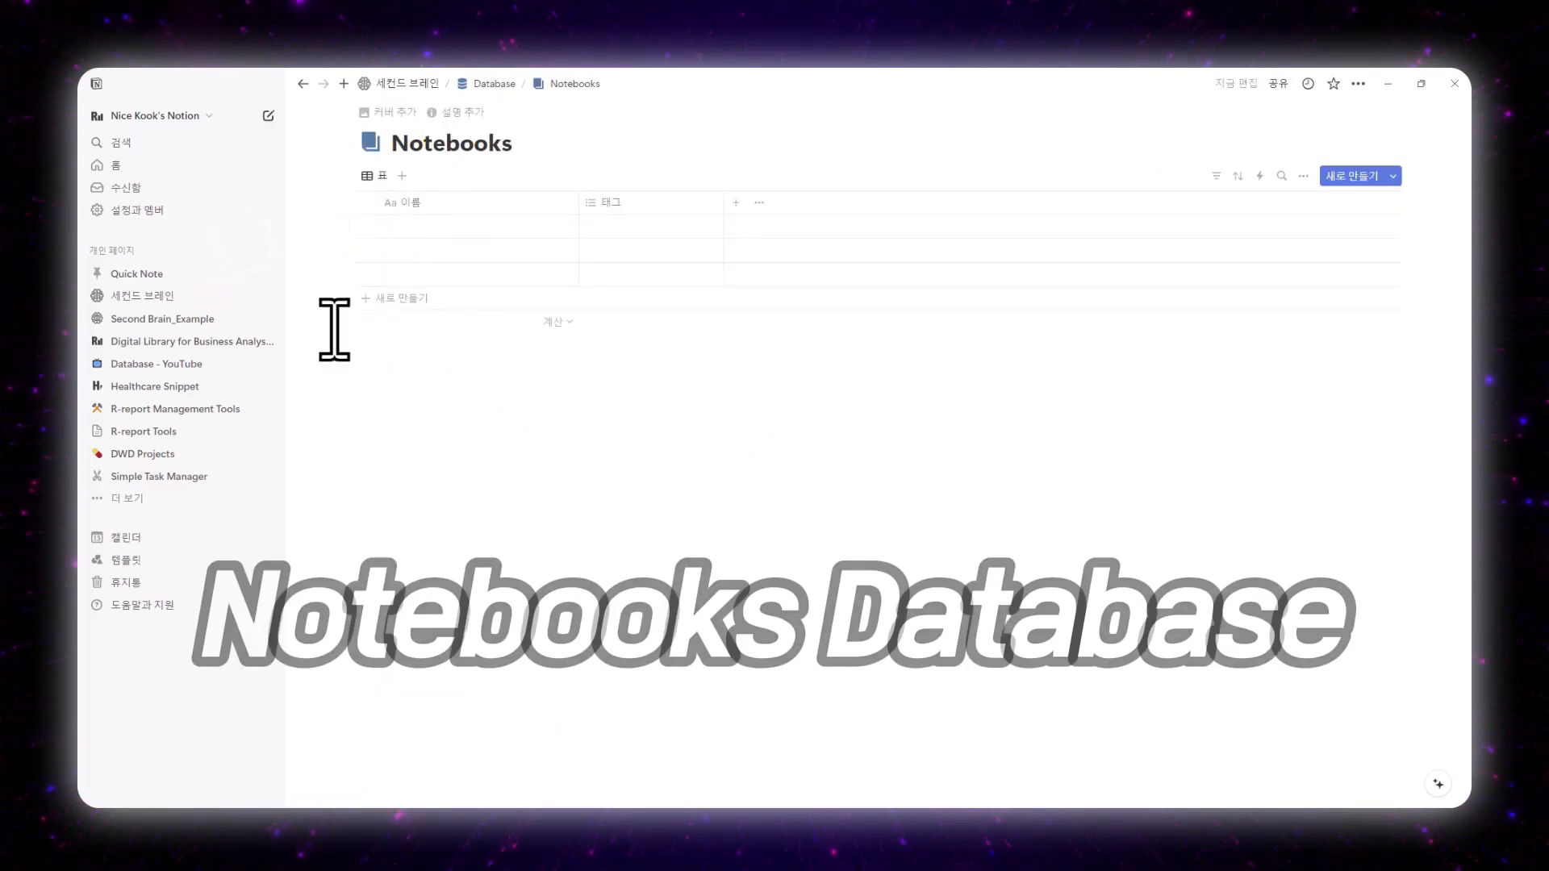
Delete the last two blank rows of the Notebooks table.
left_click_drag(319, 249, 444, 283)
right_click(444, 278)
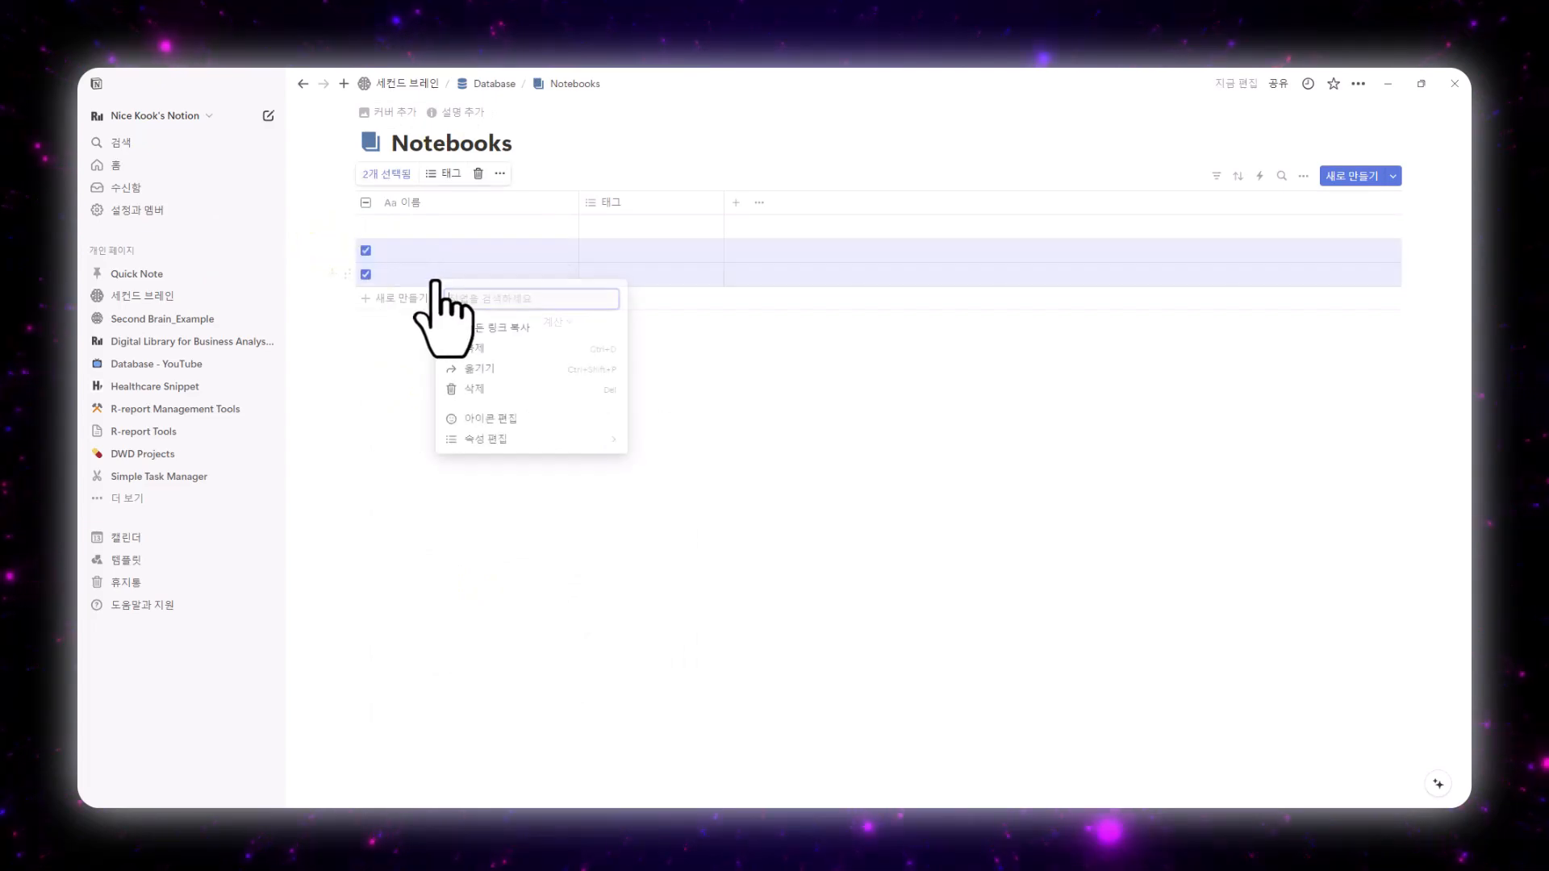
left_click(484, 389)
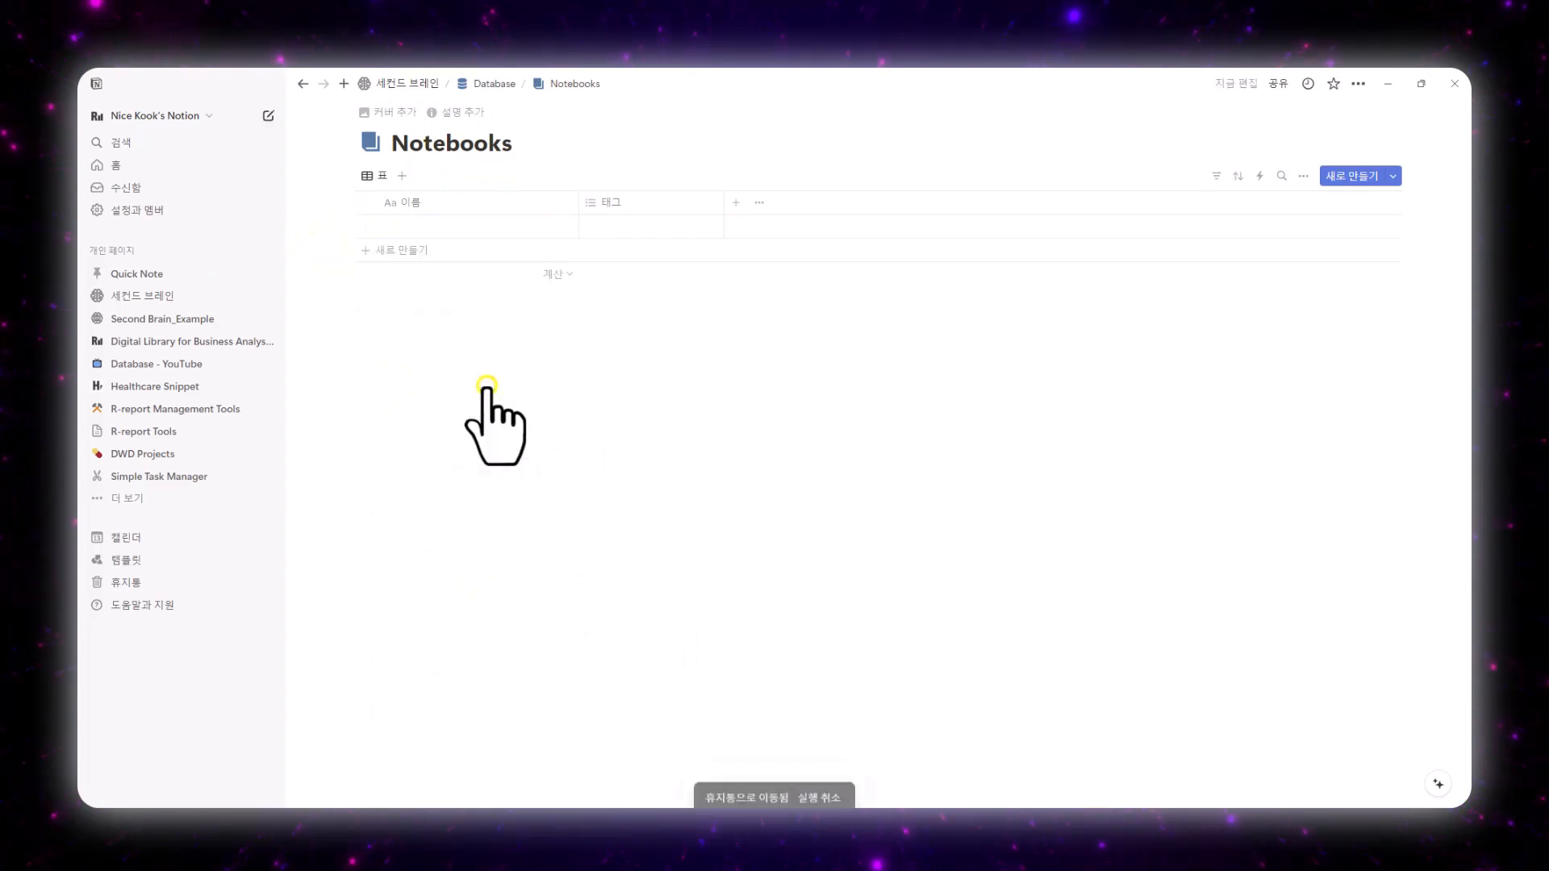
Delete the 태그 property from Notebooks and name the remaining row R-report 가이드라인.
left_click(641, 204)
left_click(641, 437)
left_click(718, 448)
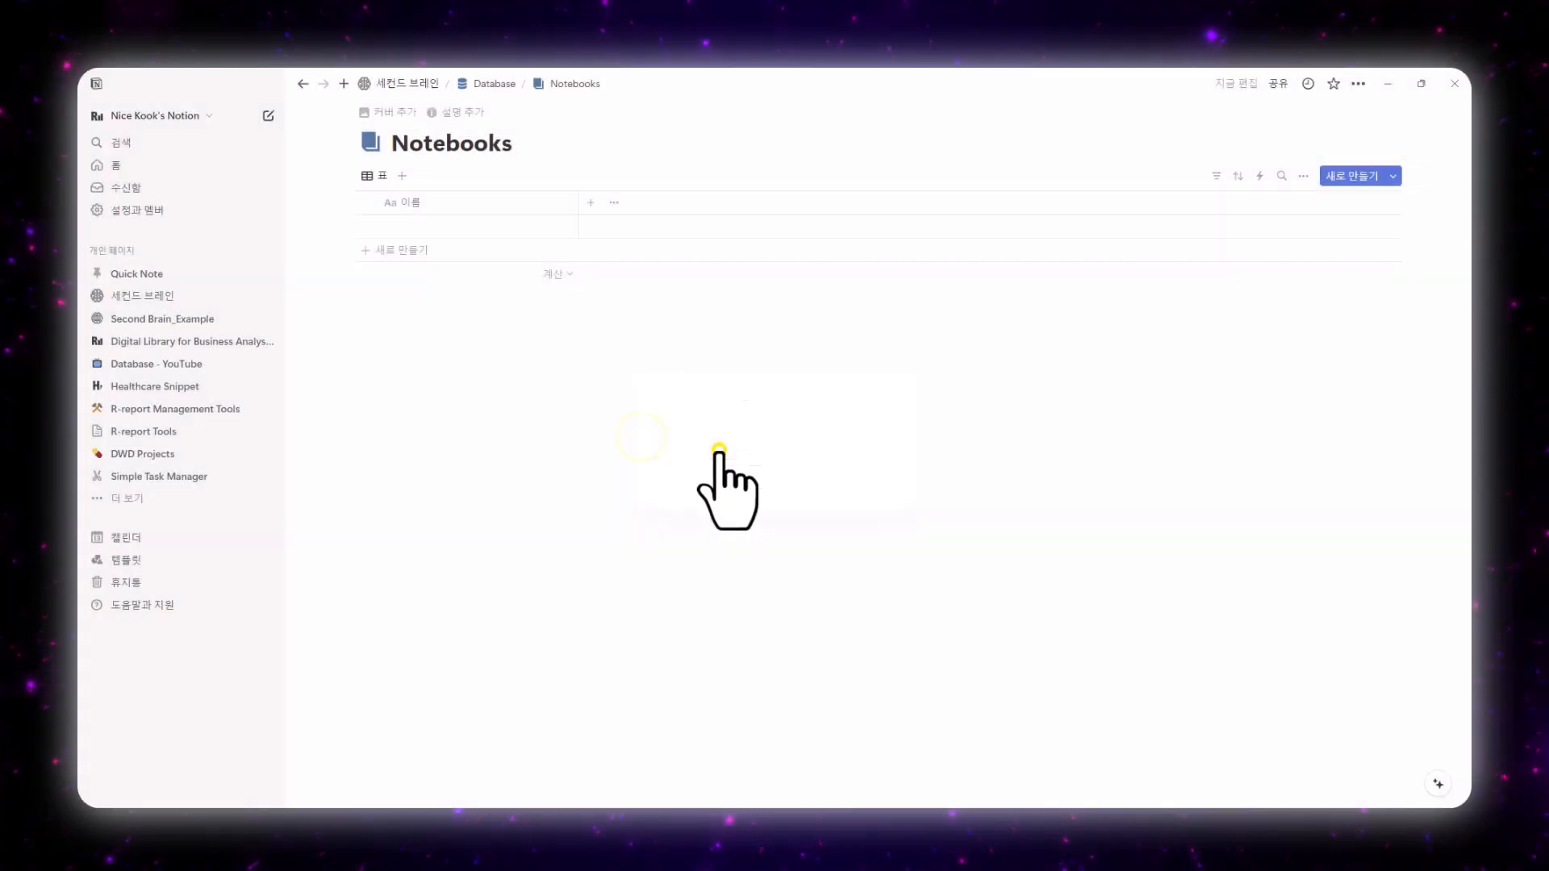
left_click(450, 220)
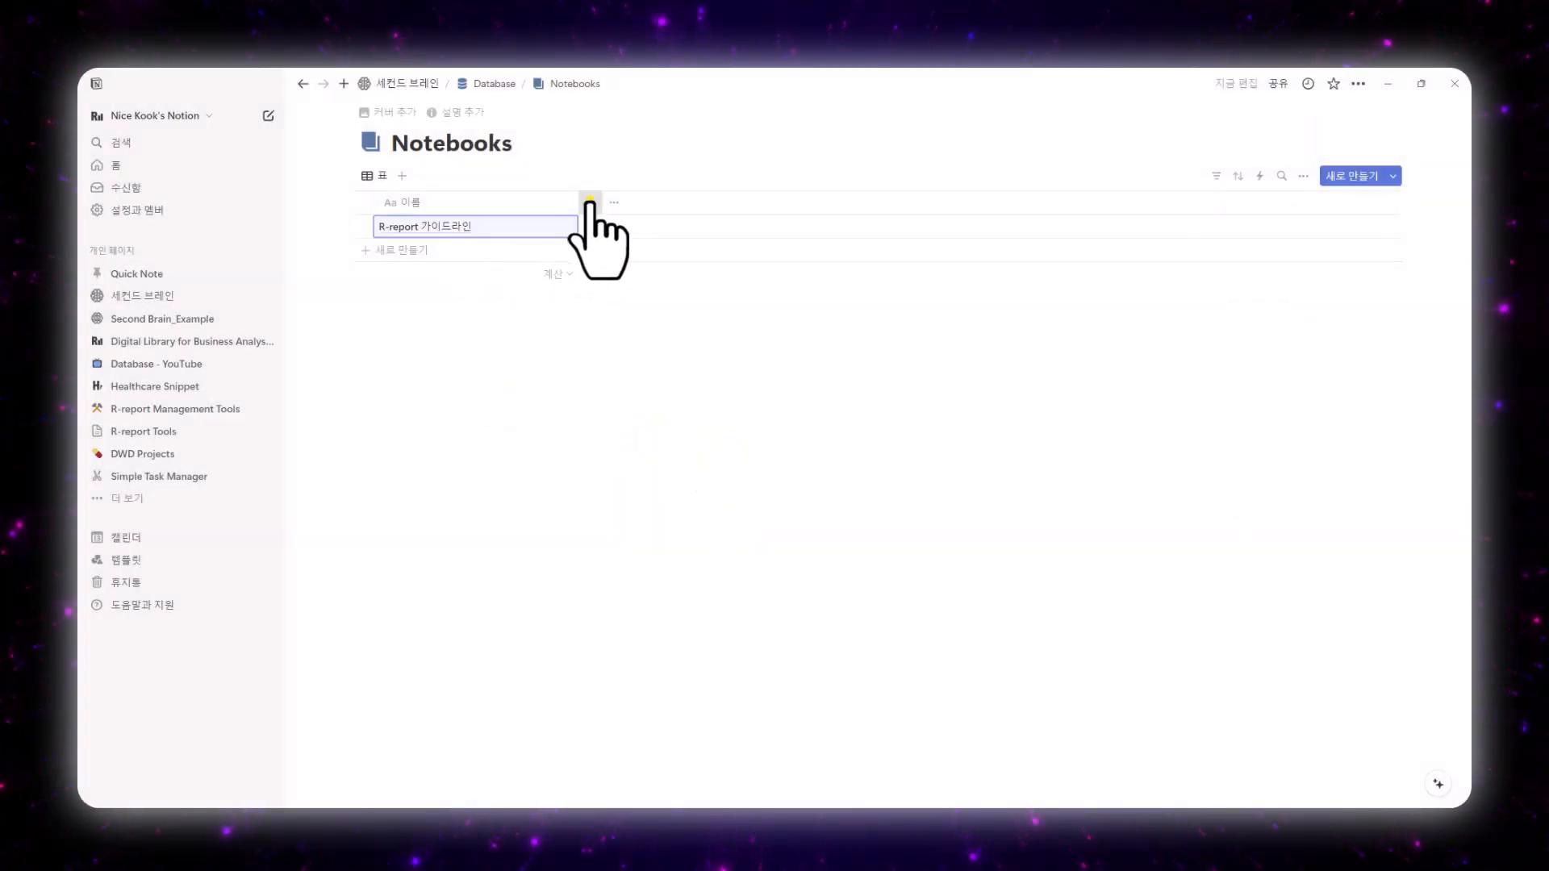
Add an 아카이브 checkbox property with an archive box icon to Notebooks and narrow its column to the icon.
left_click(589, 201)
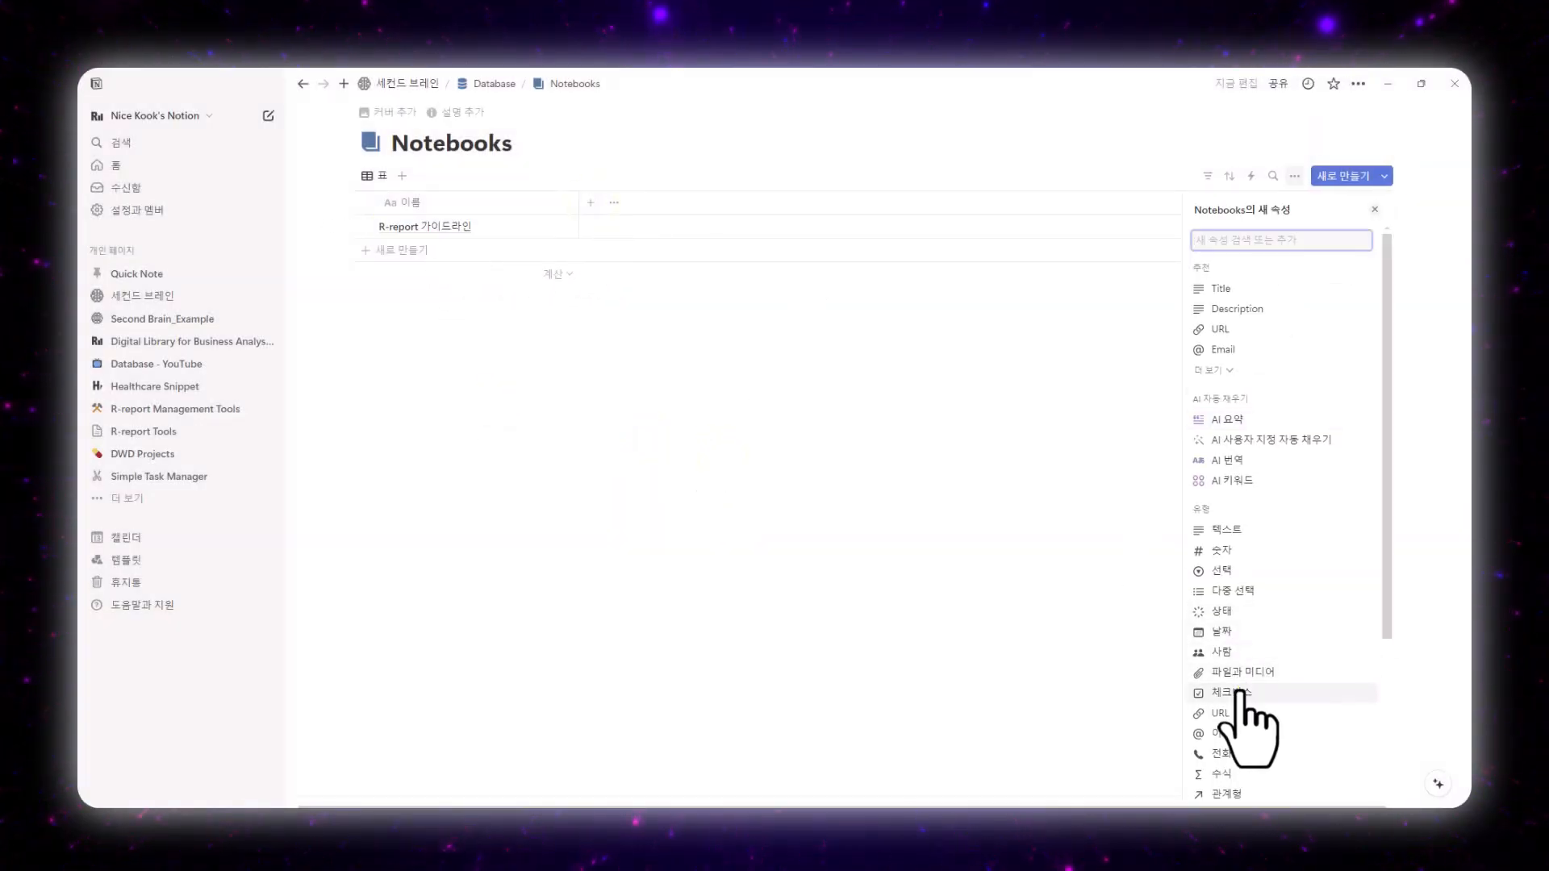
left_click(1239, 689)
left_click(1202, 234)
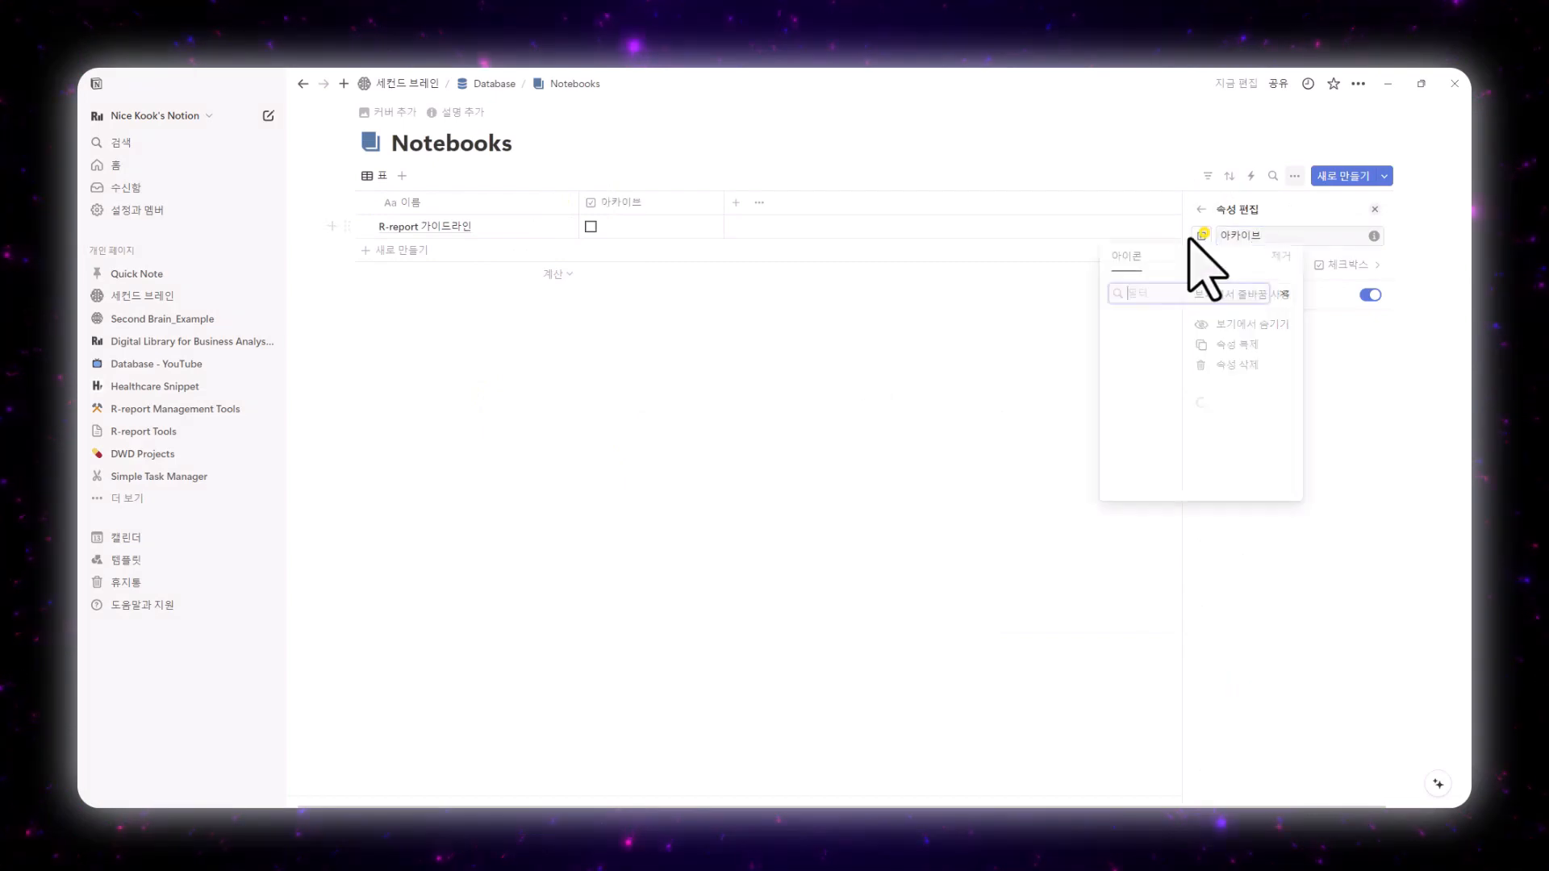
left_click(1167, 349)
left_click(785, 349)
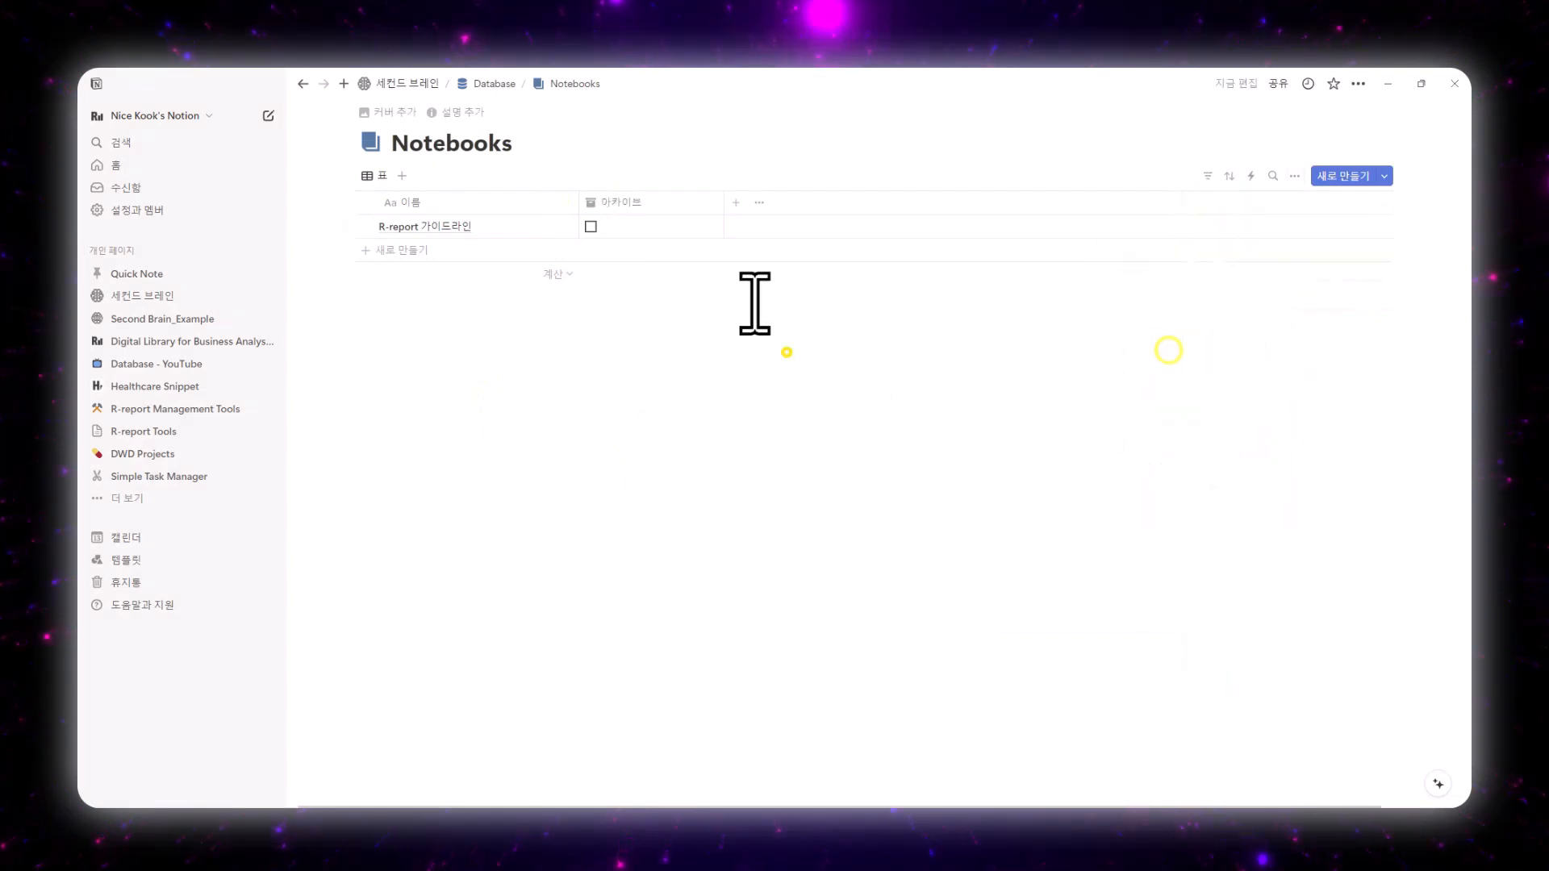
left_click_drag(723, 203, 557, 222)
Create a full-page database for Topics below Notebooks in the Database page and return to the Database page.
left_click(489, 83)
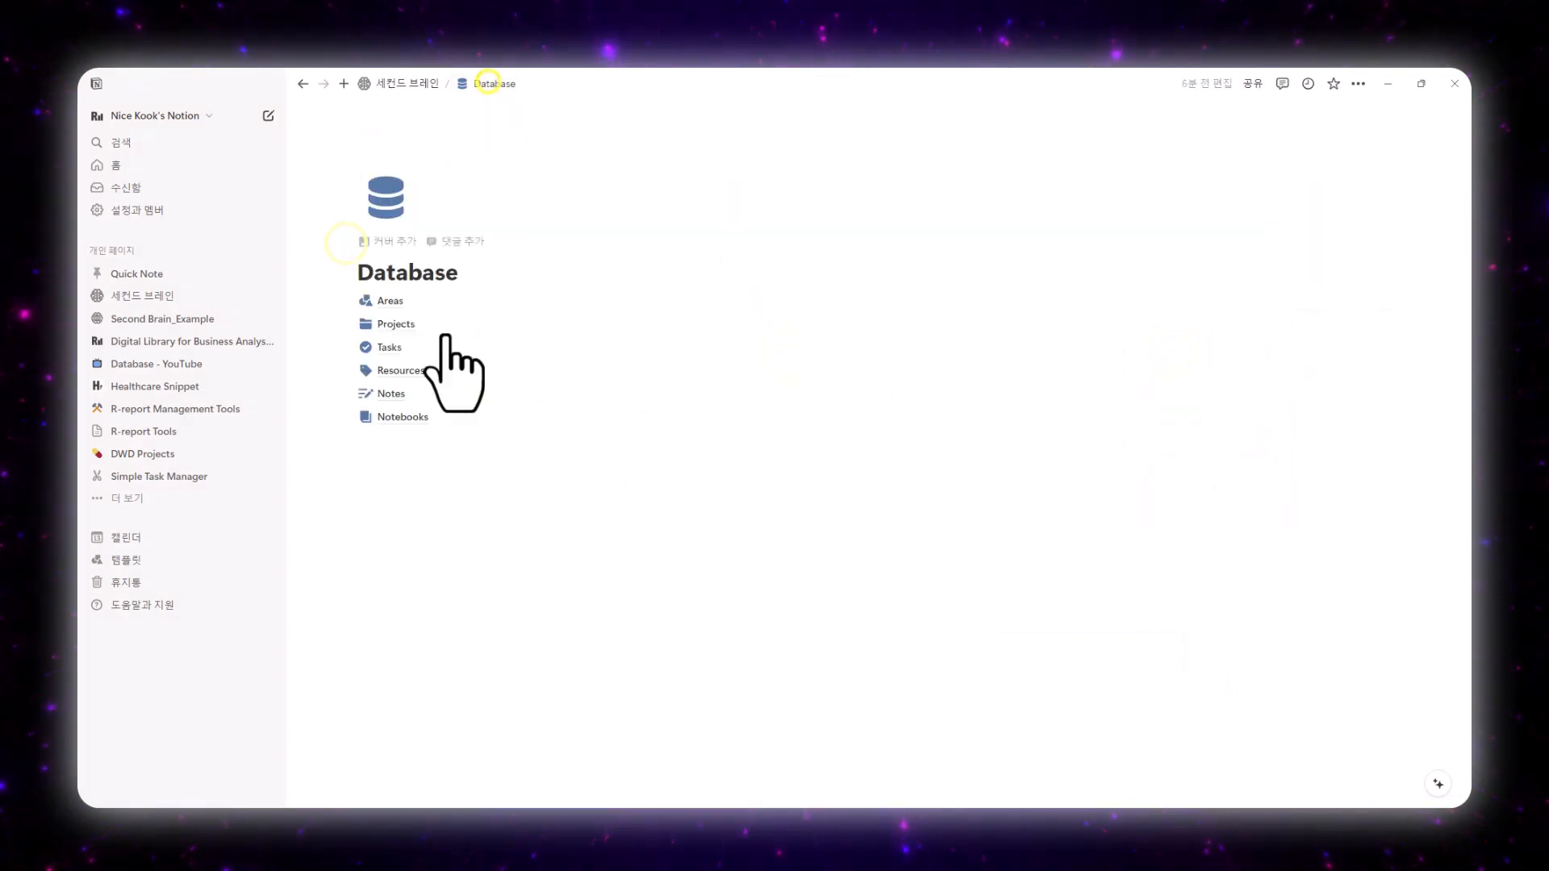
type("/data")
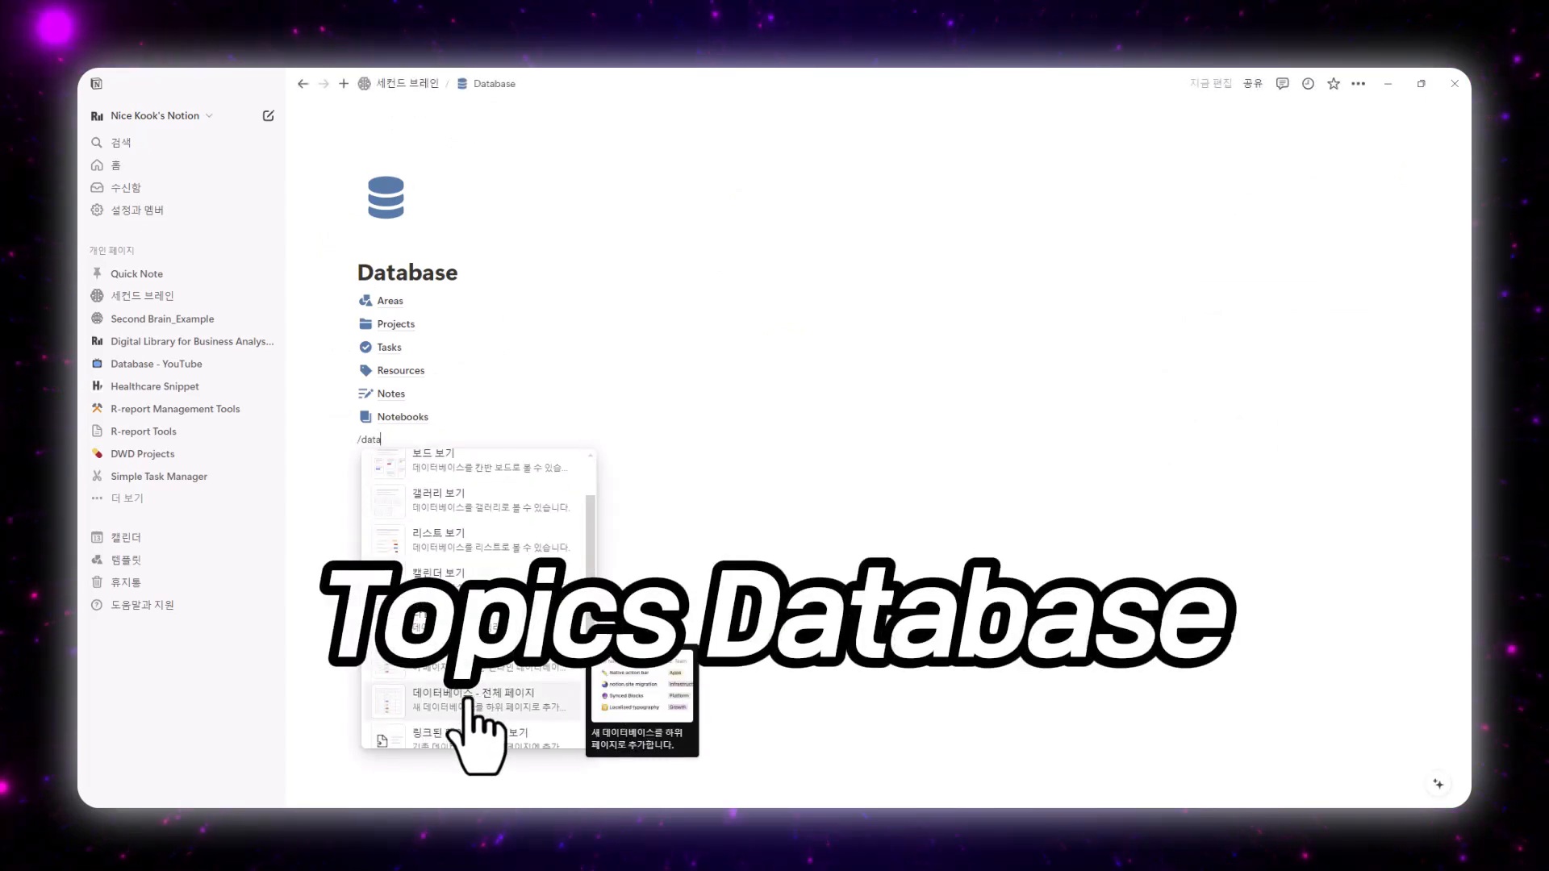
left_click(469, 696)
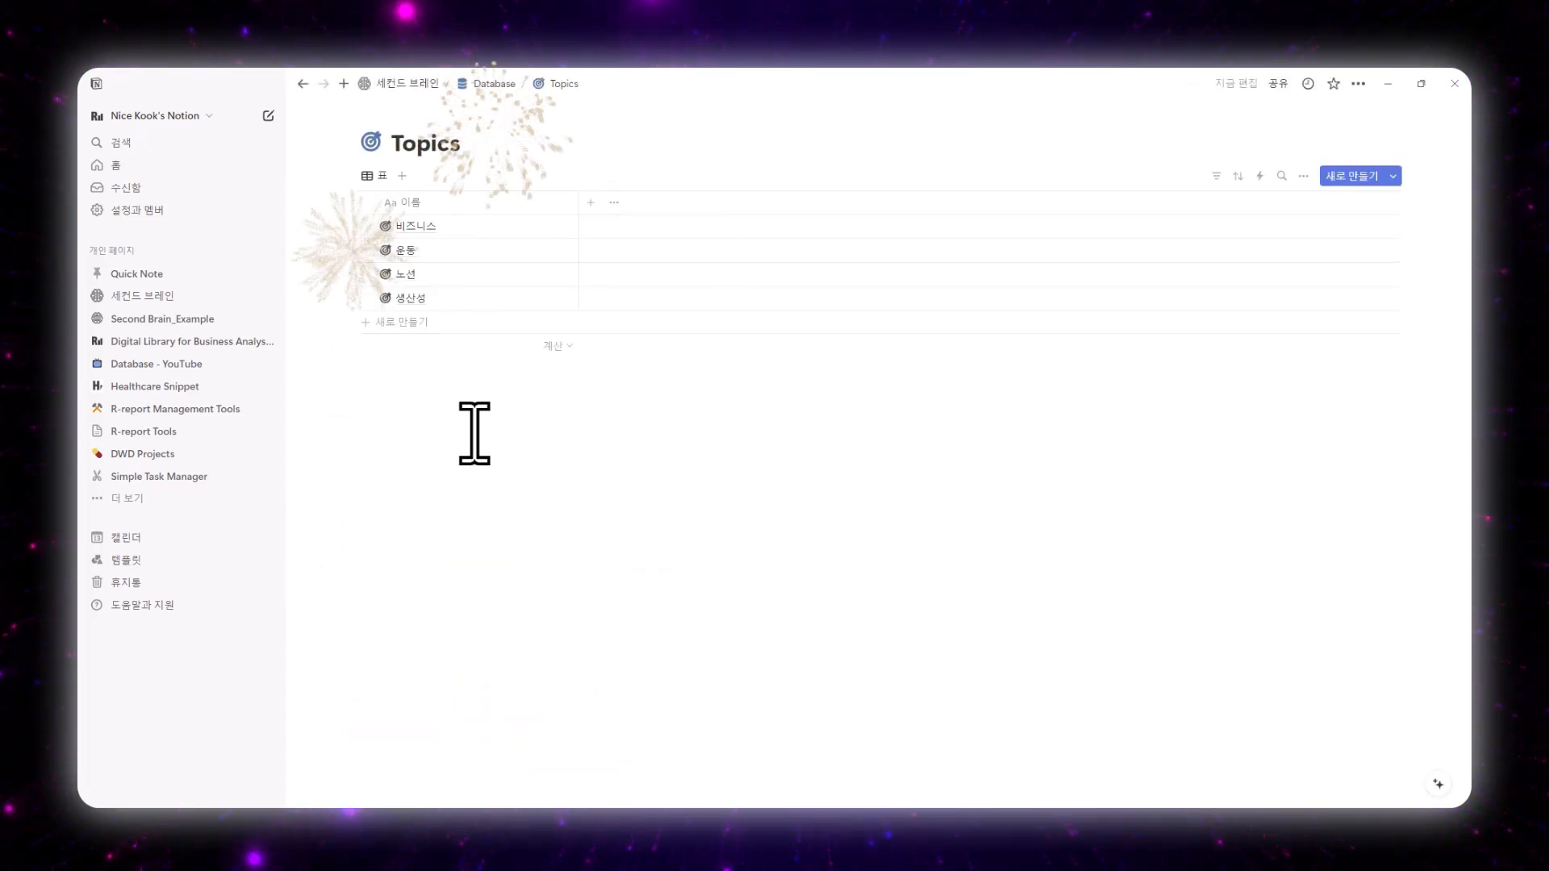
left_click(487, 84)
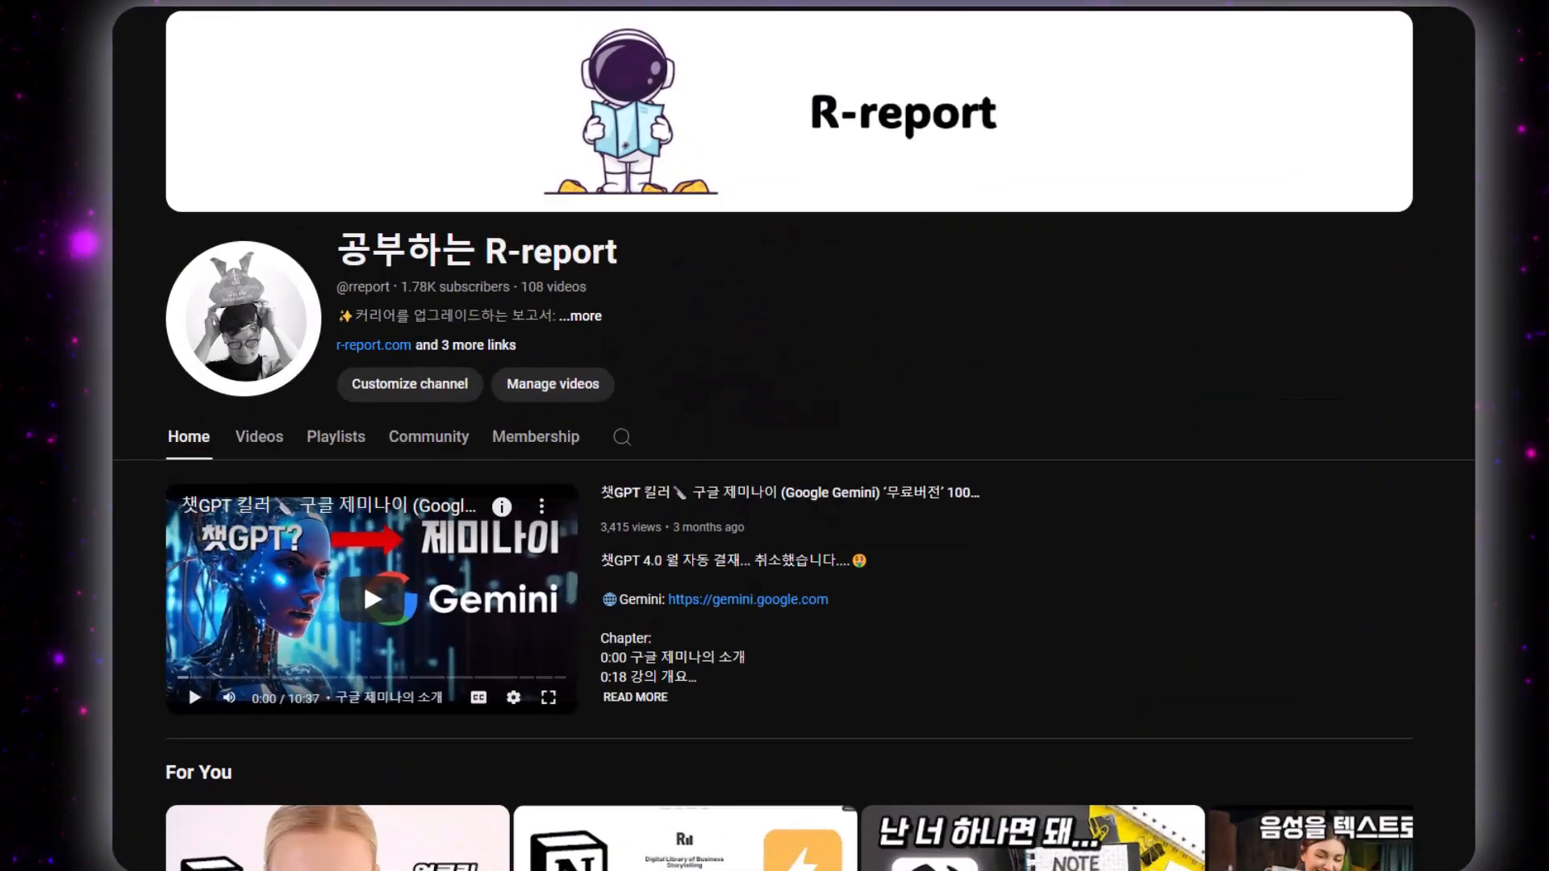
scroll(774, 484, "down", 5)
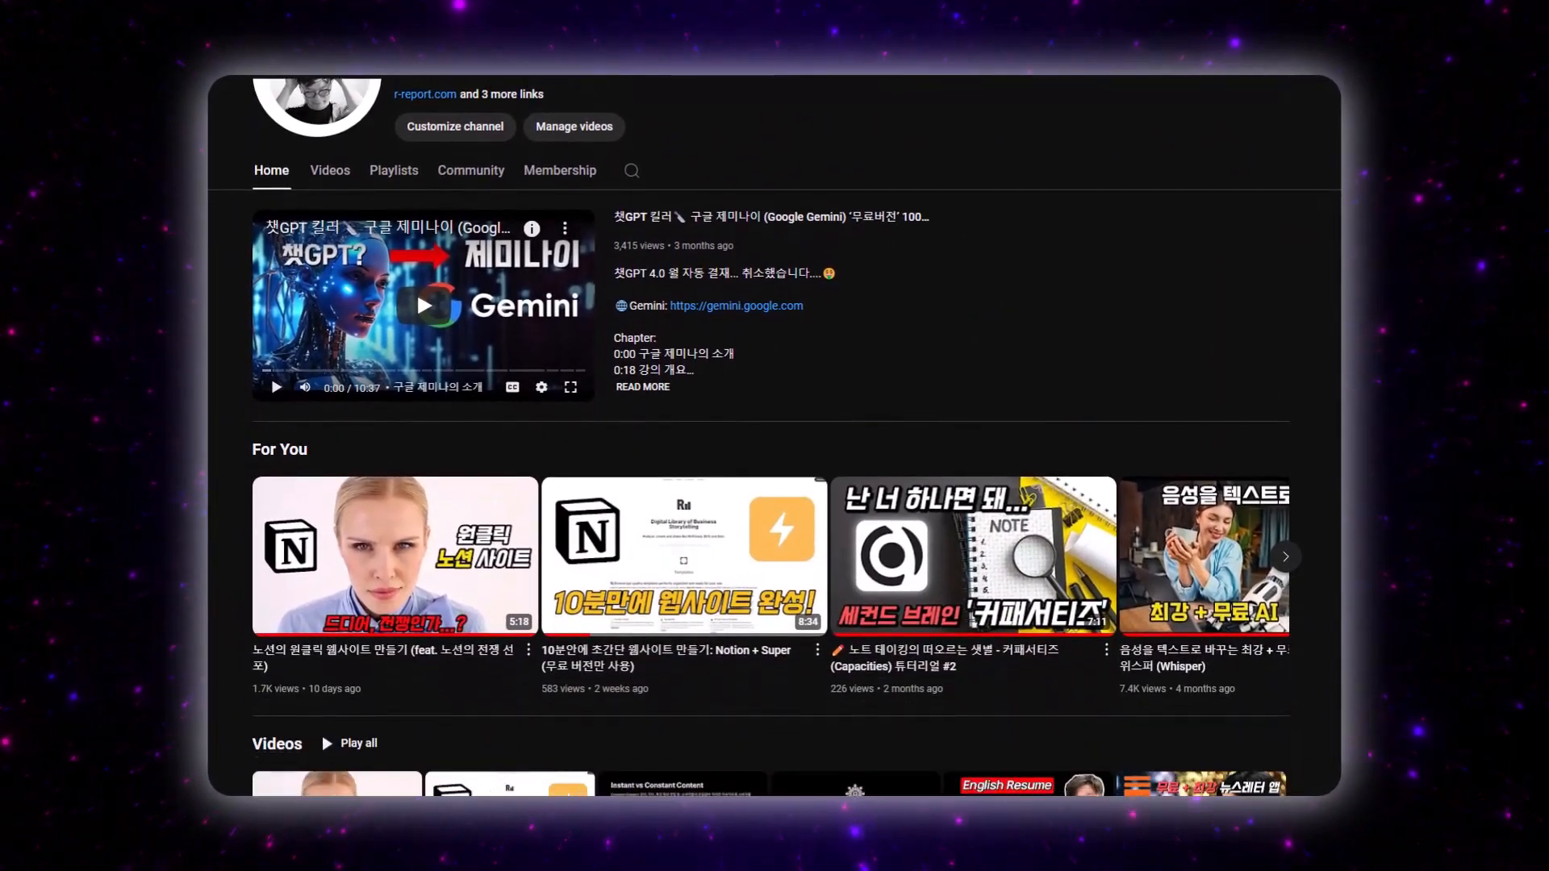
scroll(775, 451, "down", 6)
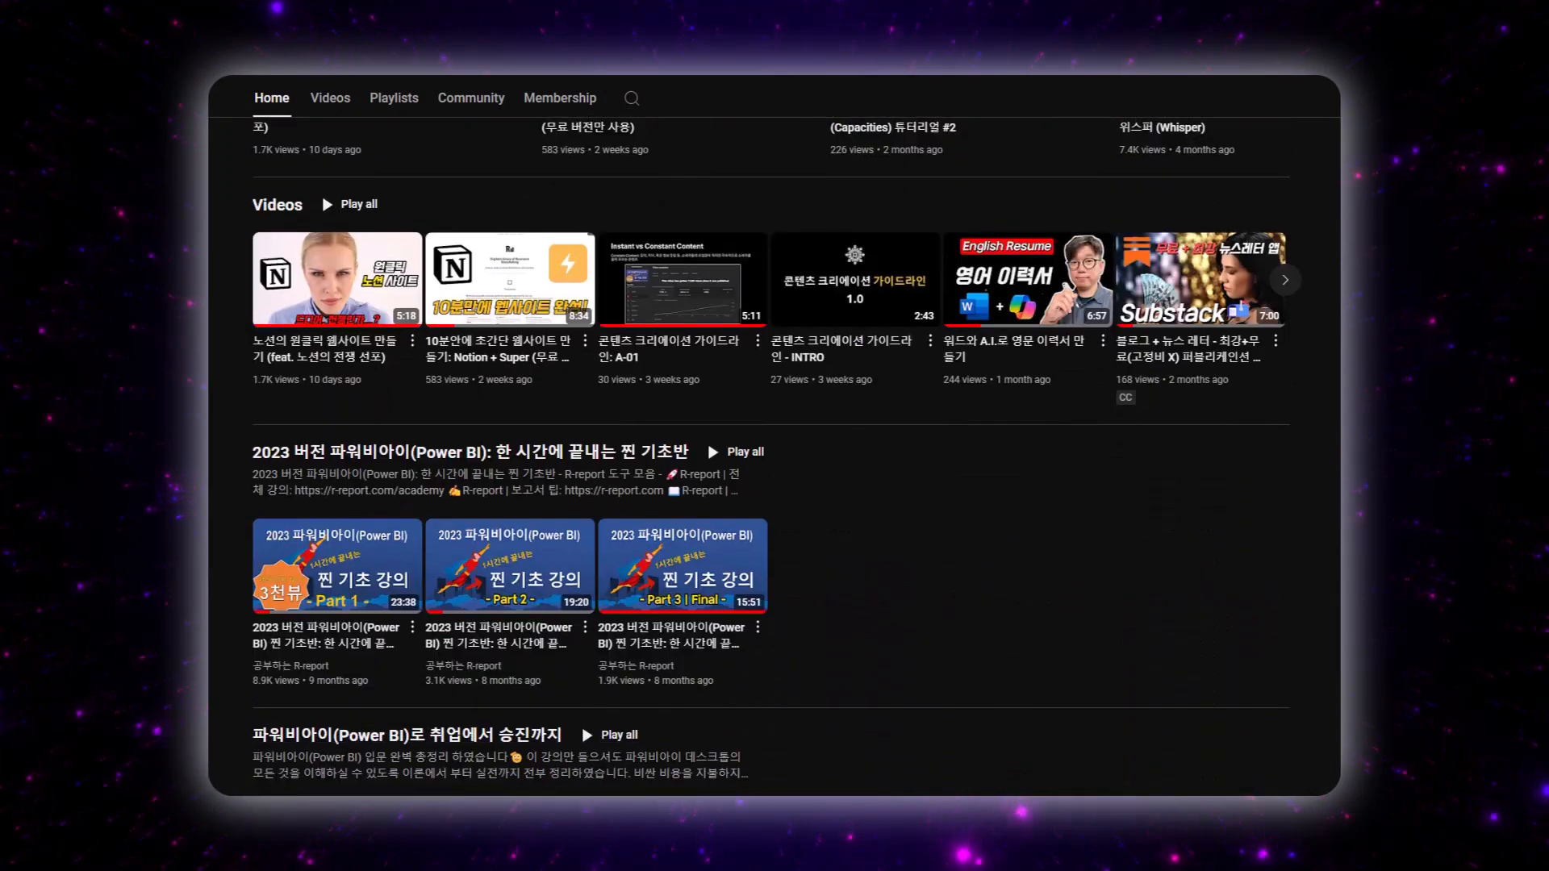
scroll(774, 452, "down", 1)
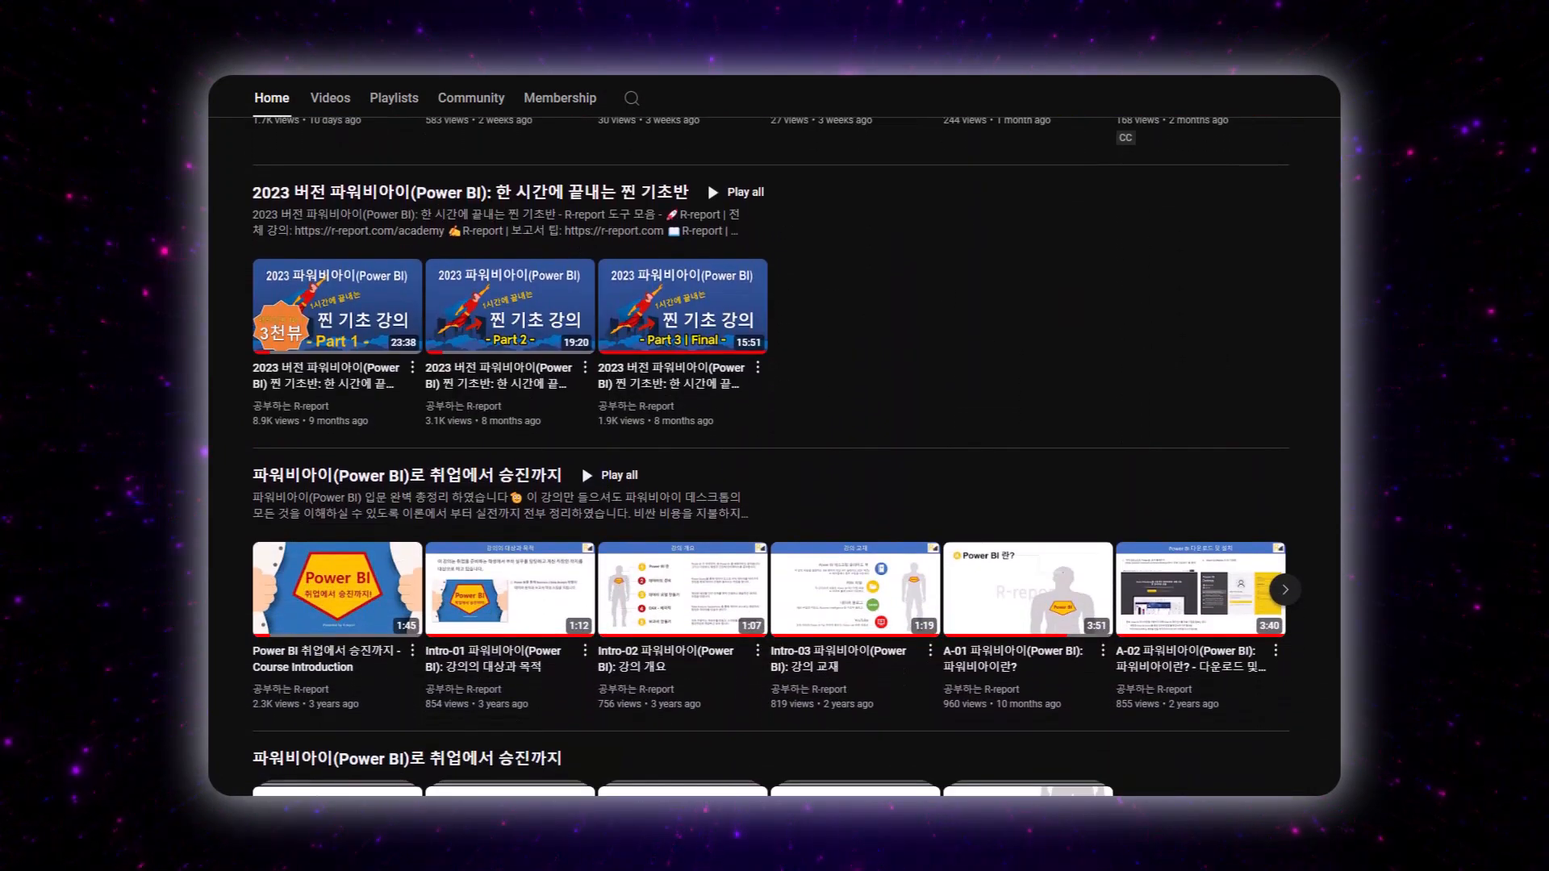